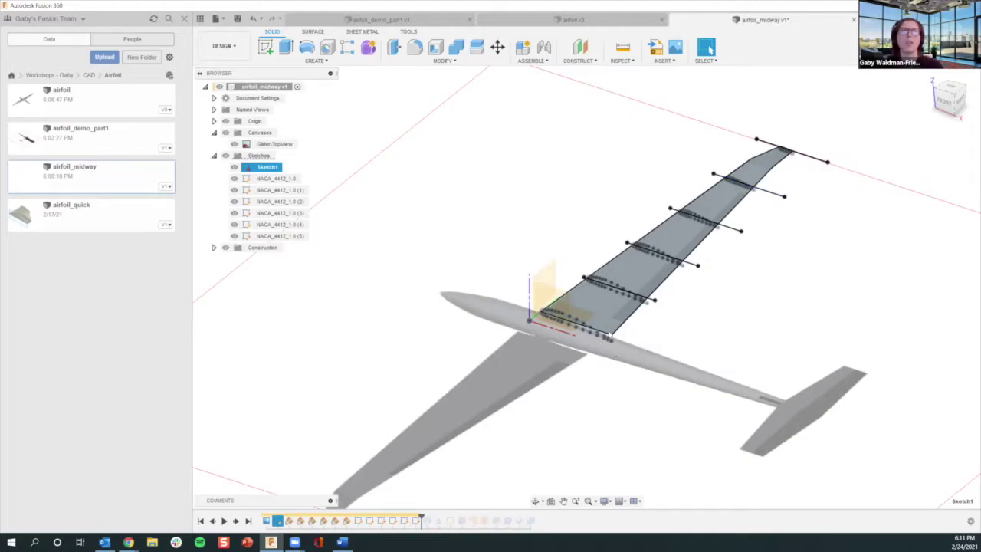
- Examine the construction planes and the NACA 4412 airfoil sketches spaced along the wing
scroll(649, 300, up, 2)
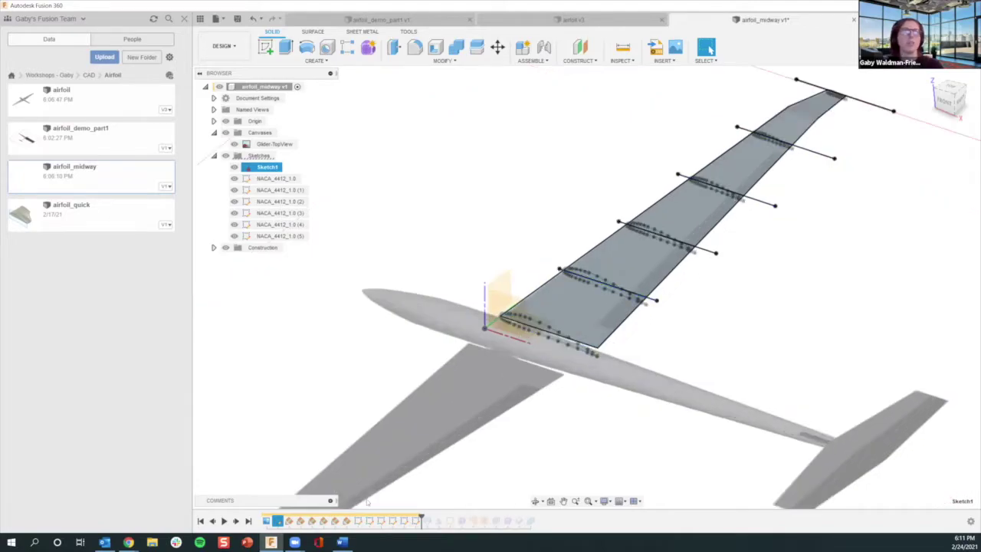
click(290, 521)
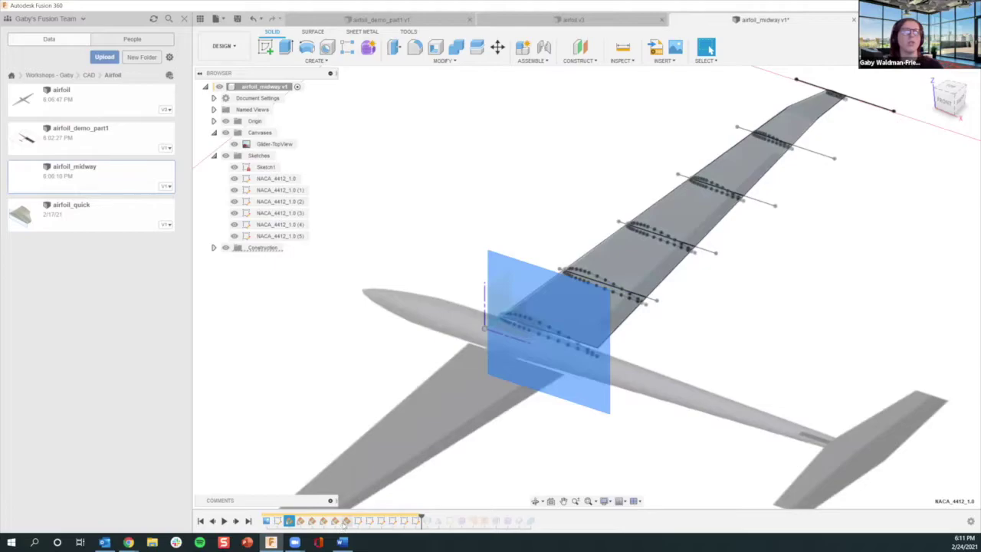
shift+click(346, 521)
scroll(397, 460, down, 2)
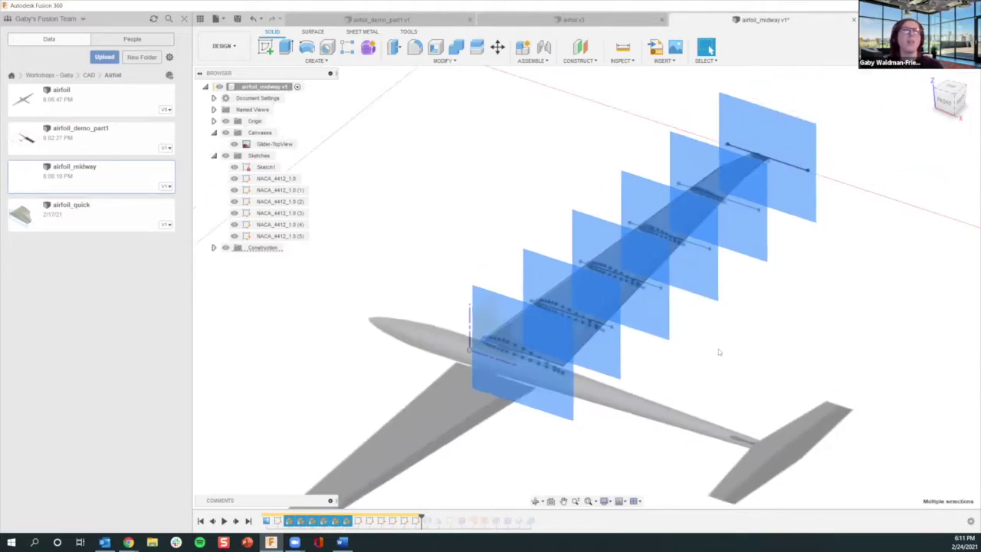
click(718, 349)
scroll(521, 358, up, 1)
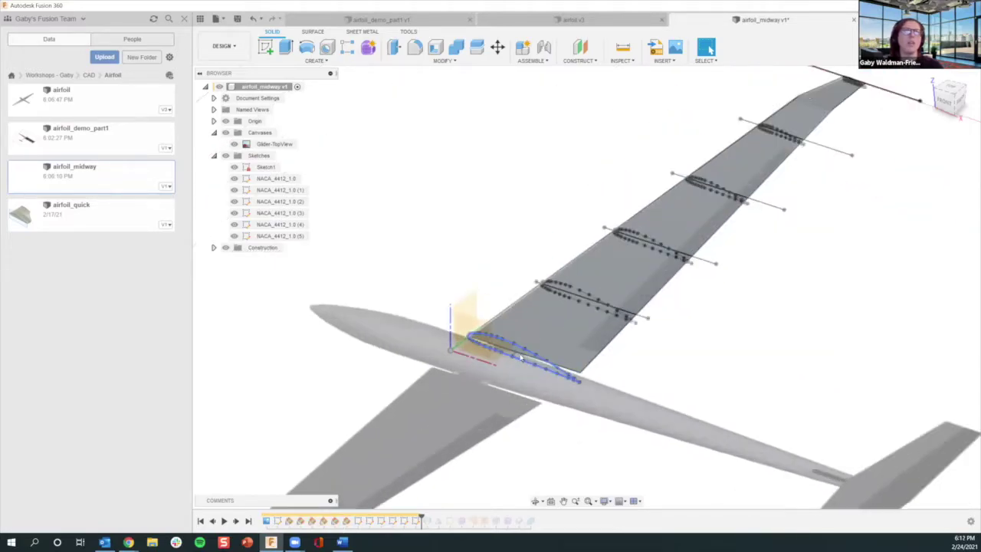
scroll(523, 345, up, 2)
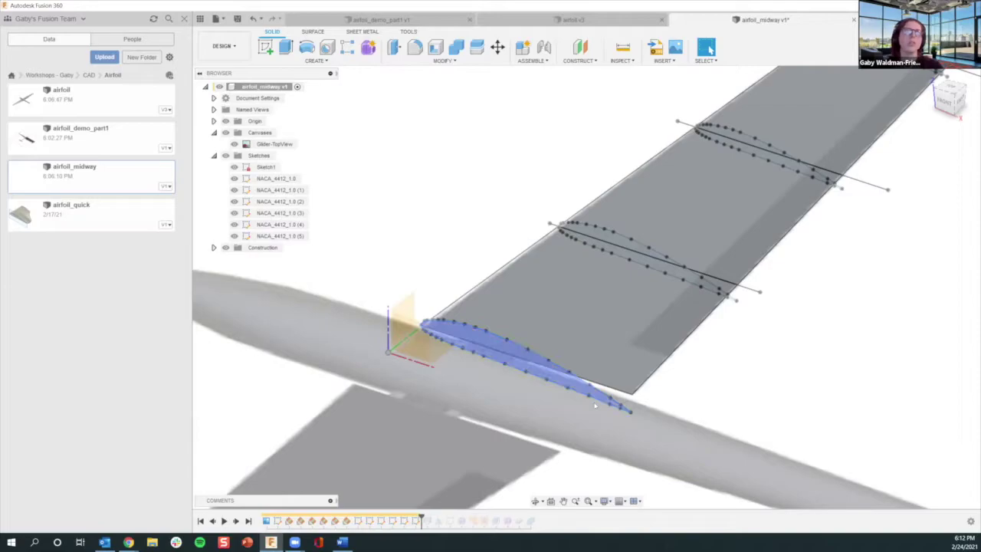
scroll(588, 391, down, 2)
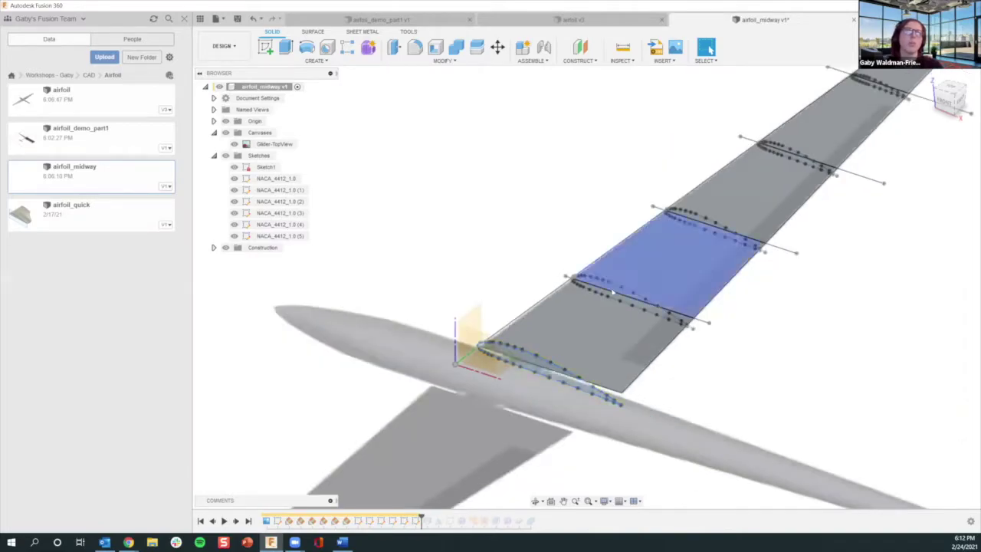
middle_drag(681, 351, 610, 398)
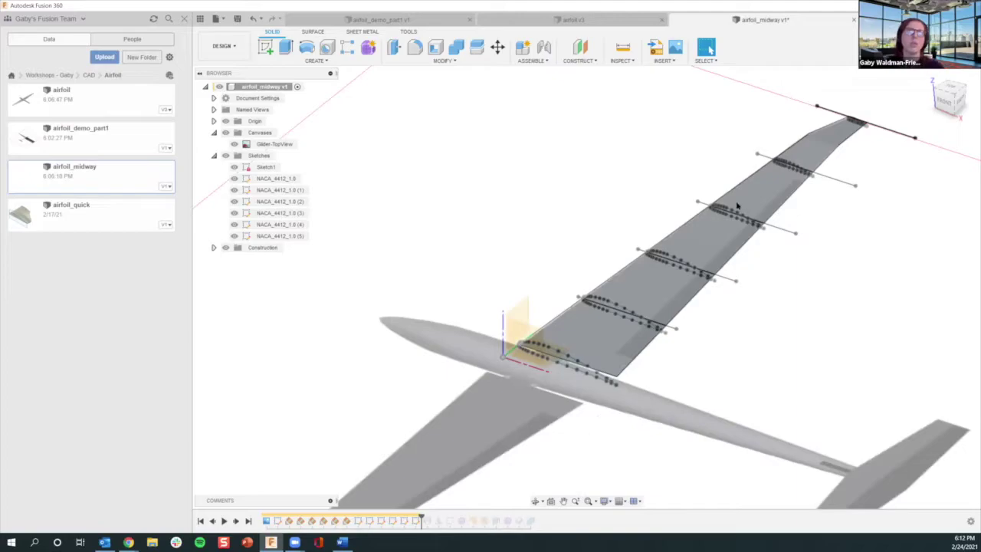
- Measure the root airfoil's chord between its leading-edge and trailing-edge sketch points
scroll(578, 368, up, 2)
scroll(575, 363, up, 4)
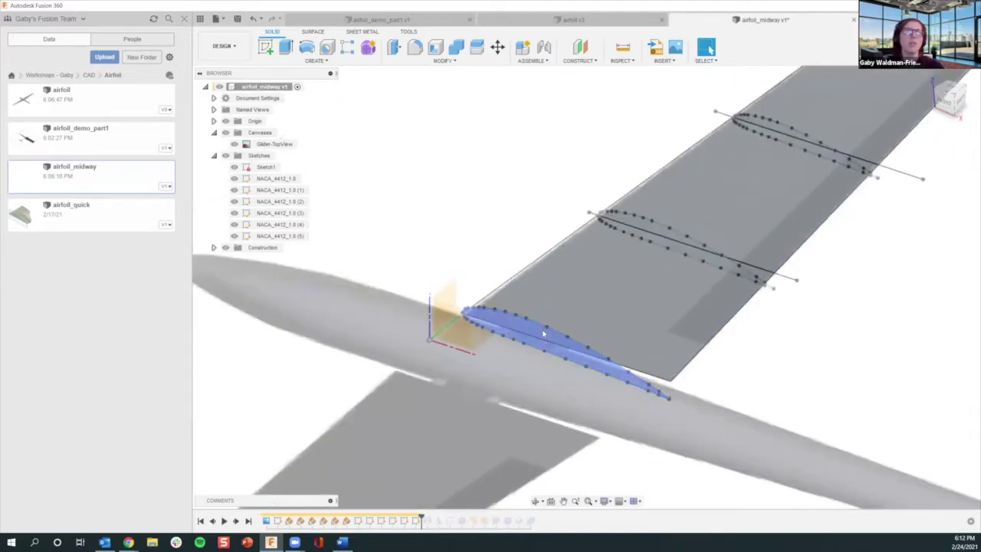
click(578, 360)
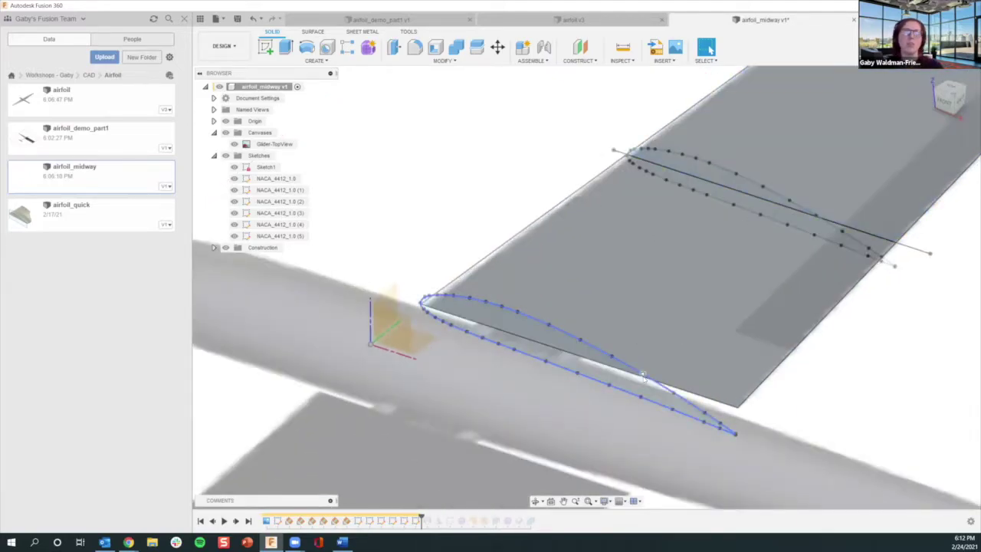
scroll(642, 376, down, 3)
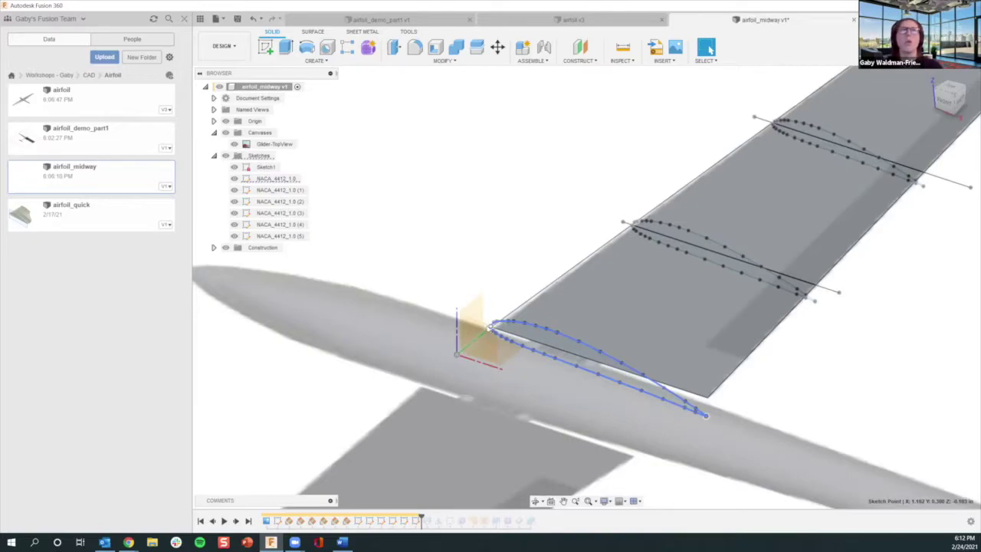
ctrl+click(706, 415)
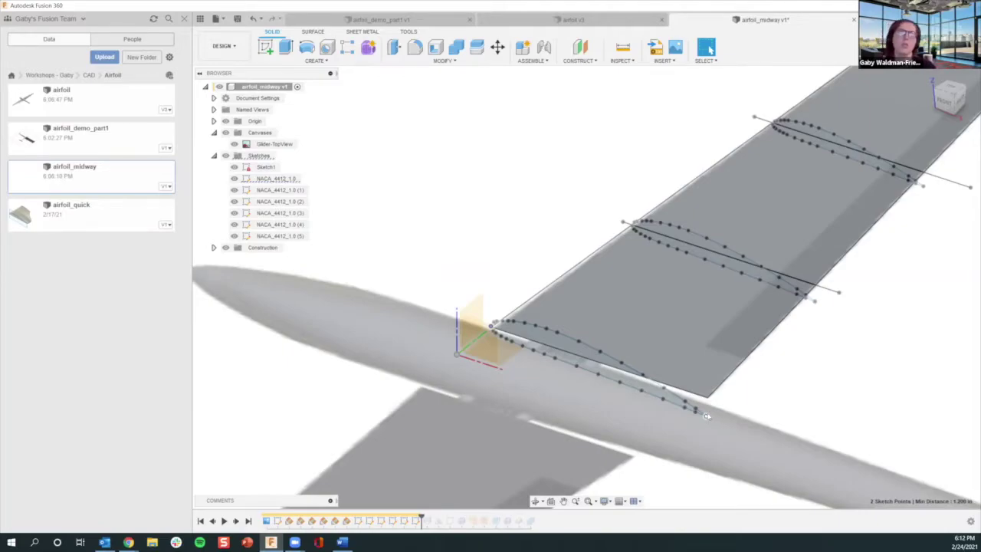
- Start a Loft, clear the preselected point profiles, and pick the root airfoil and its neighbour NACA_4412_1.0 (1) as profiles
scroll(706, 415, down, 3)
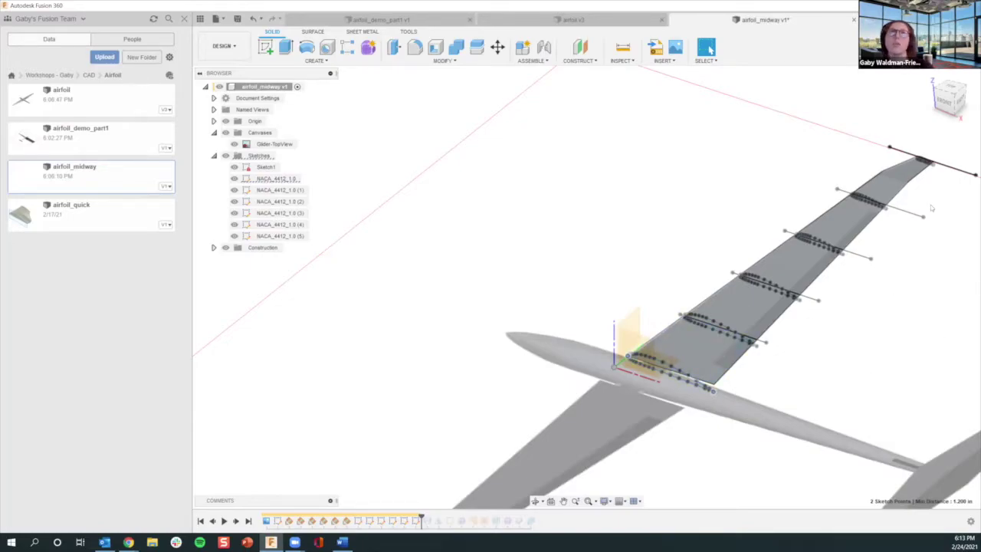
scroll(741, 413, up, 1)
scroll(742, 412, down, 1)
middle_drag(709, 389, 660, 392)
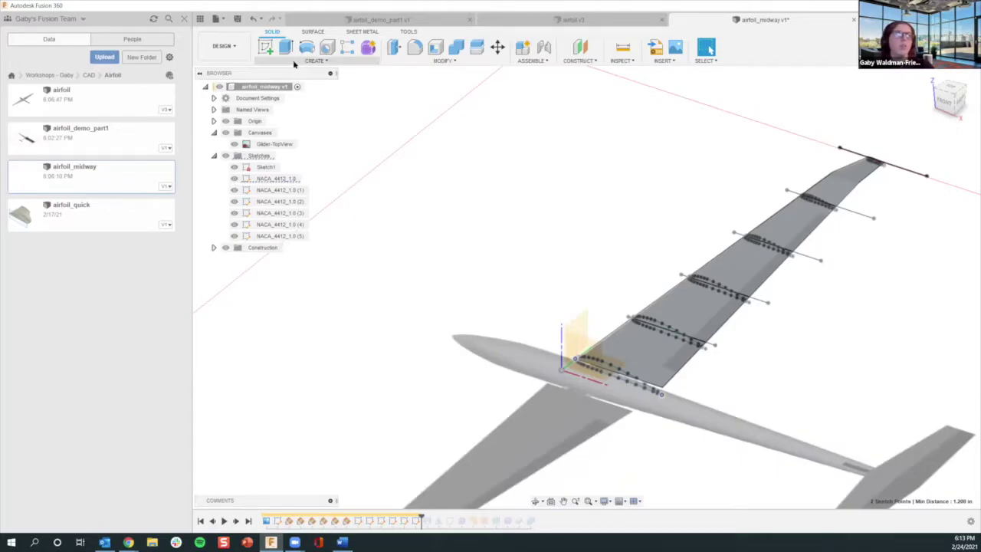
click(316, 60)
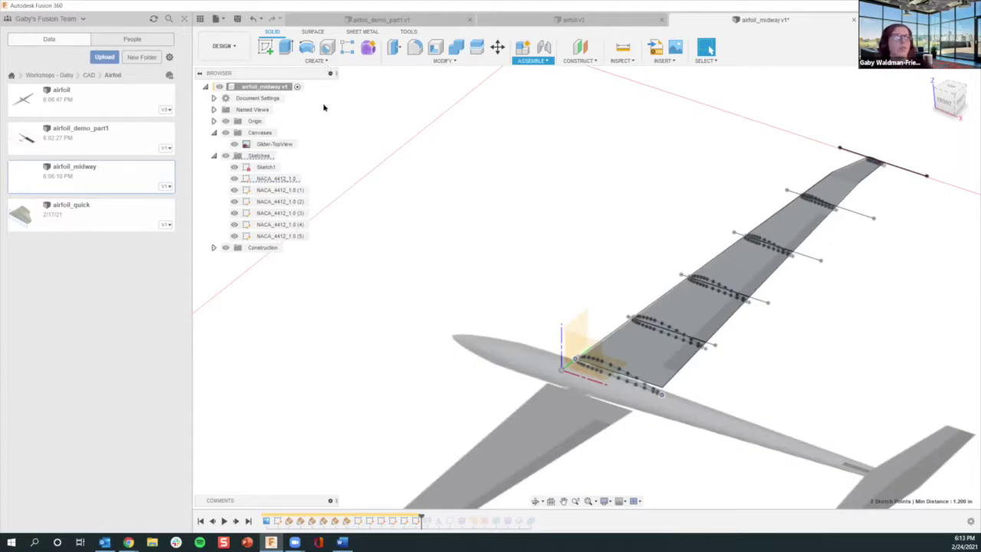
click(316, 61)
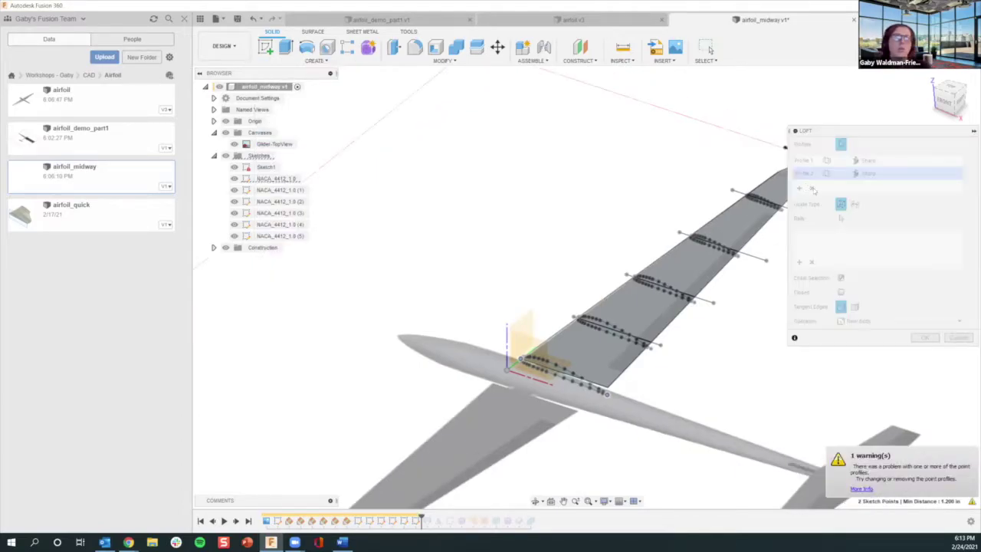
click(812, 187)
click(813, 188)
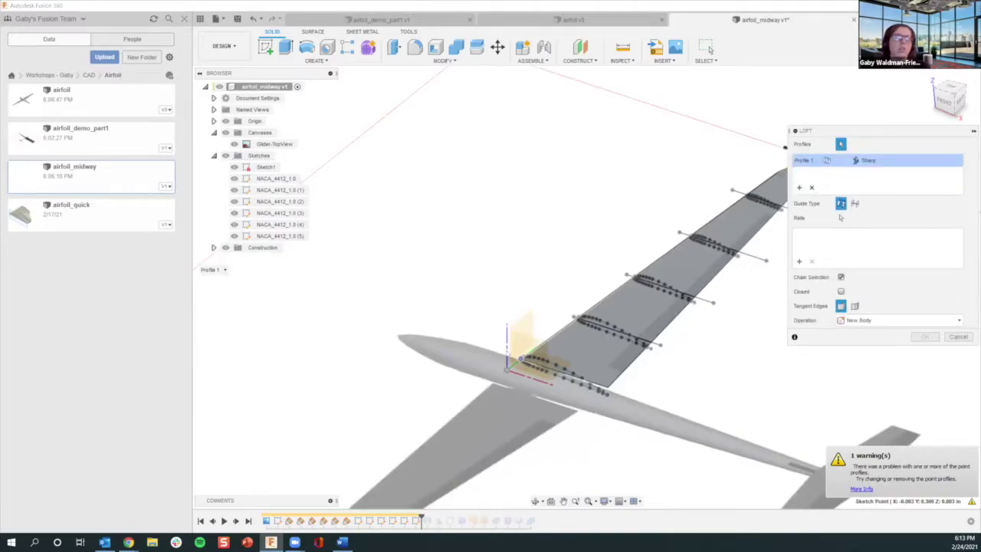
scroll(591, 374, up, 3)
click(698, 272)
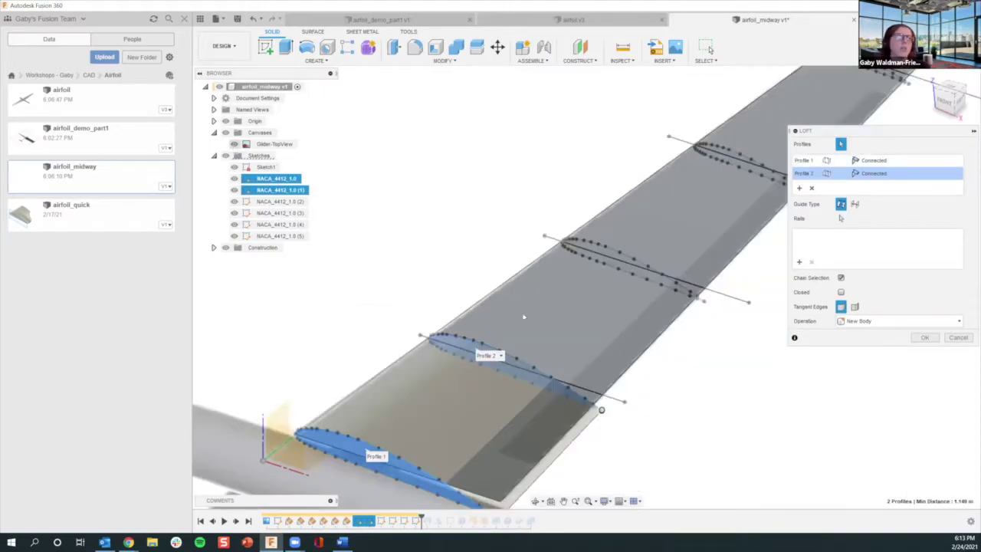
- Hide the Glider-TopView canvas and Sketch1 so only the airfoil profiles remain in view
click(234, 144)
scroll(500, 311, down, 3)
click(234, 167)
scroll(290, 373, down, 1)
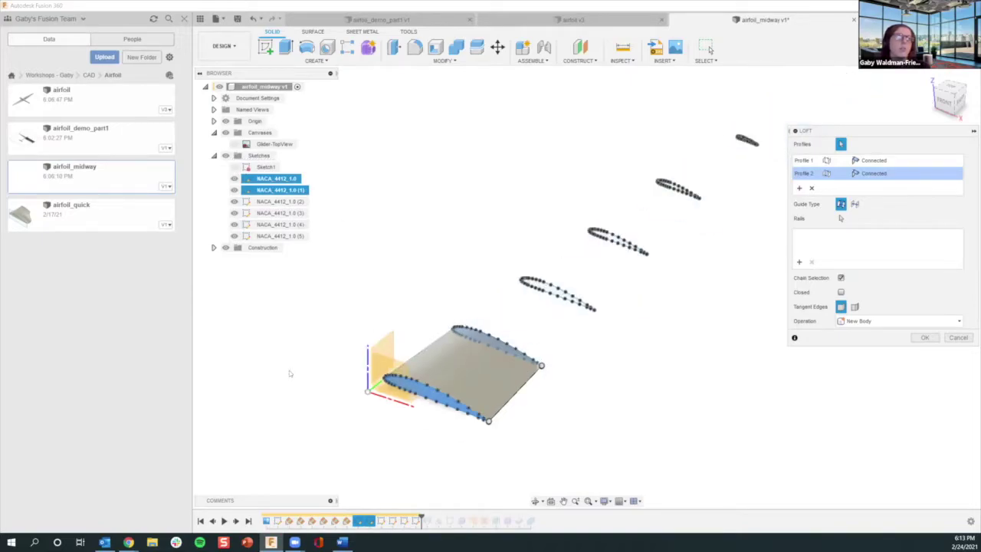
- Add the remaining four airfoil sketches, NACA_4412_1.0 (2) through (5), to the loft in order out to the wingtip
scroll(536, 302, up, 1)
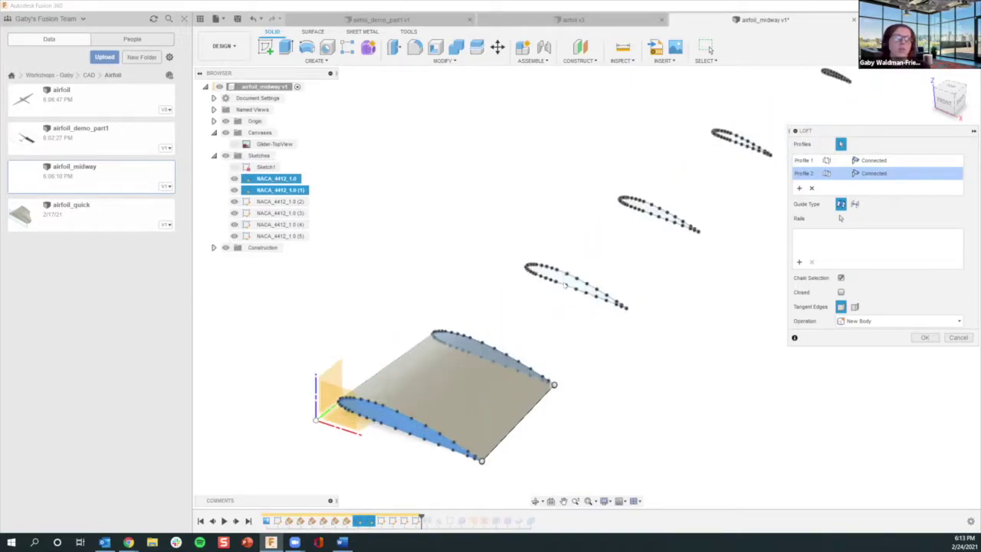
scroll(565, 285, up, 2)
click(565, 285)
scroll(680, 207, down, 2)
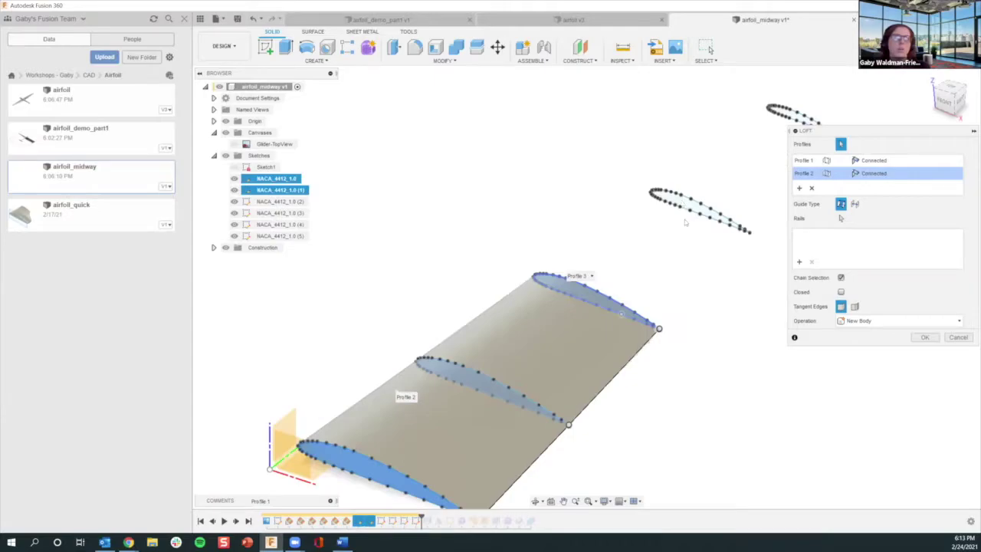
click(684, 215)
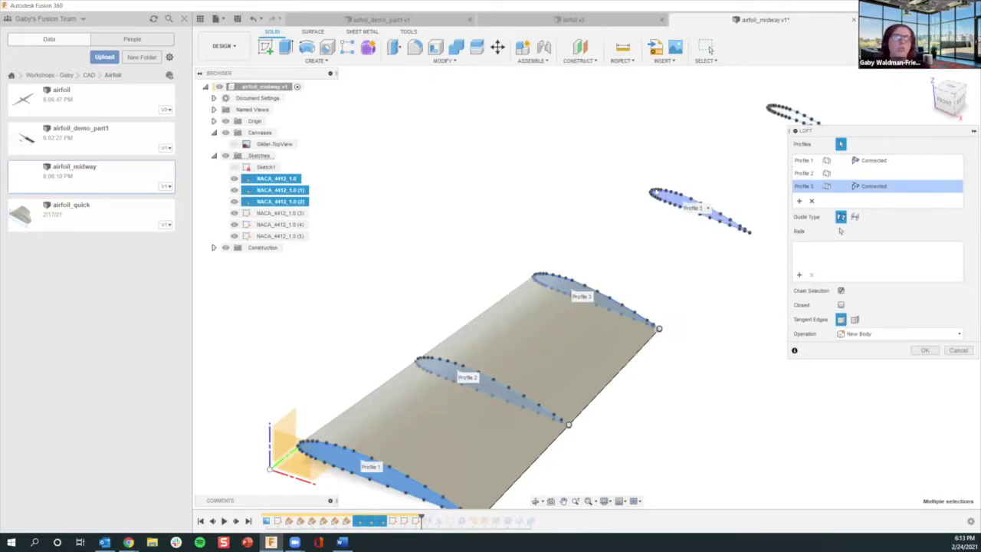
scroll(659, 262, up, 2)
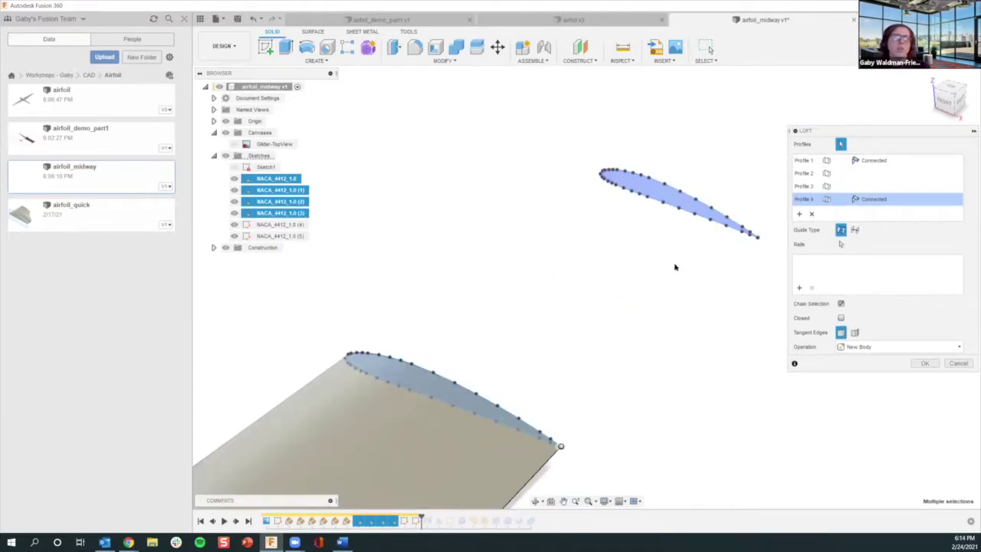
click(761, 200)
scroll(682, 317, down, 2)
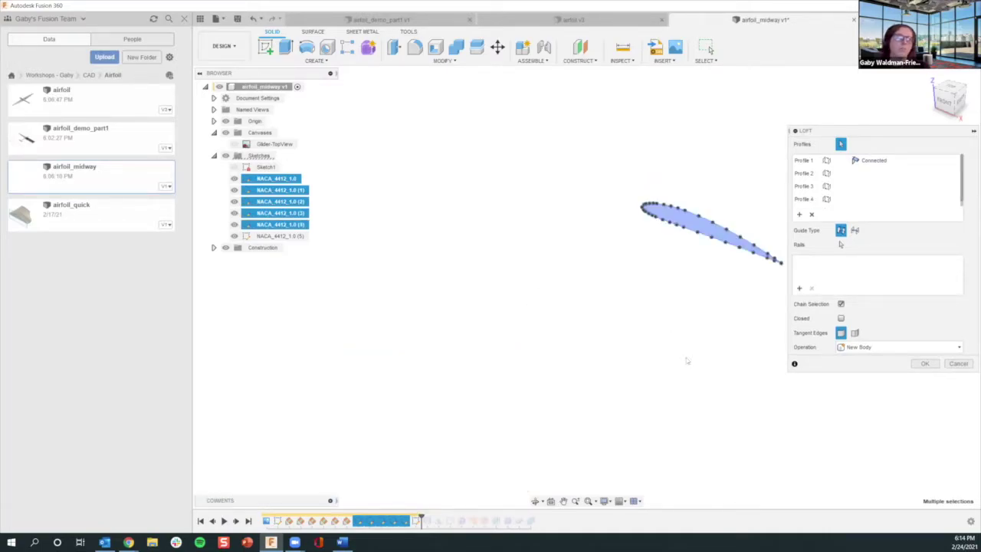
scroll(712, 373, down, 3)
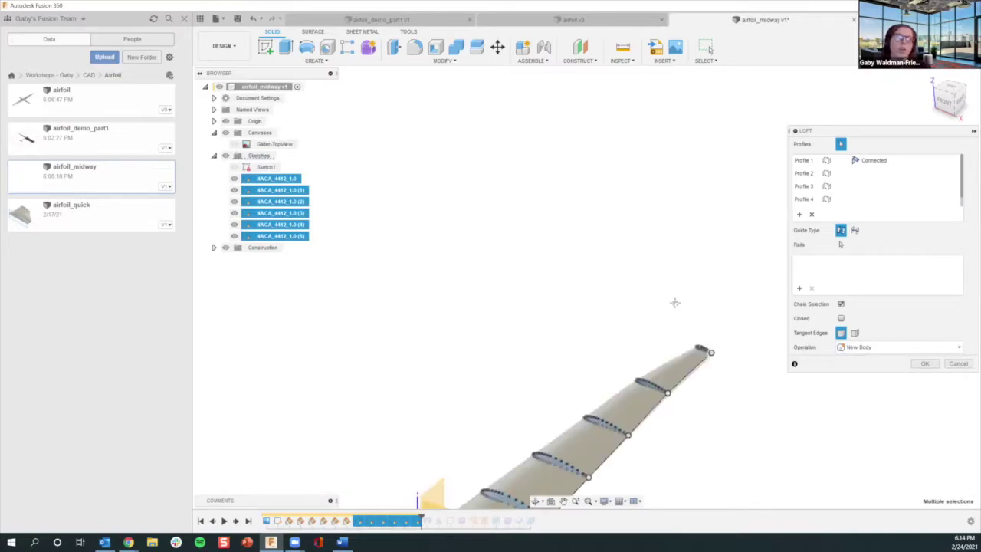
- Examine the loft preview from the front to compare how the airfoil profiles line up
middle_drag(640, 364, 658, 341)
click(955, 102)
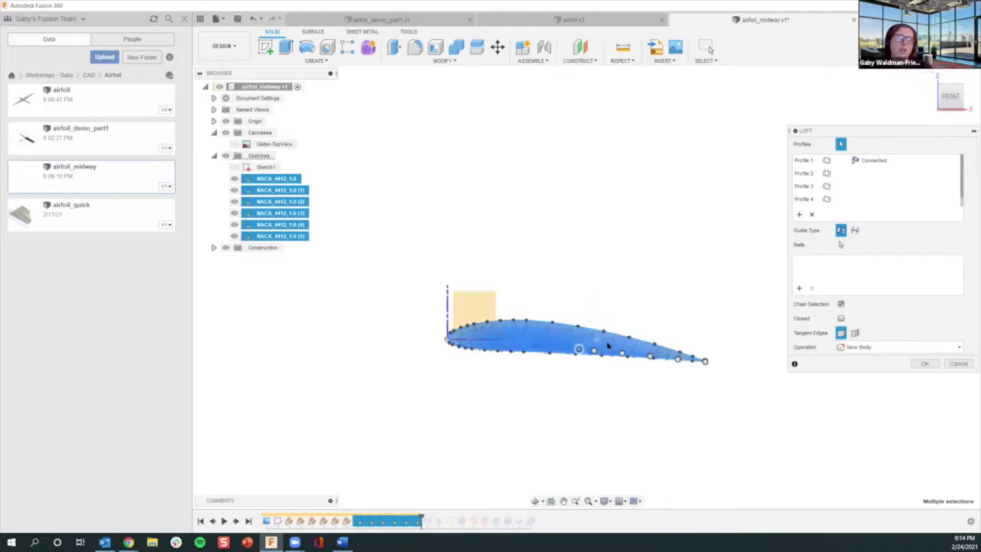
scroll(645, 395, up, 5)
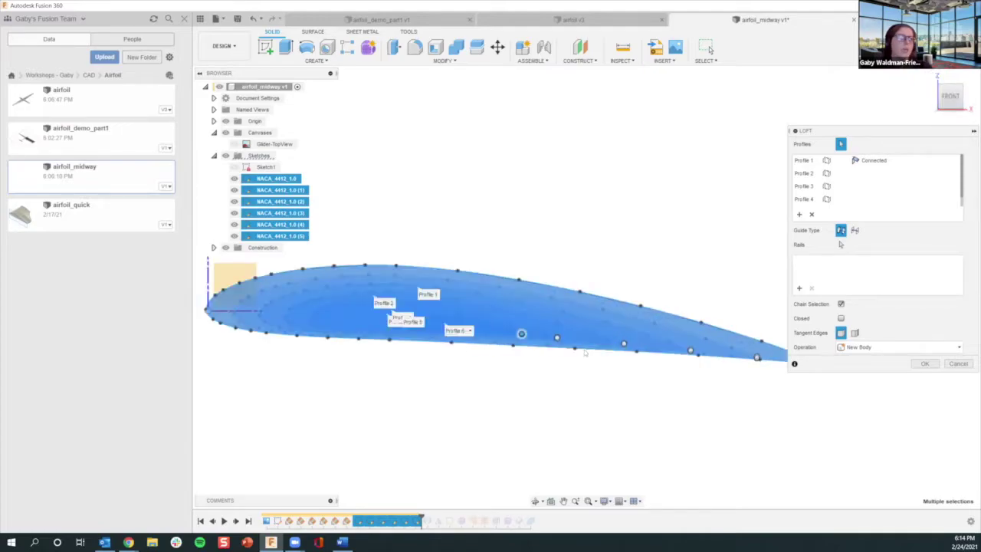
scroll(545, 375, down, 3)
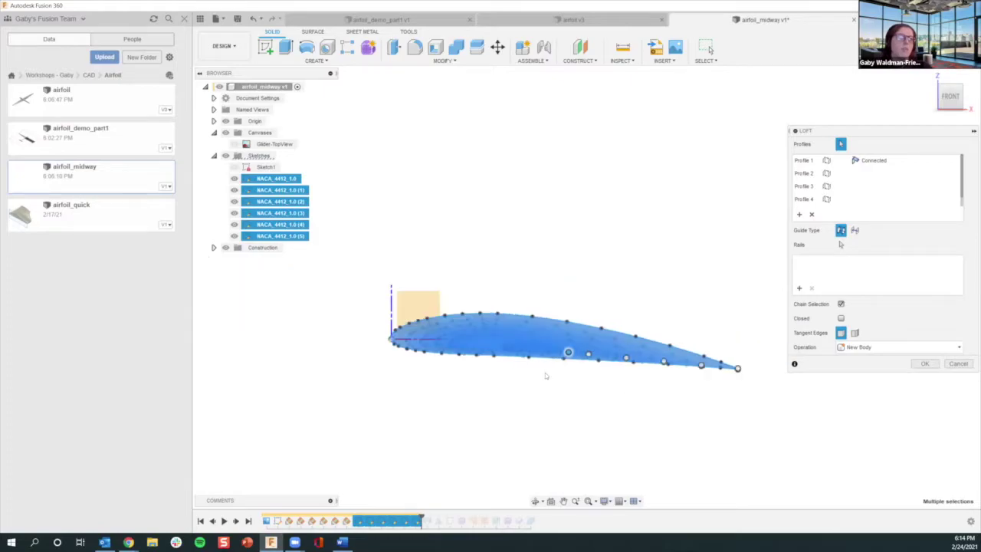
scroll(523, 345, down, 1)
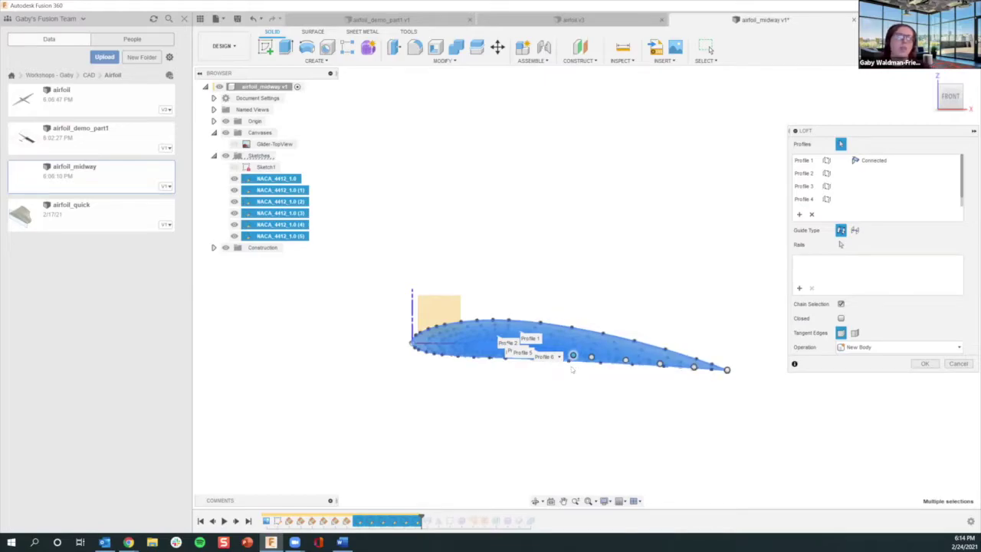
scroll(587, 349, up, 2)
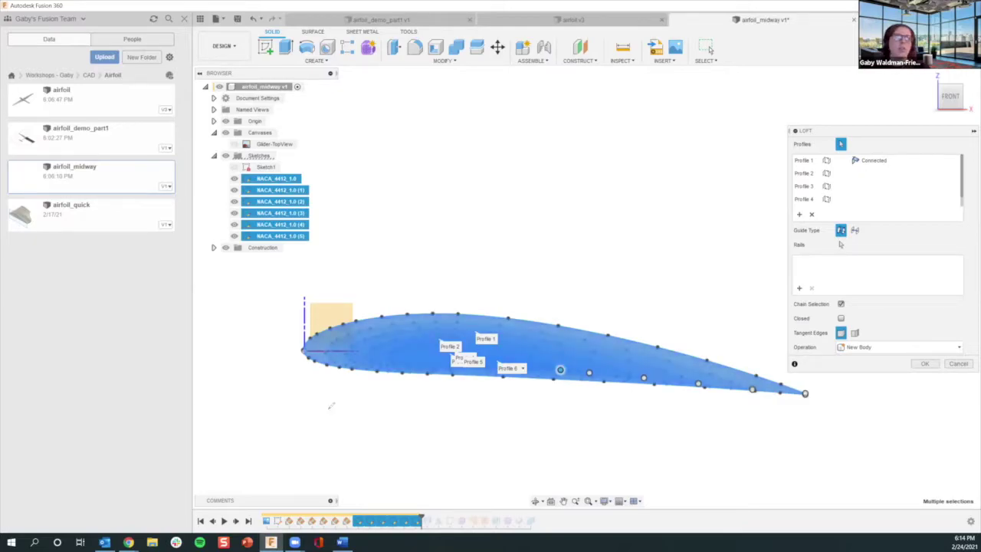
drag(509, 411, 681, 414)
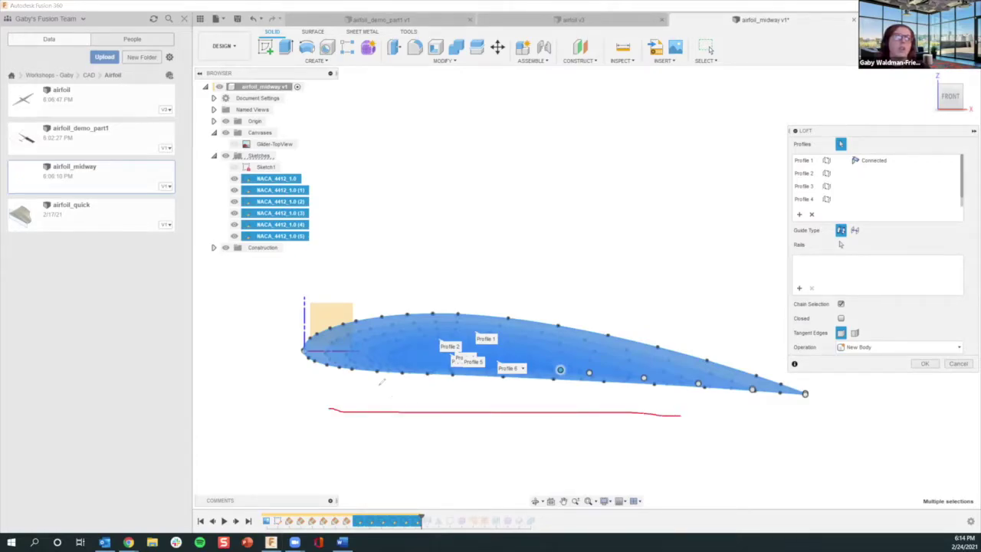
drag(455, 408, 351, 376)
mouse_move(363, 389)
mouse_down()
mouse_move(347, 391)
mouse_move(364, 394)
mouse_up()
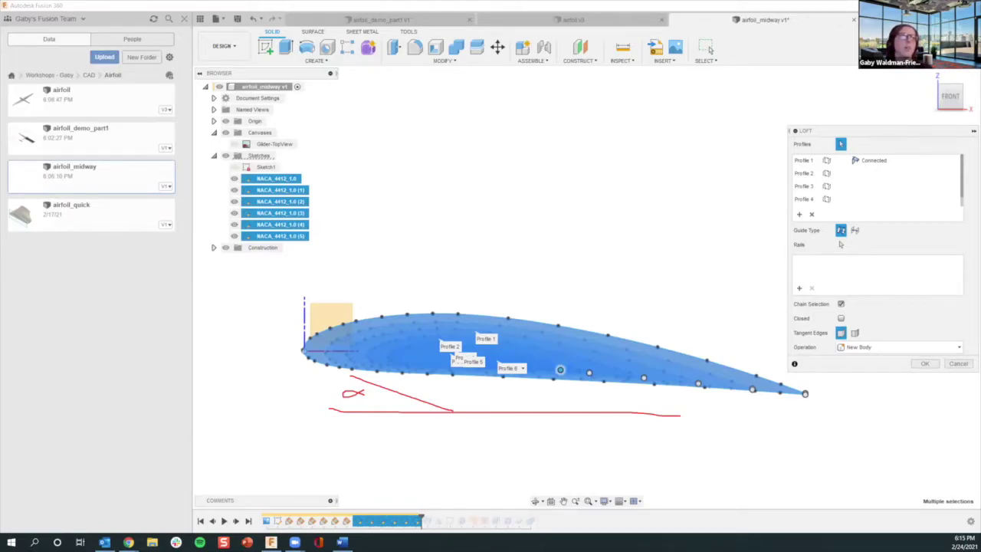
click(443, 420)
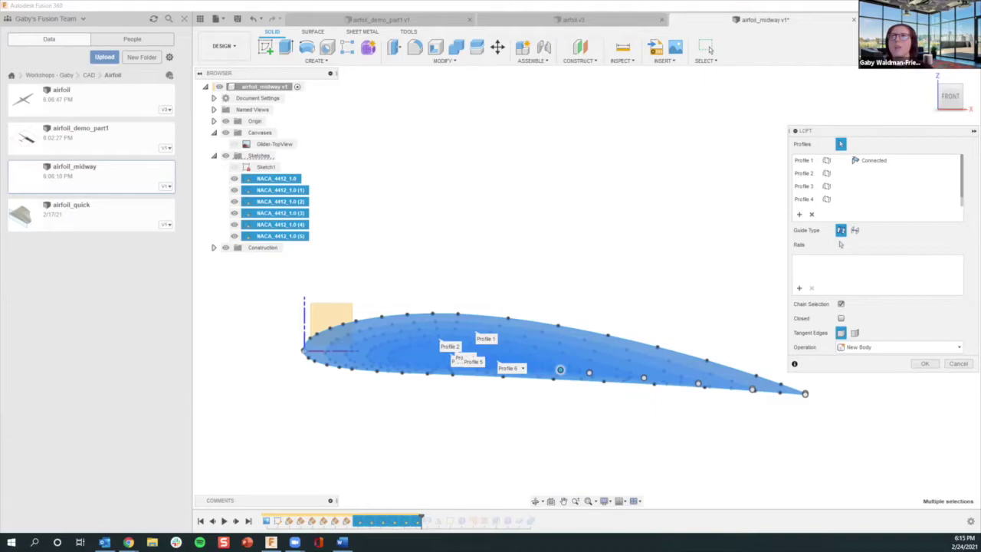
- Complete the wing loft through the six airfoil profiles as a new body and view it at an angle
click(924, 364)
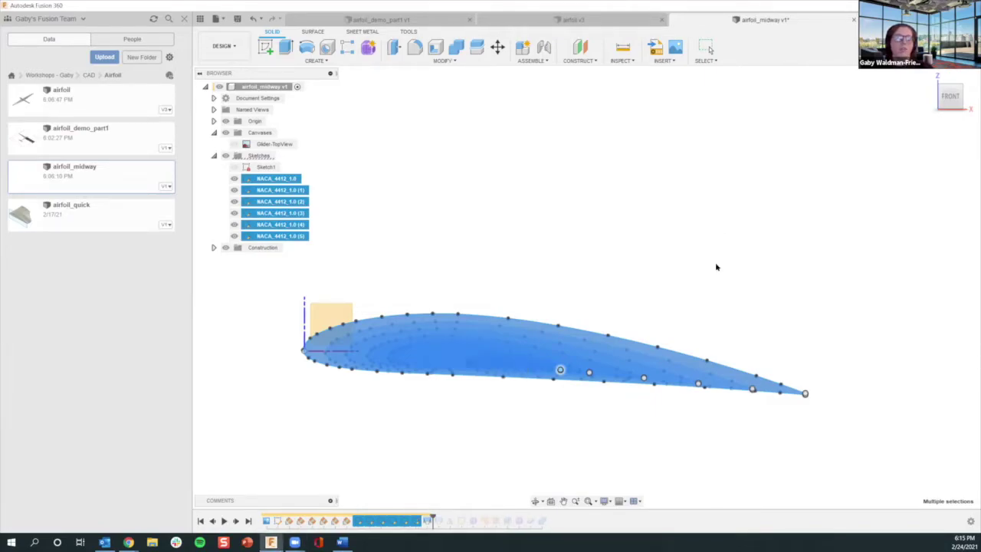
click(665, 300)
mouse_move(655, 304)
middle_down()
mouse_move(633, 335)
mouse_move(654, 328)
mouse_move(671, 256)
middle_up()
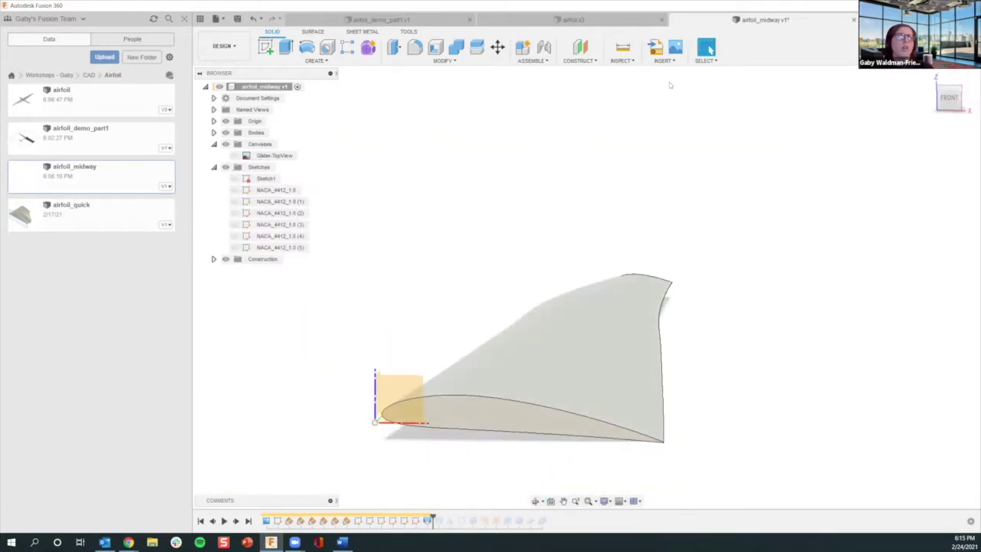
- Create a section analysis on the wing's root airfoil face at zero offset
click(636, 59)
click(636, 166)
click(503, 420)
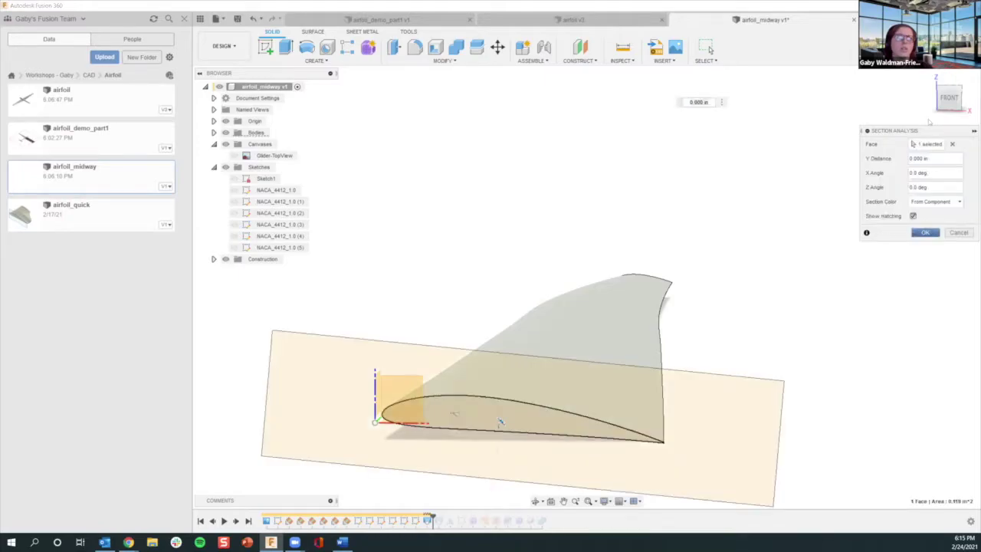
key(Return)
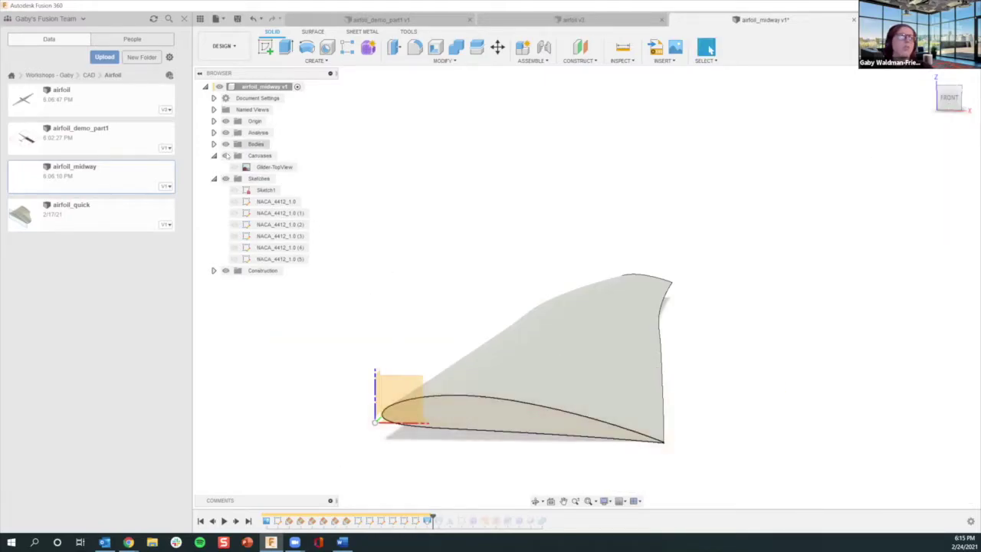
- Reopen the root section analysis and move its cutting plane to a Y distance of -0.750 in to inspect the wing
click(213, 132)
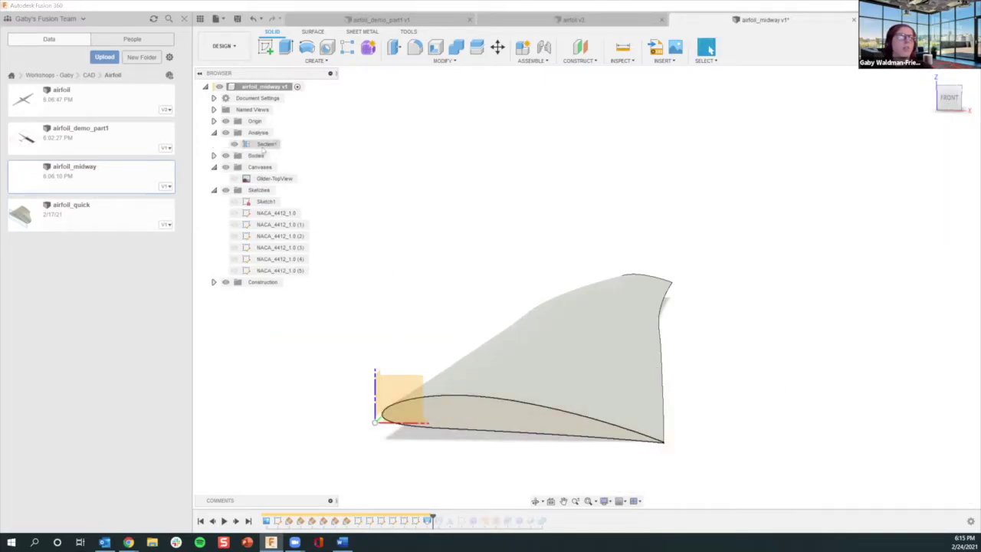
right_click(266, 144)
click(291, 151)
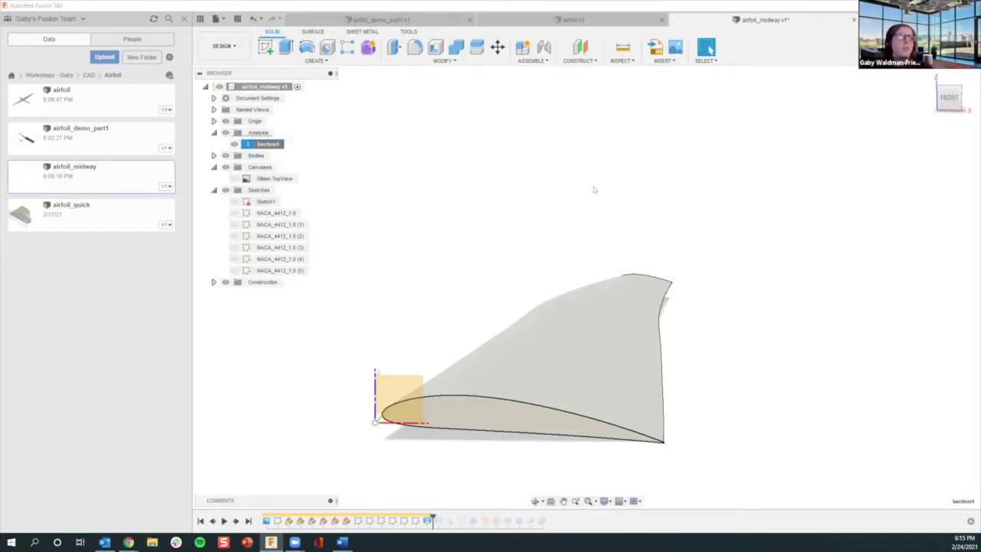
click(944, 102)
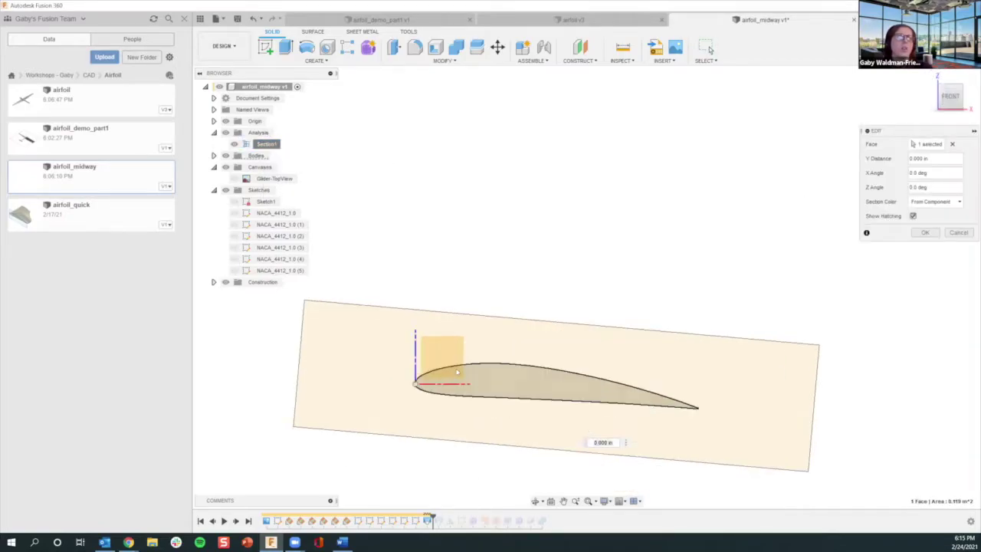
shift+middle_drag(587, 370, 567, 376)
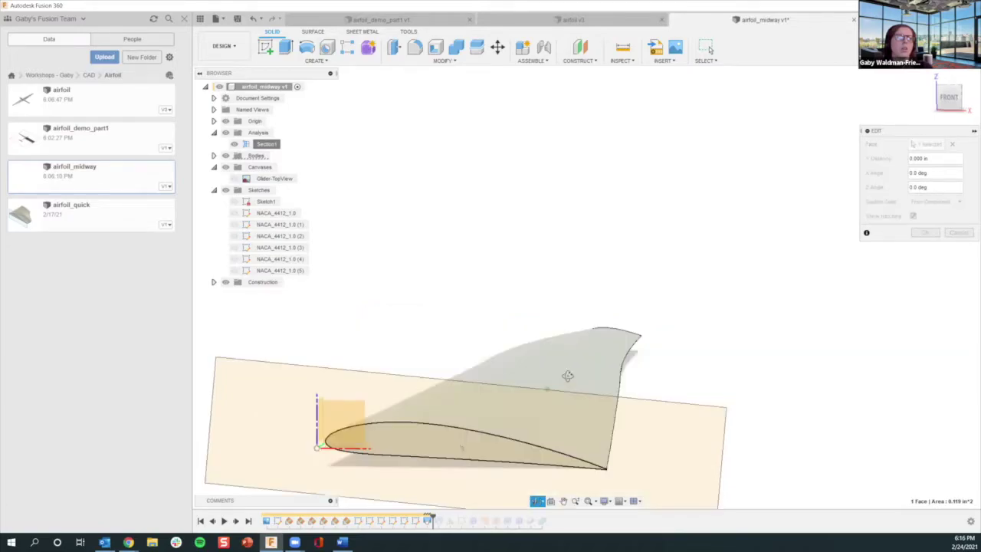
text(-0.2)
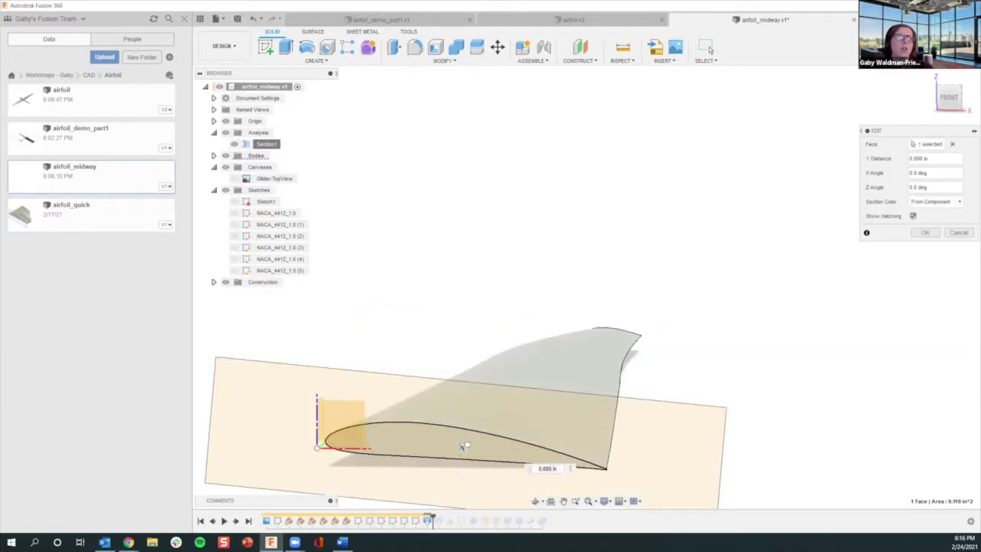
key(Return)
drag(516, 408, 644, 349)
drag(567, 402, 490, 444)
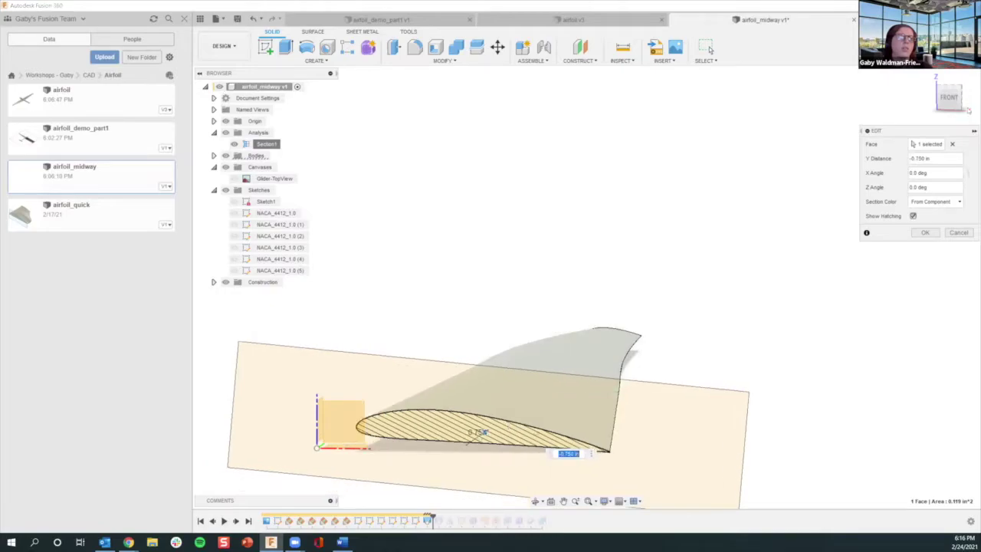
click(948, 98)
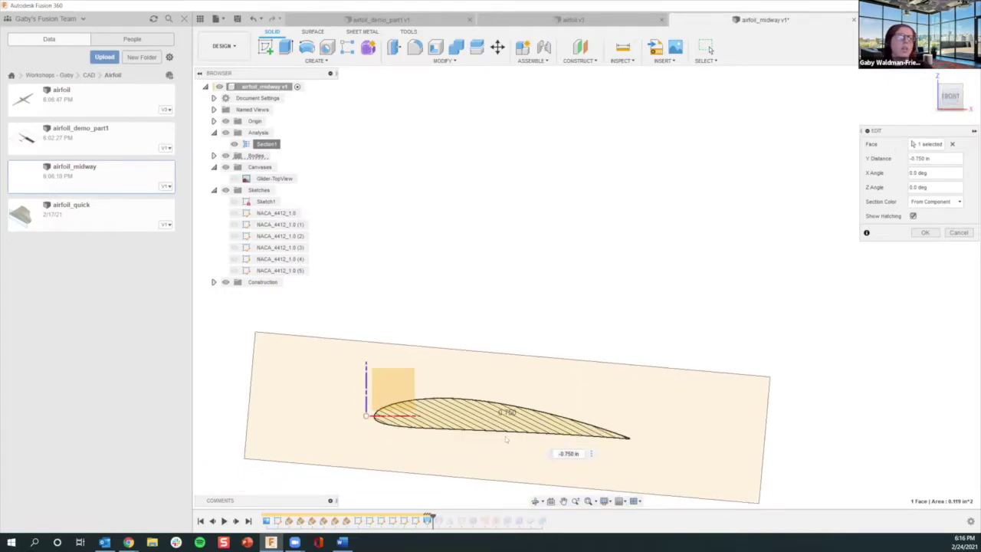
shift+middle_drag(532, 402, 482, 421)
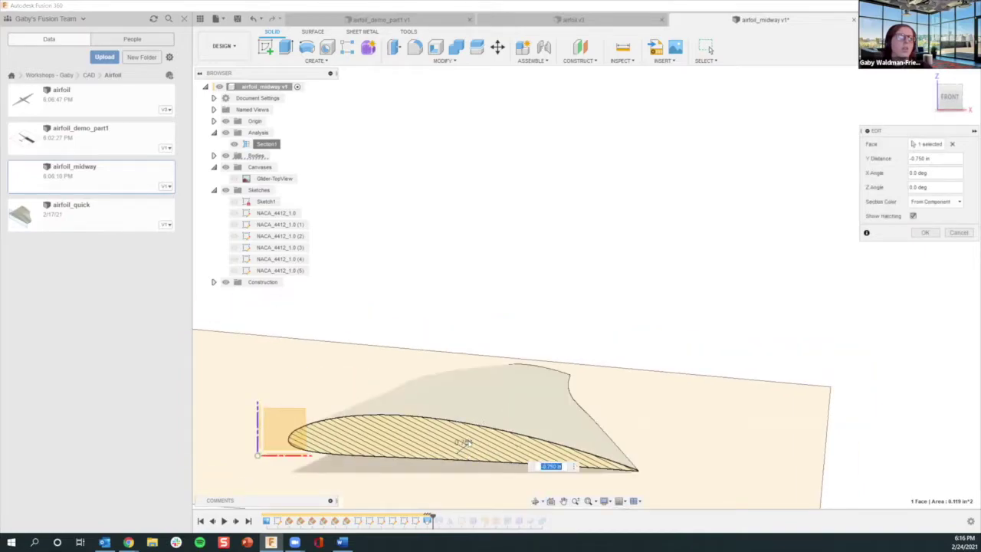
- Move the section plane to a Y distance of 1.850 in, examine the cut from the back, and cancel the edit
drag(469, 442, 473, 441)
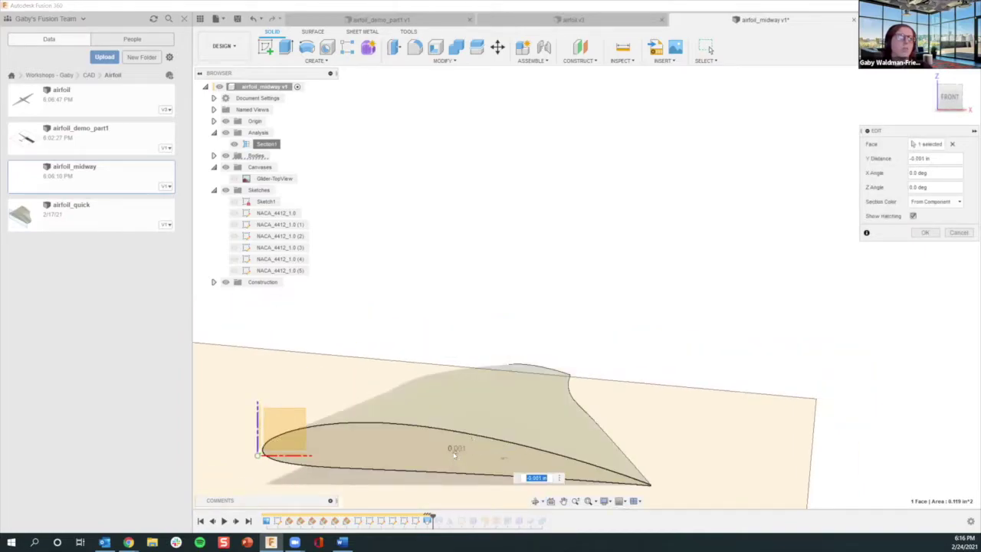
drag(461, 445, 544, 376)
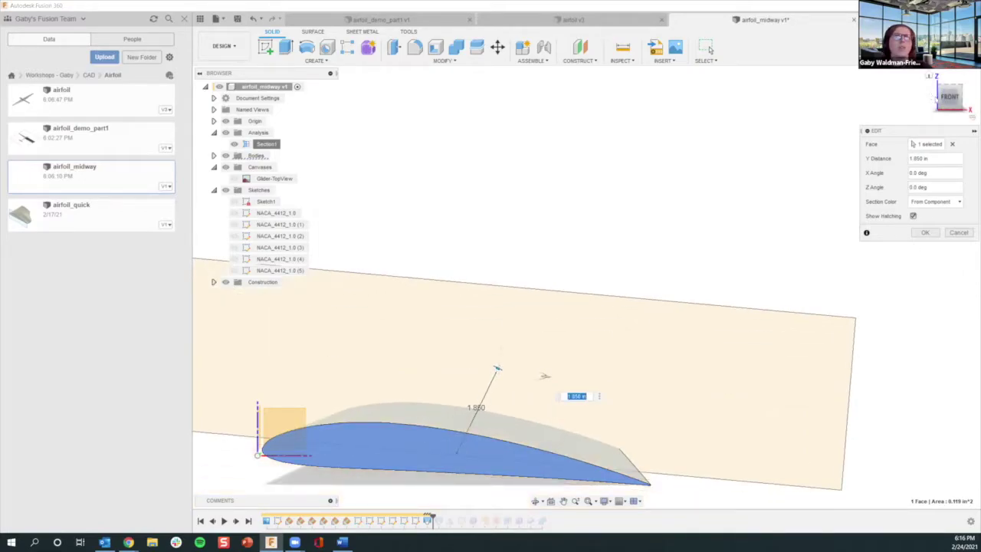
click(939, 86)
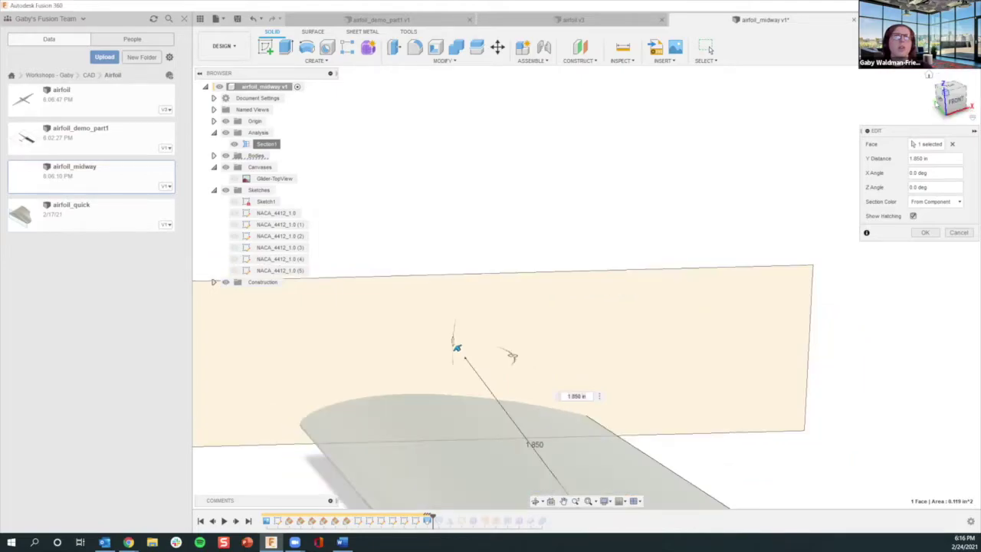
click(940, 101)
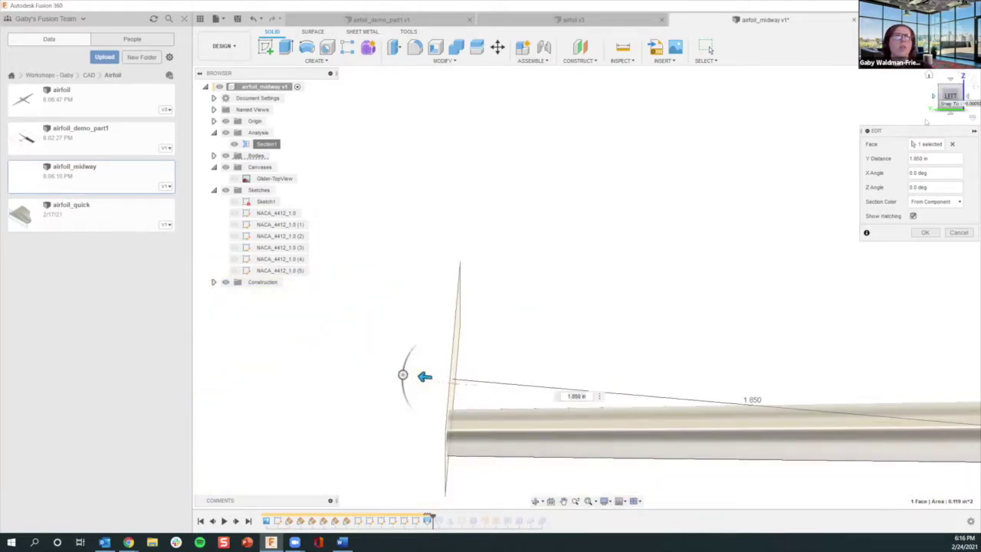
click(936, 98)
middle_drag(677, 242, 656, 189)
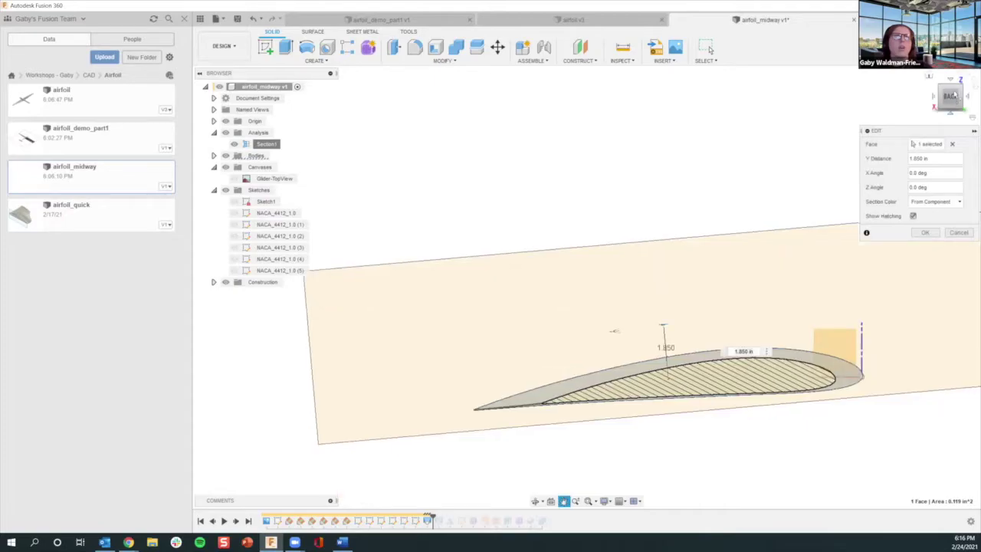
scroll(740, 383, up, 2)
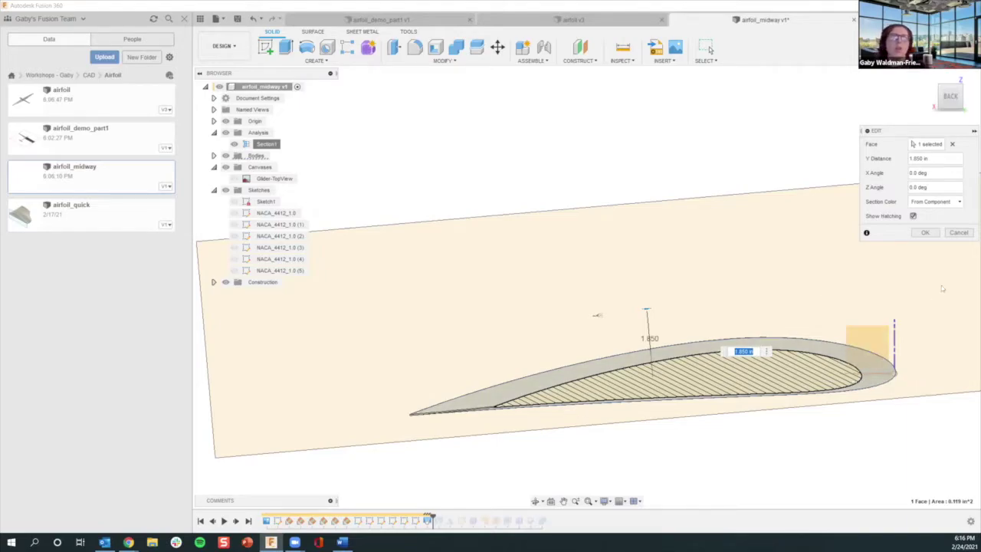
click(959, 232)
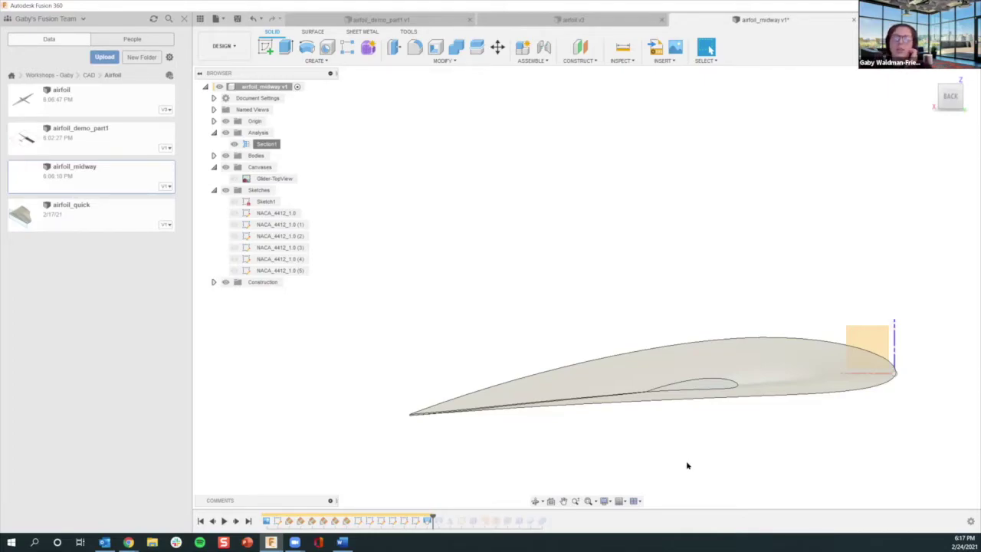
- Try to fillet the airfoil edge at the wingtip, testing small radii such as 0.05 in and 0.01 in
shift+middle_drag(715, 454, 603, 445)
scroll(660, 469, up, 3)
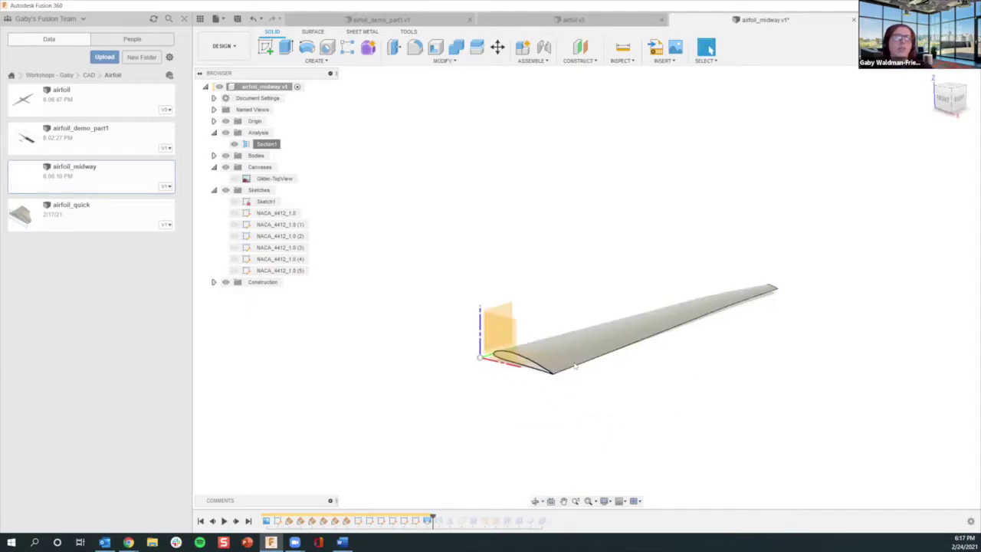
scroll(515, 354, up, 3)
click(646, 378)
middle_drag(758, 340, 605, 327)
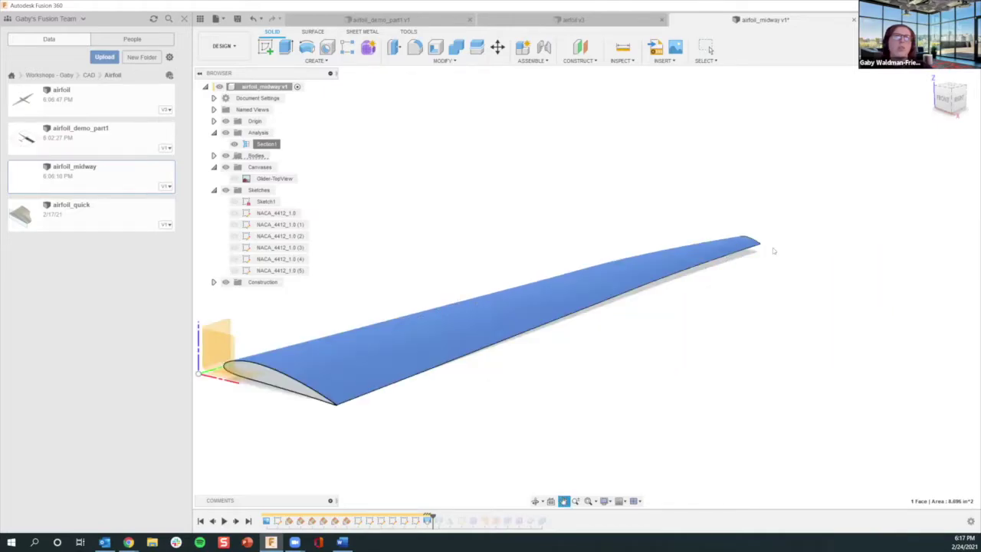
click(505, 77)
click(418, 50)
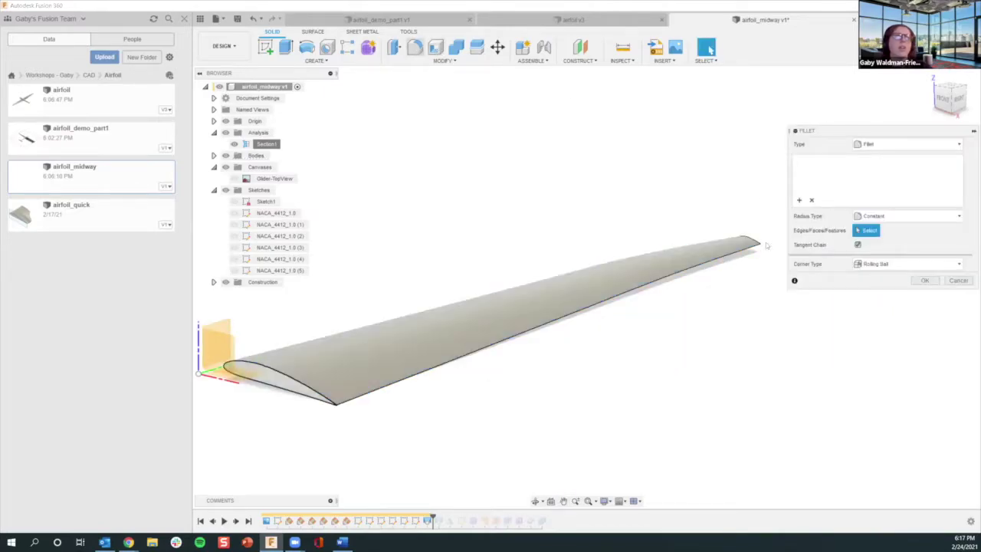
scroll(765, 245, up, 3)
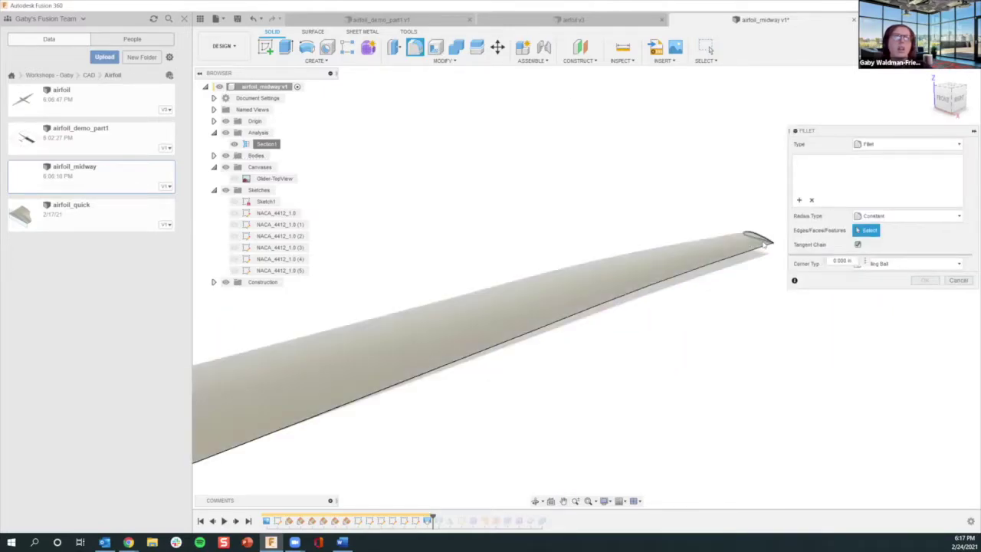
click(764, 244)
text(.05)
key(BackSpace)
key(BackSpace)
text(8)
text(1)
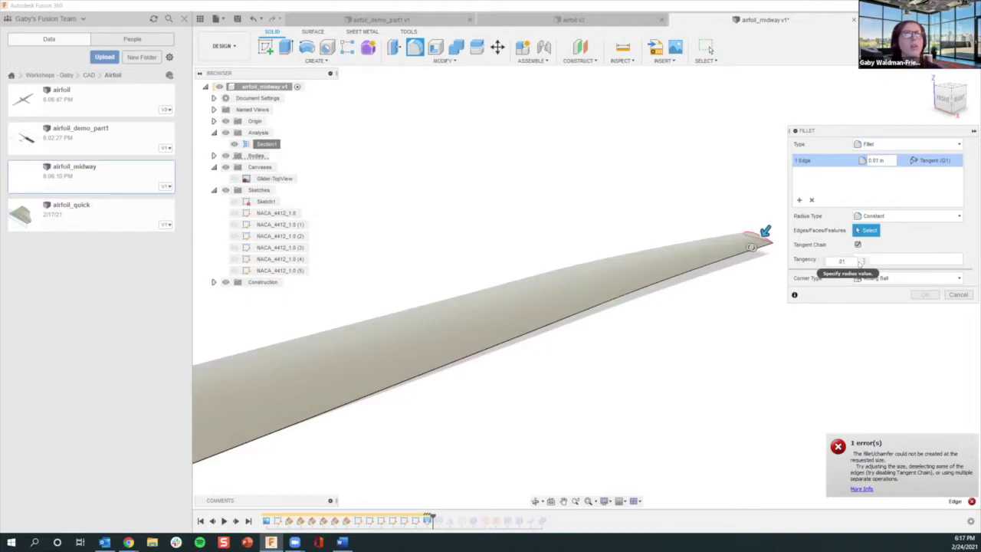
text(01)
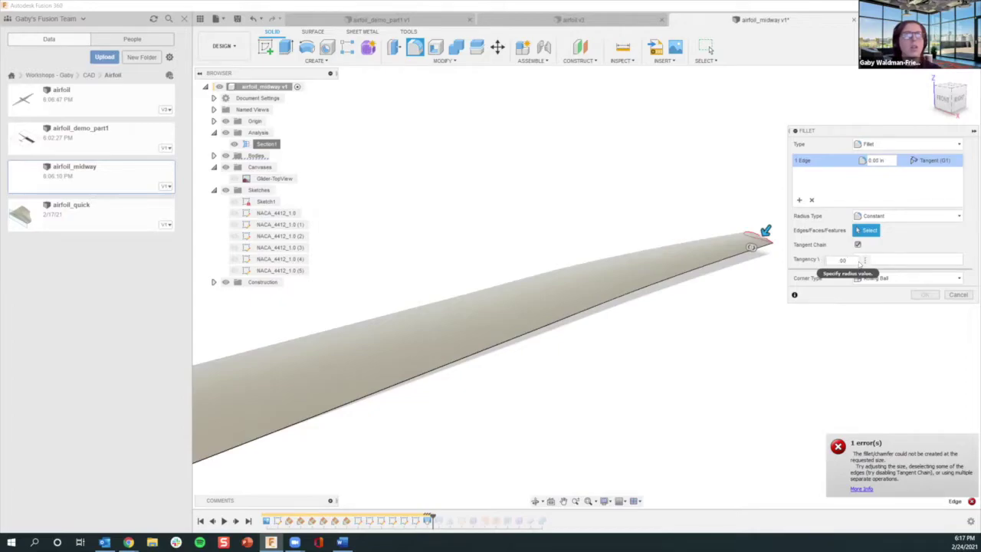
key(Escape)
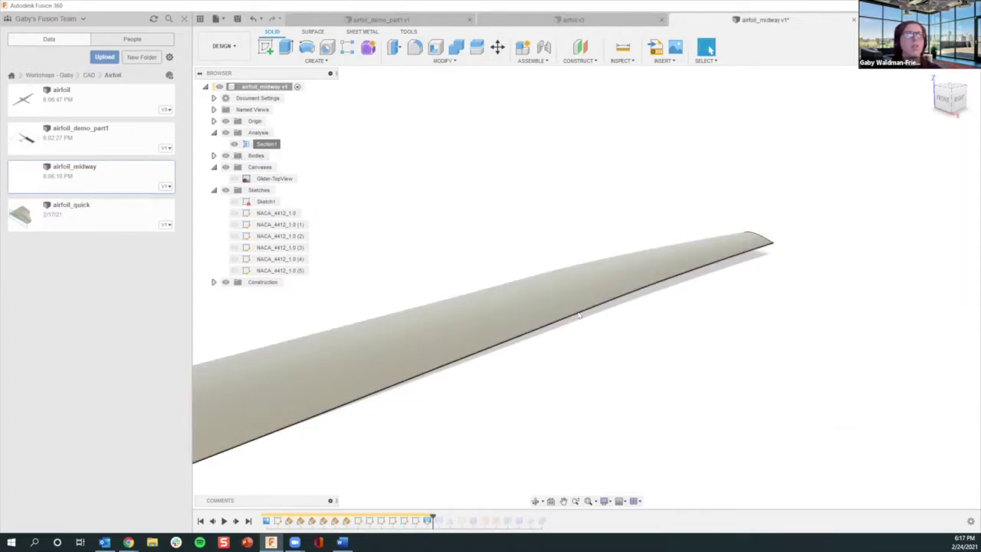
- Fillet the wing's long upper trailing edge with a constant 0.1 in radius
key(f)
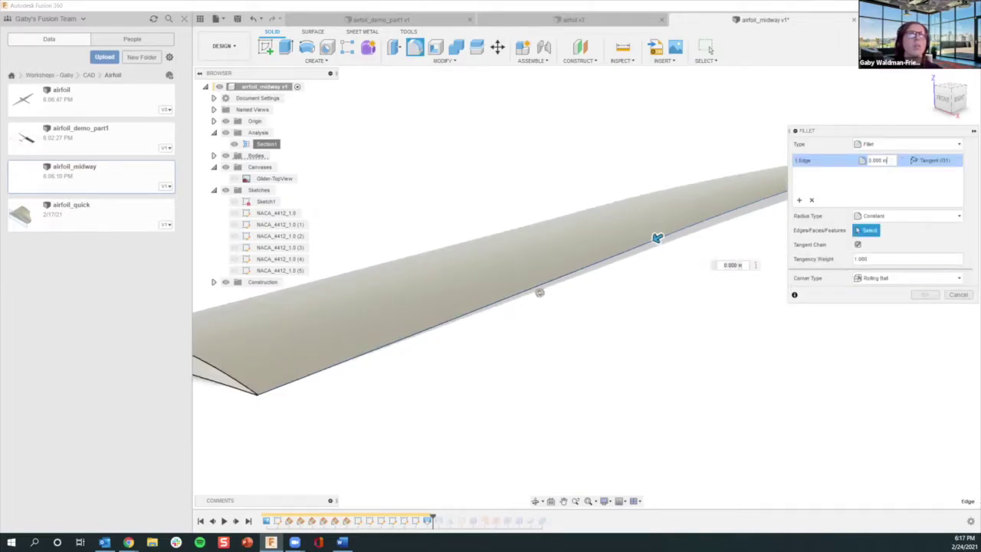
key(BackSpace)
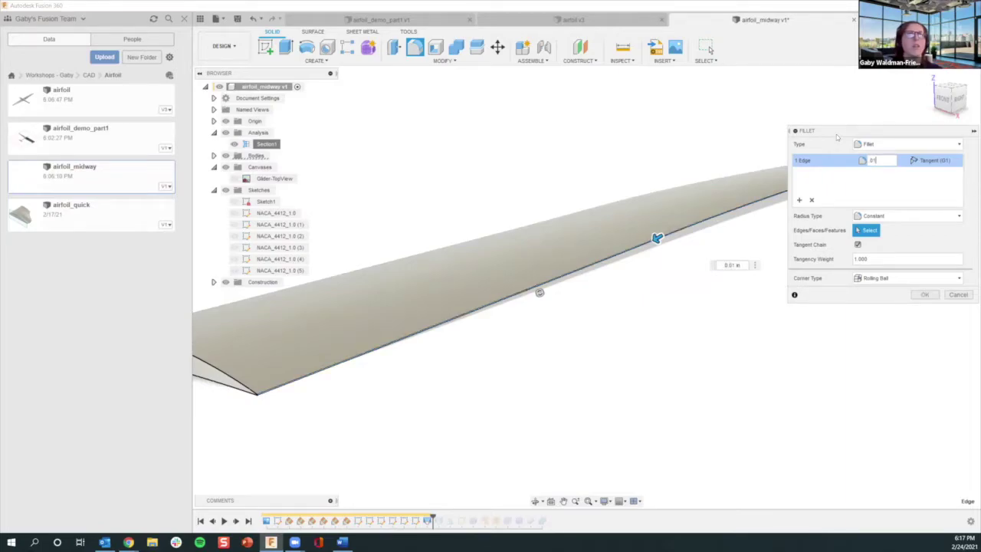
key(BackSpace)
text(5)
key(BackSpace)
key(BackSpace)
text(1)
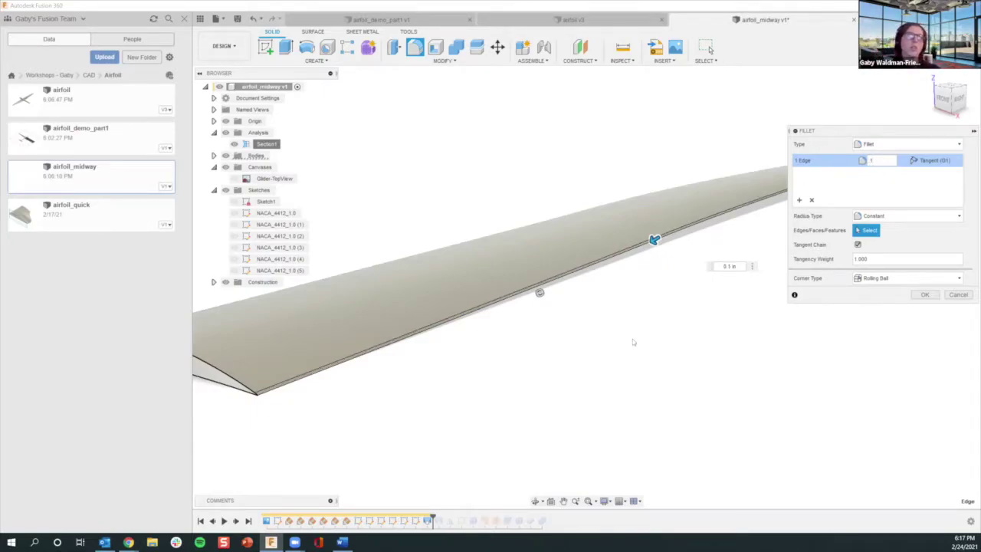
shift+middle_drag(521, 376, 477, 407)
scroll(483, 402, up, 5)
scroll(505, 396, up, 2)
scroll(503, 396, down, 5)
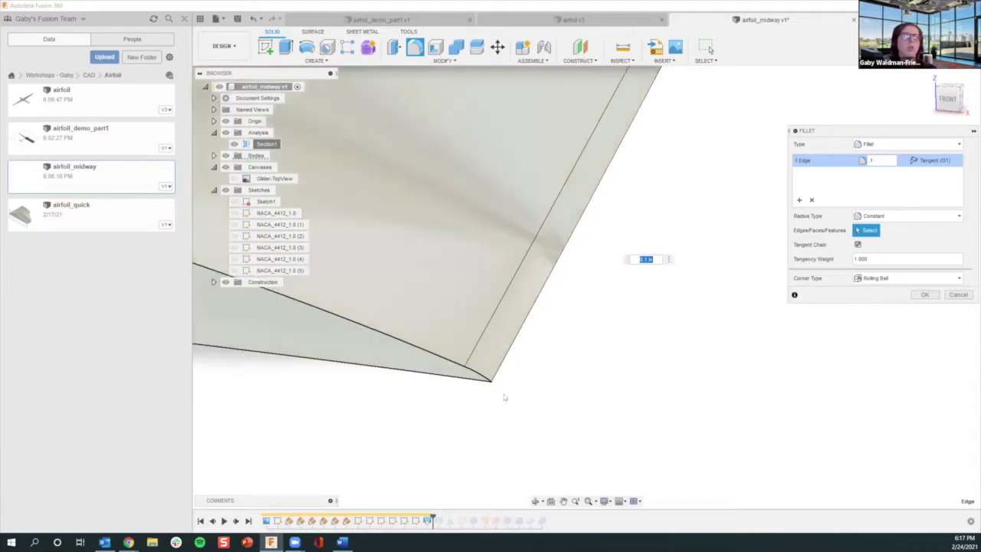
scroll(503, 396, down, 1)
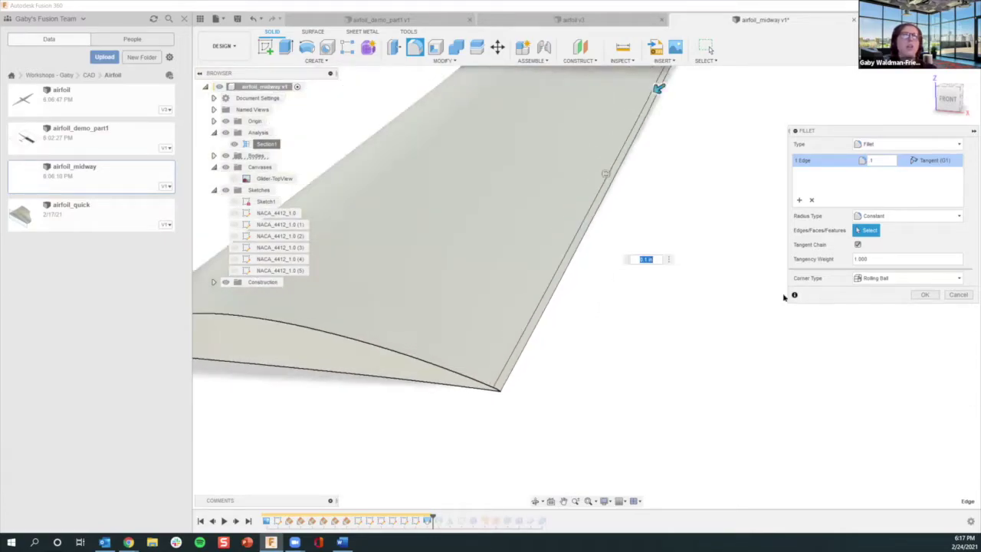
click(925, 294)
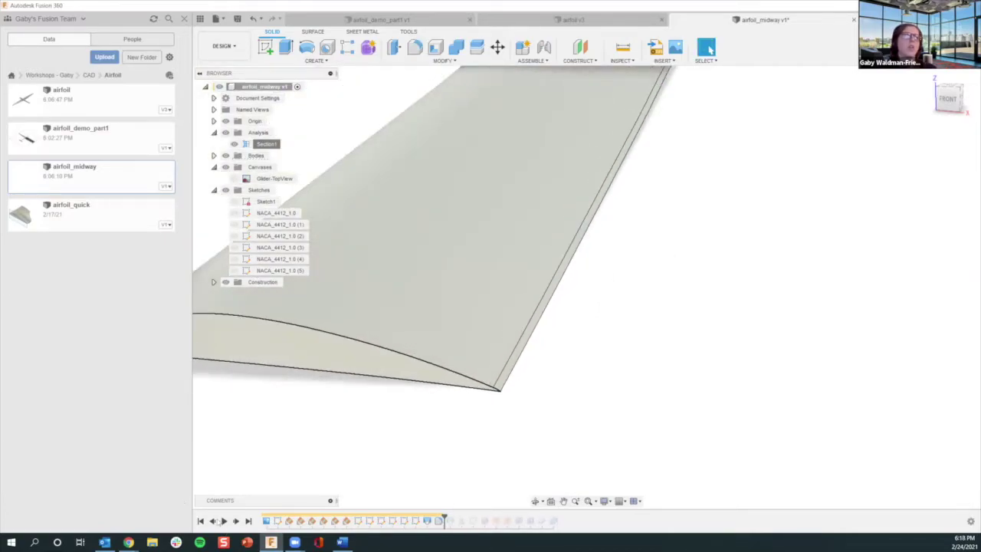
- Step the design history back and forward once to compare the trailing edge without and with the fillet
click(217, 521)
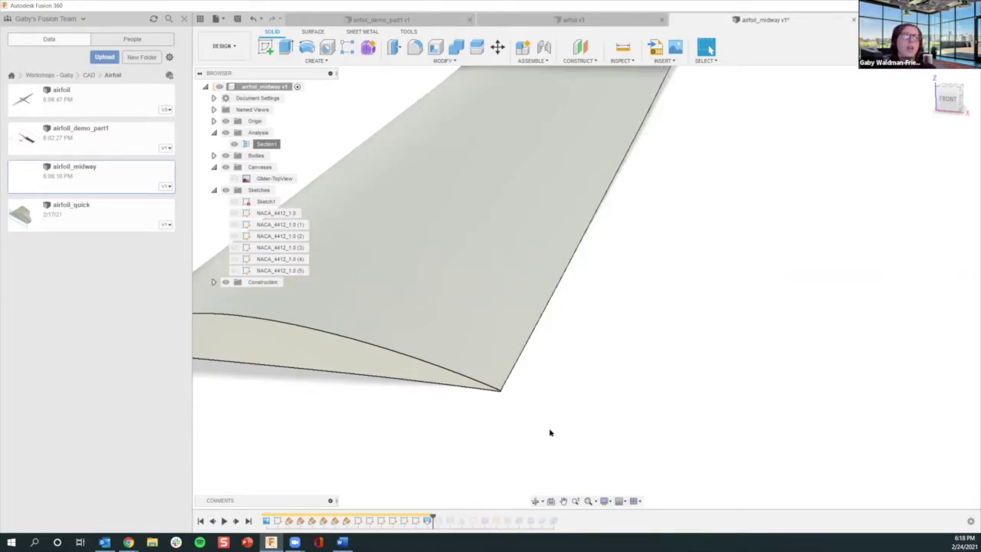
scroll(531, 376, up, 5)
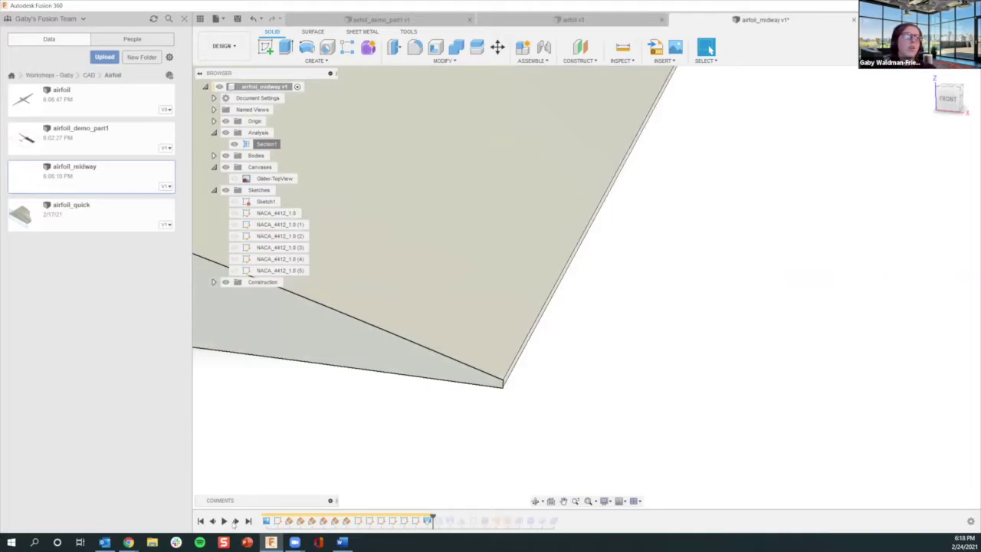
click(236, 521)
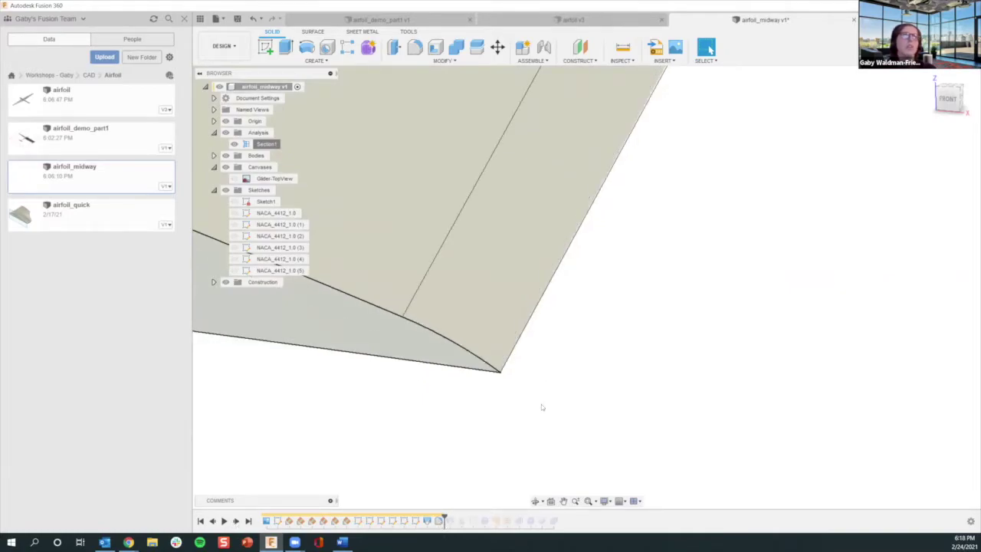
- Begin a Shell operation on the wing and hide the section analysis to expose the root end face
scroll(541, 405, down, 5)
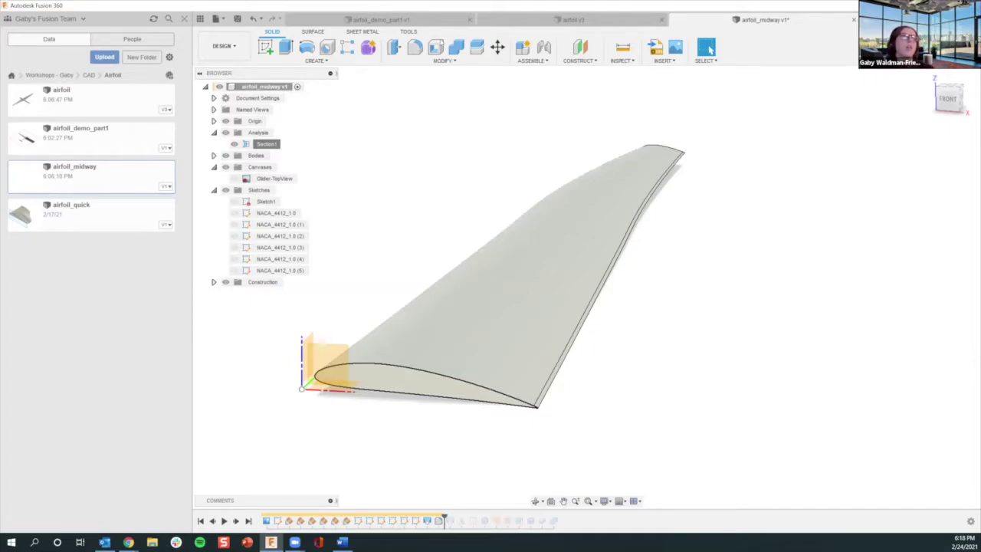
click(435, 48)
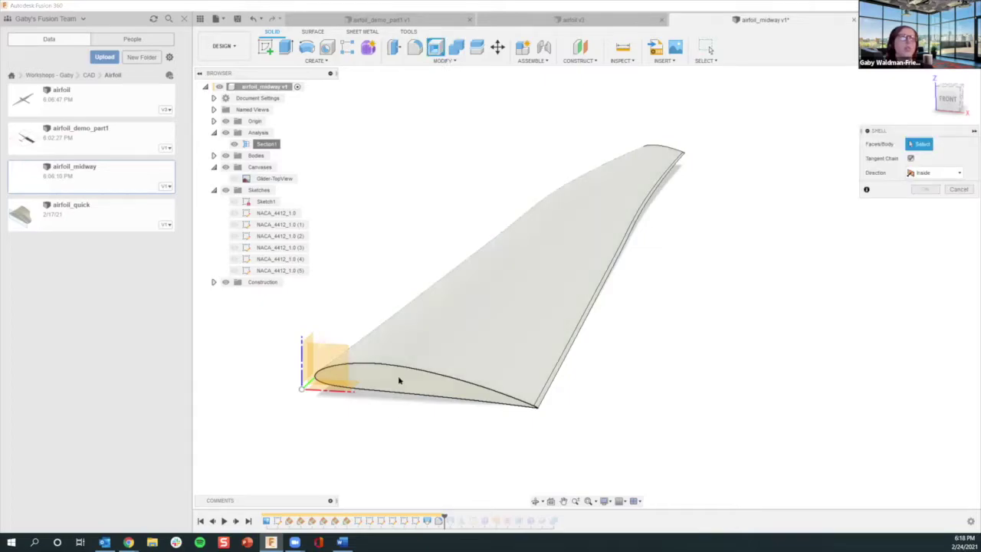
click(398, 381)
click(373, 431)
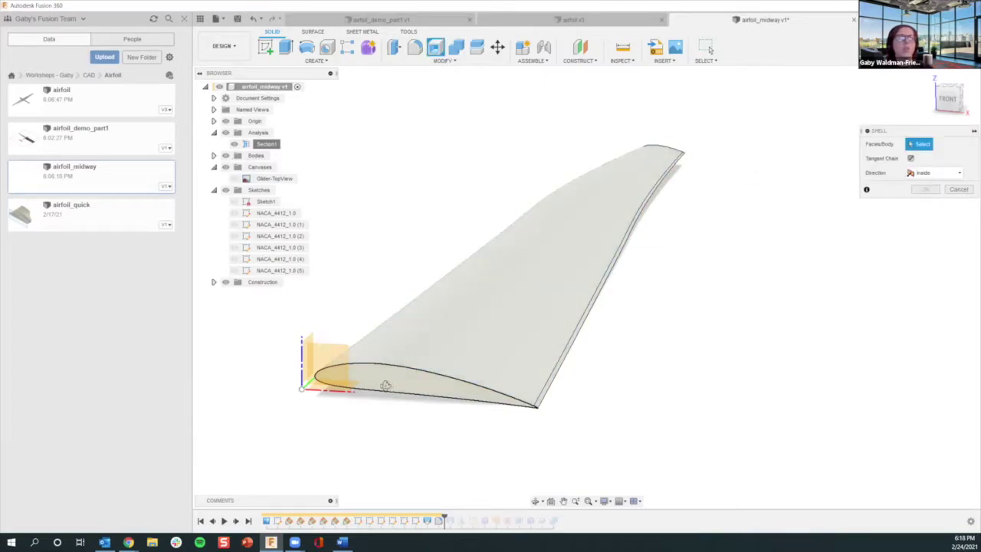
shift+middle_drag(387, 386, 266, 338)
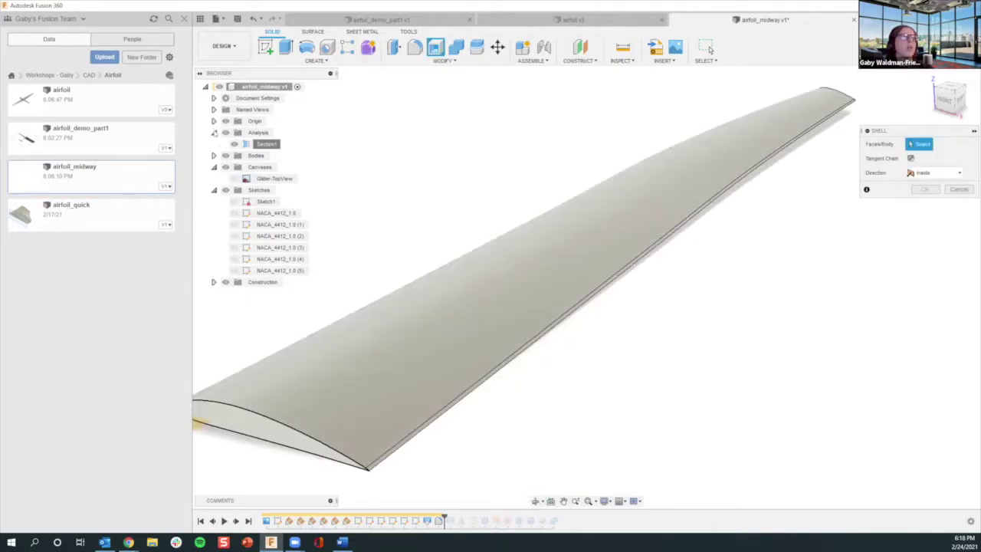
click(226, 133)
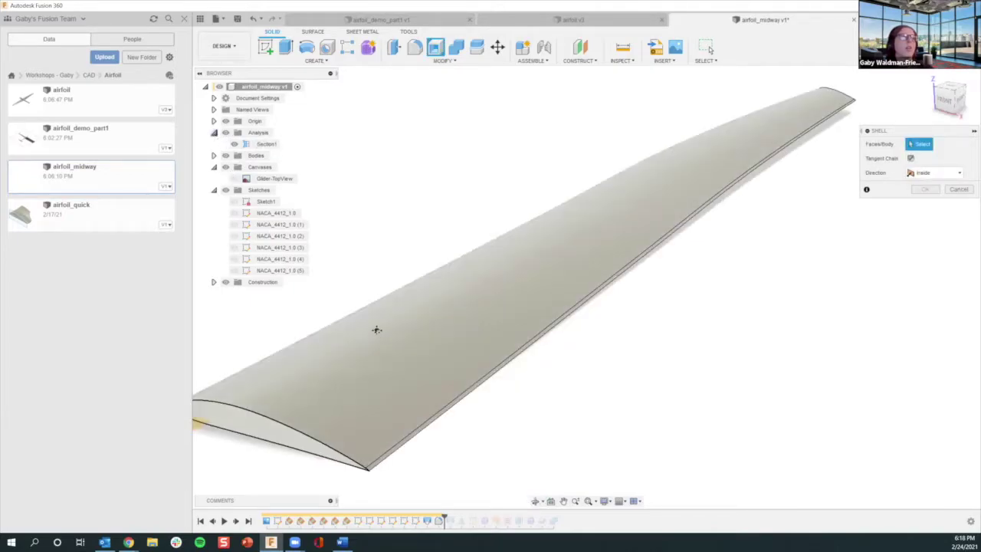
middle_drag(372, 370, 495, 306)
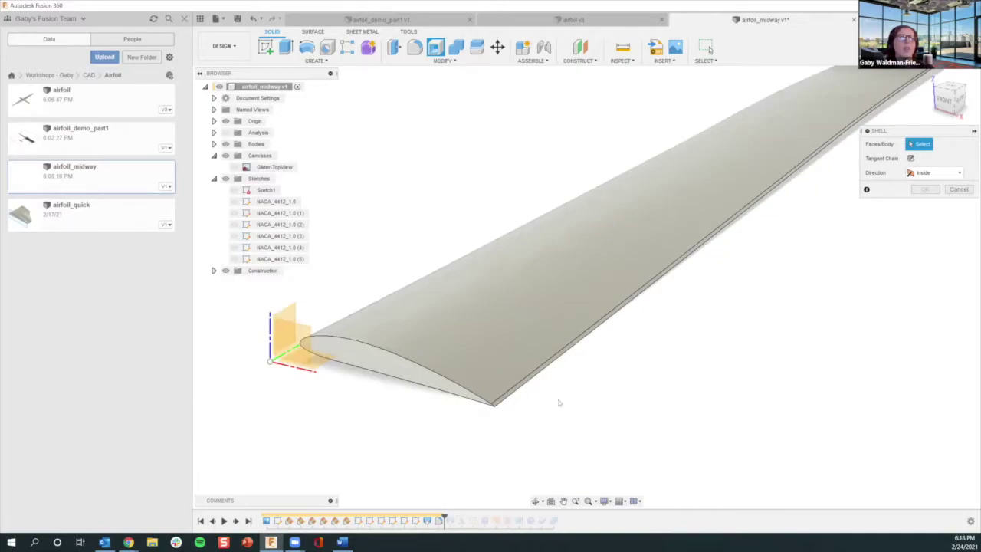
- Shell the wing with a 0.001 in thickness toward the outside, leaving the root end face open
click(375, 363)
drag(933, 175, 856, 155)
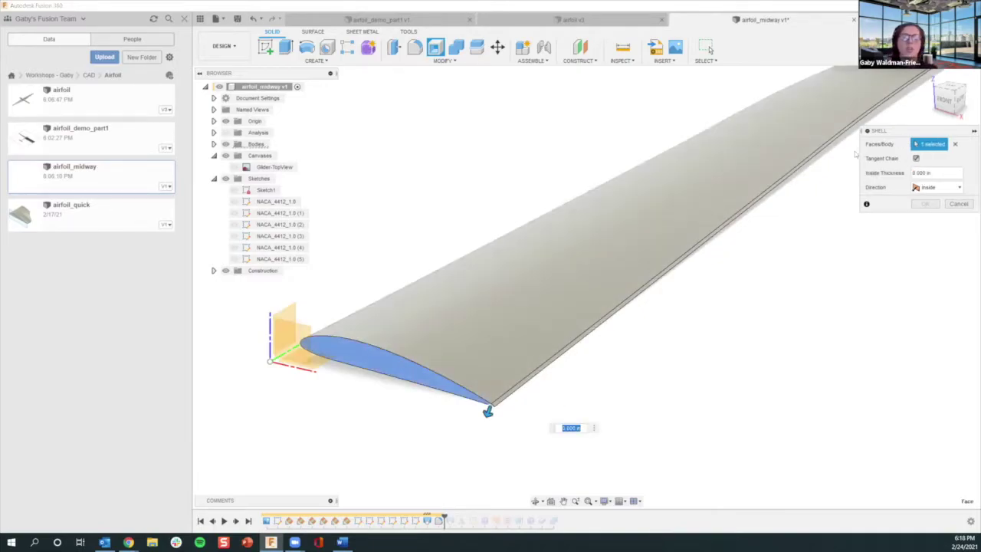
text(0.01)
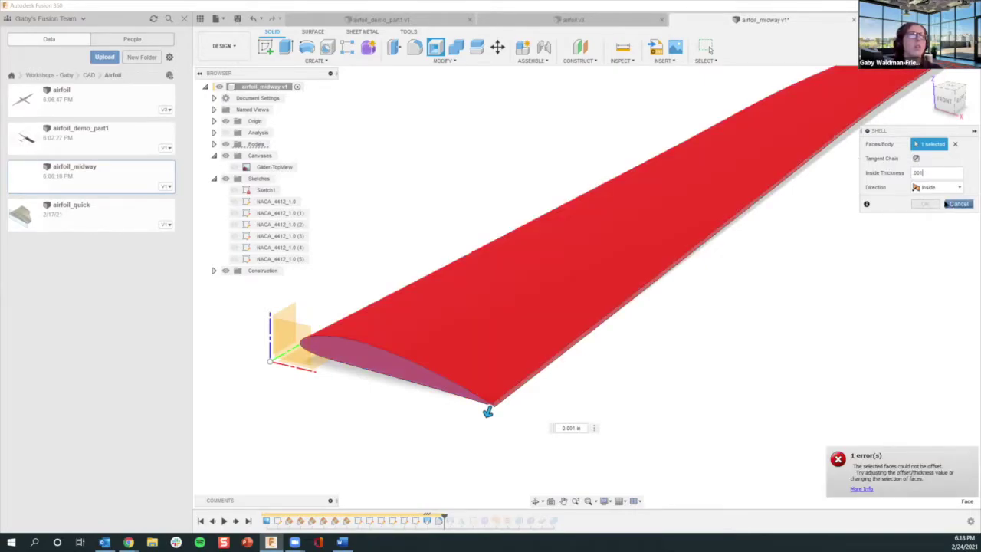
click(929, 189)
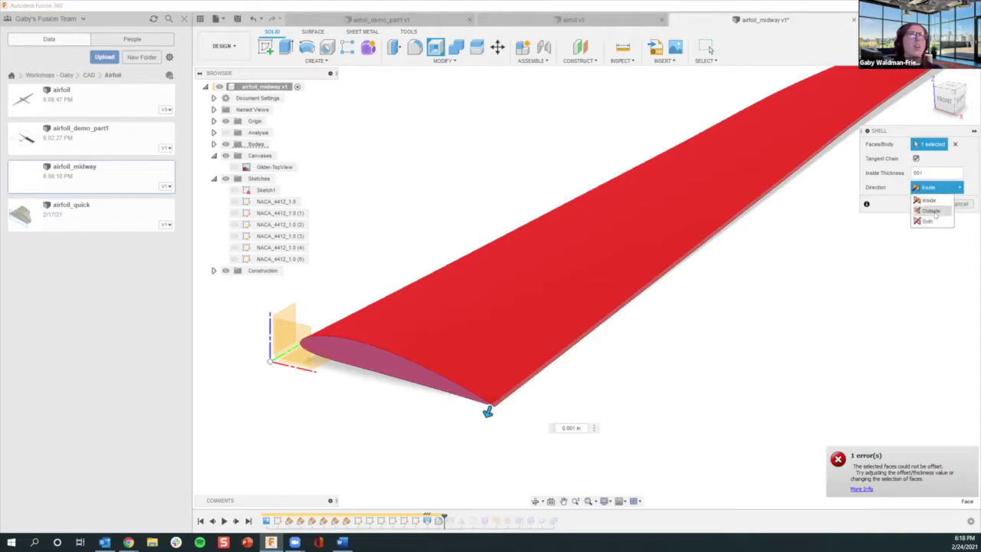
click(931, 210)
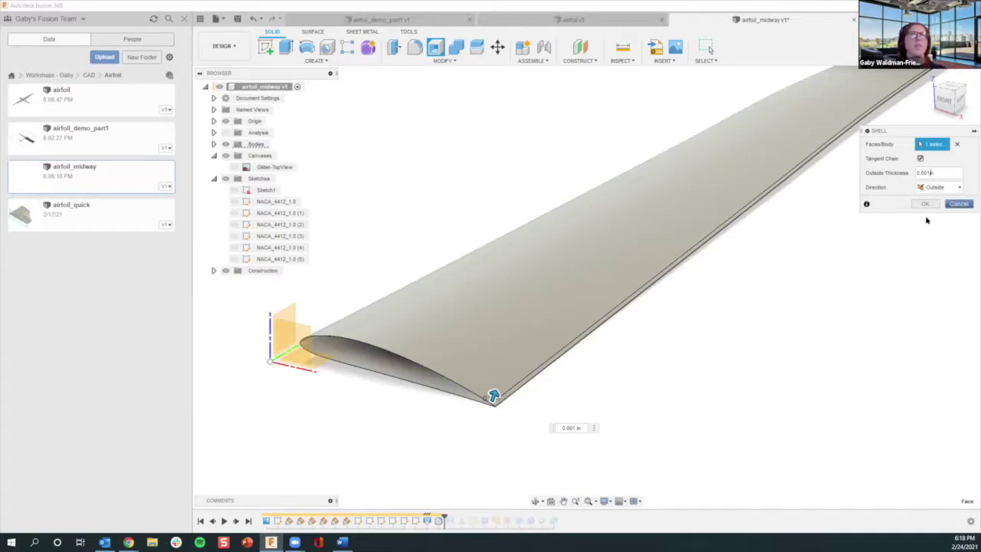
key(Return)
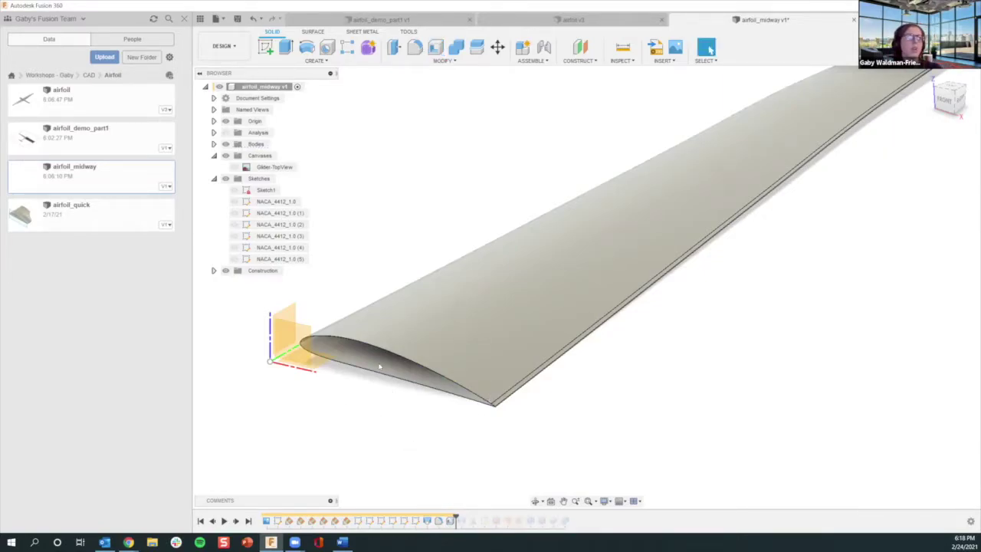
shift+middle_drag(391, 352, 410, 386)
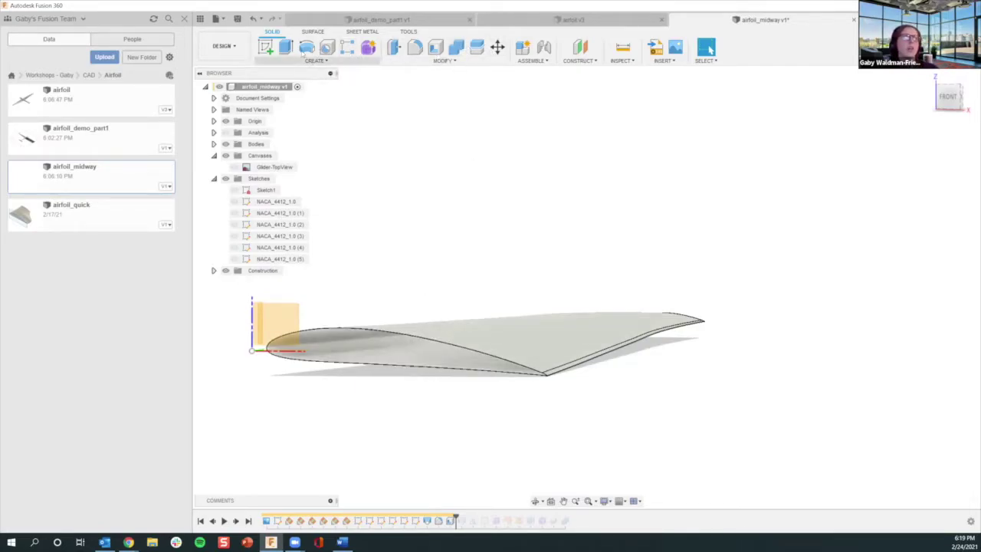
click(311, 62)
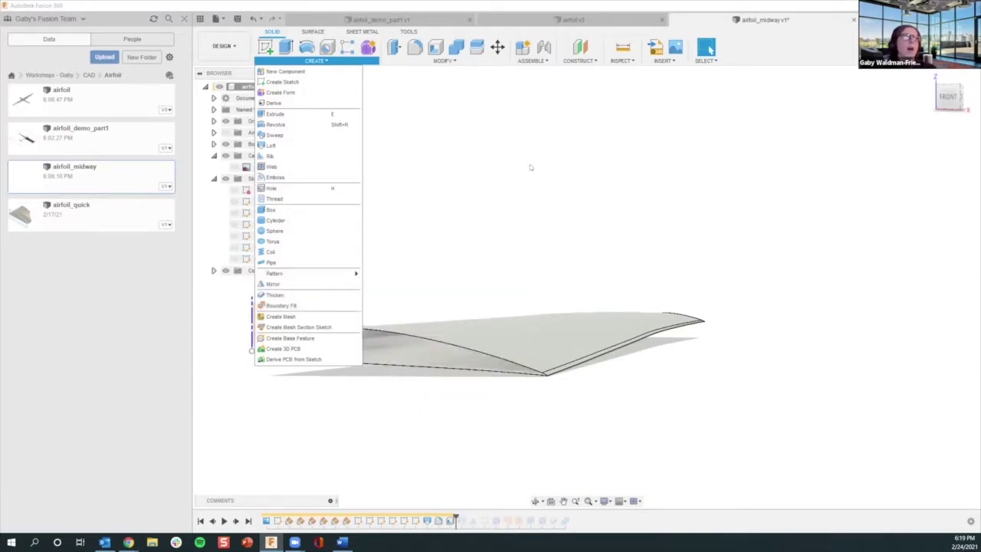
key(Escape)
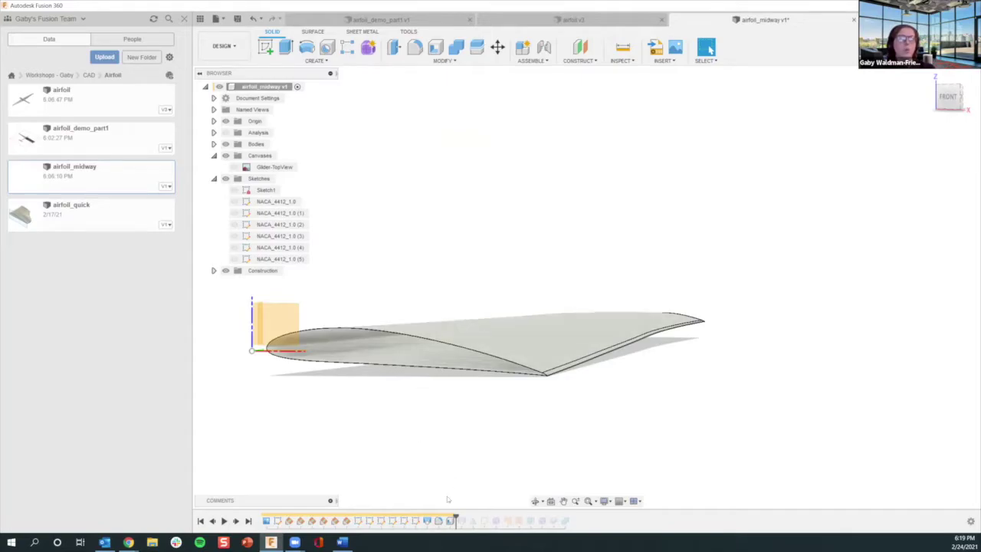
- Roll the design history back to before the shell and examine the filleted trailing edge out to the wingtip
click(212, 521)
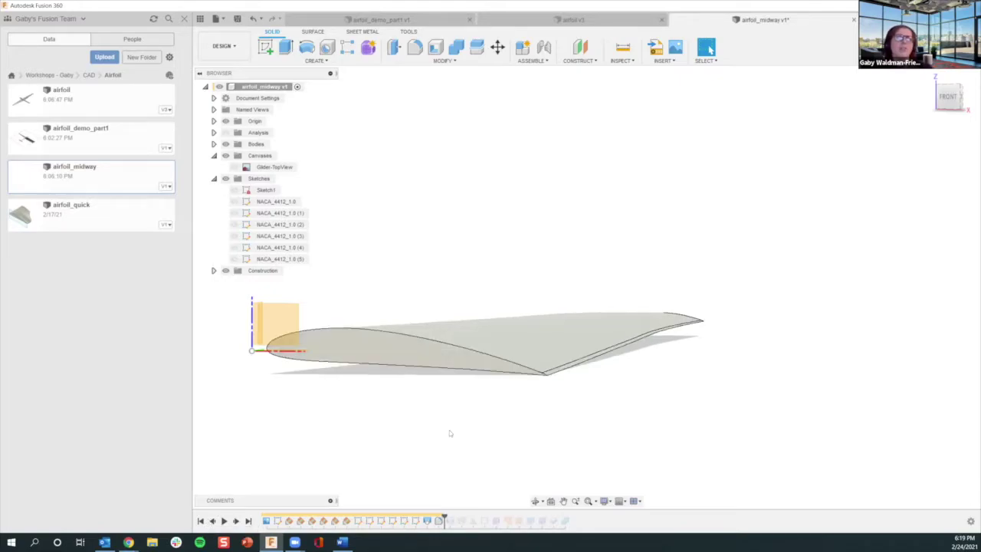
shift+middle_drag(505, 397, 495, 402)
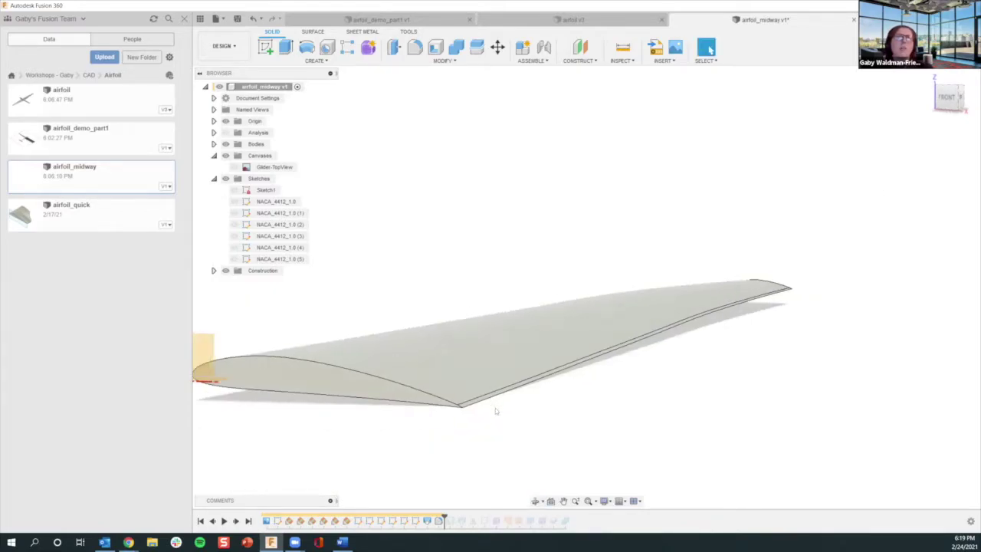
shift+middle_drag(696, 324, 648, 339)
middle_drag(768, 420, 507, 341)
scroll(819, 321, up, 2)
scroll(783, 337, up, 3)
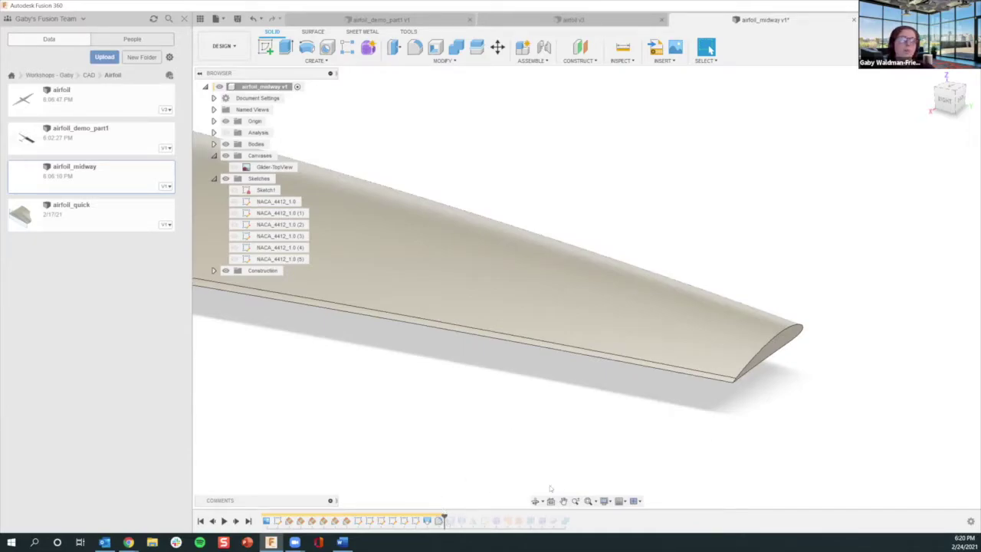
- Roll the design history back to before the fillet and loft, and show all six NACA_4412_1.0 airfoil sketches
click(214, 521)
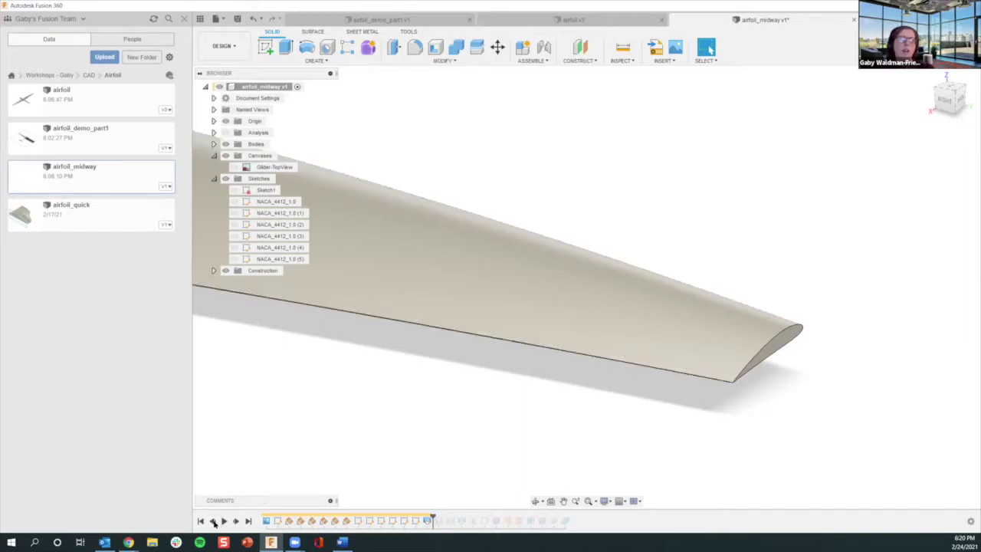
click(214, 522)
click(235, 189)
click(234, 213)
click(234, 225)
click(235, 237)
click(234, 248)
scroll(482, 326, down, 5)
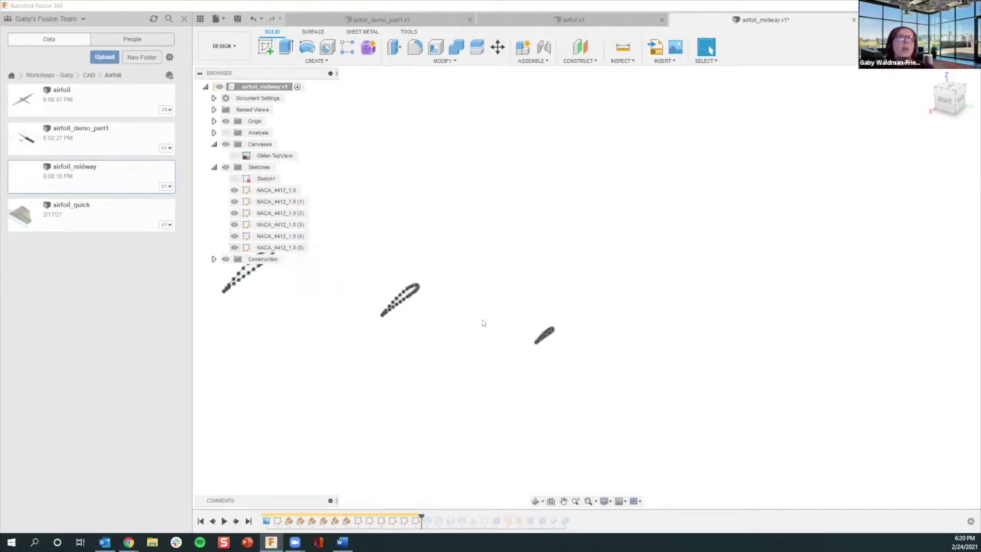
scroll(526, 333, down, 5)
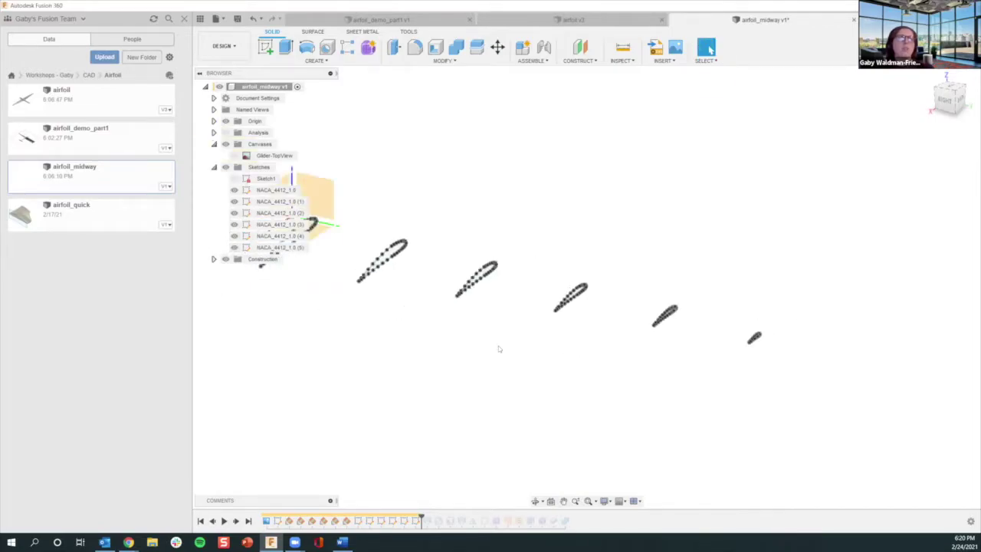
- Start a surface loft as a new body using the outlines of the root airfoil and the second airfoil
click(317, 33)
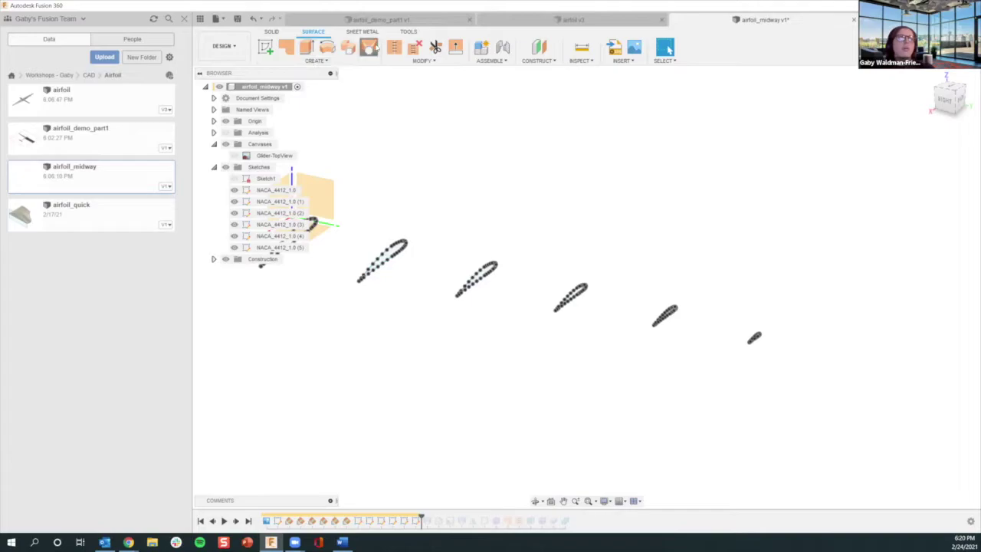
middle_drag(543, 217, 594, 233)
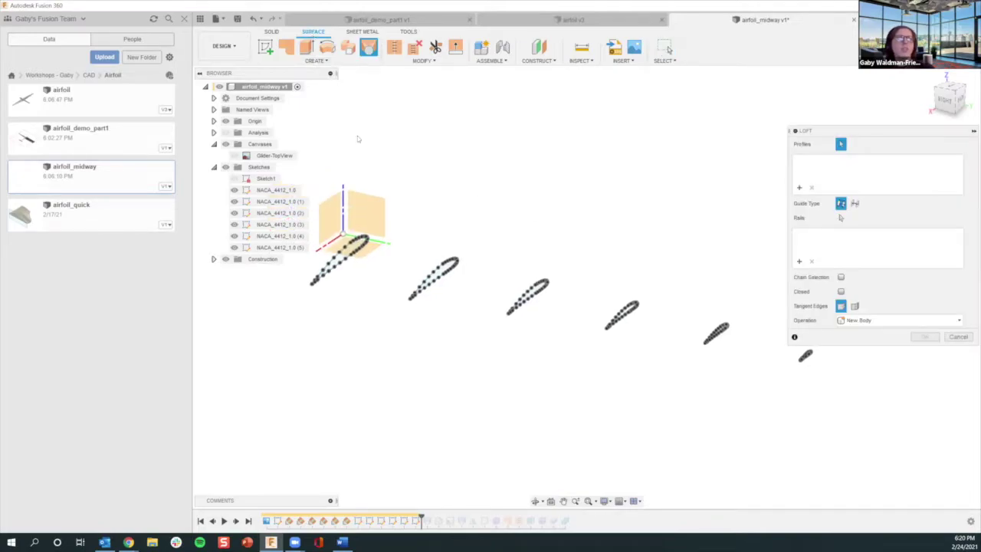
scroll(348, 244, up, 3)
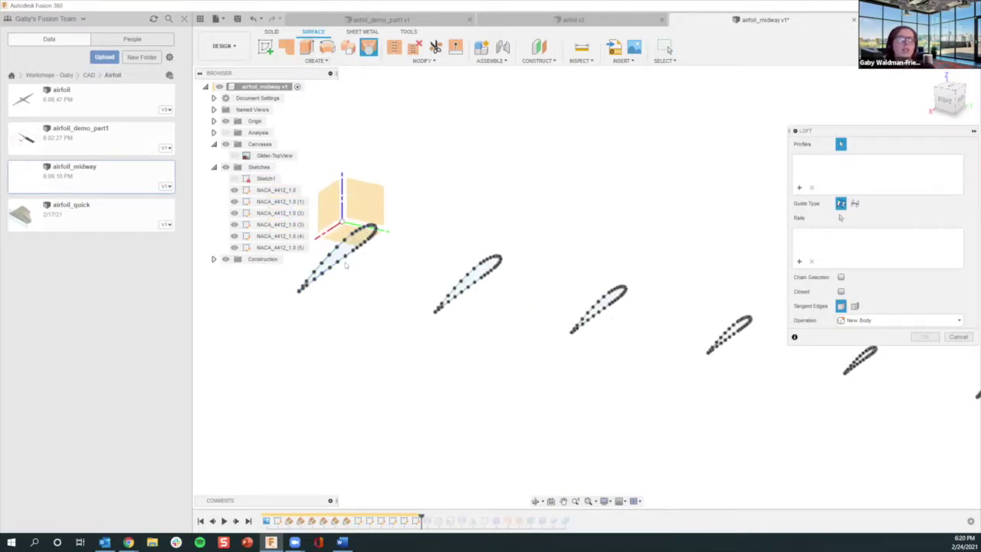
click(349, 242)
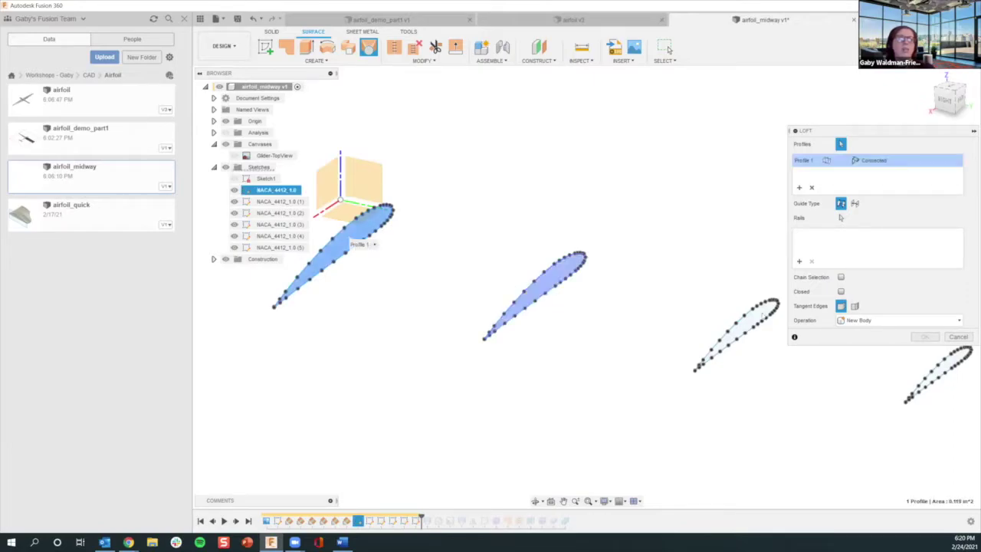
click(810, 190)
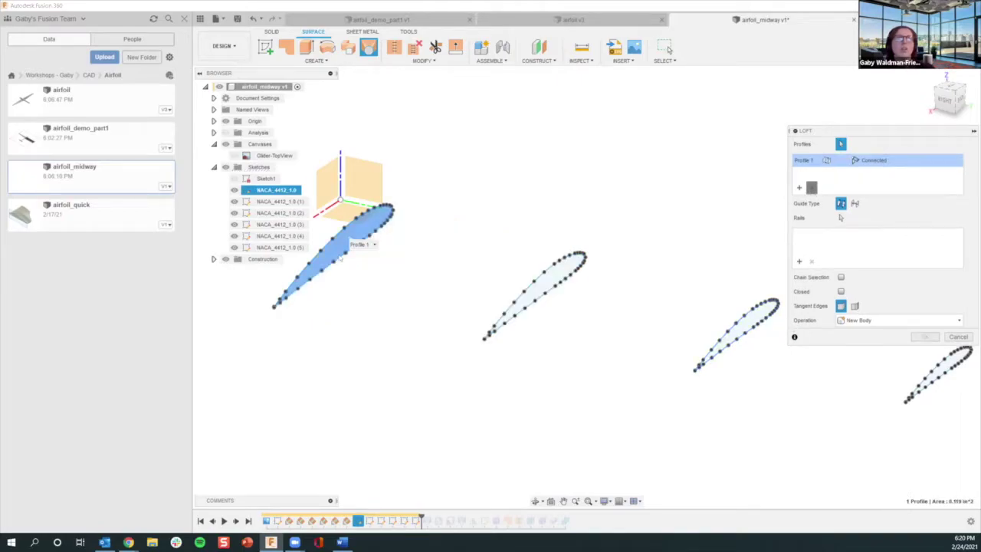
click(536, 298)
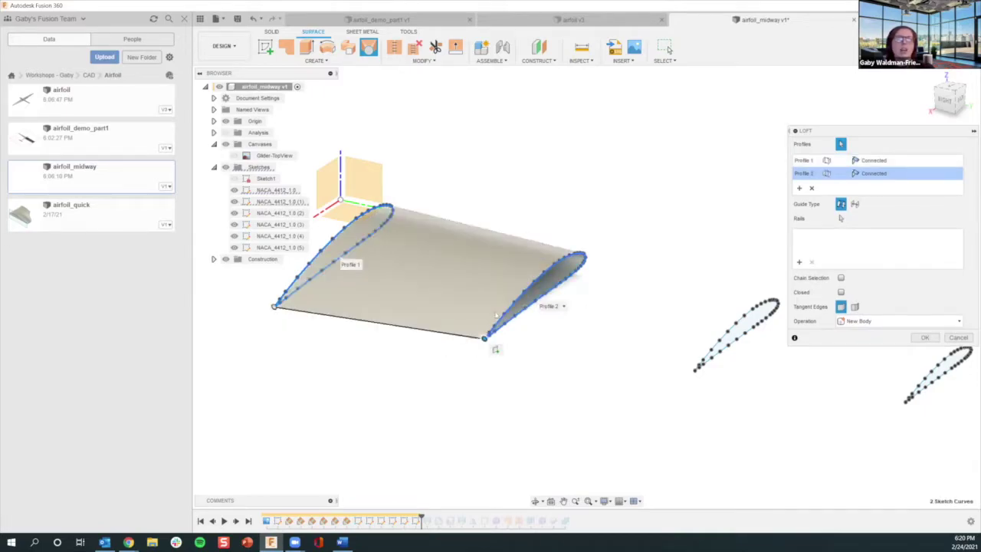
click(737, 326)
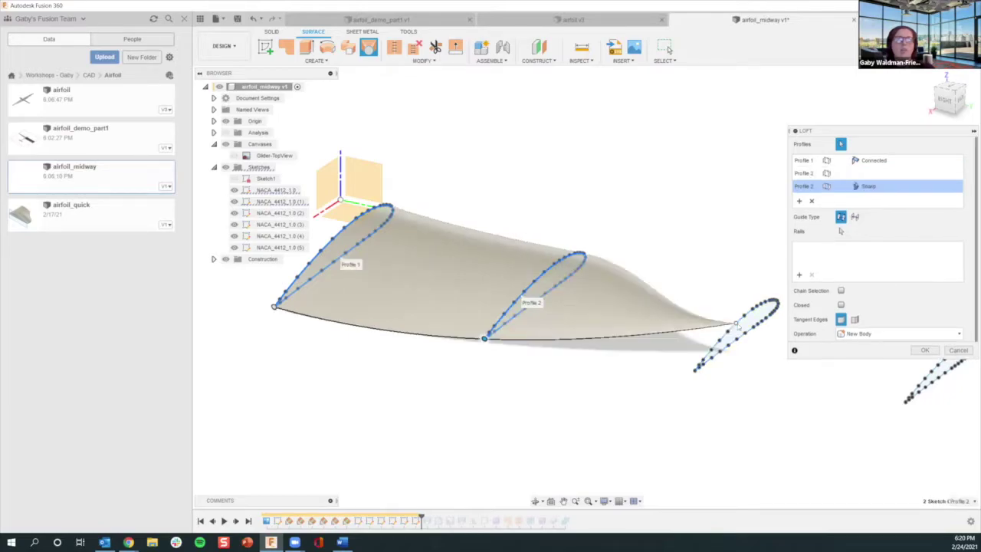
click(811, 201)
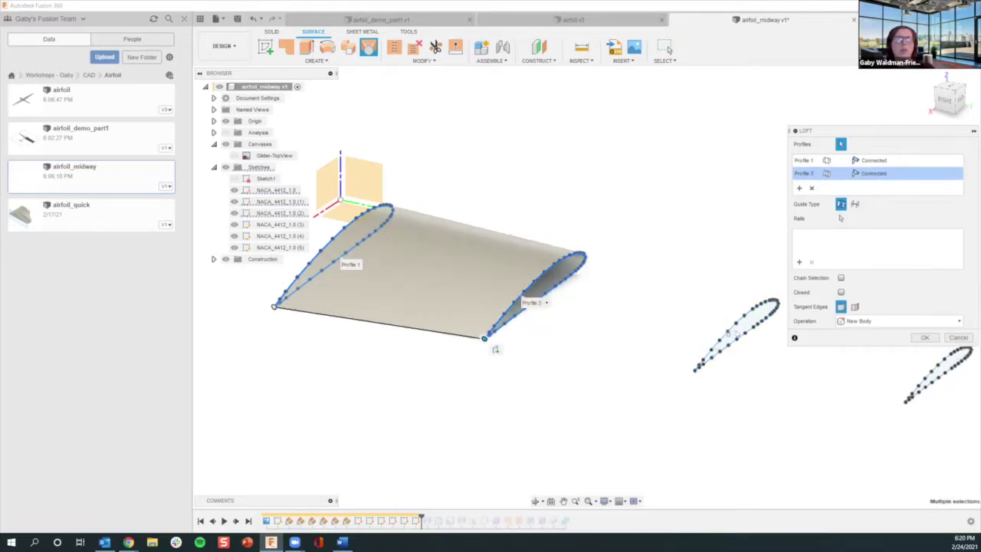
click(739, 336)
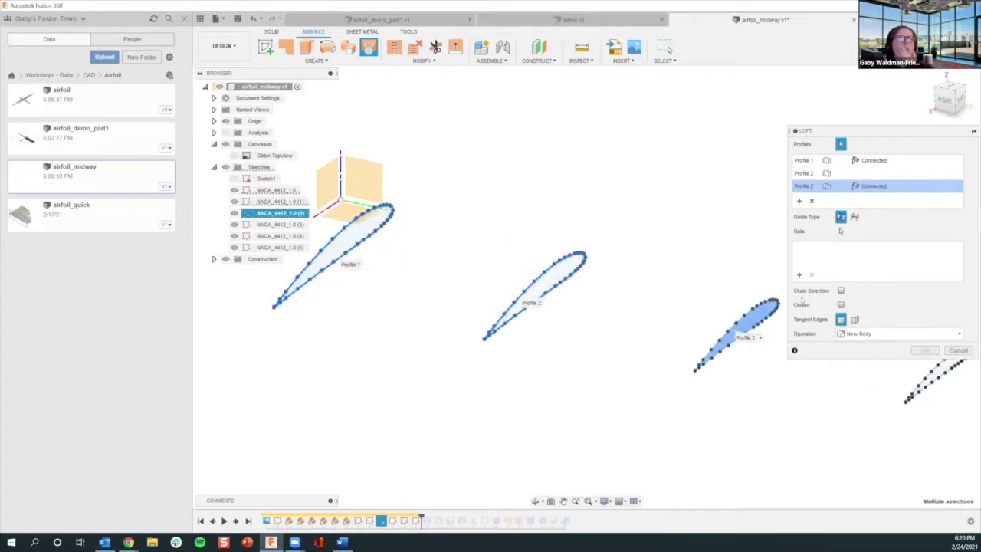
click(811, 201)
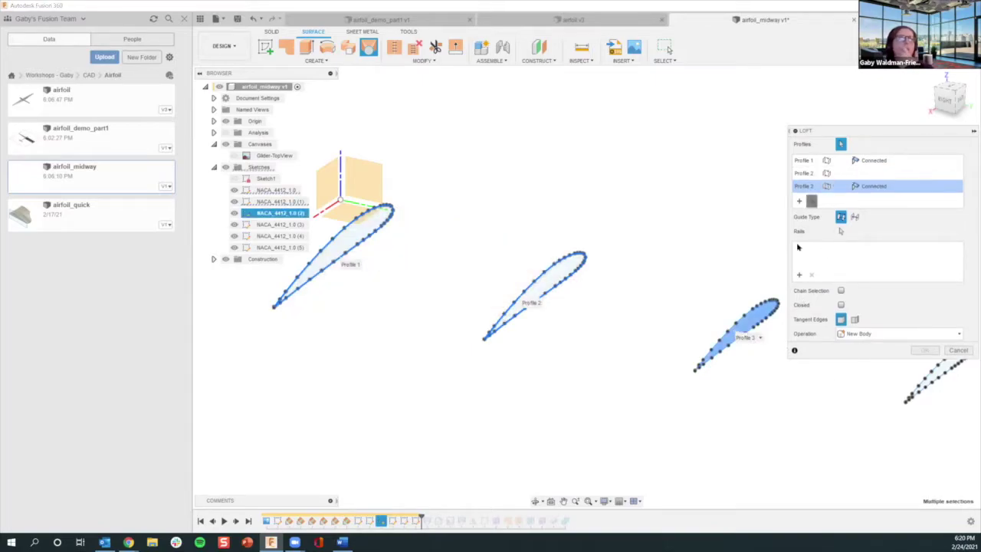
- Add the outlines of the third, fourth and fifth airfoils to the surface loft as successive profiles
scroll(742, 325, up, 2)
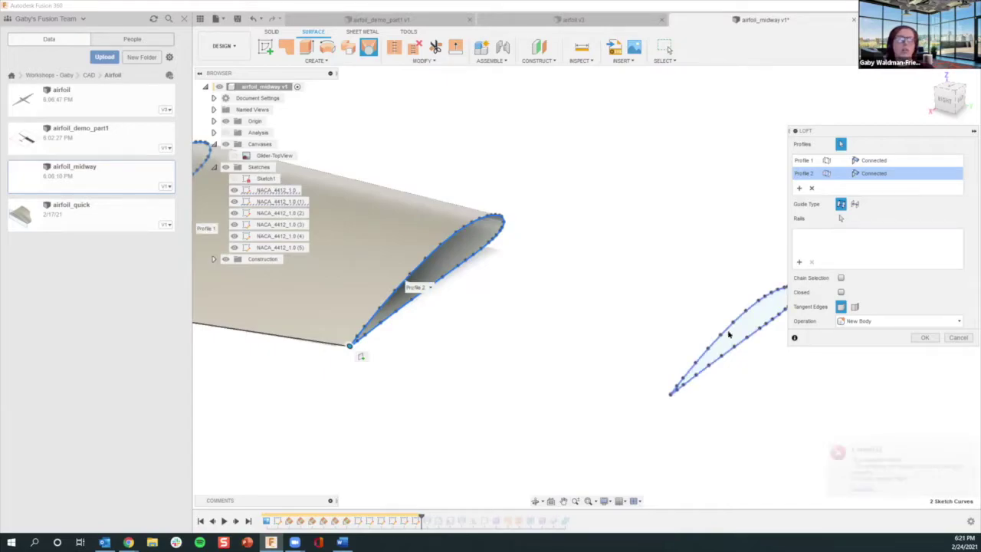
click(762, 351)
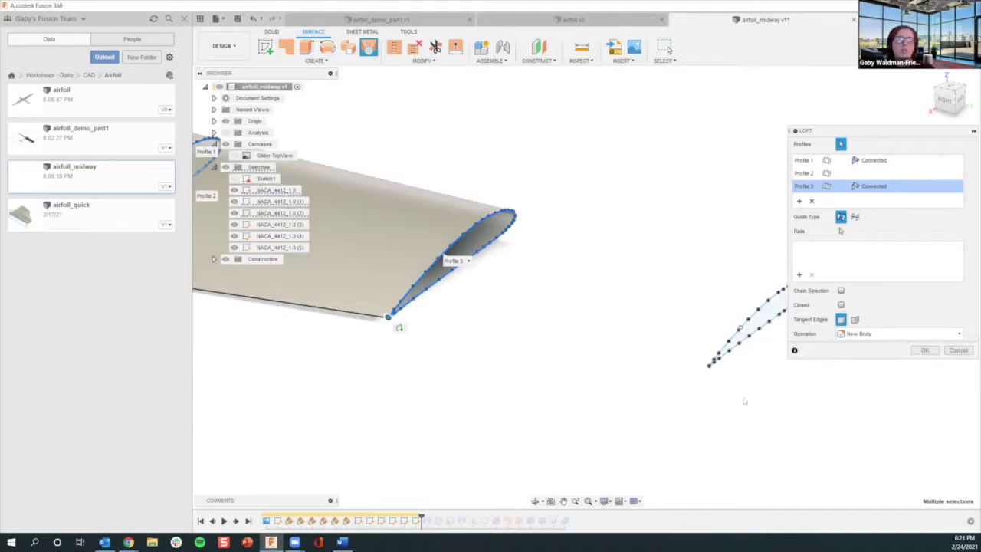
click(755, 329)
scroll(586, 398, down, 3)
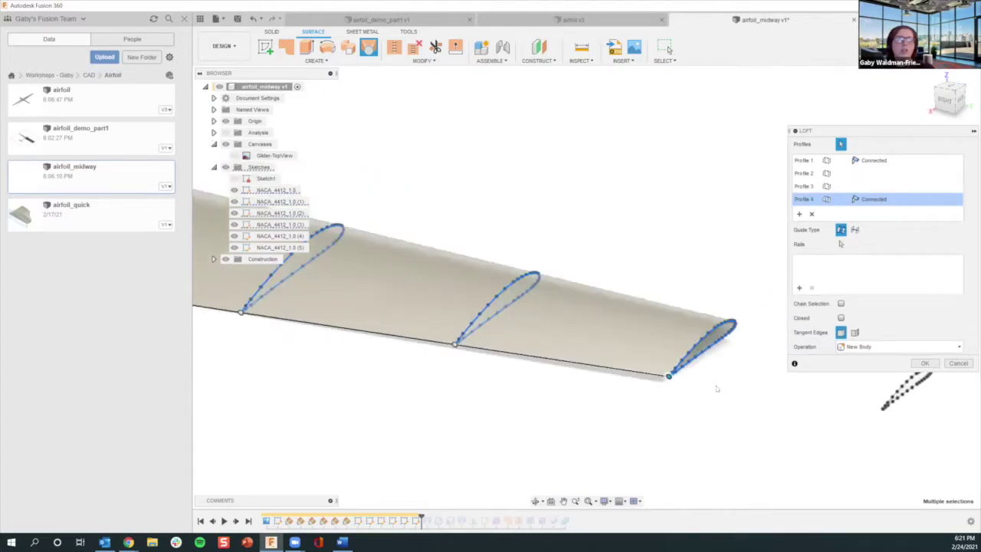
middle_drag(901, 396, 716, 389)
scroll(715, 389, up, 5)
click(707, 405)
scroll(720, 419, down, 3)
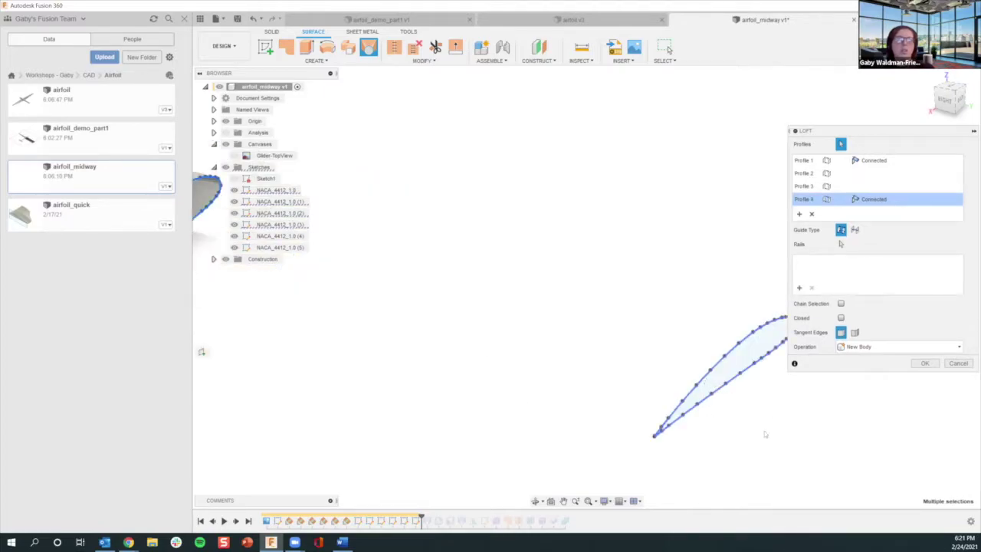
- Add the wingtip airfoil outline as the sixth profile and create the surface loft as a new body
scroll(808, 386, down, 3)
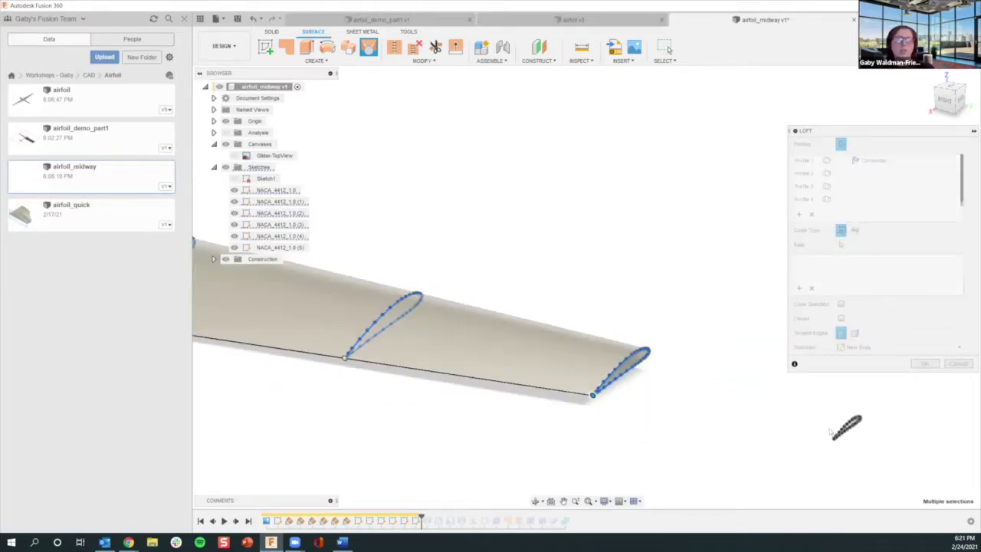
scroll(827, 426, up, 6)
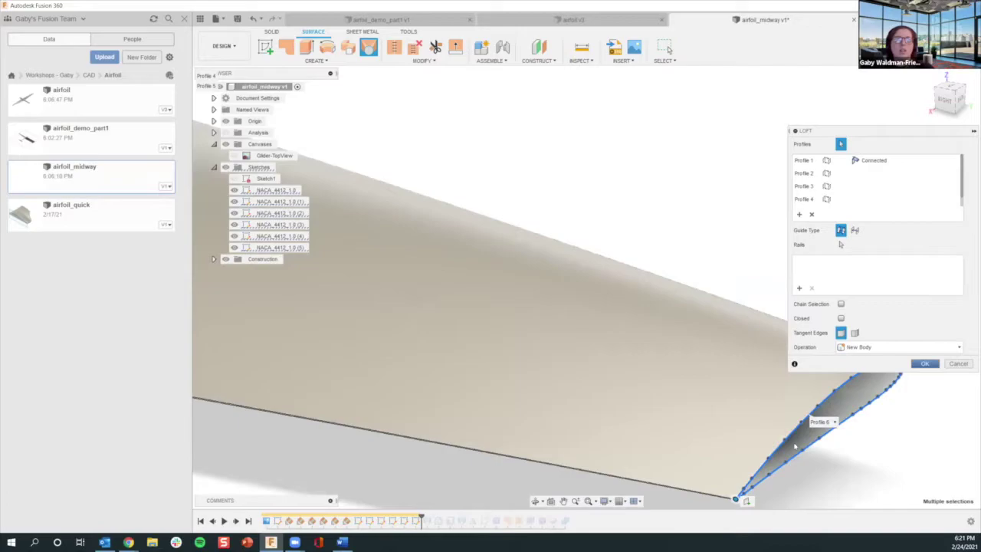
scroll(794, 446, down, 3)
scroll(659, 392, down, 3)
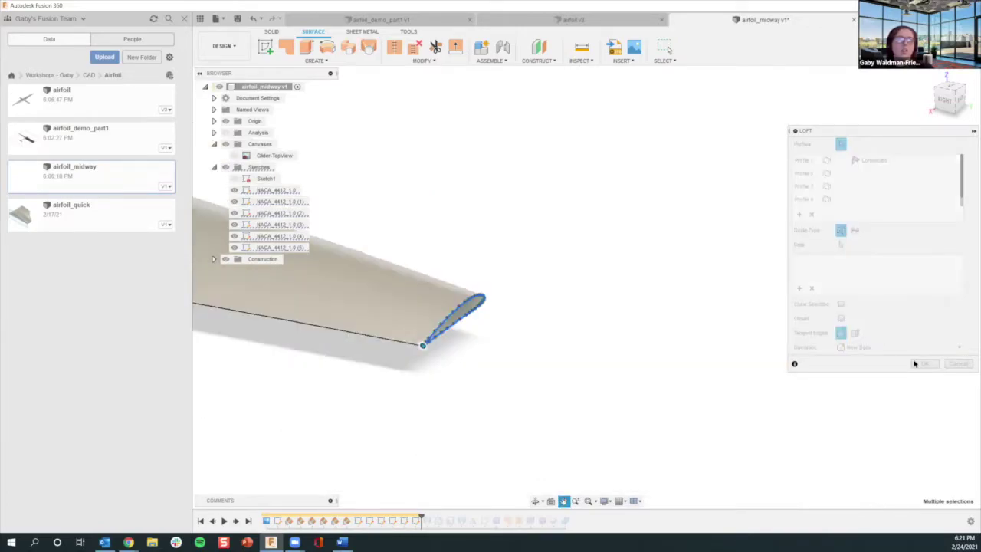
scroll(718, 404, down, 3)
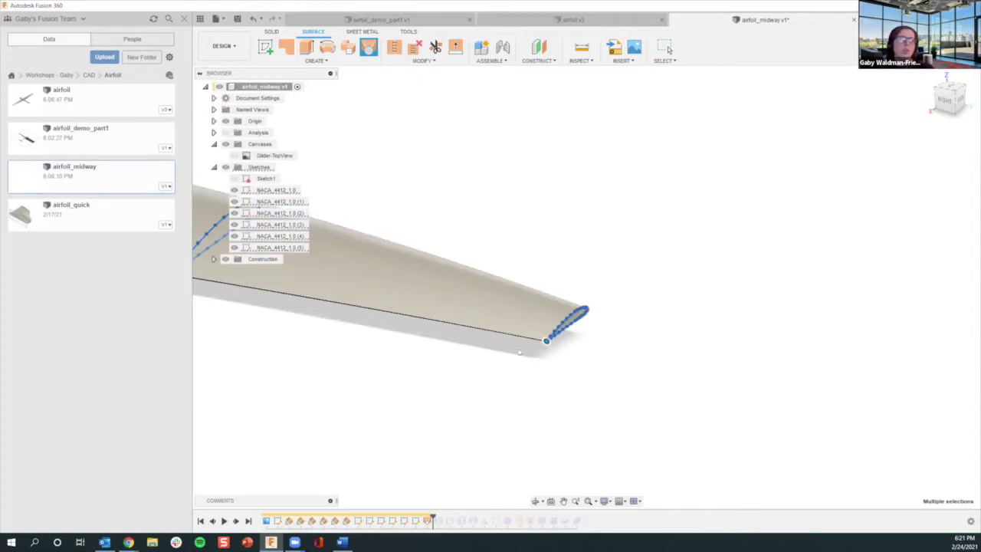
- Edit the Section1 analysis so that it cuts the surface-lofted wing with the XZ origin plane
scroll(612, 384, down, 3)
middle_drag(384, 383, 820, 450)
middle_drag(391, 287, 599, 282)
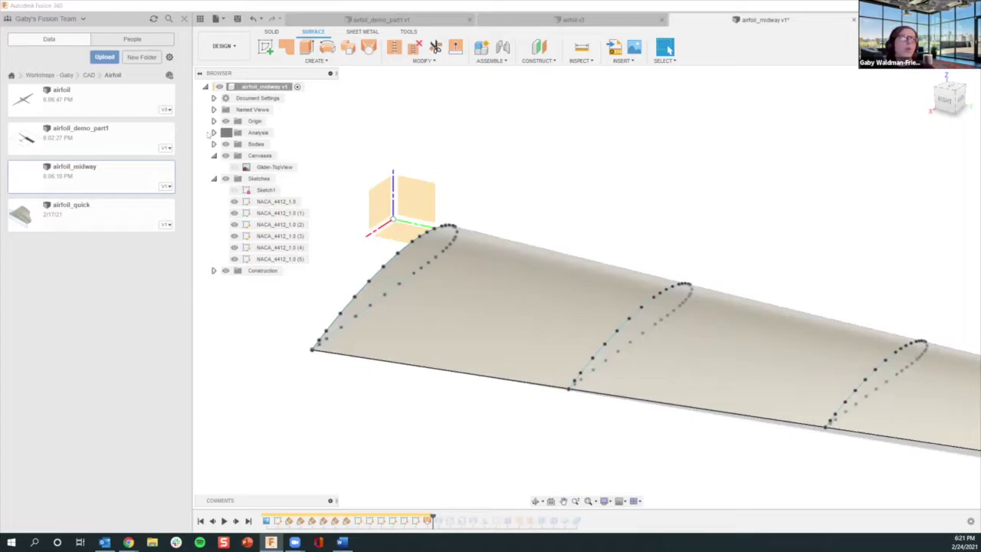
click(214, 133)
right_click(257, 148)
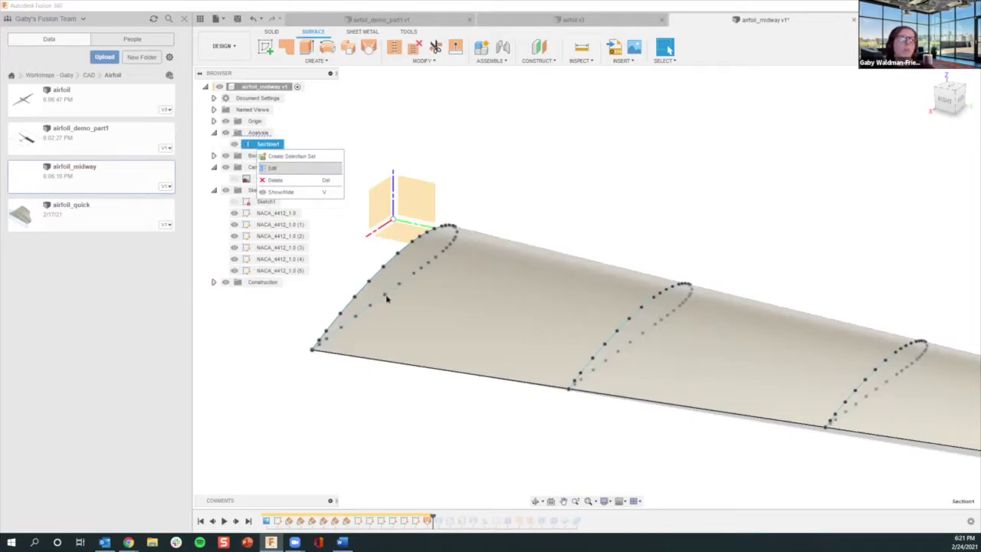
scroll(382, 295, down, 5)
shift+middle_drag(373, 381, 928, 151)
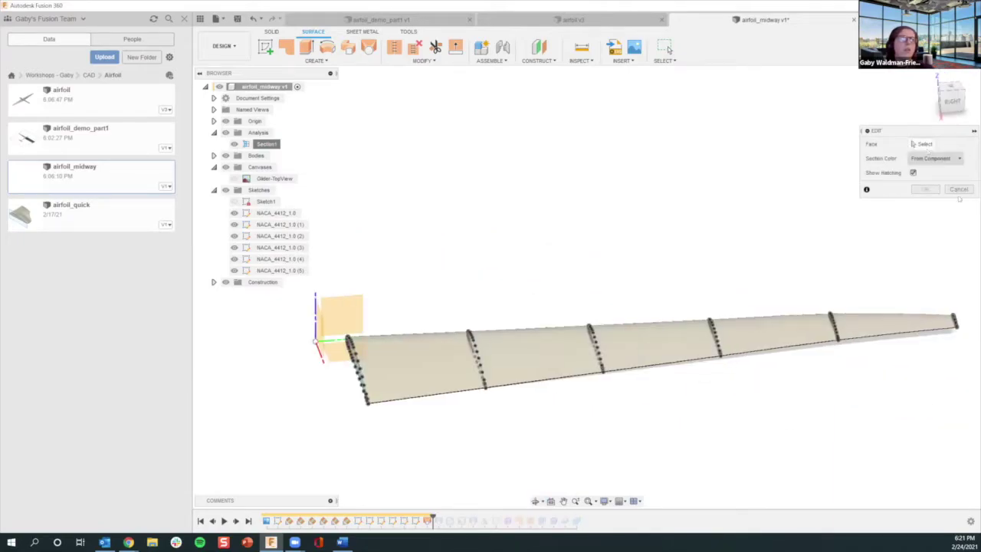
click(926, 146)
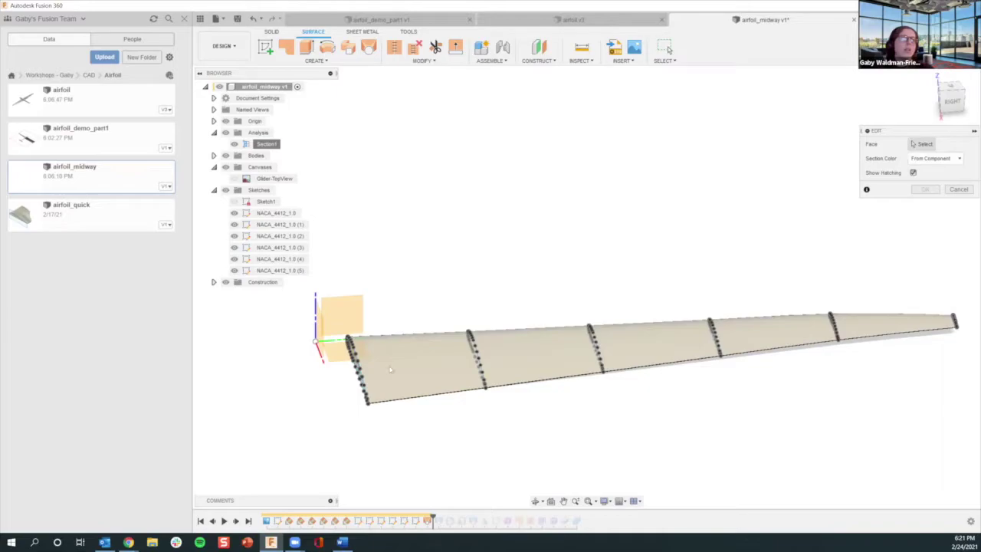
scroll(390, 370, up, 2)
scroll(414, 314, up, 3)
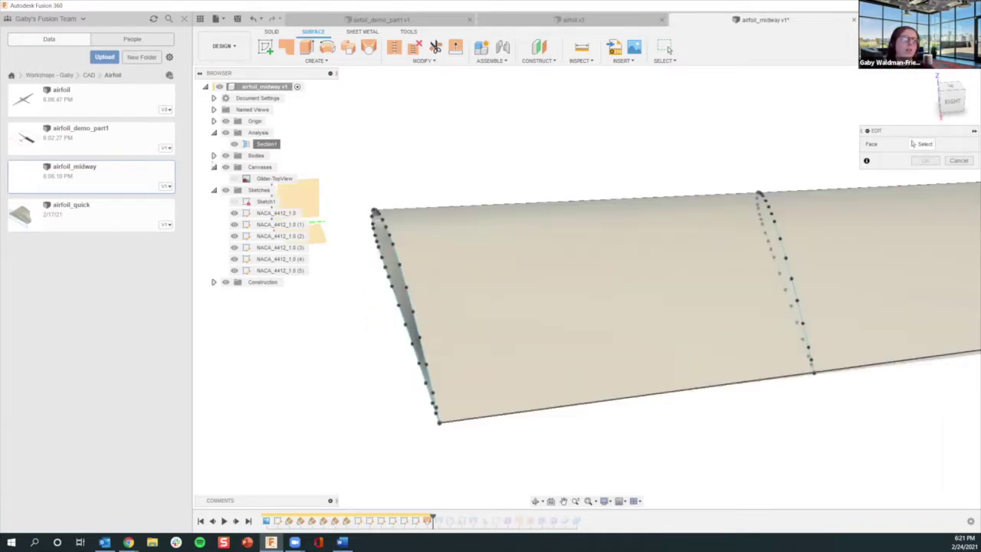
scroll(413, 309, up, 2)
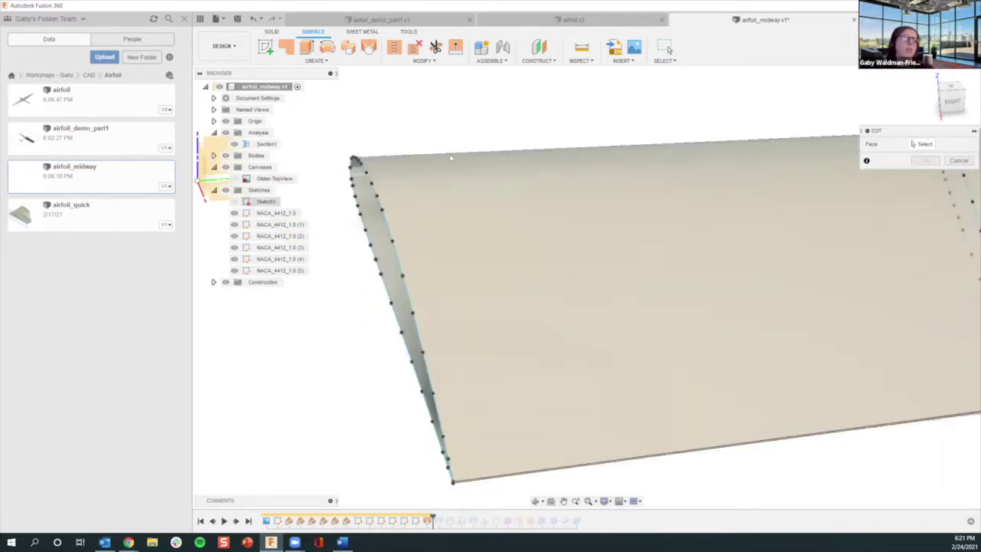
scroll(459, 157, down, 2)
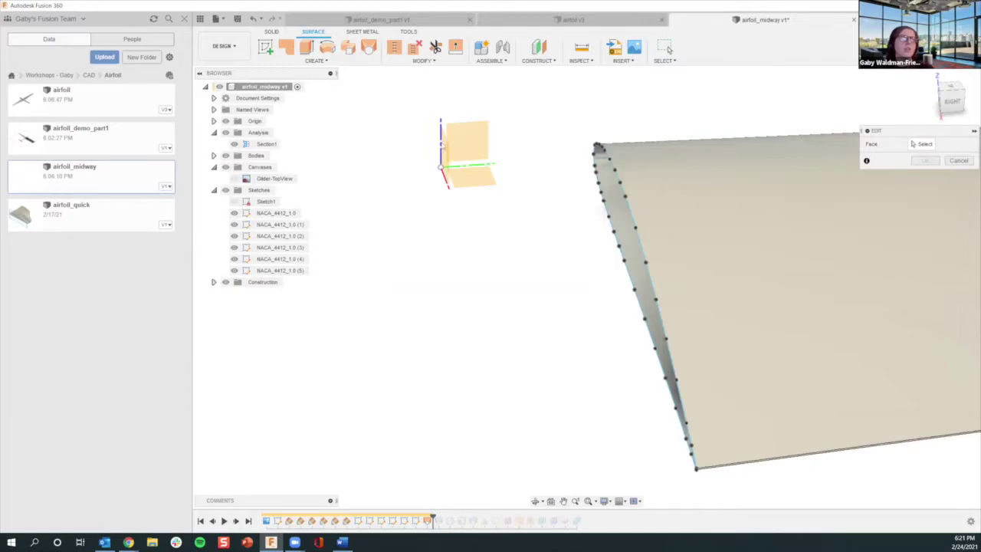
click(922, 146)
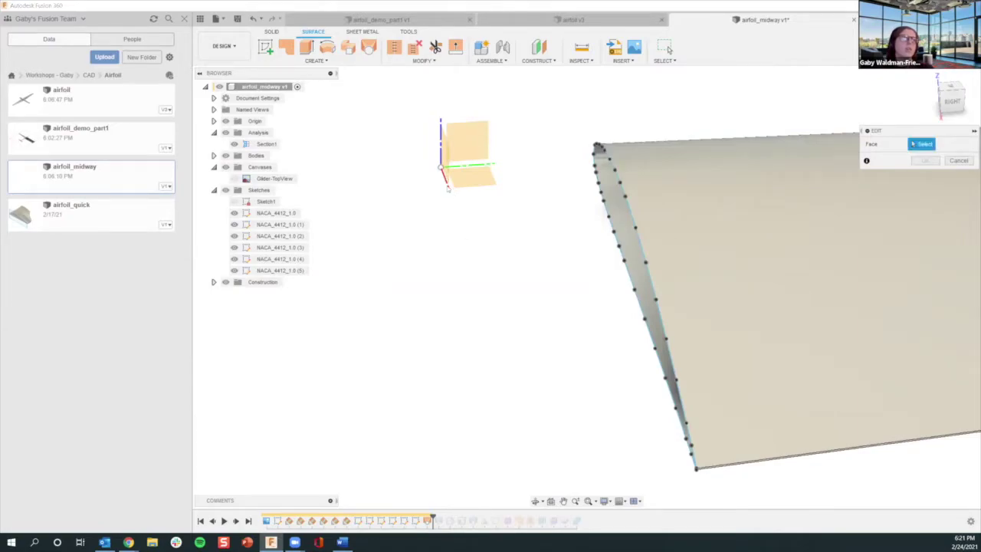
click(452, 182)
- Offset the section plane to a Y distance of 0.900 in and examine the sectioned wing's trailing edge
shift+middle_drag(496, 93, 475, 85)
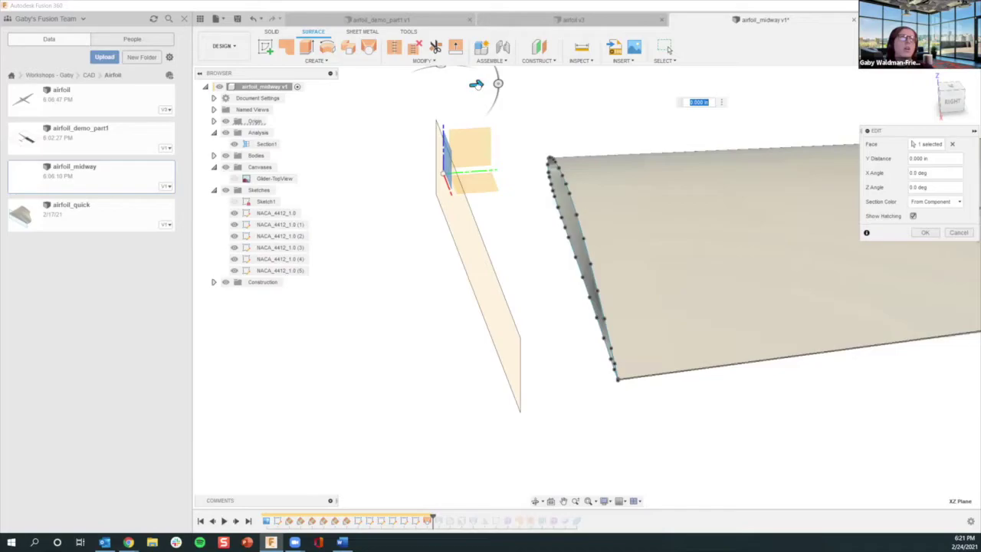
shift+middle_drag(581, 289, 566, 307)
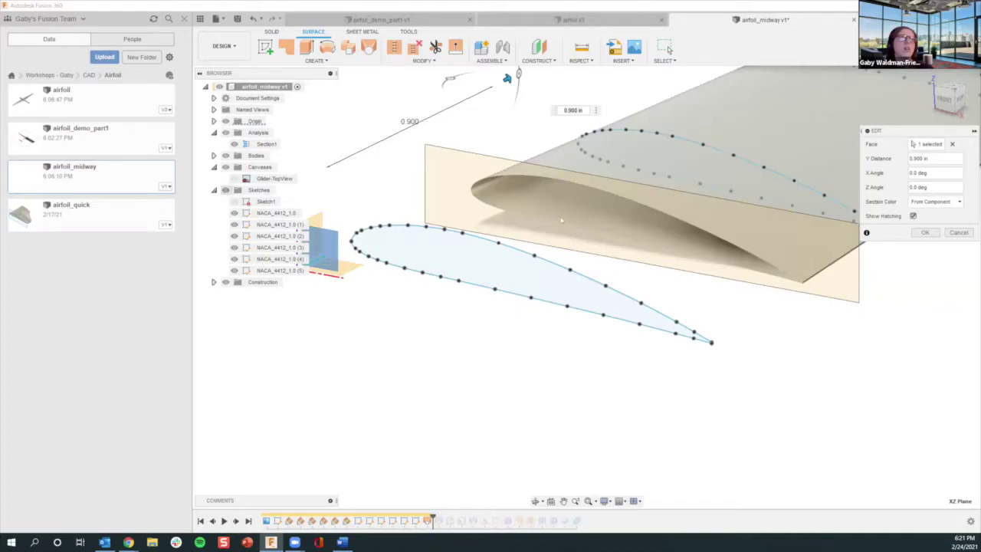
scroll(568, 208, up, 3)
mouse_move(585, 206)
shift+middle_down()
mouse_move(563, 201)
mouse_move(576, 207)
shift+middle_up()
click(925, 233)
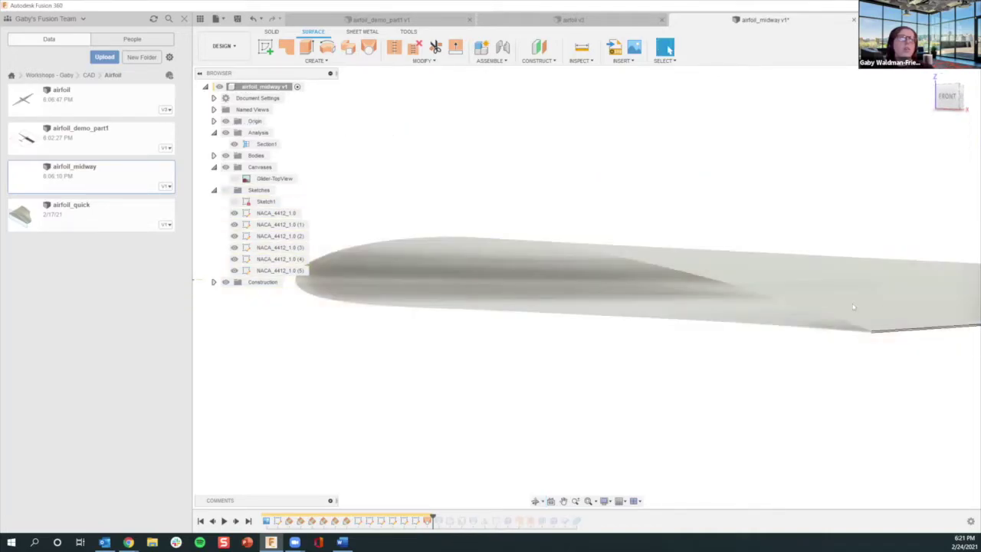
scroll(843, 313, up, 5)
shift+middle_drag(871, 300, 853, 329)
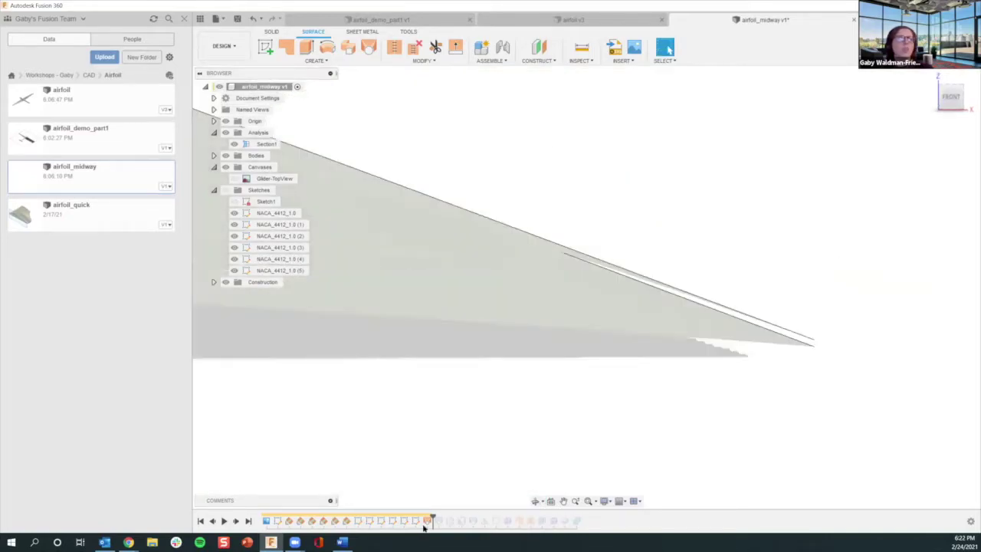
- Open the surface loft feature for editing from the design history to review its profiles
right_click(423, 526)
click(427, 522)
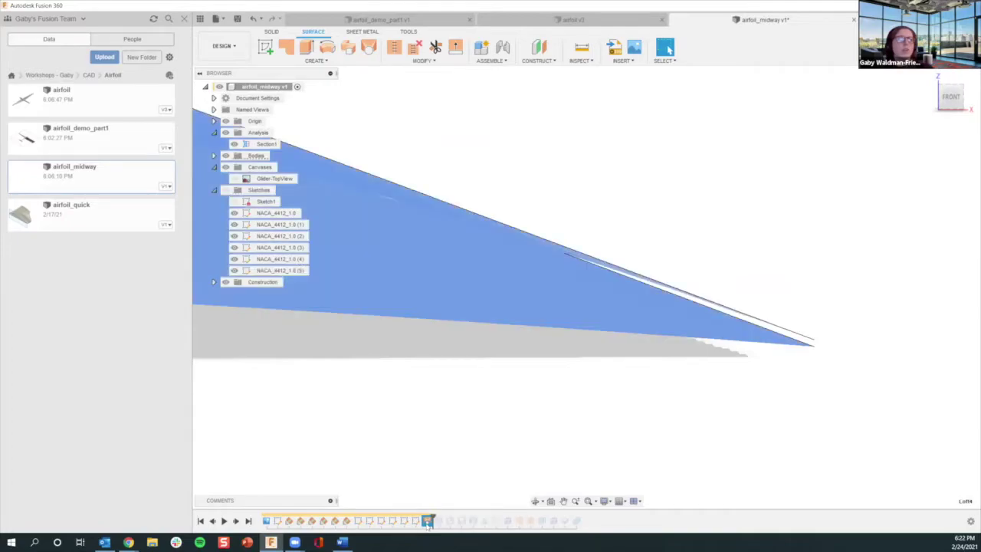
double_click(428, 524)
right_click(427, 521)
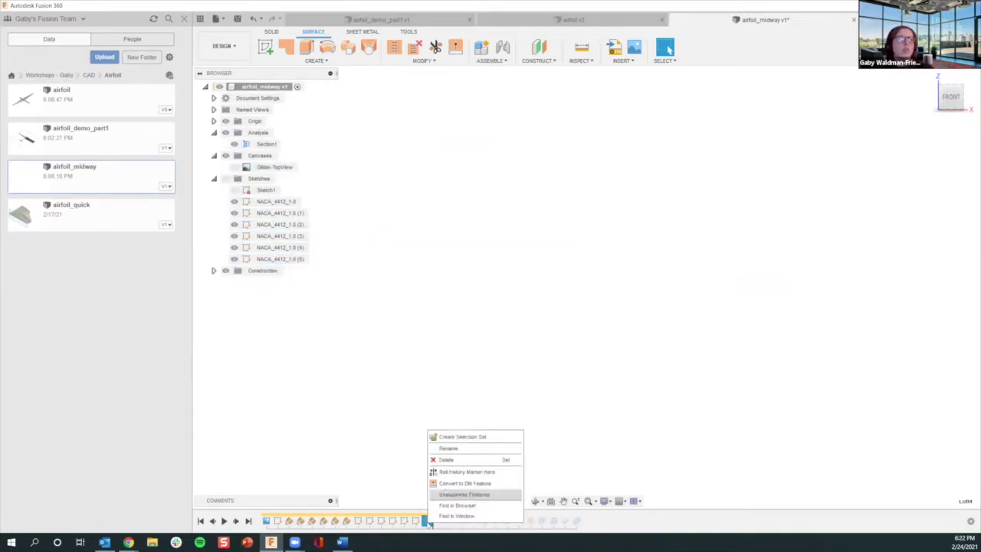
click(446, 493)
right_click(428, 521)
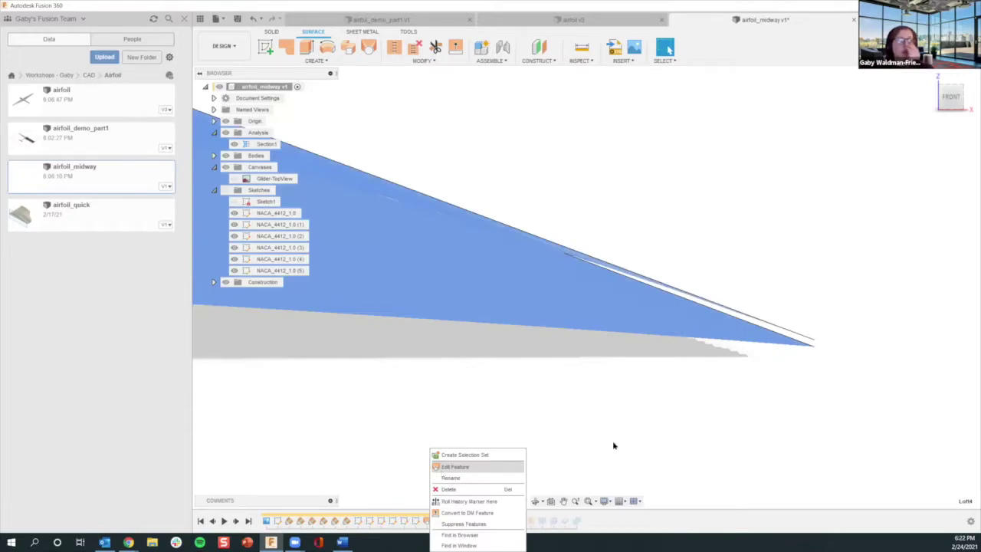
click(455, 466)
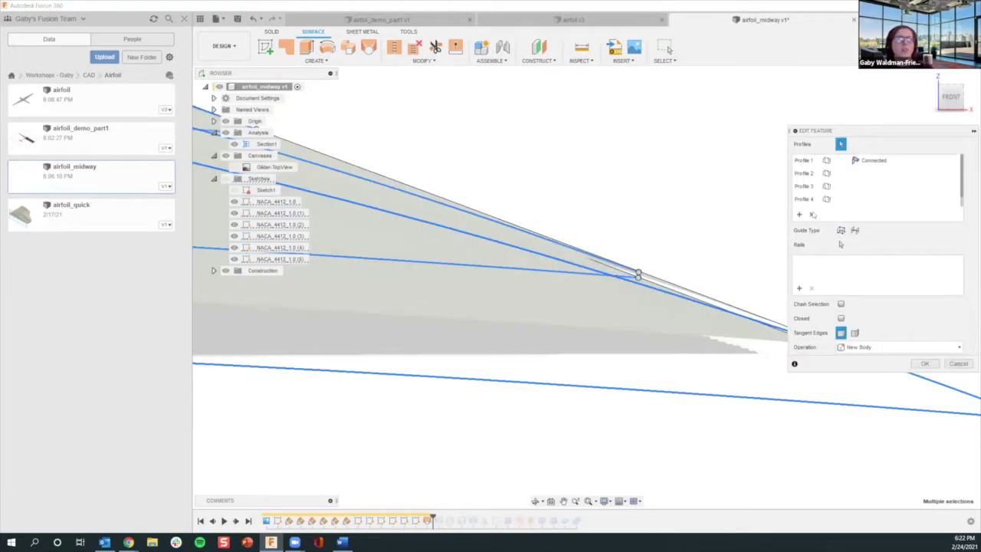
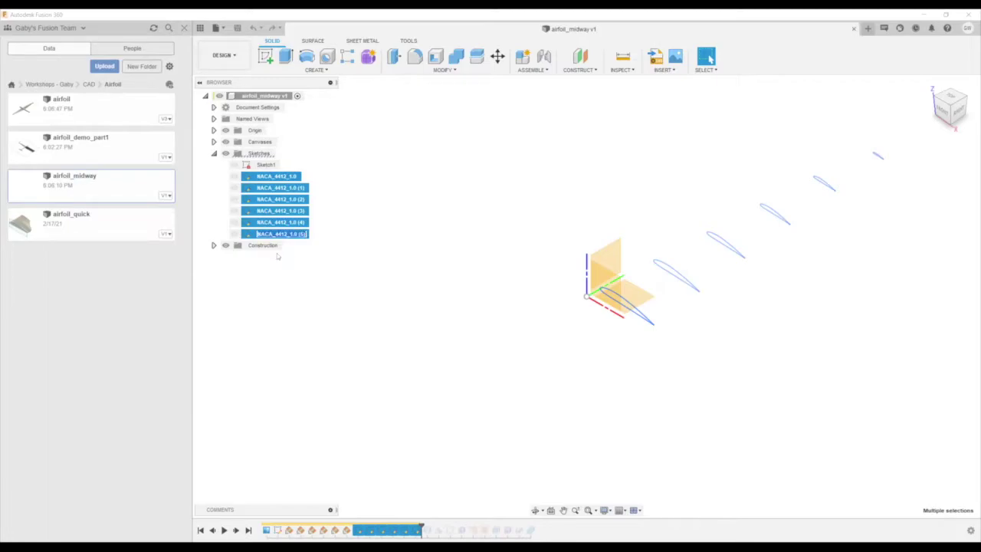
- Show all six NACA_4412_1.0 airfoil sketches in the rolled-back airfoil_midway design
key(Escape)
key(v)
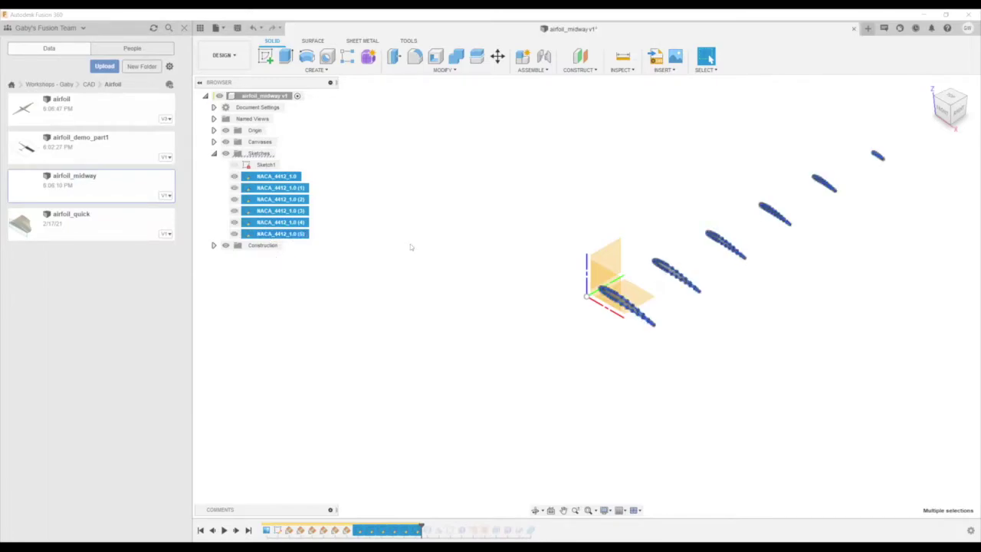
click(410, 247)
- Start a surface loft as a new body with the root, second and third airfoil areas as profiles
click(313, 40)
click(369, 56)
scroll(597, 286, up, 5)
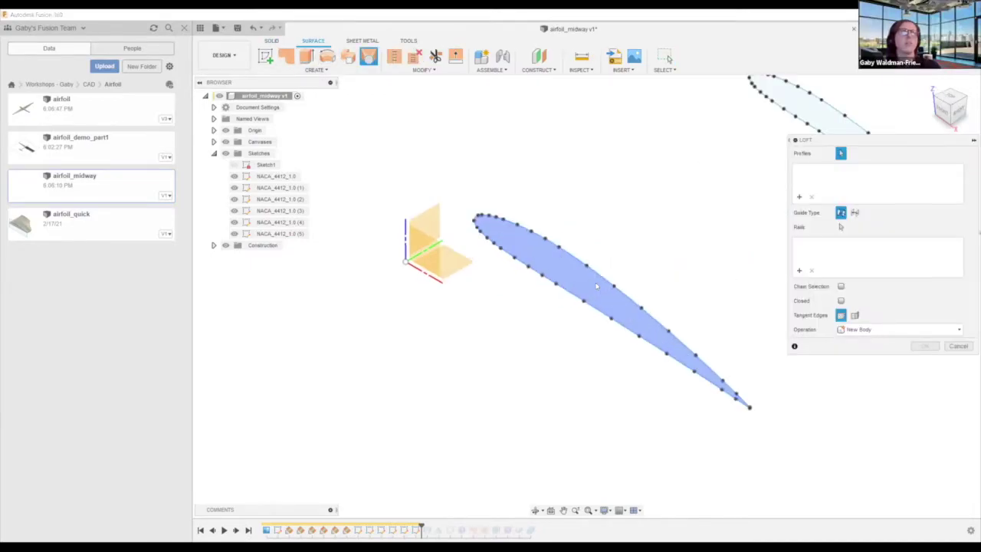
click(597, 286)
middle_drag(597, 285, 339, 455)
click(568, 287)
scroll(540, 289, down, 3)
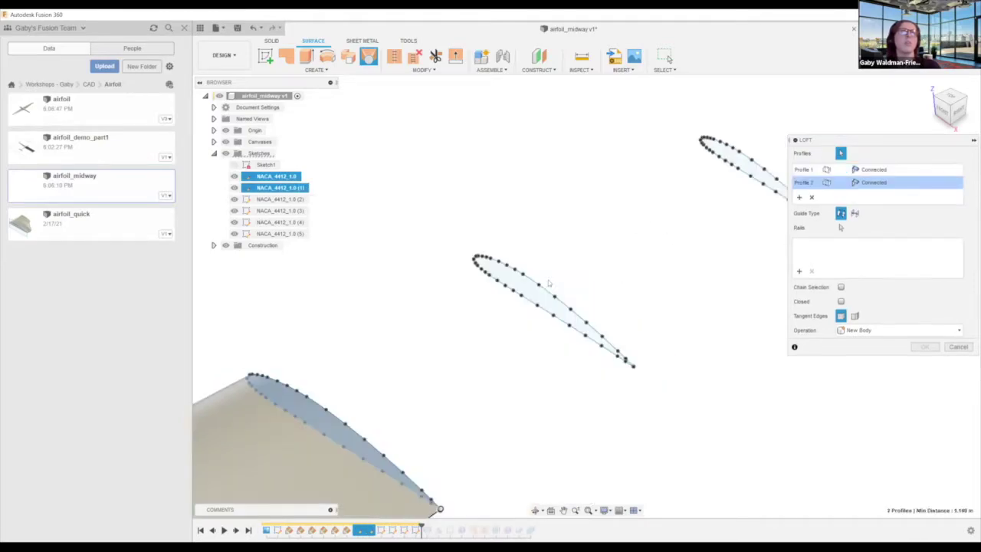
click(546, 291)
- Add the fourth and fifth airfoil areas to the surface loft as further profiles
shift+middle_drag(642, 319, 553, 300)
scroll(660, 264, up, 3)
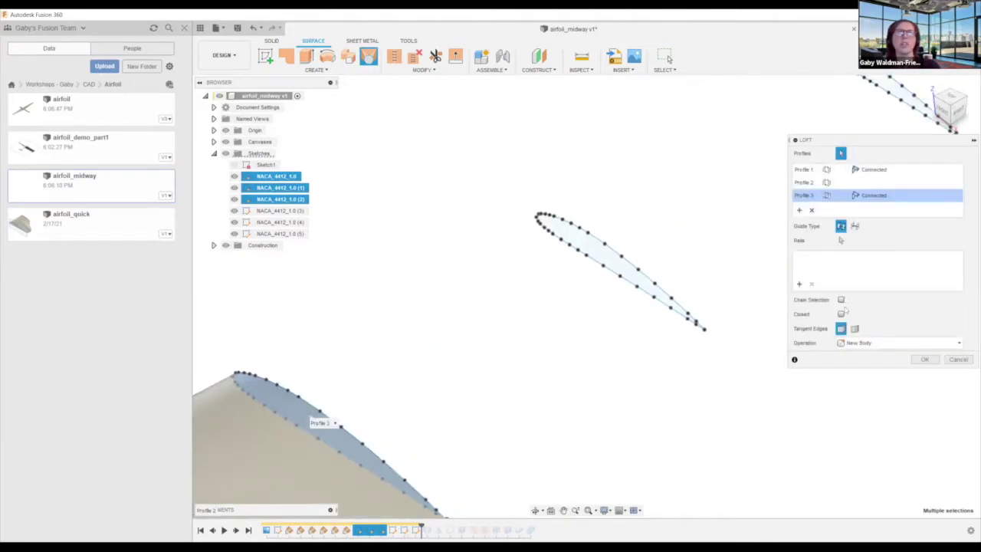
click(634, 246)
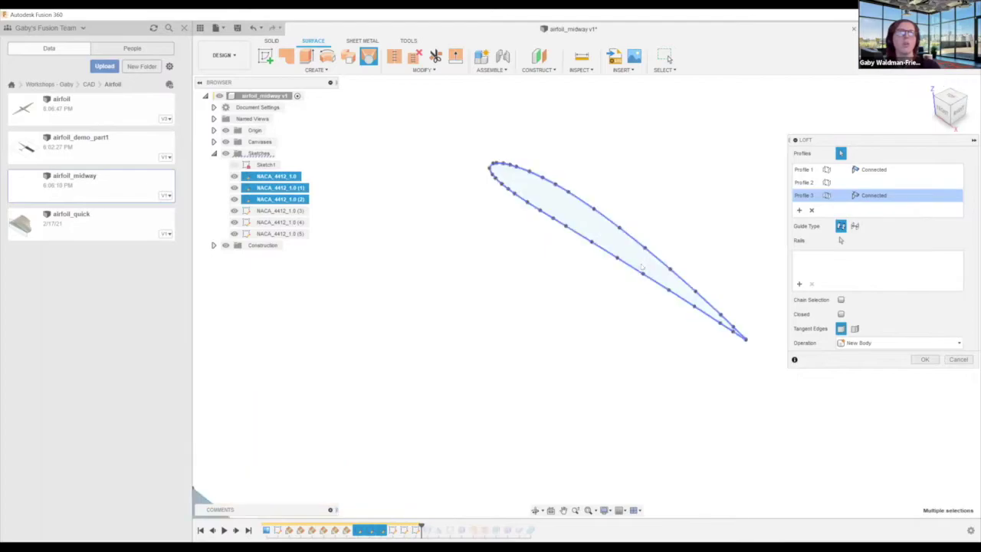
click(812, 224)
click(607, 237)
scroll(651, 333, down, 4)
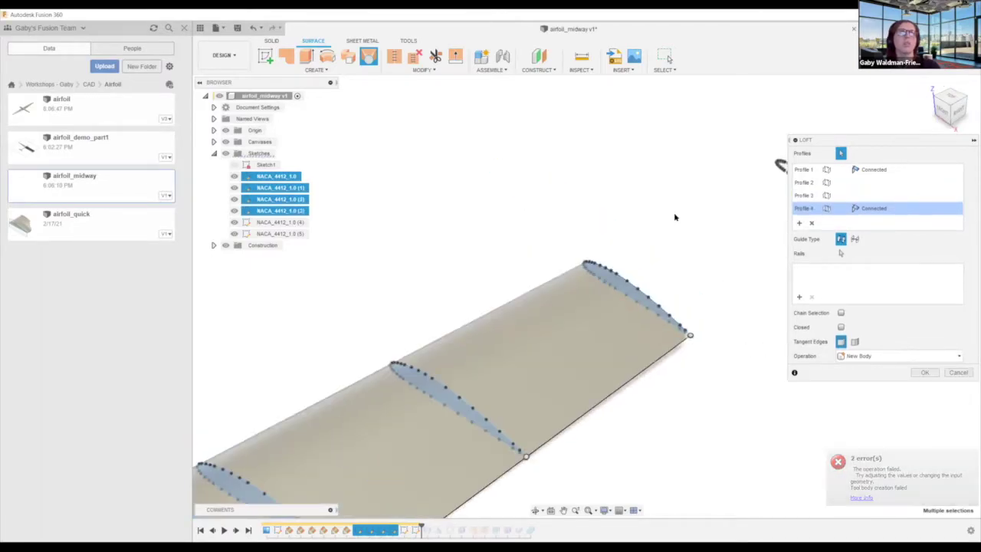
middle_drag(629, 297, 384, 379)
scroll(546, 270, up, 5)
click(562, 257)
- Add the wingtip airfoil area as the sixth loft profile and examine the trailing edge at the tip
scroll(616, 371, down, 3)
middle_drag(716, 232, 580, 339)
scroll(630, 307, up, 4)
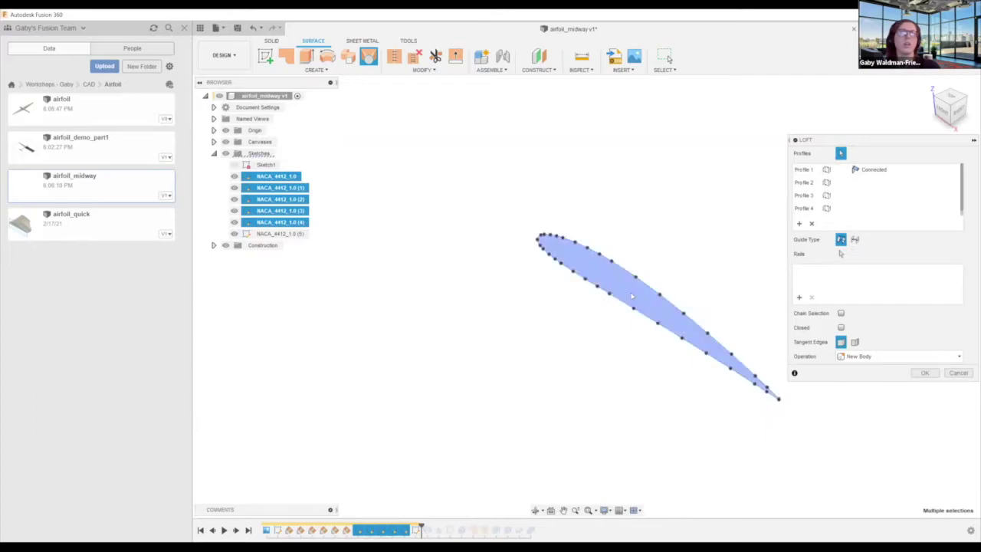
click(764, 332)
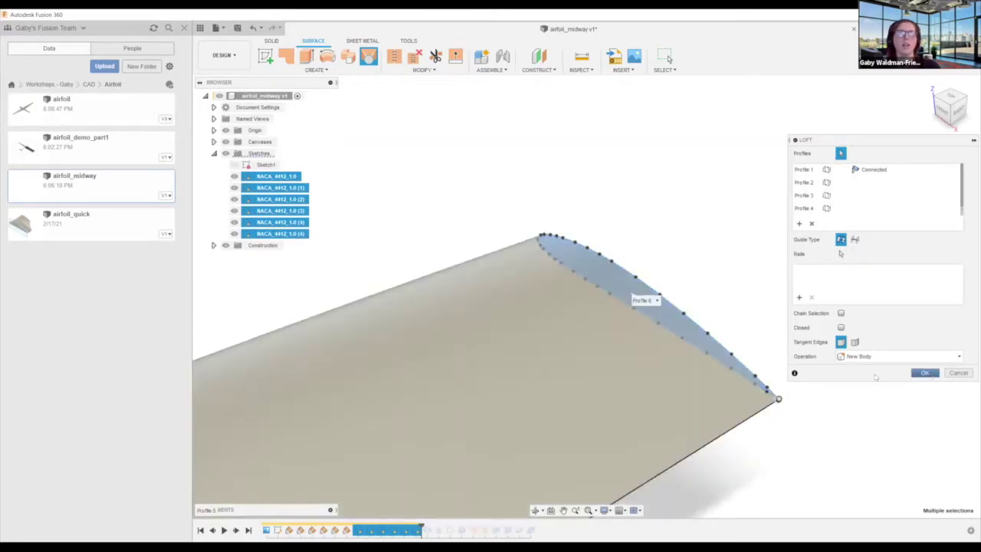
shift+middle_drag(779, 427, 665, 446)
scroll(789, 384, up, 6)
scroll(806, 398, up, 3)
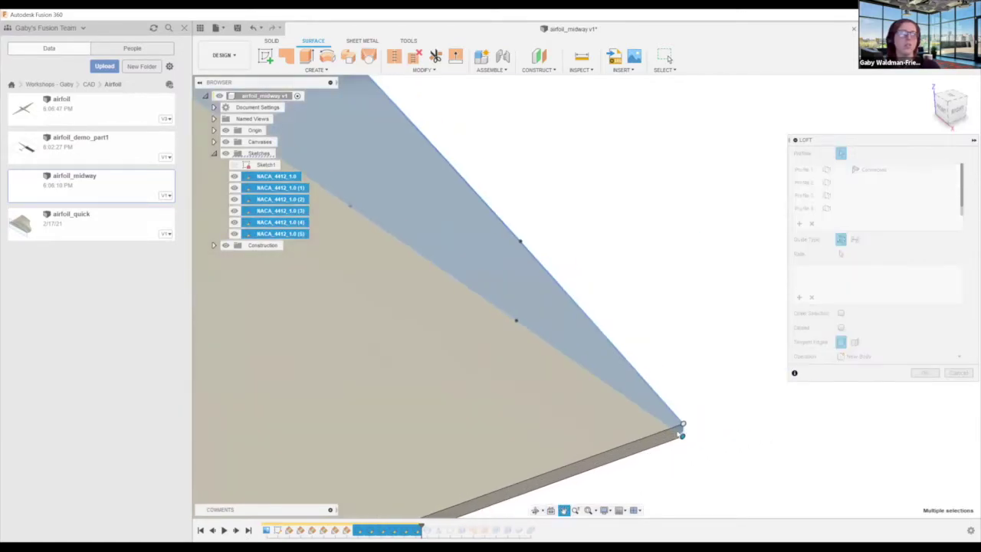
scroll(677, 434, up, 3)
scroll(685, 434, up, 3)
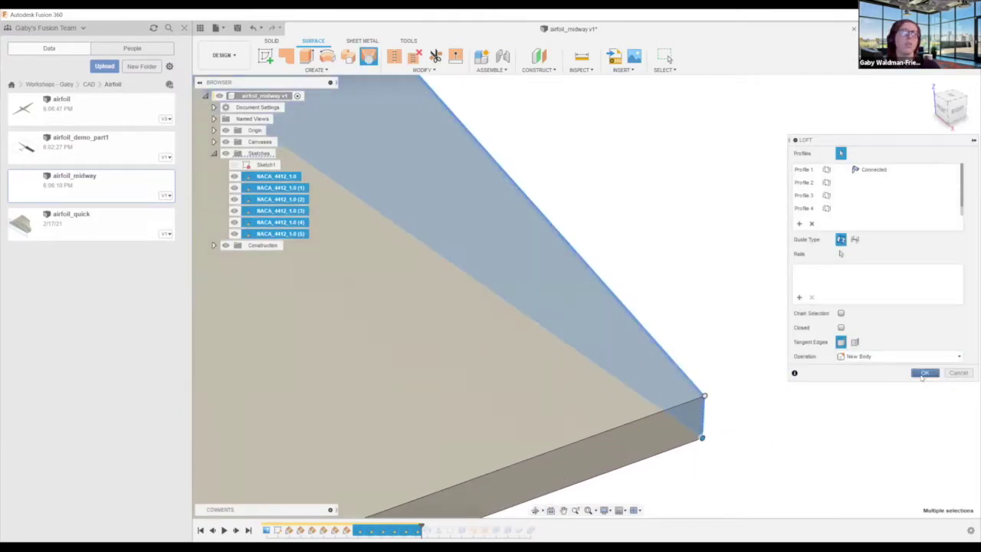
- Start a surface patch as a new body with the open airfoil edges at the wingtip as its boundary
scroll(522, 386, down, 8)
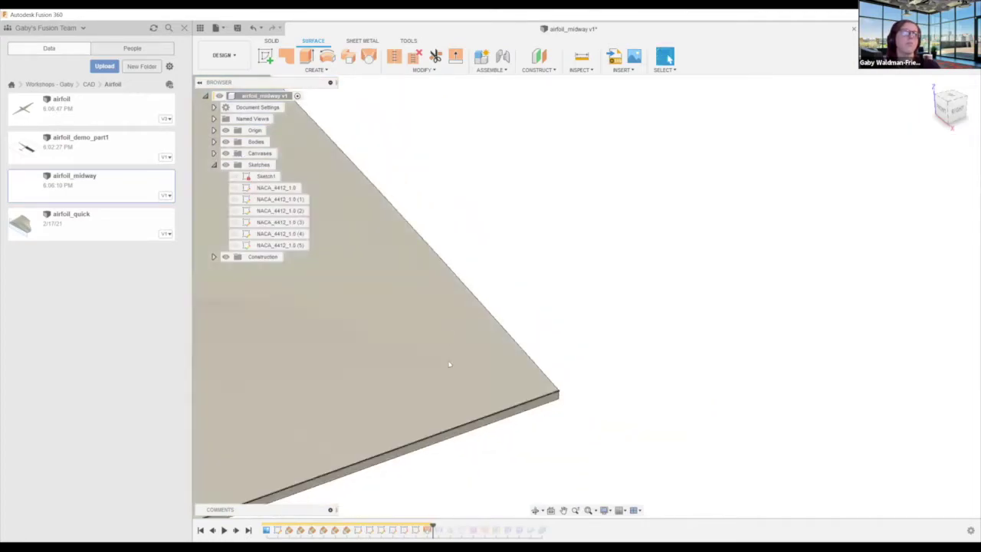
middle_drag(789, 312, 837, 292)
shift+middle_drag(759, 349, 728, 331)
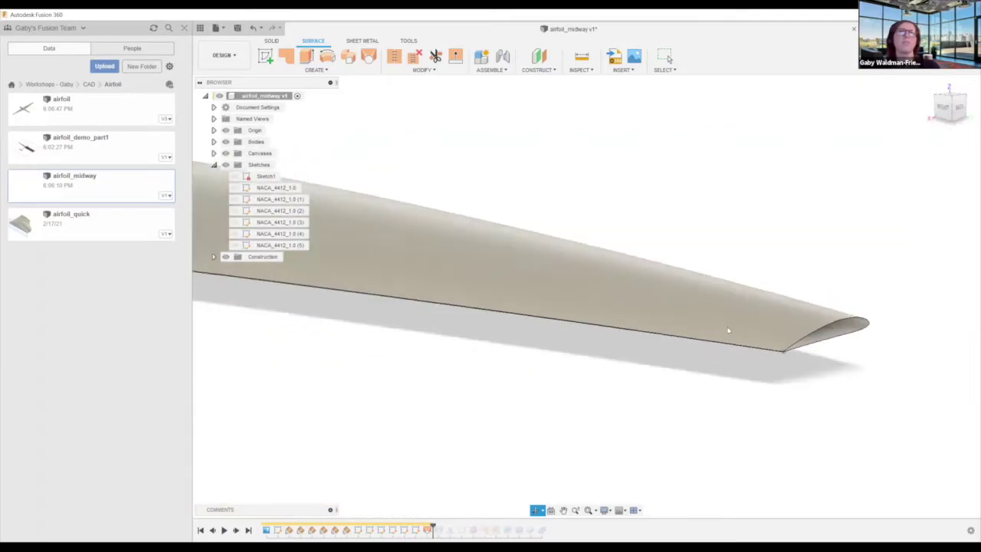
click(315, 70)
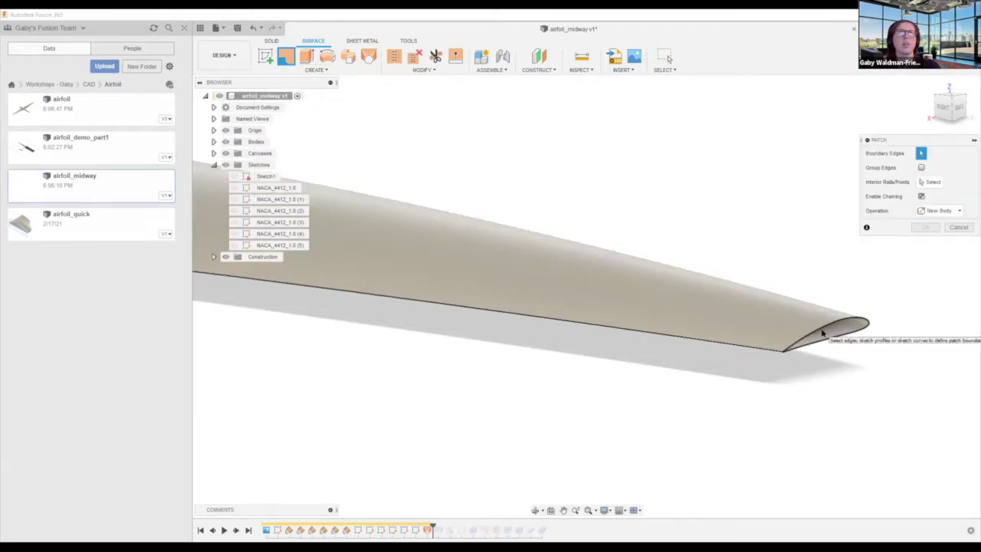
click(821, 330)
scroll(799, 347, up, 5)
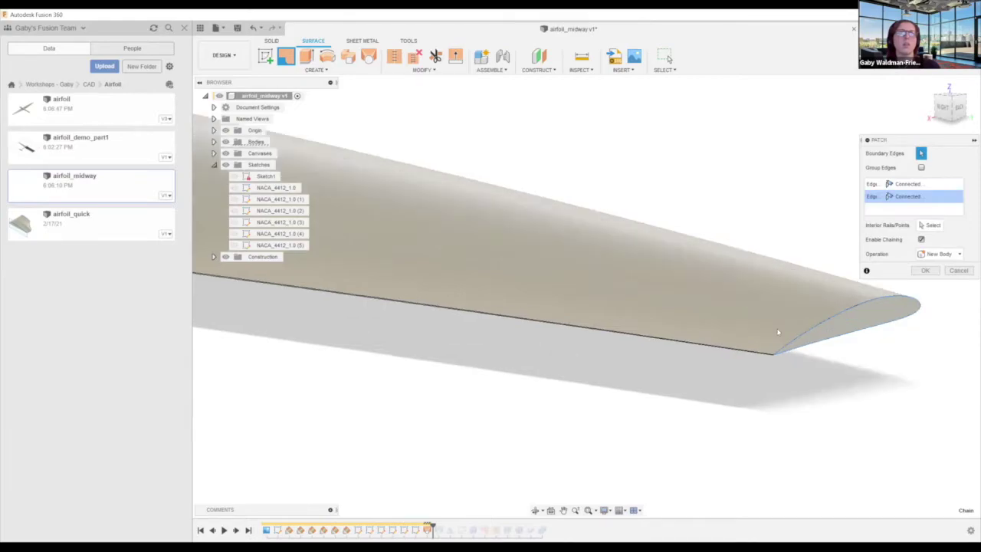
middle_drag(844, 377, 512, 431)
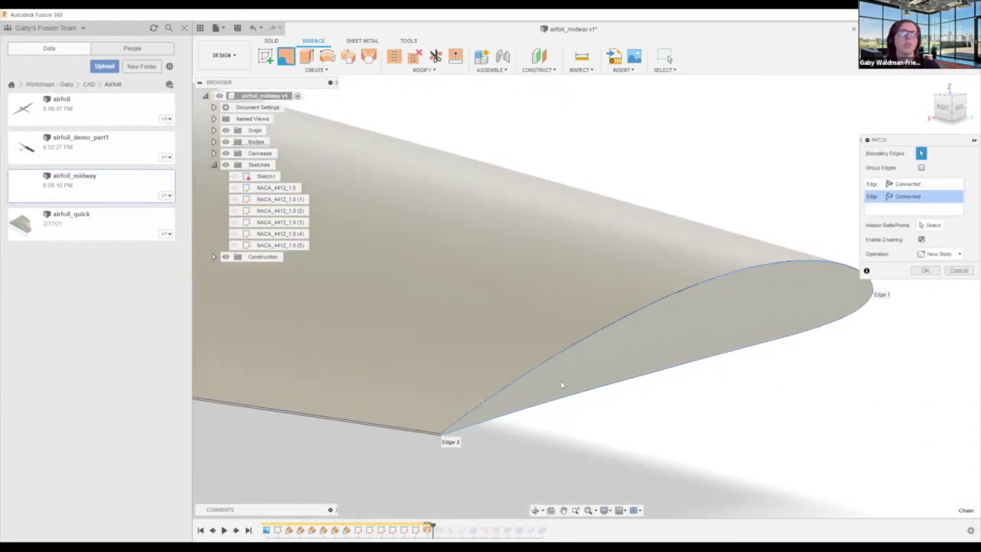
mouse_move(578, 383)
shift+middle_down()
mouse_move(596, 379)
mouse_move(576, 387)
mouse_move(588, 386)
shift+middle_up()
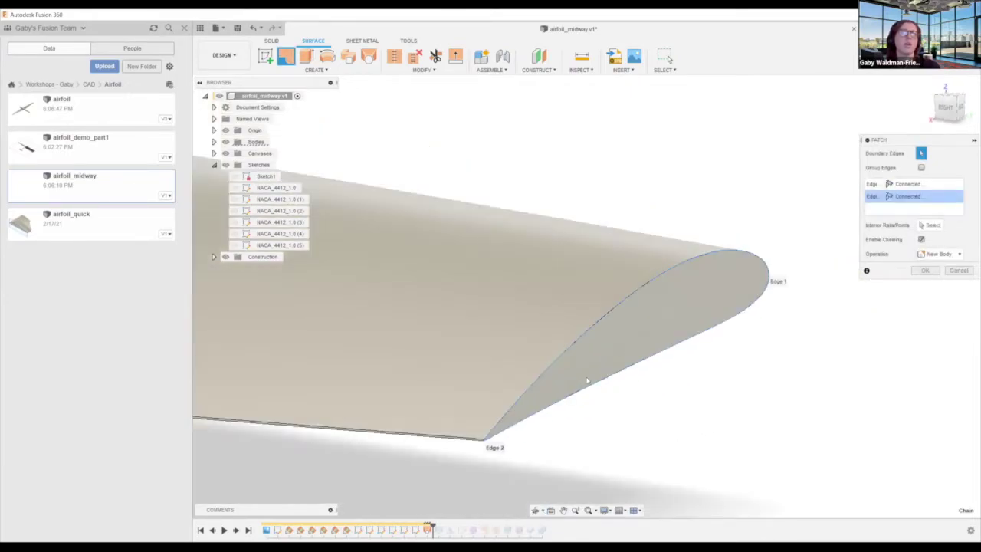
- Set both boundary edges of the wingtip patch to Curvature (G2) continuity and create the patch
click(927, 197)
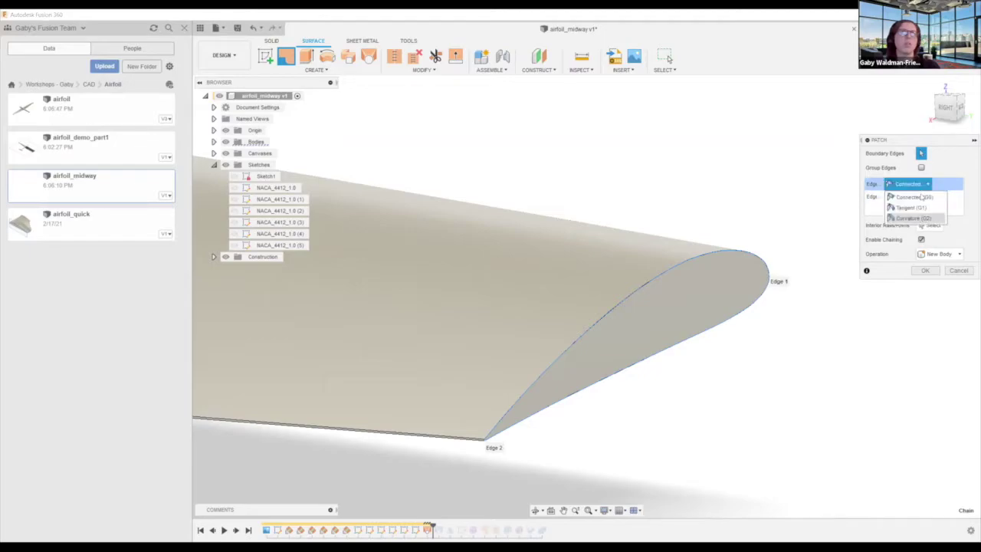
click(914, 219)
click(923, 197)
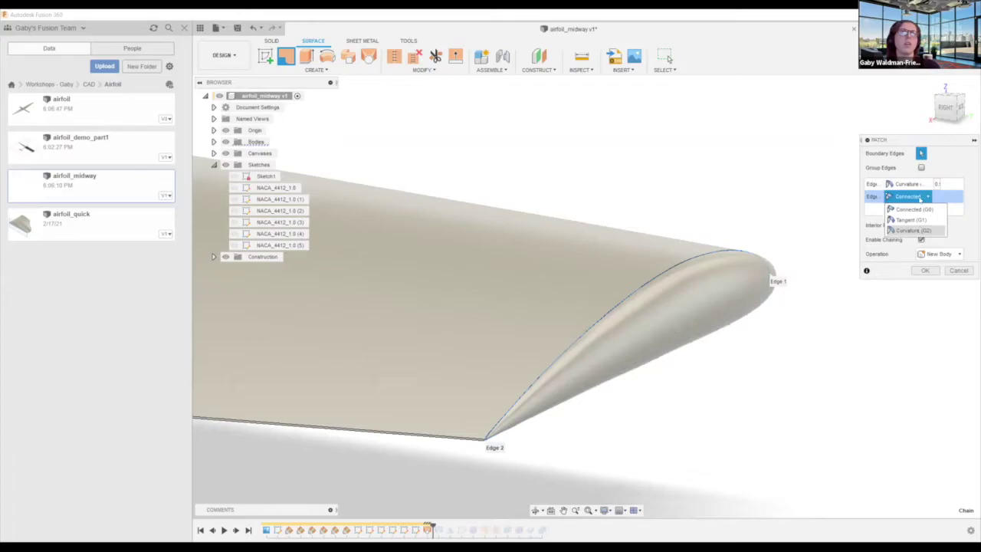
click(913, 229)
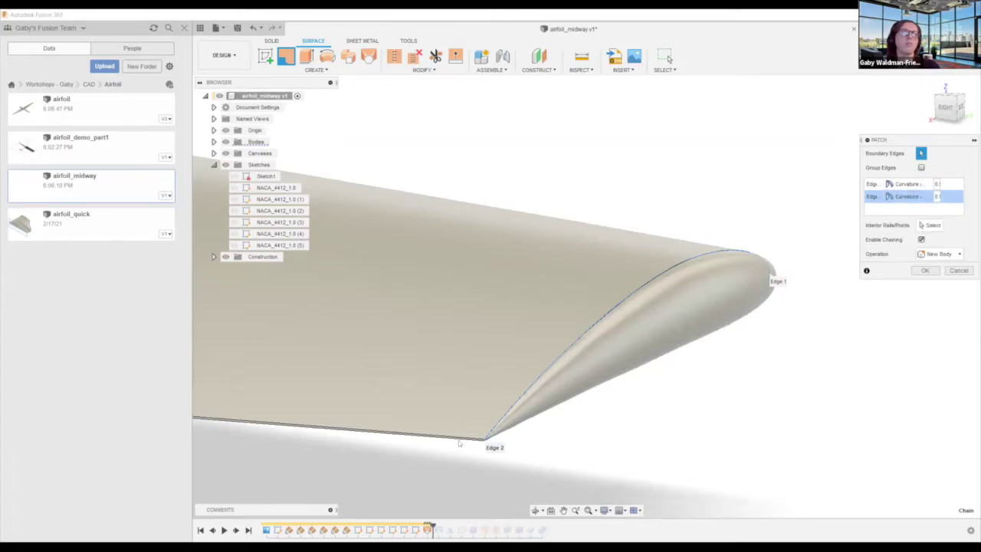
scroll(460, 442, up, 3)
scroll(494, 432, down, 3)
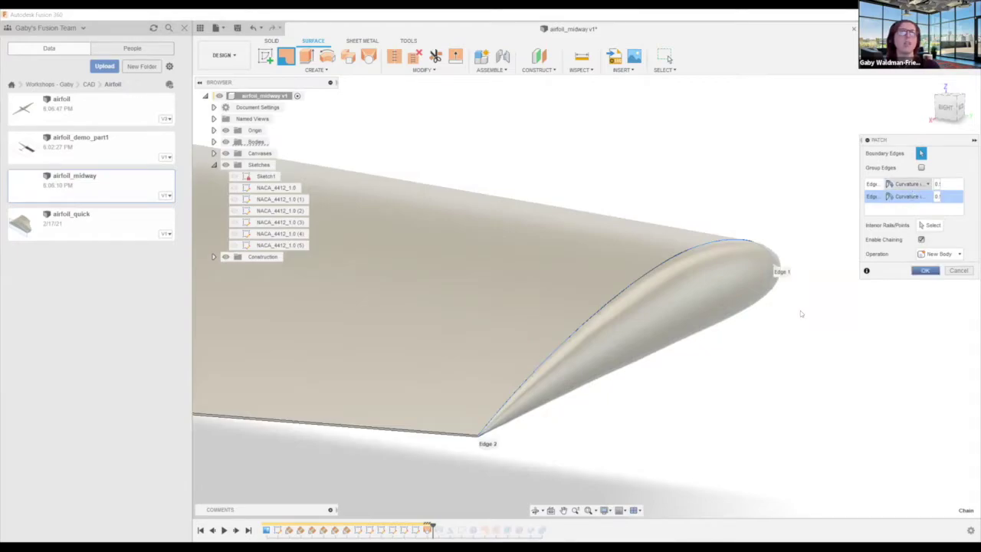
shift+middle_drag(800, 310, 790, 335)
shift+middle_drag(750, 265, 715, 331)
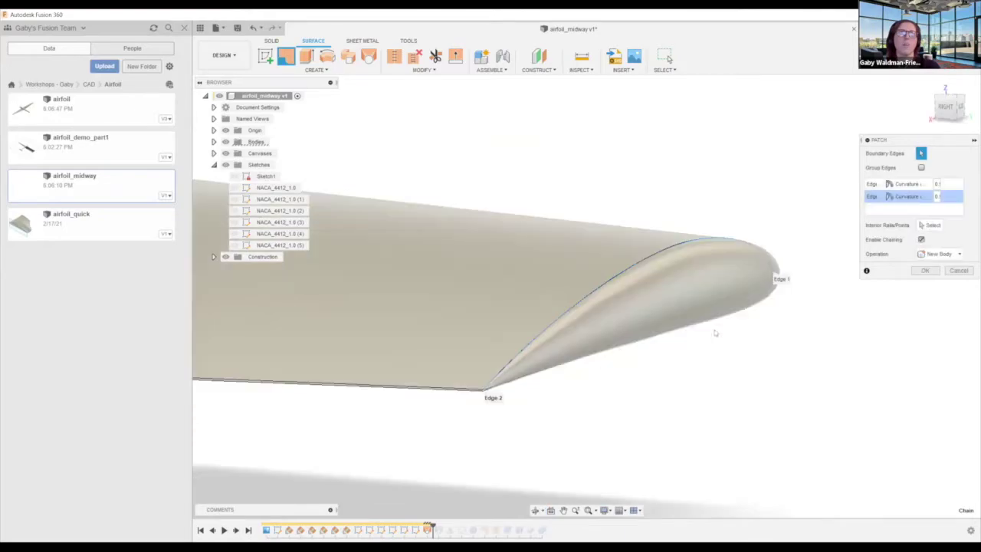
click(926, 270)
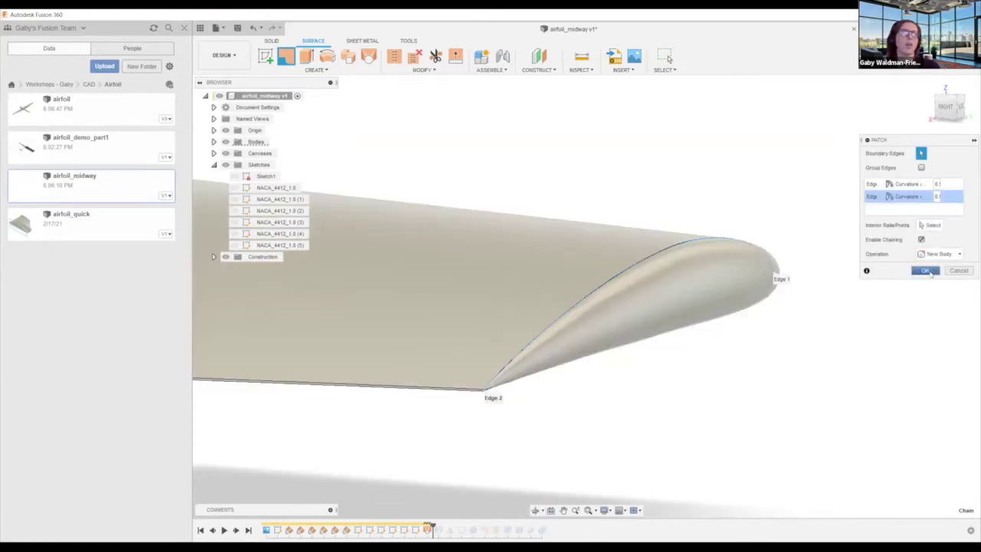
- Mirror the lofted wing body and the wingtip patch body as new bodies across the vertical origin plane facing the wing root
shift+middle_drag(531, 391, 458, 397)
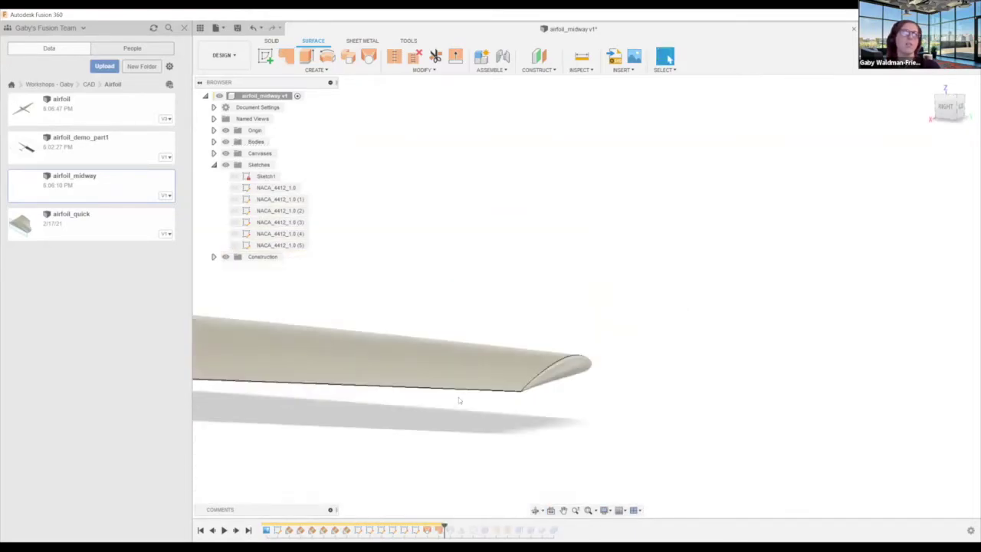
shift+middle_drag(735, 342, 580, 355)
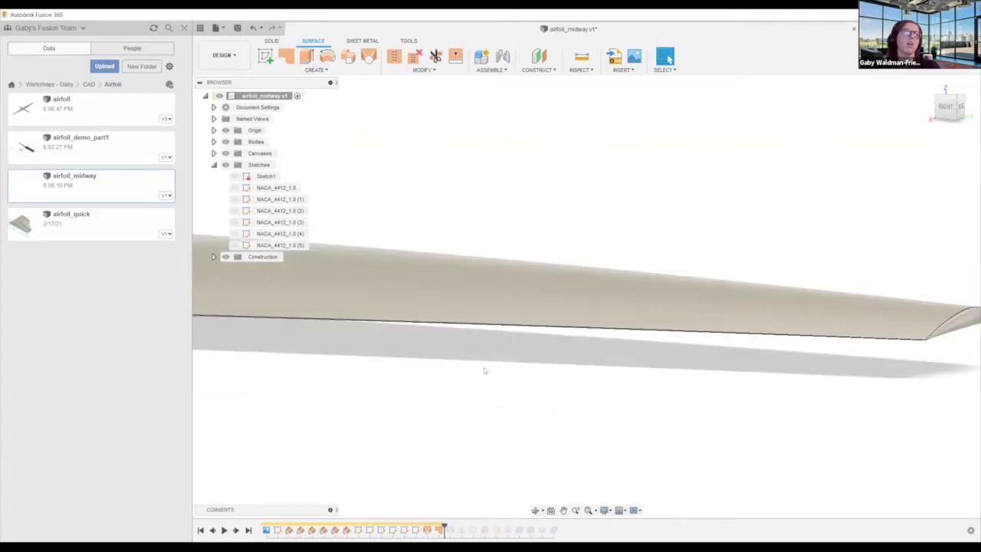
shift+middle_drag(496, 307, 773, 272)
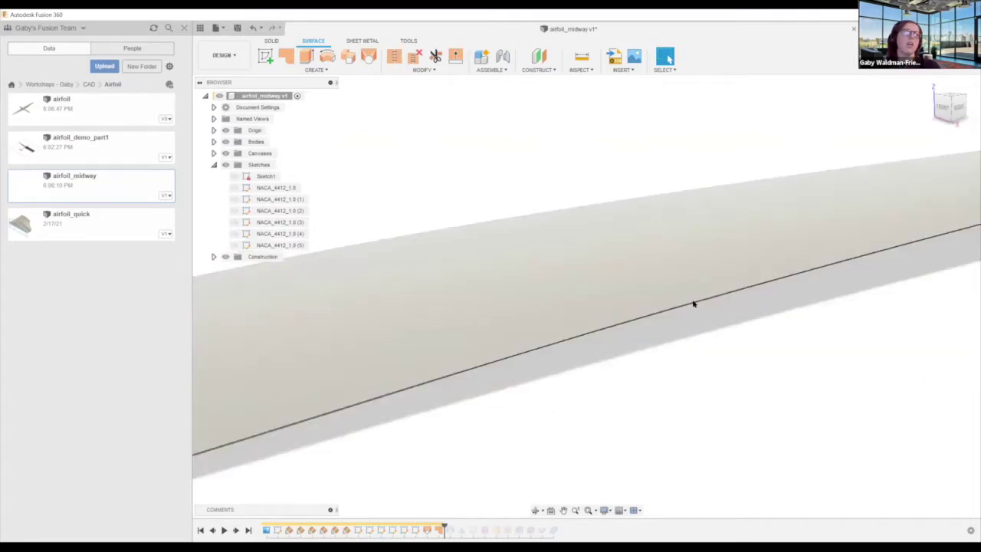
shift+middle_drag(694, 304, 467, 381)
scroll(440, 361, down, 5)
scroll(367, 361, up, 2)
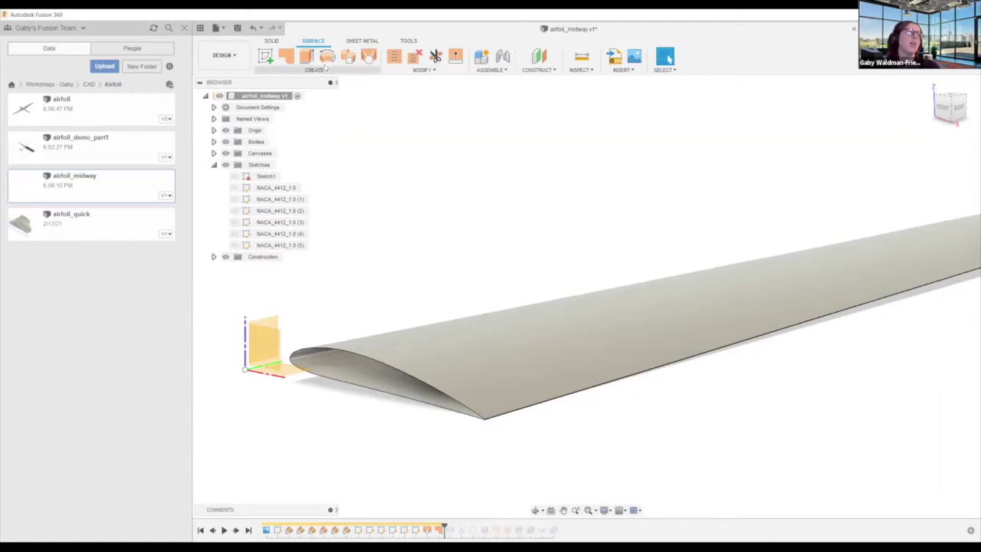
scroll(398, 292, down, 3)
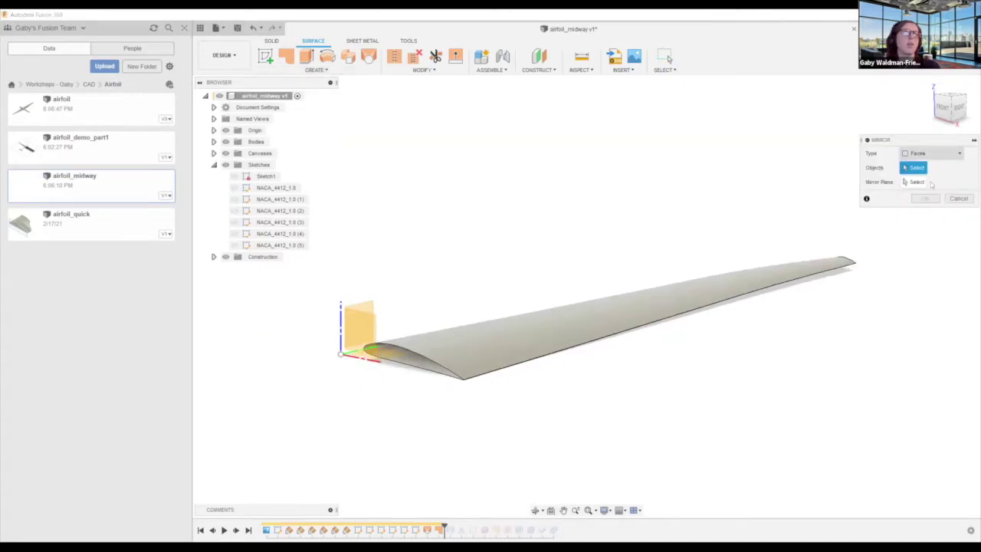
click(932, 153)
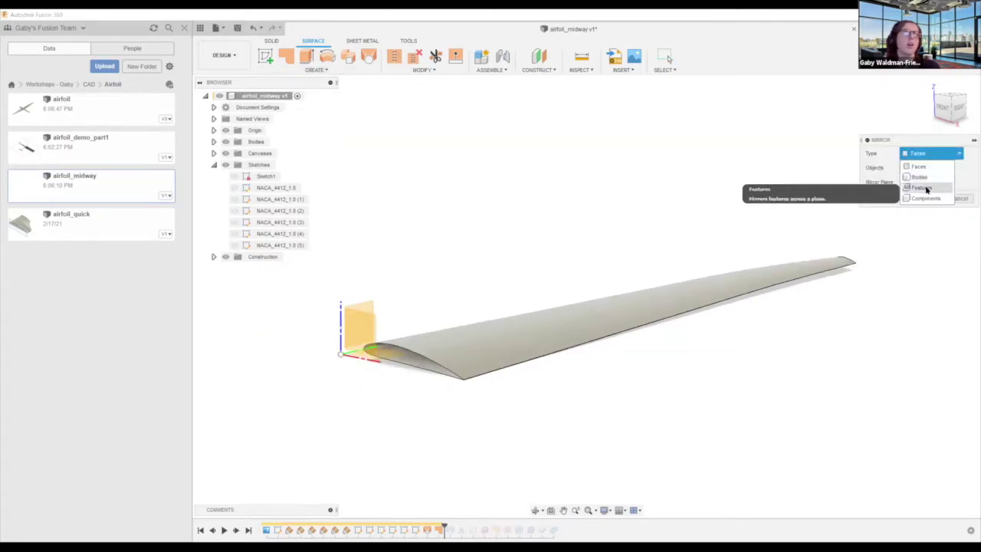
click(924, 178)
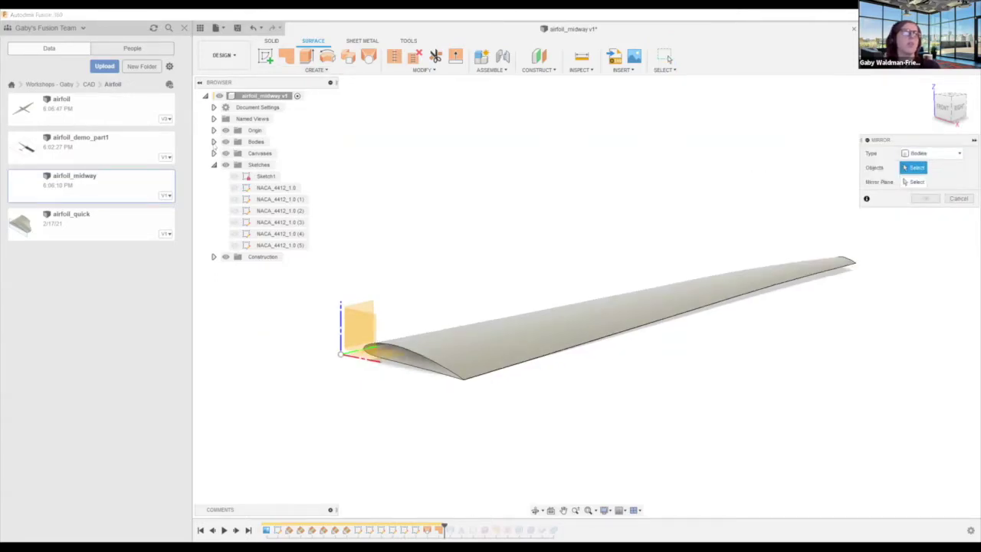
click(214, 141)
click(264, 154)
click(268, 165)
click(359, 330)
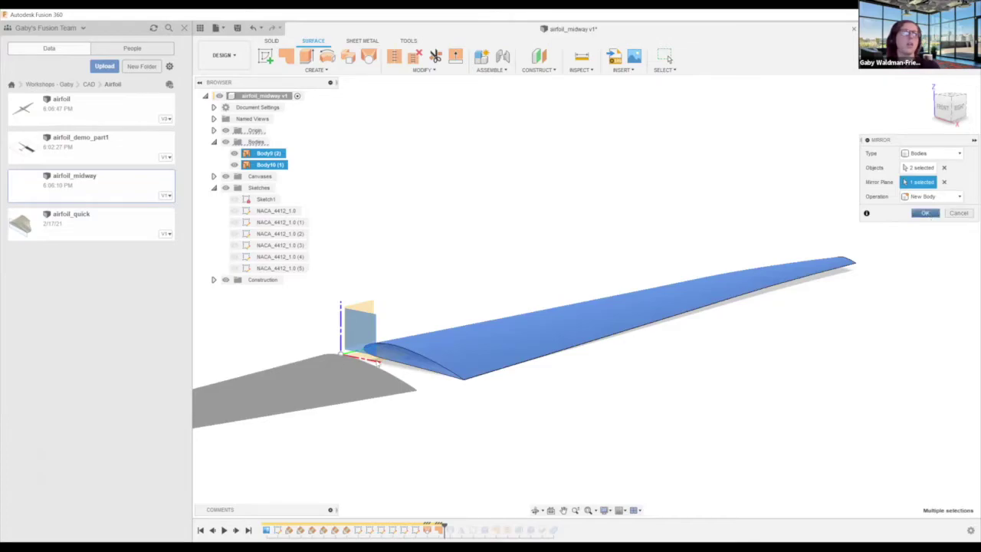
click(925, 213)
- Loft a new surface body between the open root edges of the two wing halves, with chain selection enabled
shift+middle_drag(389, 364, 456, 357)
click(369, 56)
shift+middle_drag(449, 372, 521, 435)
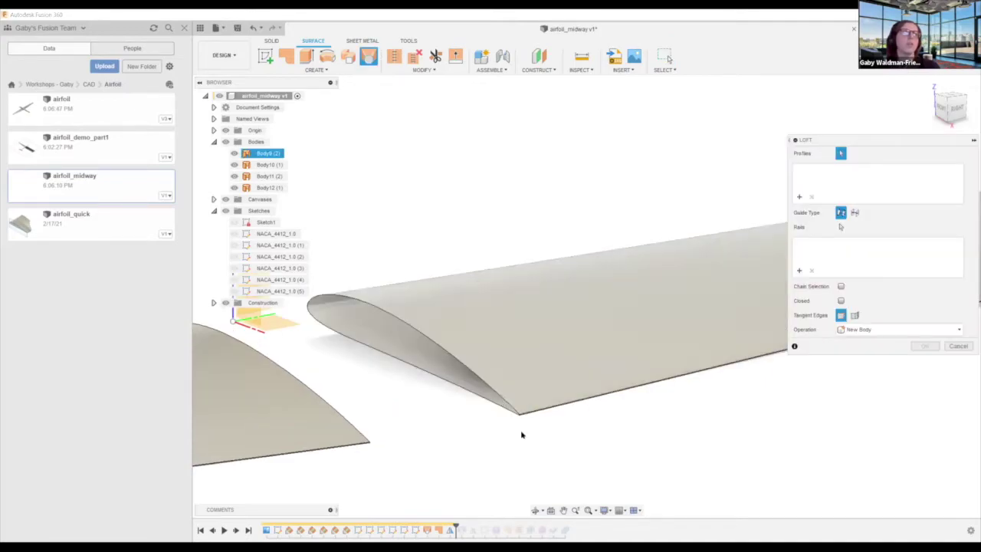
scroll(521, 435, up, 3)
click(840, 286)
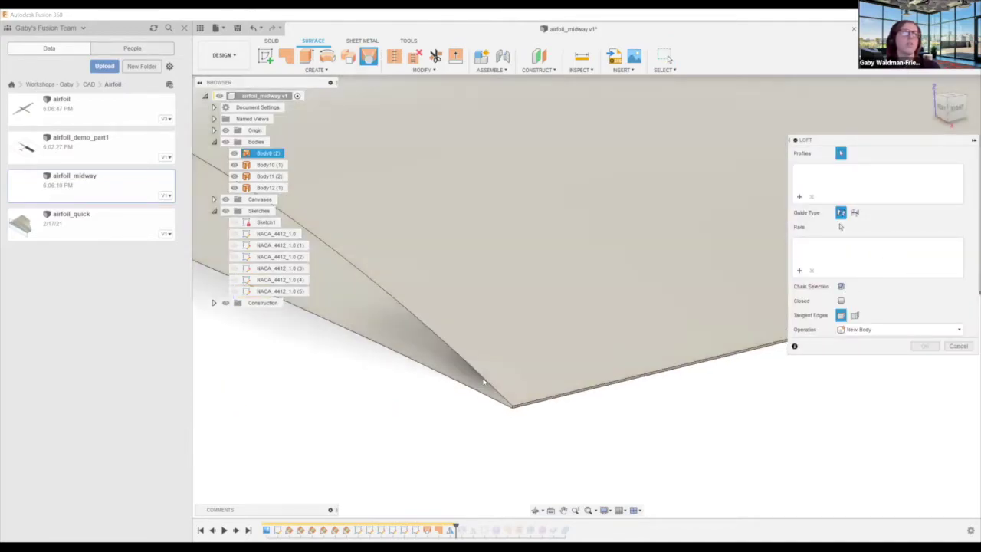
click(485, 394)
scroll(484, 428, down, 3)
middle_drag(483, 429, 783, 402)
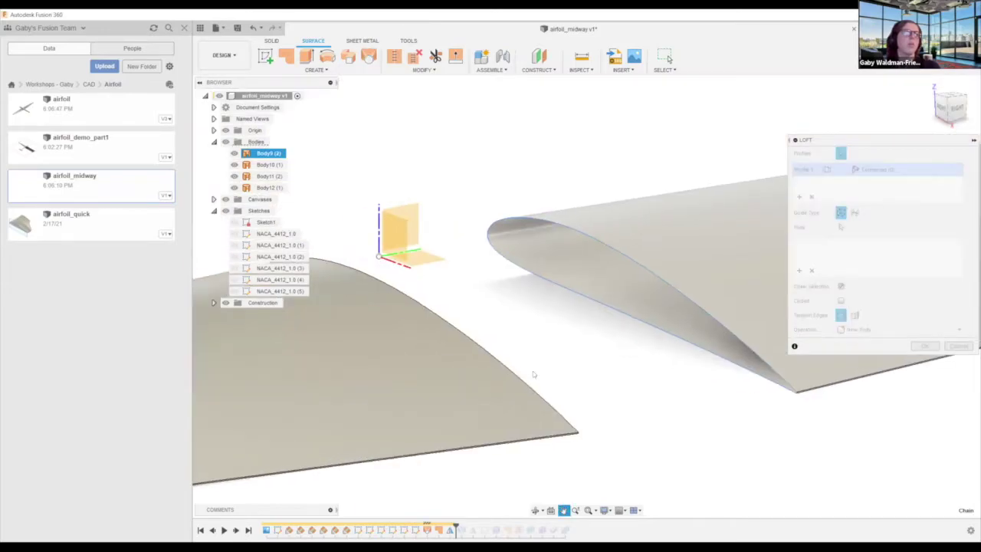
click(540, 388)
shift+middle_drag(584, 416, 670, 397)
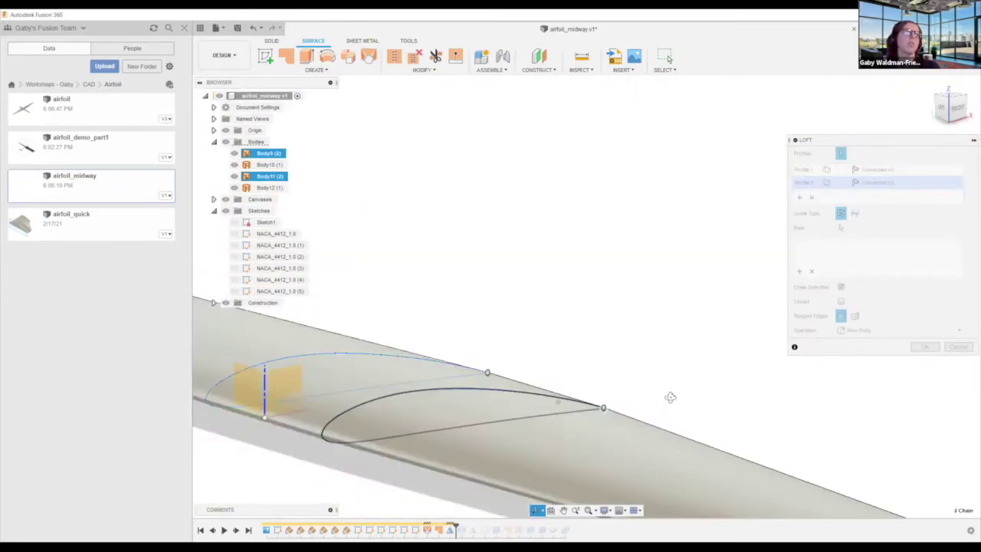
click(935, 346)
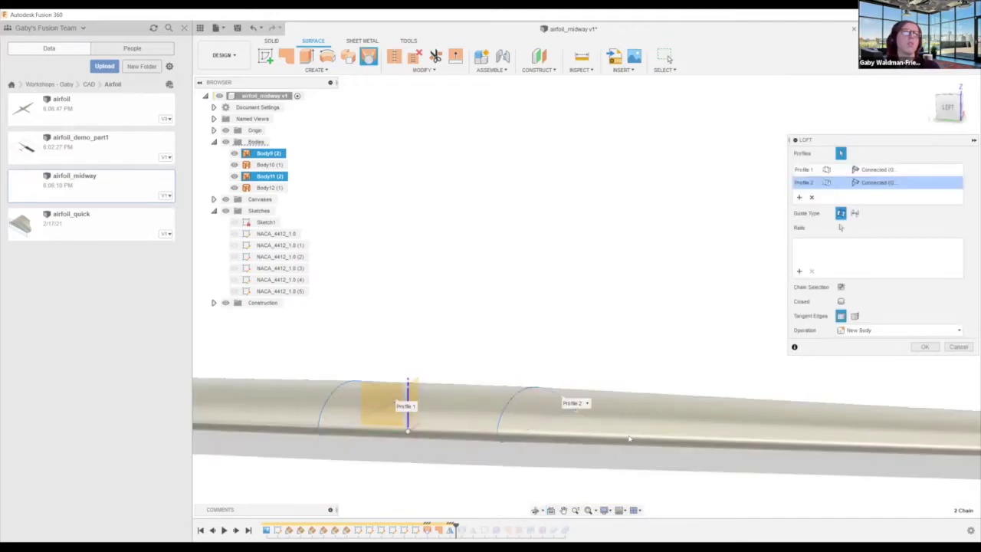
scroll(622, 434, down, 8)
shift+middle_drag(613, 435, 575, 387)
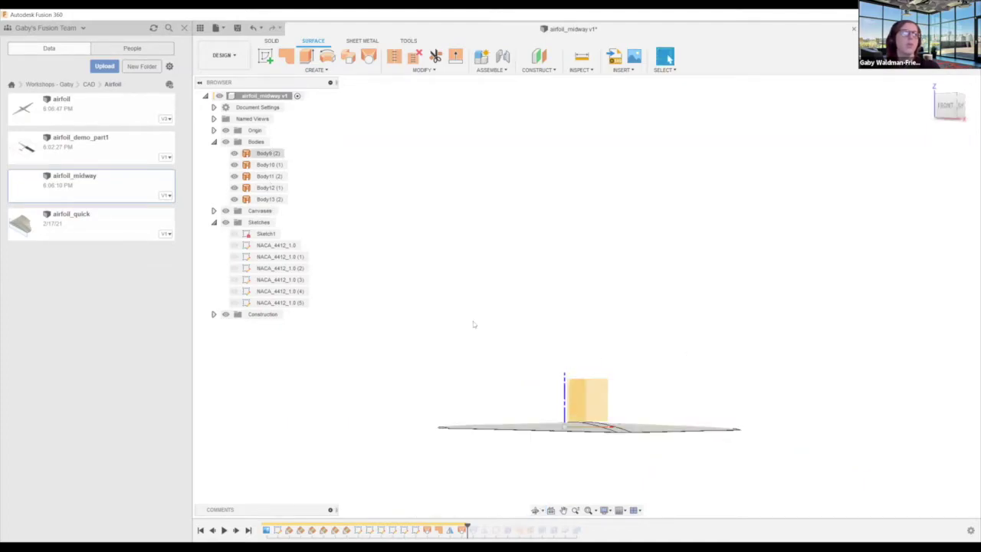
- Examine the full wing from the center section to the mirrored wingtip, and select the patch face at that tip
middle_drag(604, 334, 620, 357)
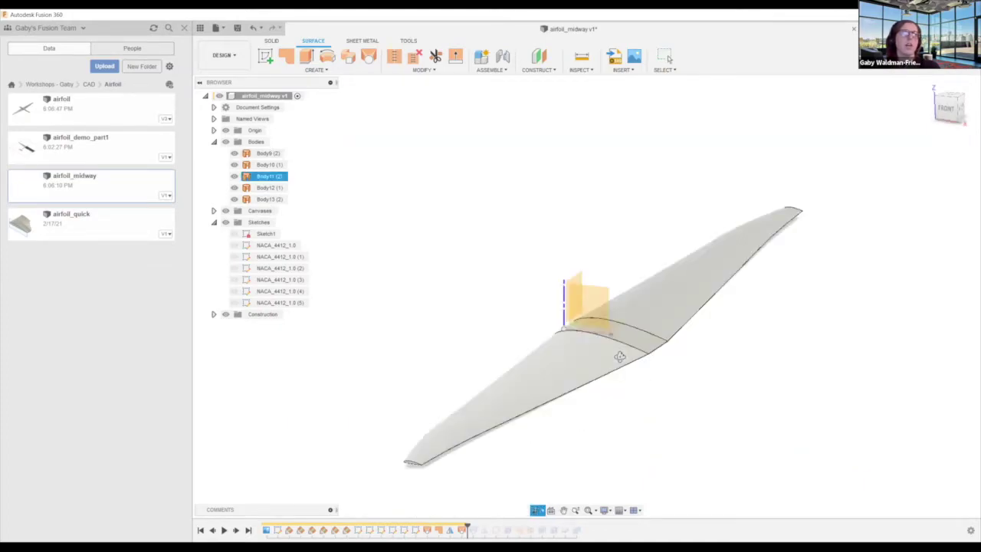
shift+middle_drag(550, 399, 881, 358)
scroll(427, 447, up, 5)
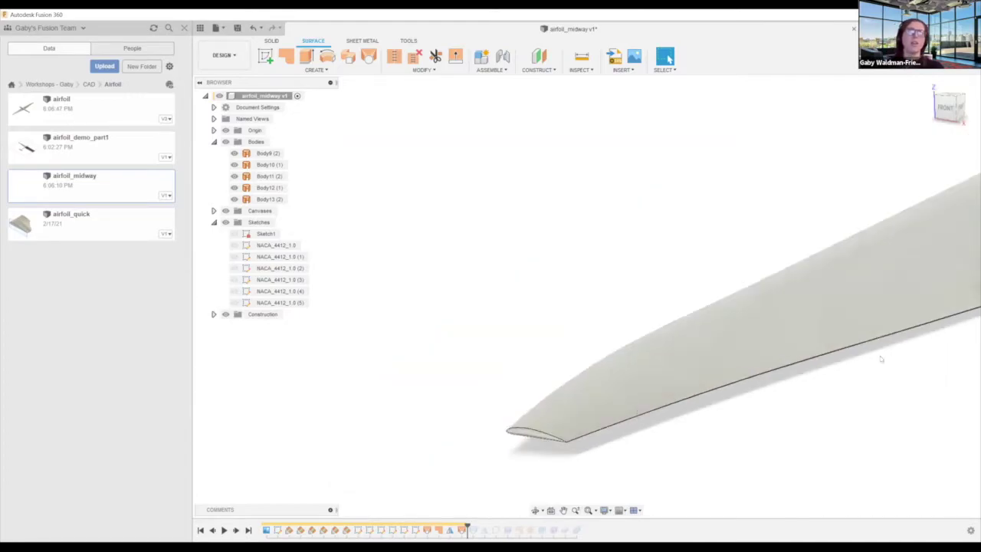
shift+middle_drag(754, 355, 695, 364)
middle_drag(846, 249, 843, 228)
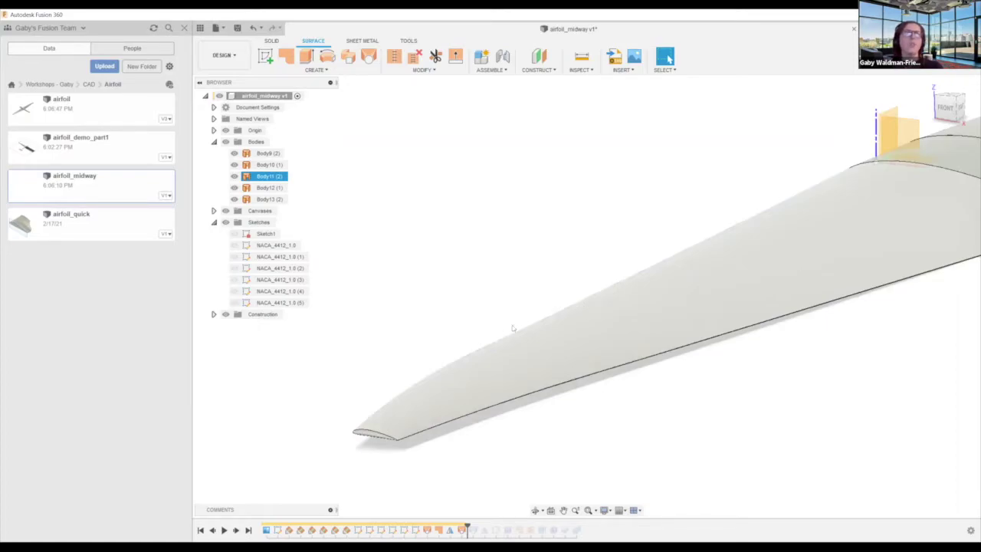
scroll(780, 364, down, 3)
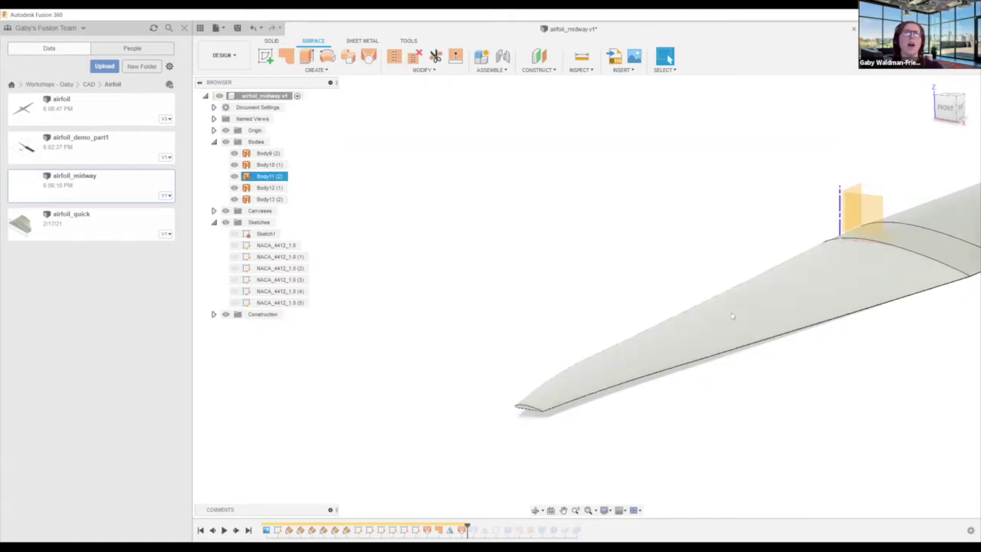
scroll(781, 305, up, 3)
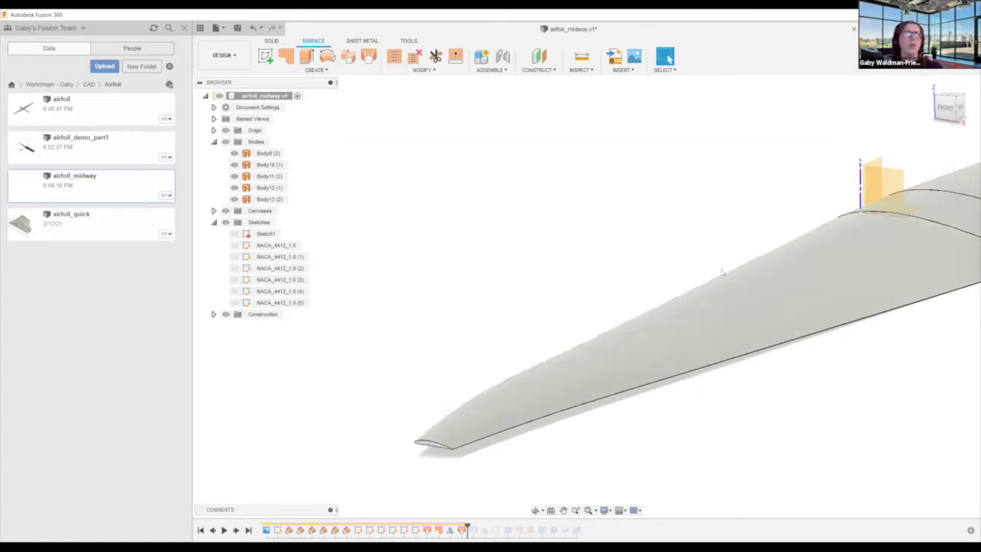
scroll(821, 292, up, 3)
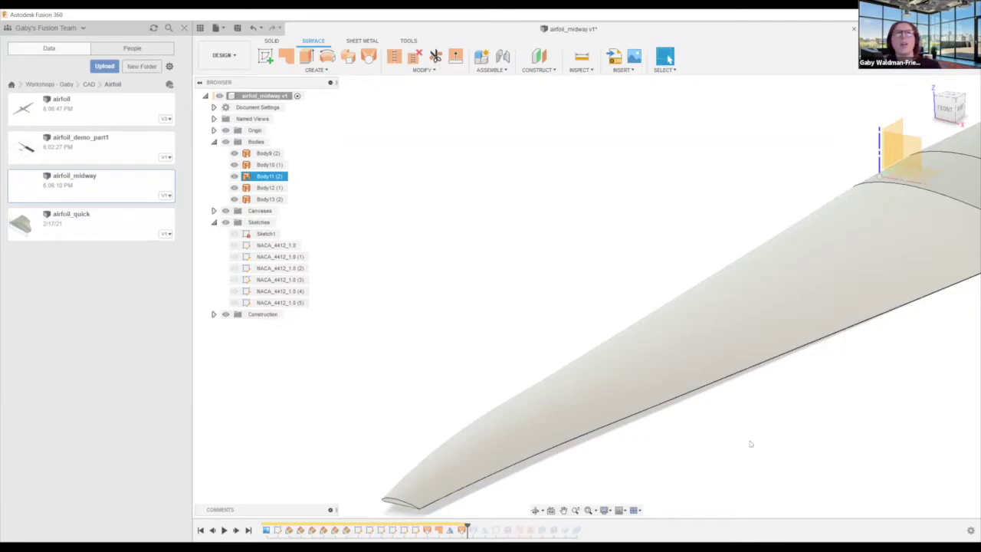
scroll(820, 292, down, 3)
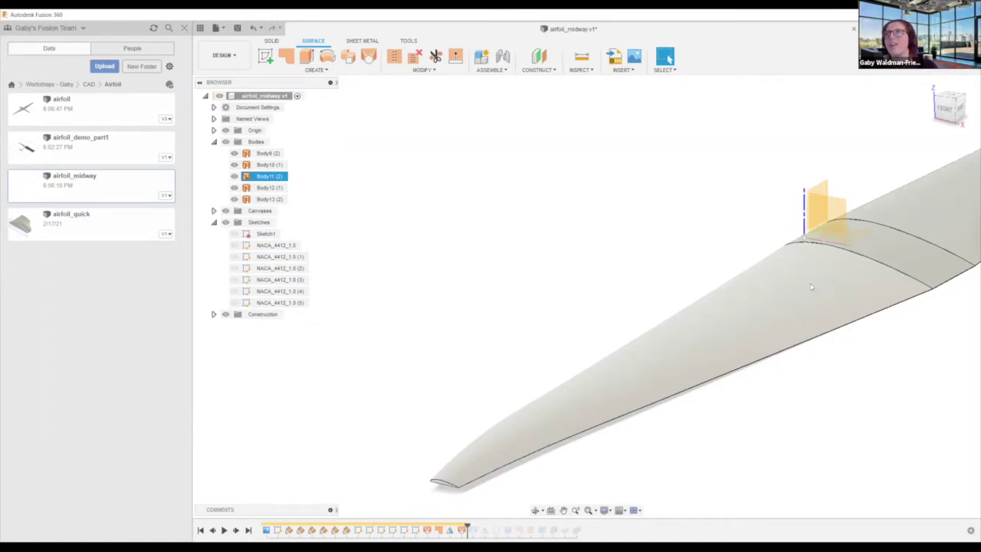
scroll(431, 497, up, 5)
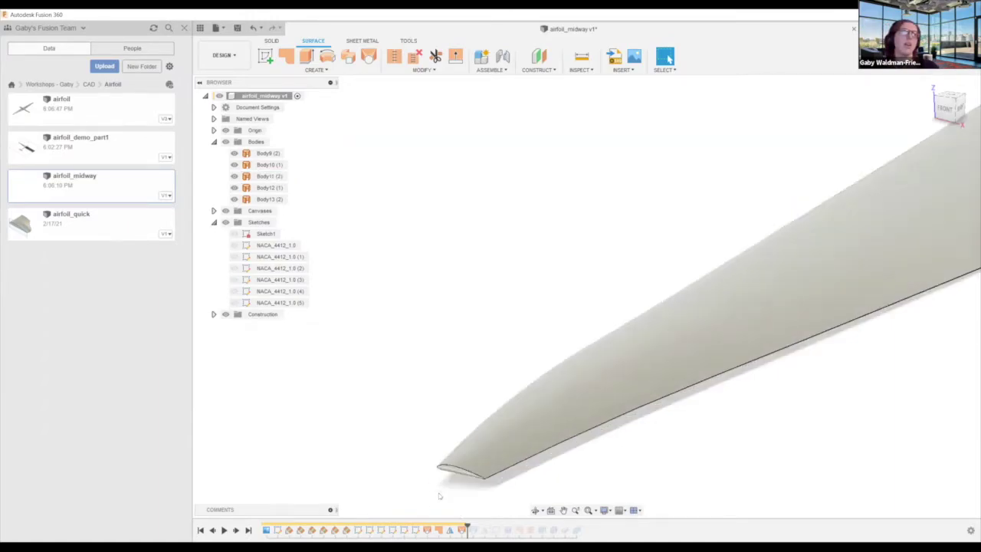
scroll(464, 479, up, 3)
click(466, 424)
scroll(473, 444, up, 5)
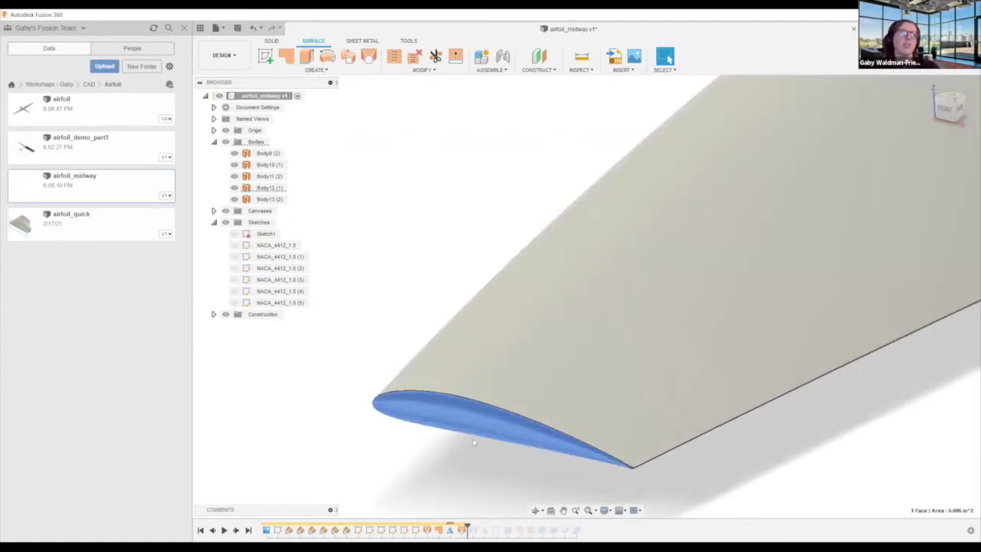
- Delete the patch face at the mirrored wingtip and examine the open airfoil end
key(Delete)
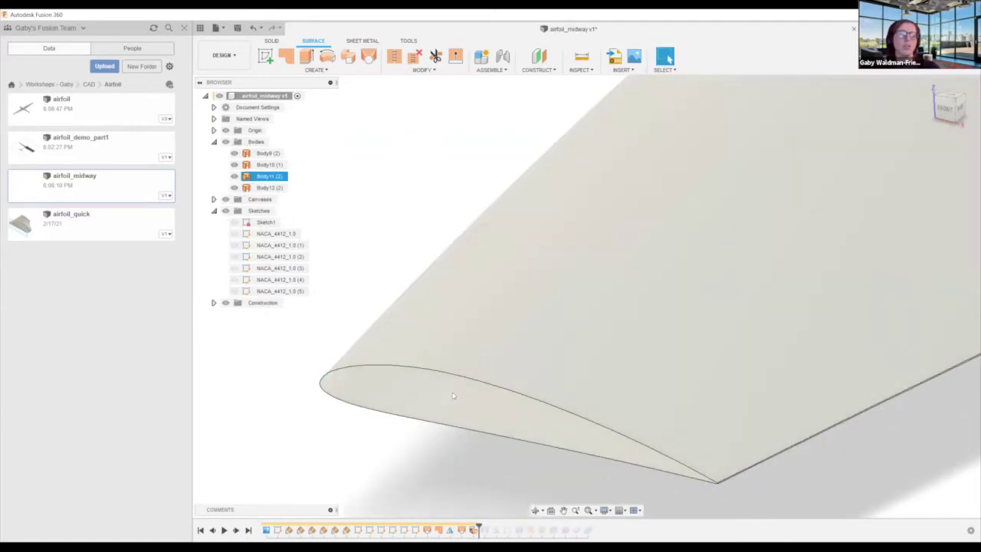
shift+middle_drag(455, 397, 477, 354)
shift+middle_drag(558, 360, 354, 393)
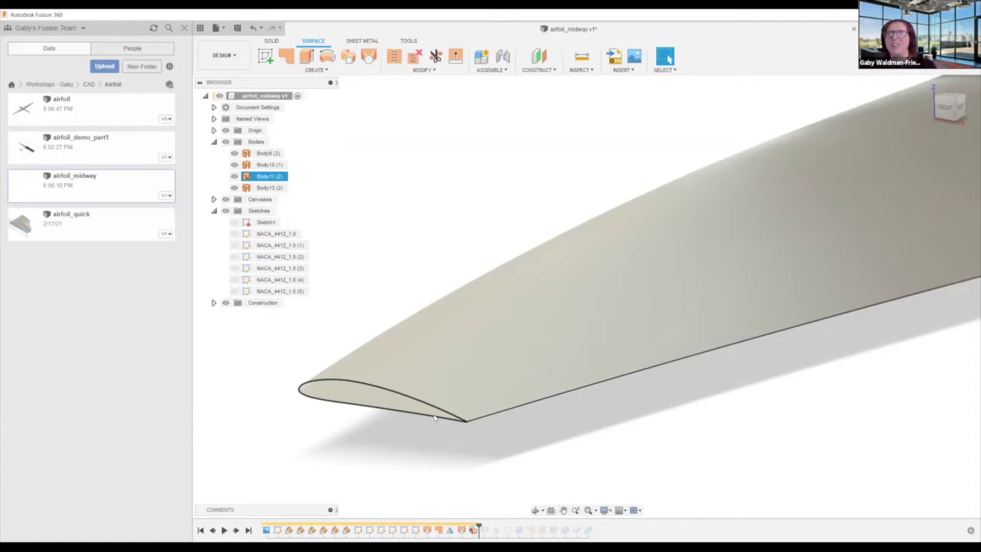
scroll(574, 322, down, 3)
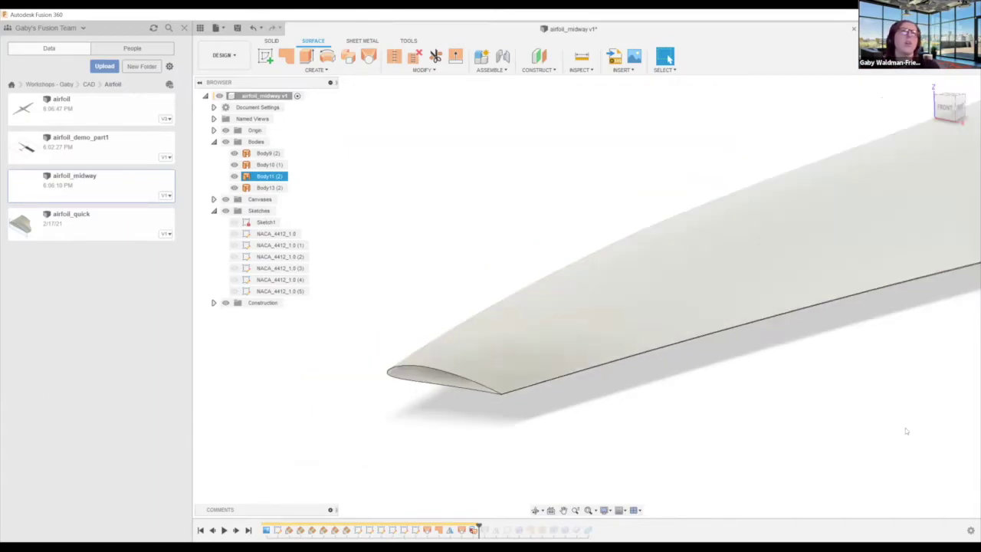
click(905, 428)
- Sketch a center-to-center slot on the horizontal origin plane, running spanwise within the mirrored wing half's outline
scroll(905, 422, down, 3)
middle_drag(746, 380, 467, 411)
scroll(648, 394, down, 3)
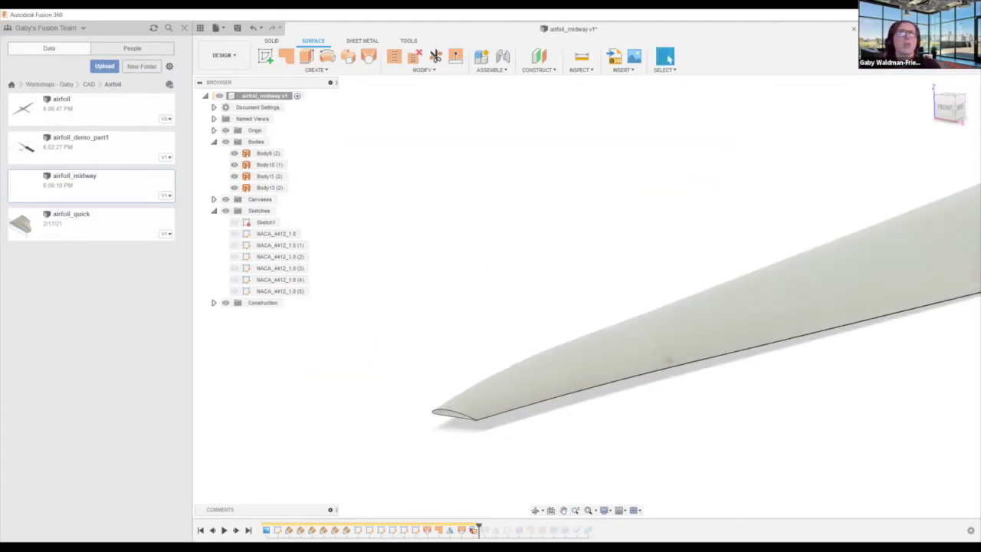
middle_drag(581, 383, 495, 394)
scroll(495, 394, up, 2)
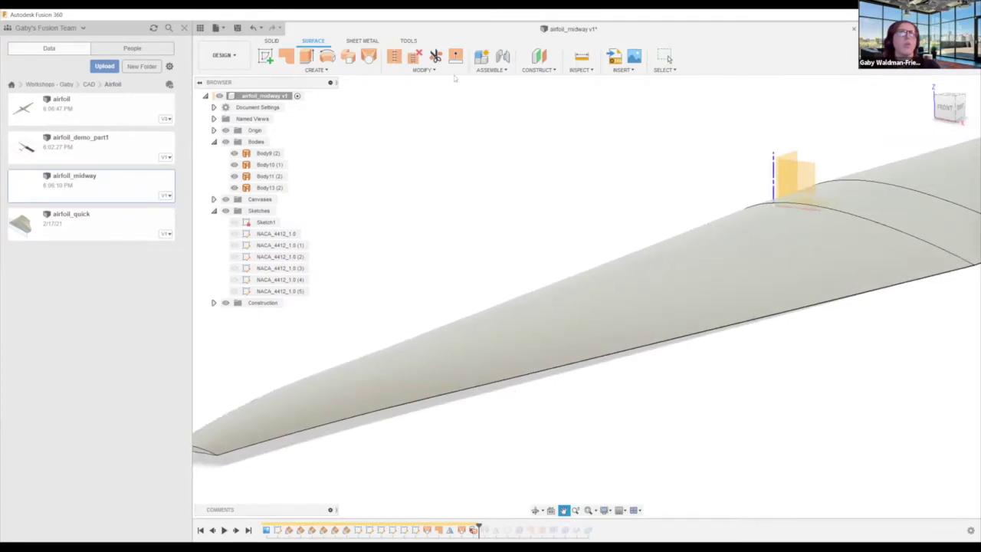
key(Escape)
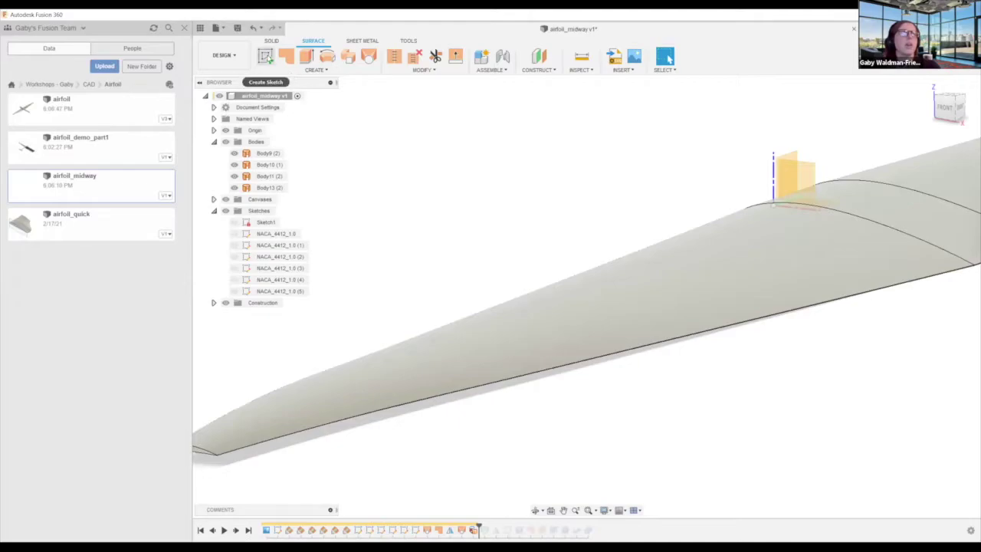
mouse_move(805, 237)
shift+middle_down()
mouse_move(802, 252)
mouse_move(851, 199)
shift+middle_up()
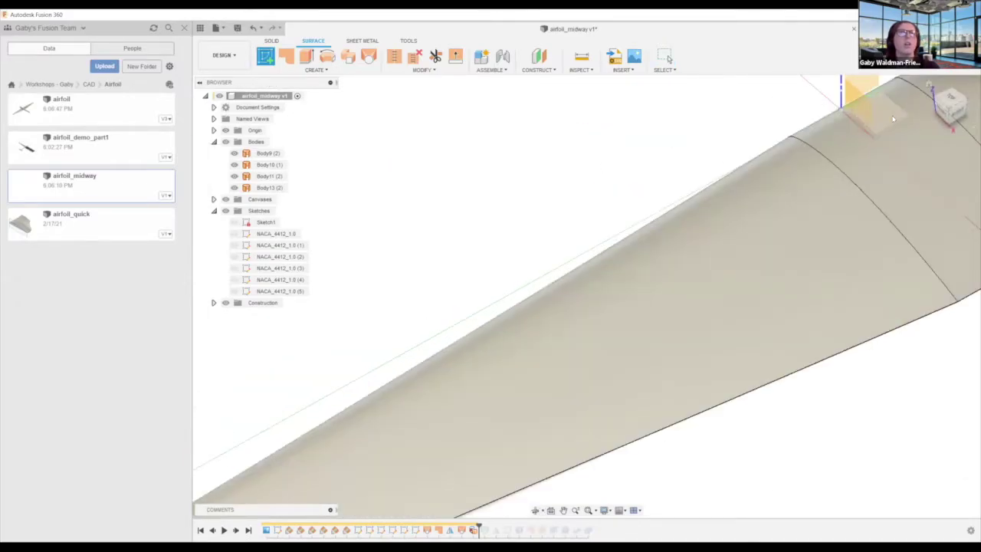
click(893, 119)
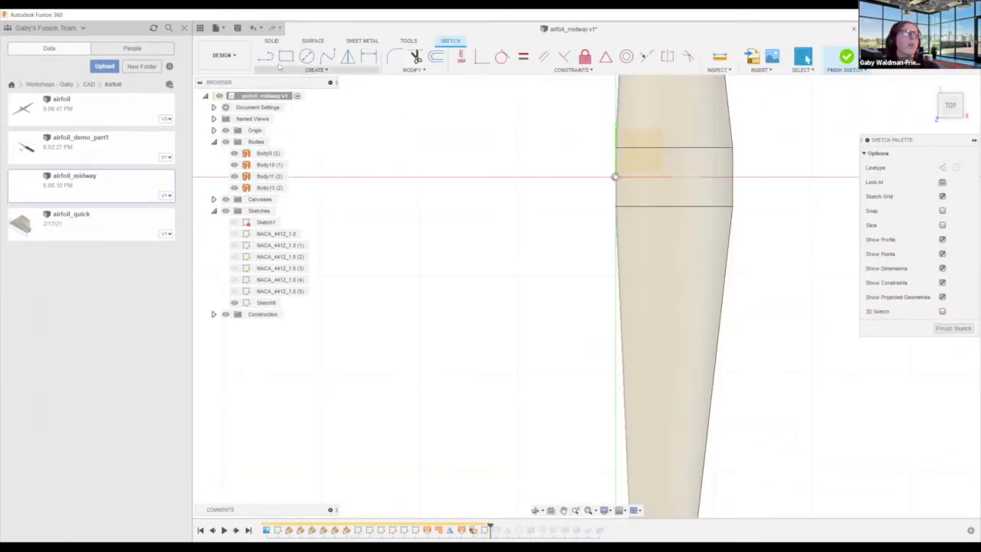
click(314, 70)
mouse_move(306, 145)
click(369, 153)
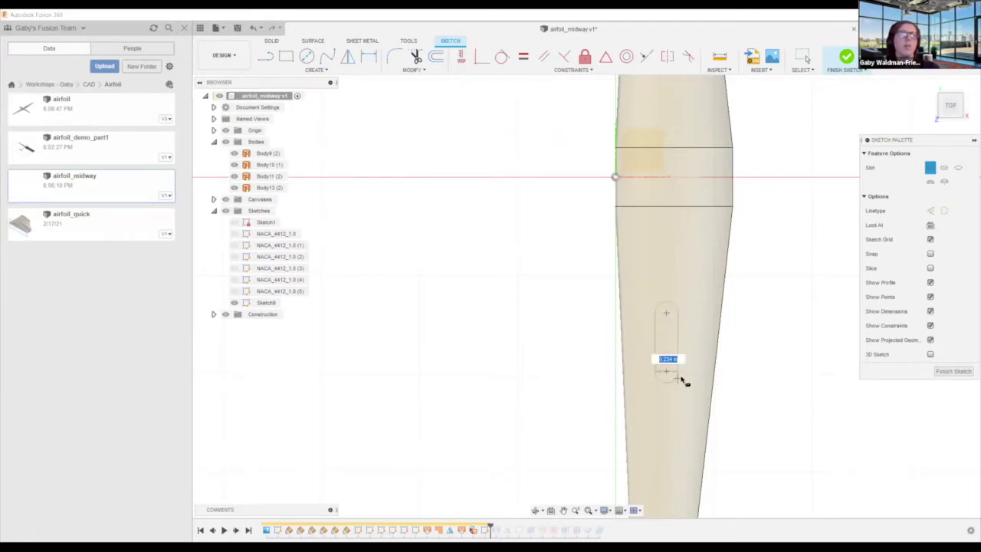
click(682, 381)
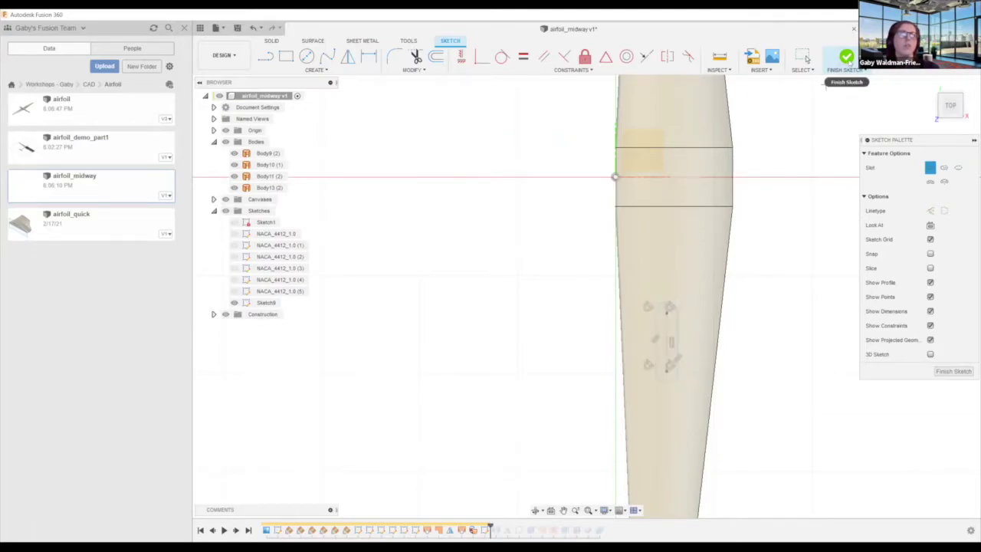
click(846, 58)
- Reopen the slot sketch for editing and view it at an angle to the wing
click(633, 365)
mouse_move(636, 359)
shift+middle_down()
mouse_move(647, 317)
mouse_move(642, 336)
shift+middle_up()
click(487, 529)
right_click(486, 529)
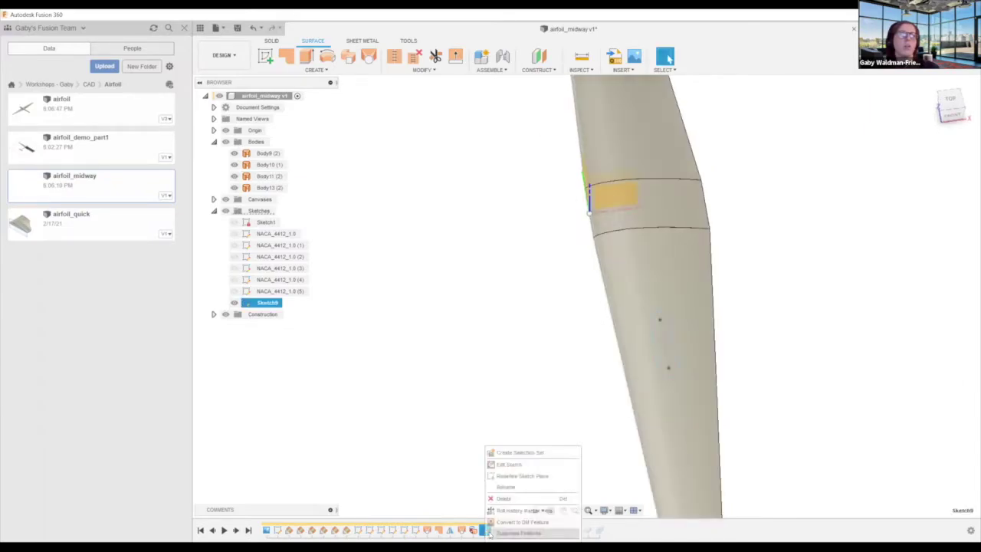
click(505, 465)
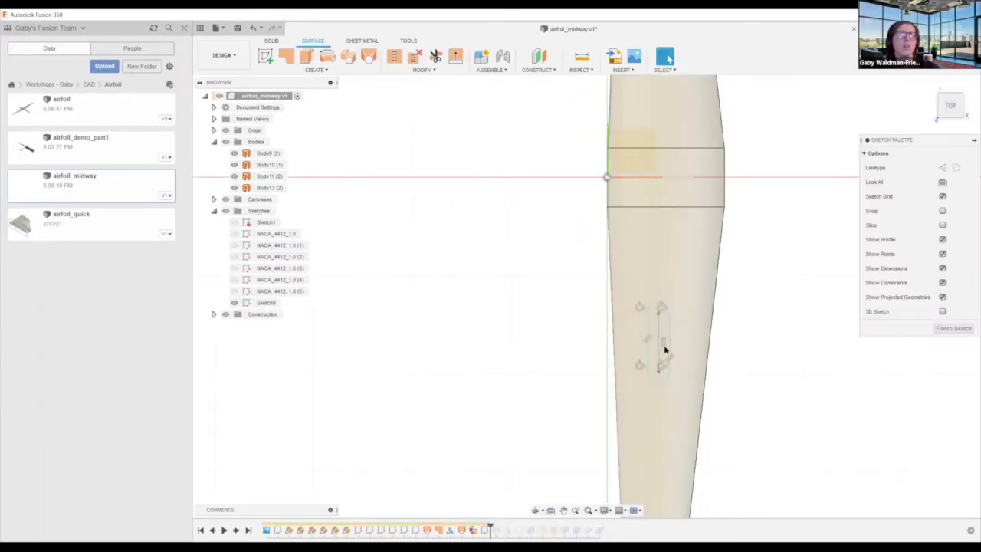
shift+middle_drag(675, 393, 680, 384)
middle_drag(355, 78, 331, 149)
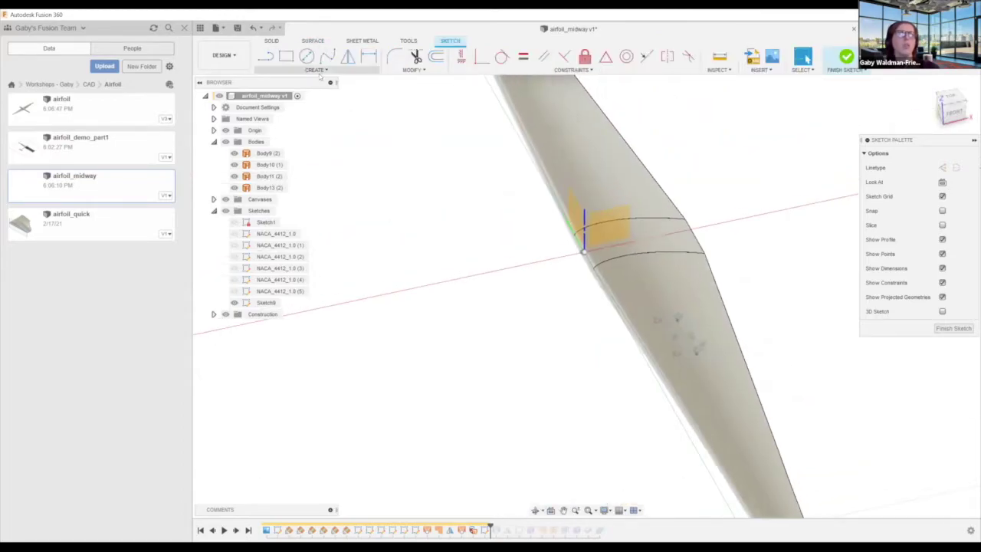
- Move the whole slot profile straight up above the wing surface and finish the sketch
click(434, 70)
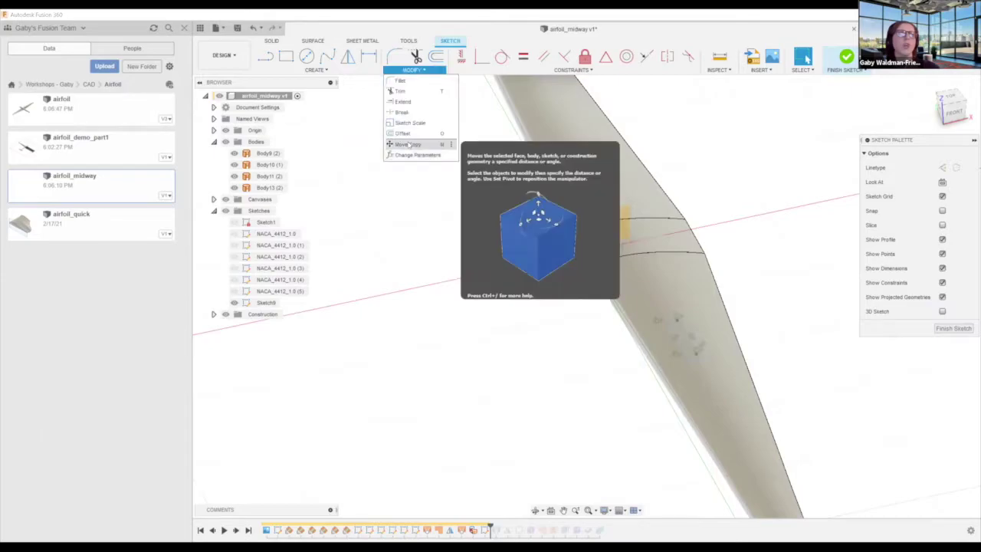
scroll(678, 339, up, 6)
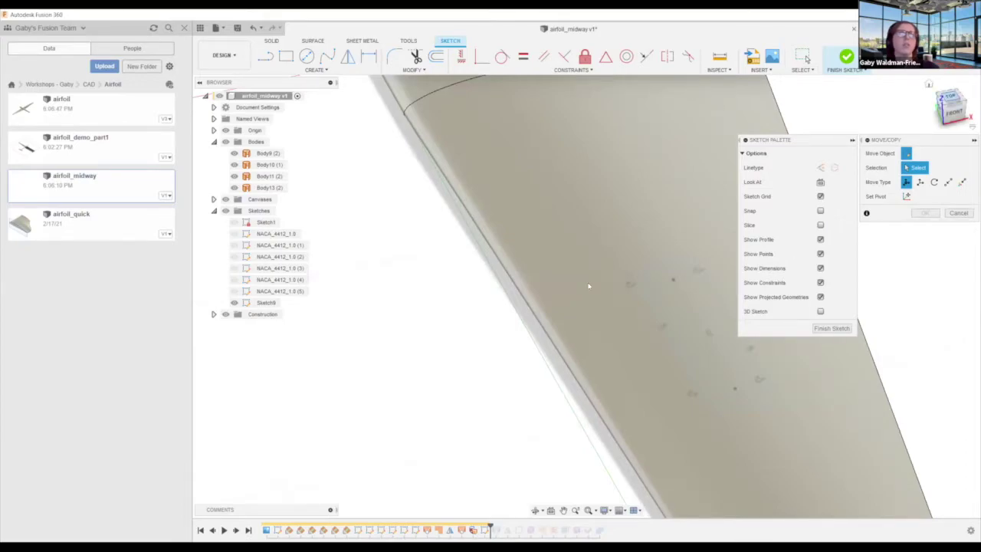
shift+middle_drag(603, 412, 602, 304)
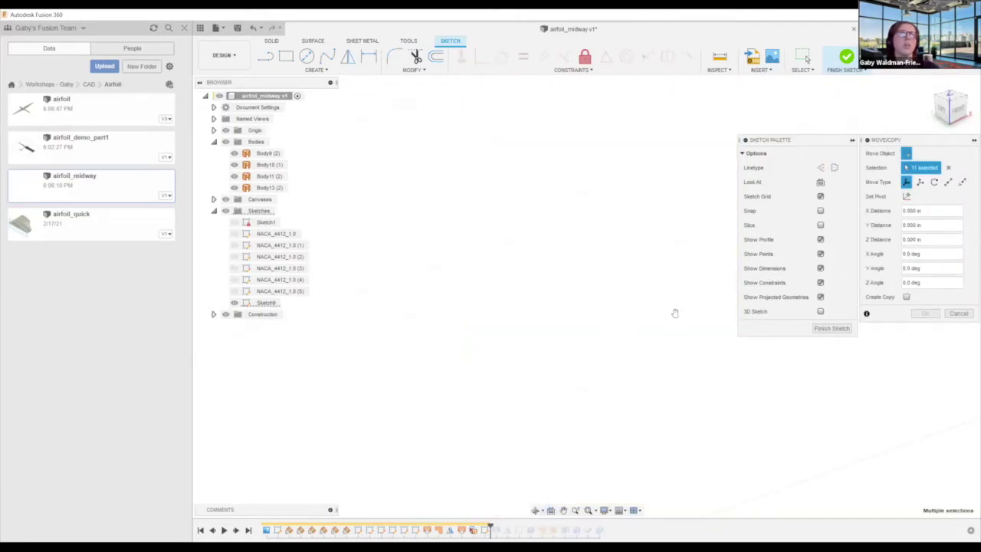
scroll(694, 371, up, 2)
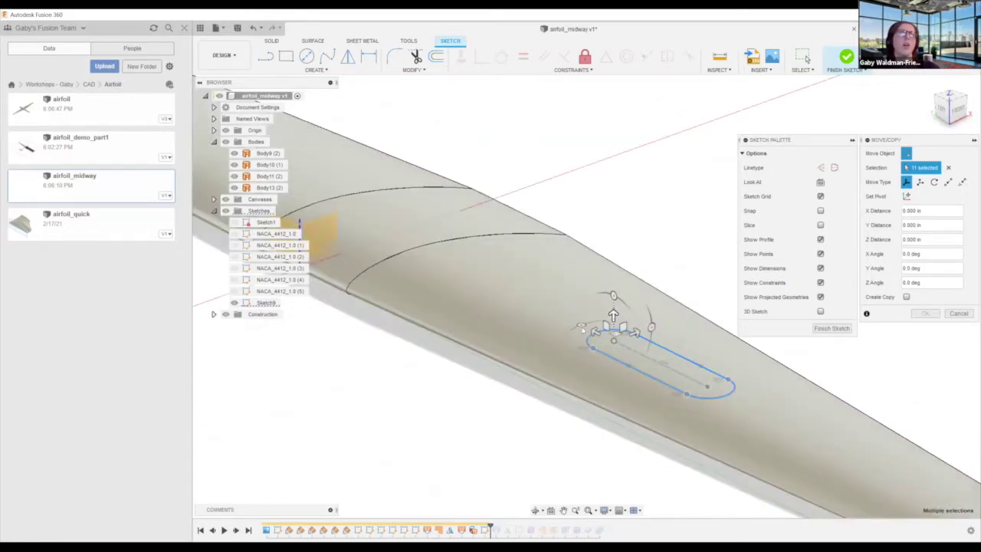
drag(613, 315, 580, 349)
scroll(581, 349, down, 3)
shift+middle_drag(595, 334, 519, 366)
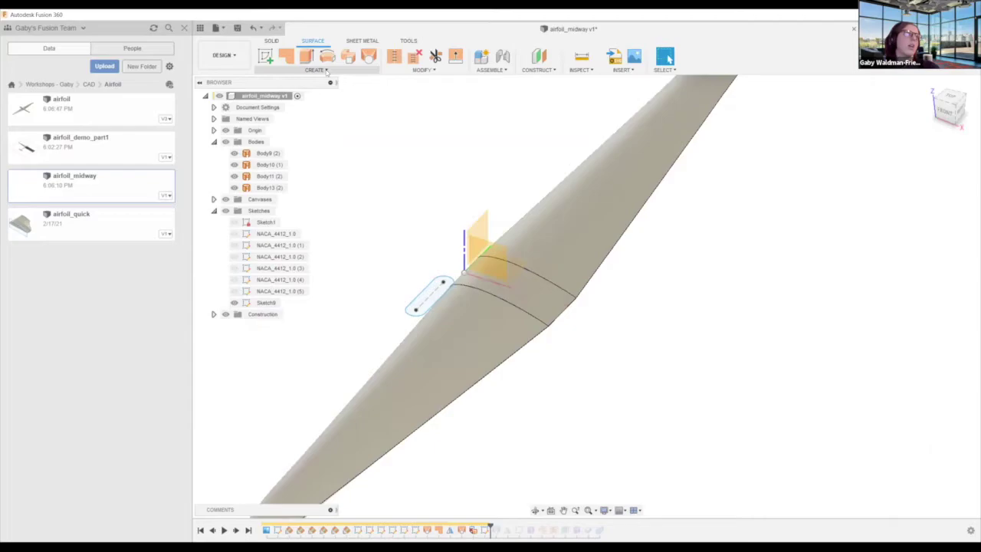
- Split the mirrored wing half's upper face with the slot profile, with Extend Splitting Tool turned off
click(327, 71)
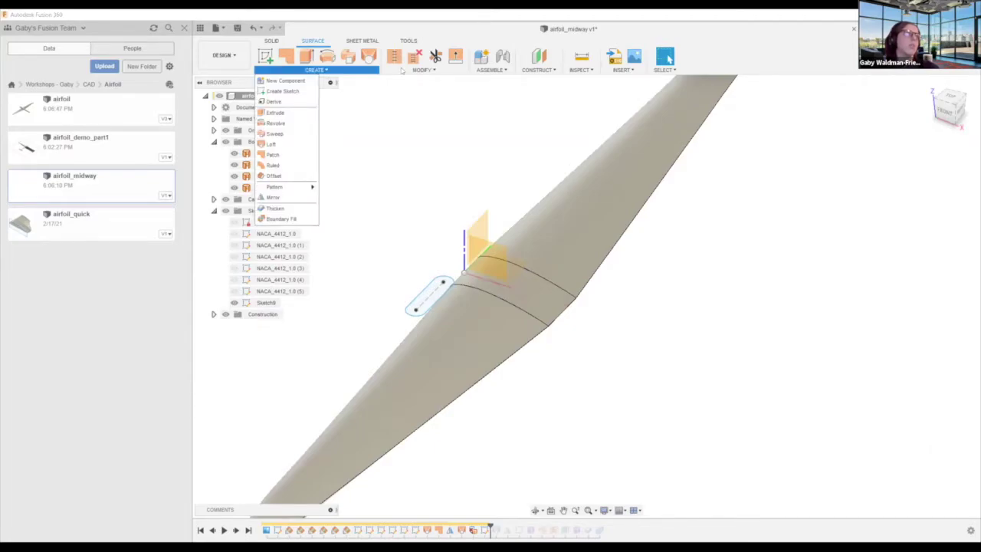
mouse_move(401, 71)
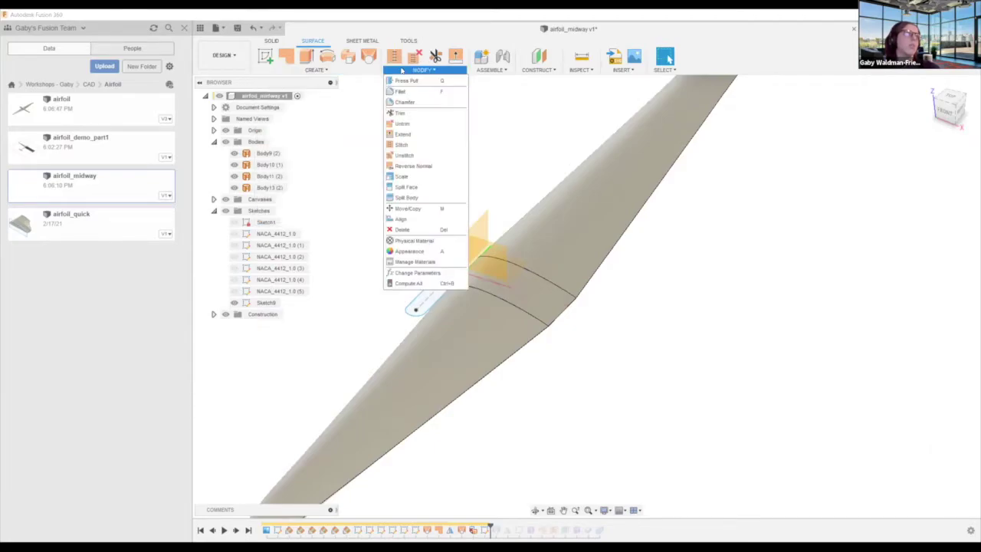
click(406, 187)
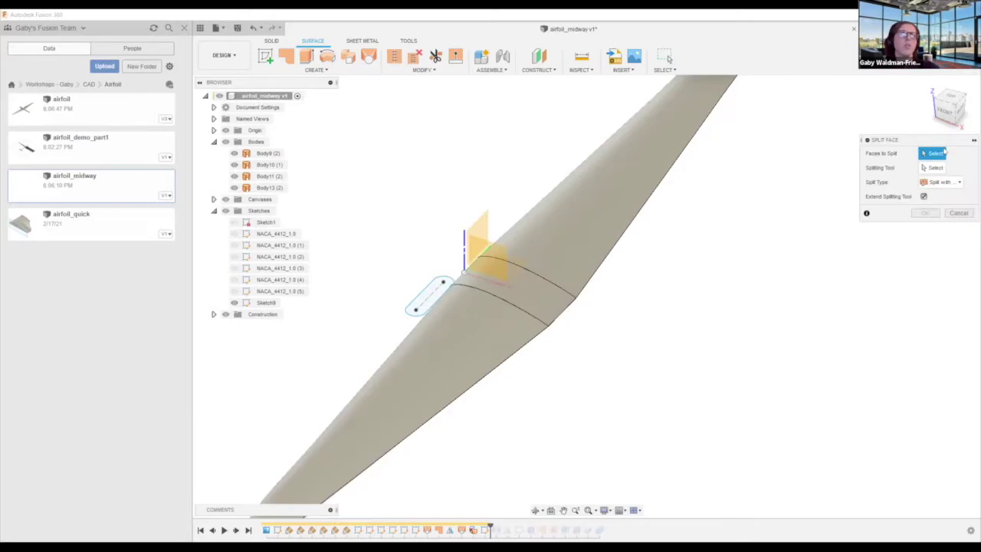
click(468, 314)
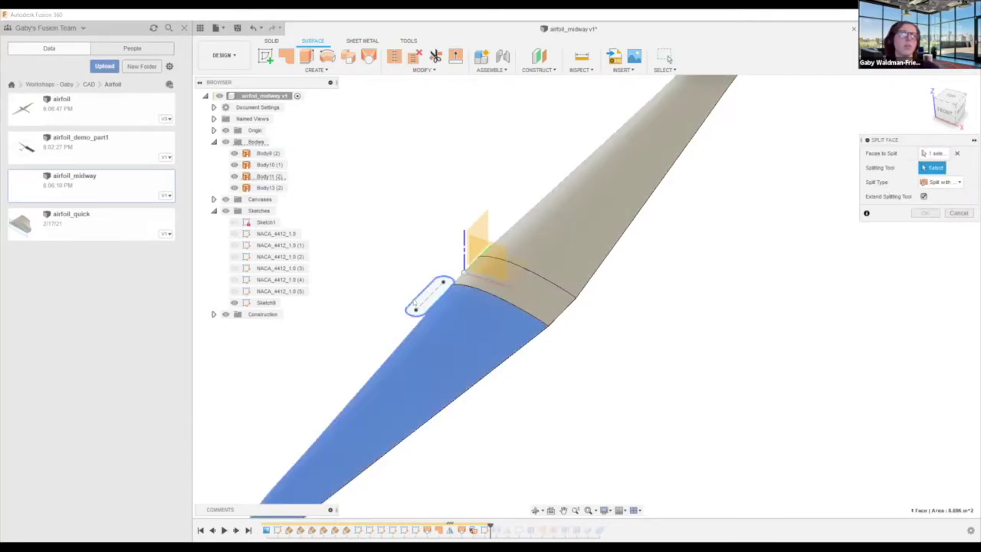
click(414, 303)
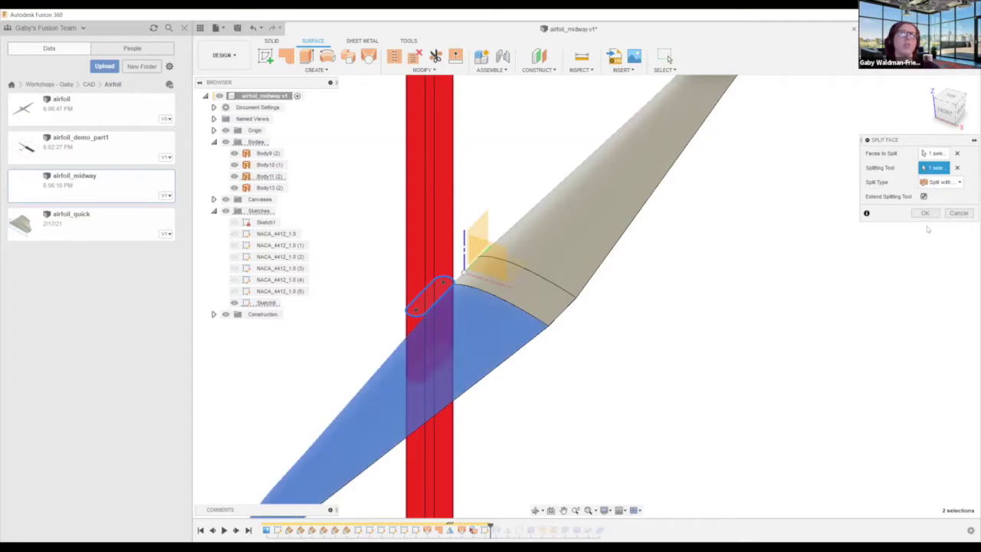
click(924, 196)
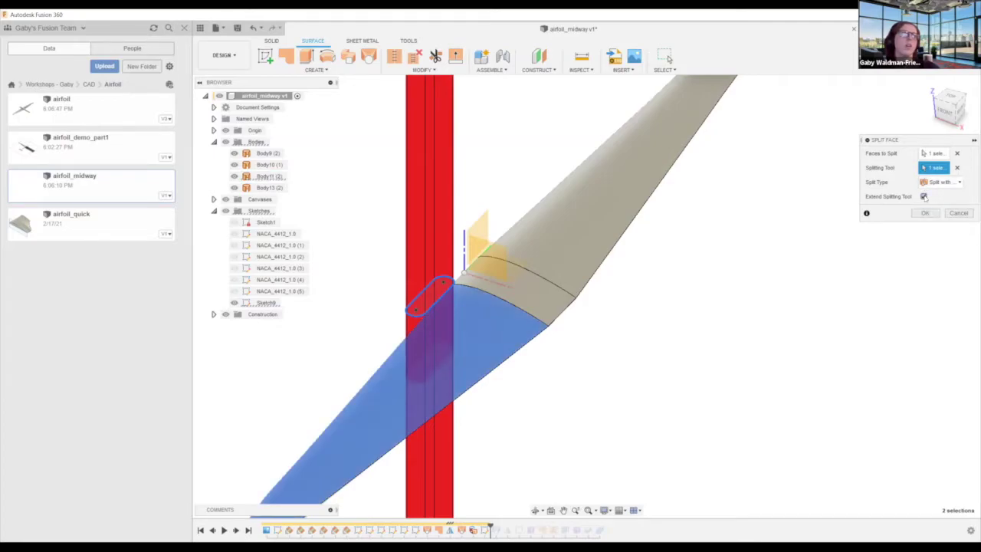
scroll(389, 361, up, 3)
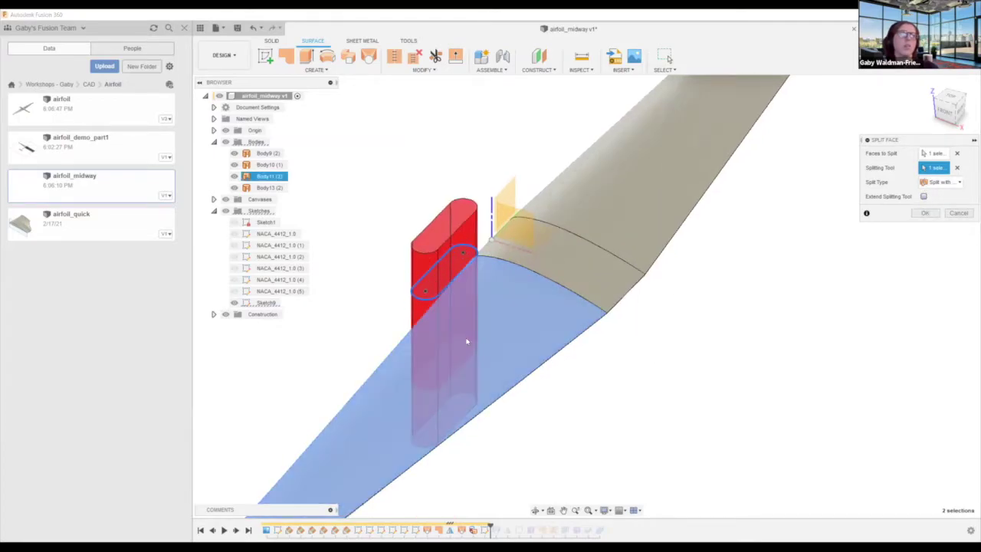
mouse_move(467, 342)
shift+middle_down()
mouse_move(481, 297)
mouse_move(481, 335)
shift+middle_up()
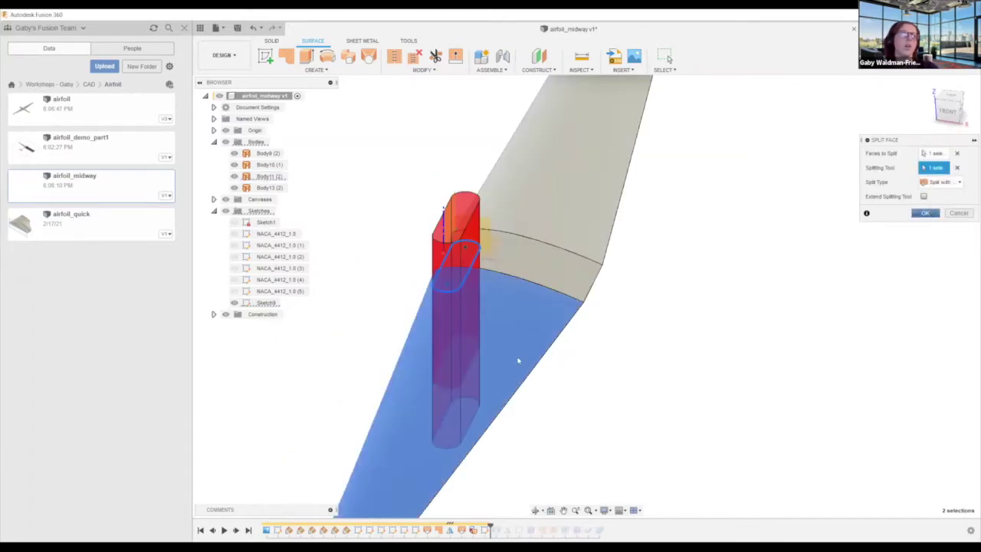
scroll(468, 364, up, 5)
- Try deleting the slot-shaped face from the mirrored wing half, and undo the deletion
click(468, 364)
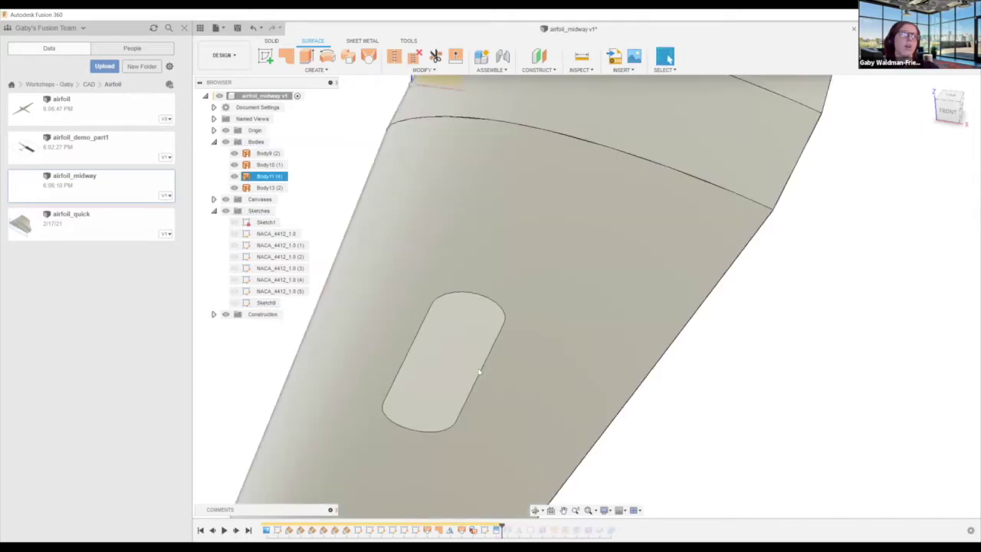
shift+middle_drag(506, 377, 487, 398)
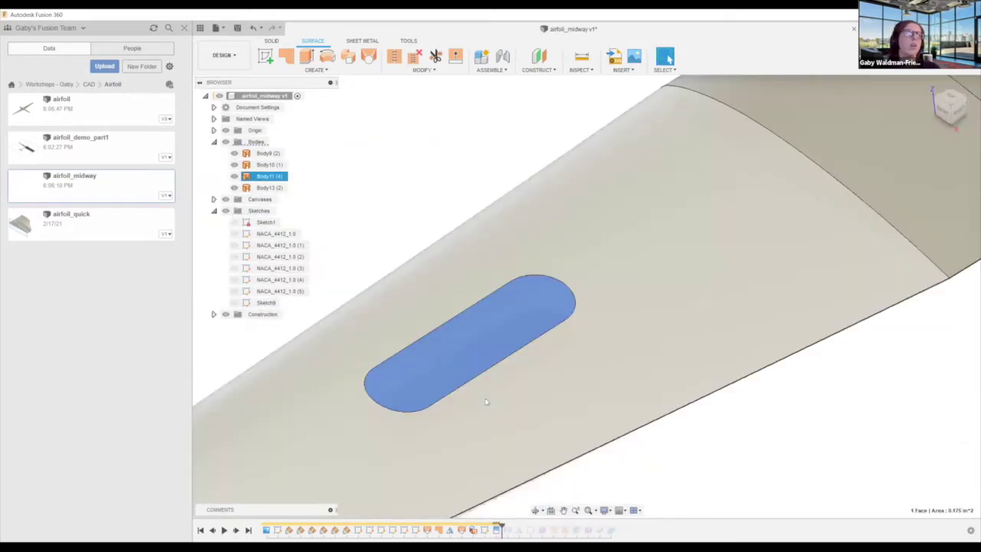
key(Delete)
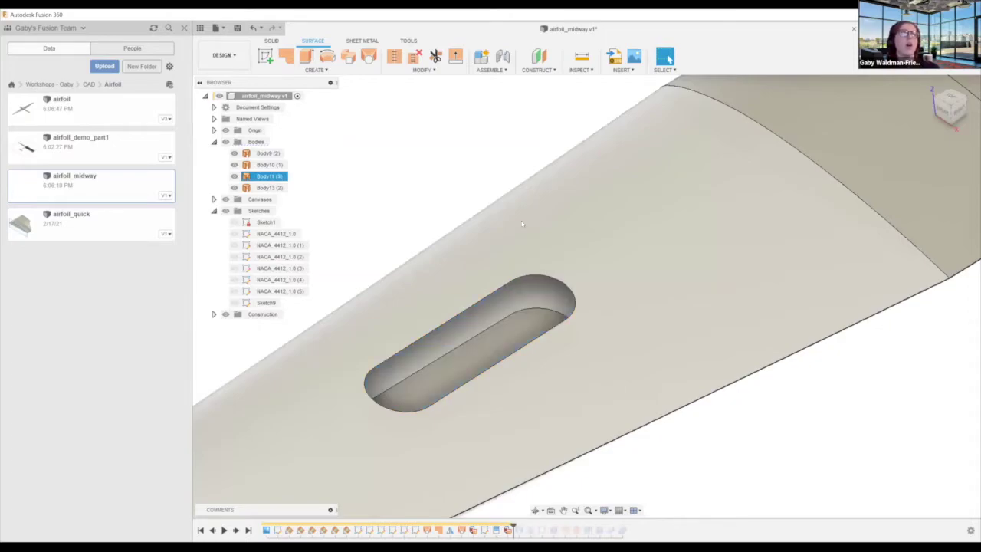
key(ctrl+z)
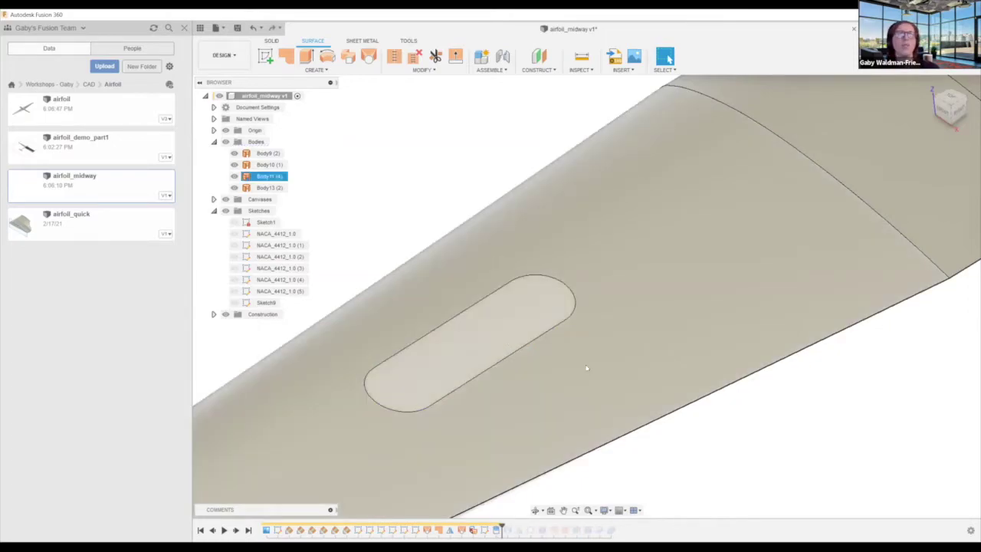
- Delete the slot-shaped face from the mirrored wing half's upper surface and examine the opening
click(741, 450)
shift+middle_drag(595, 418, 587, 284)
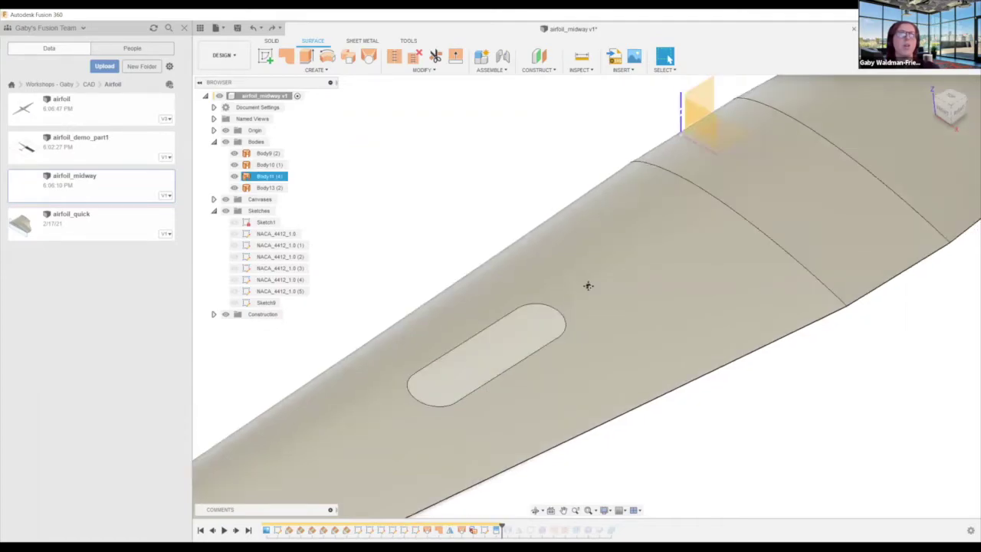
shift+middle_drag(564, 317, 805, 499)
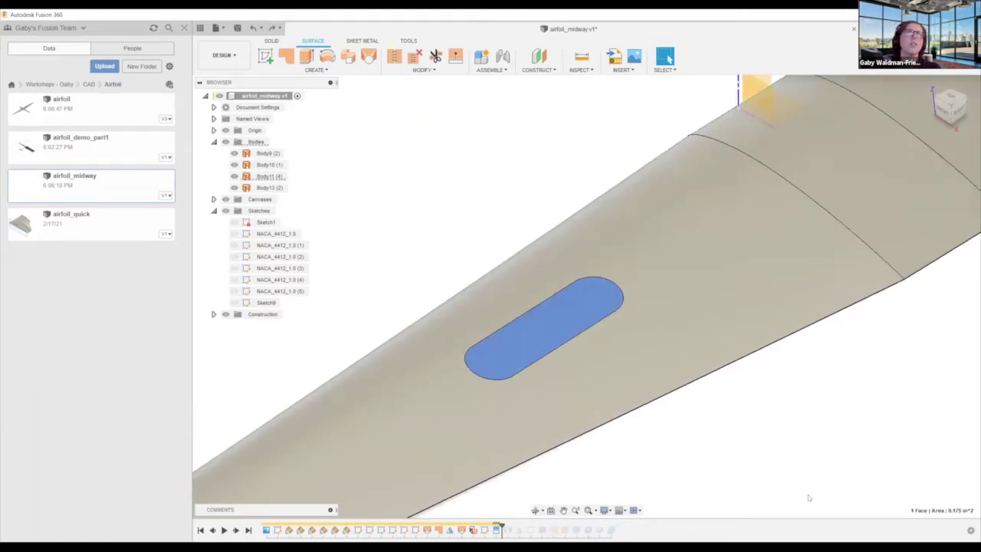
key(Delete)
scroll(547, 348, up, 3)
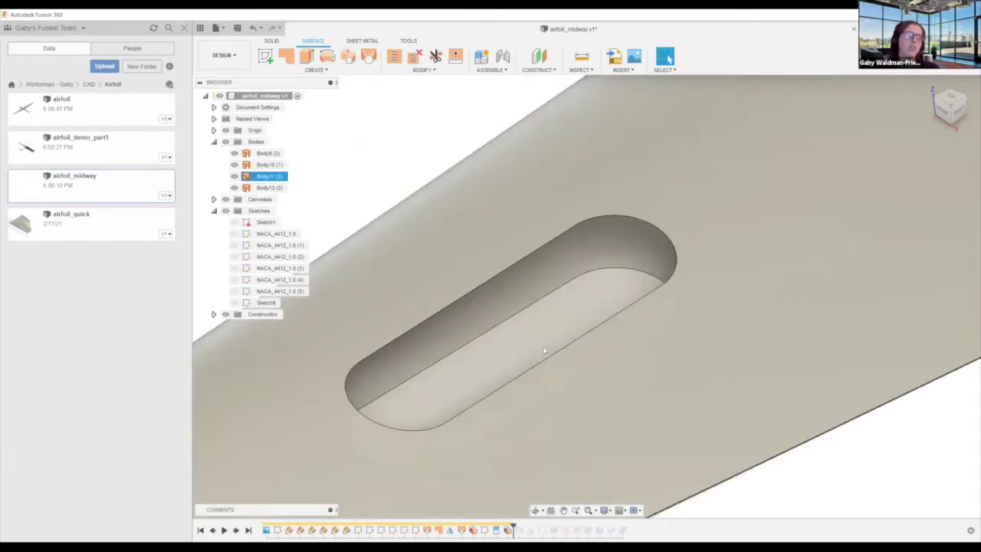
shift+middle_drag(579, 315, 608, 276)
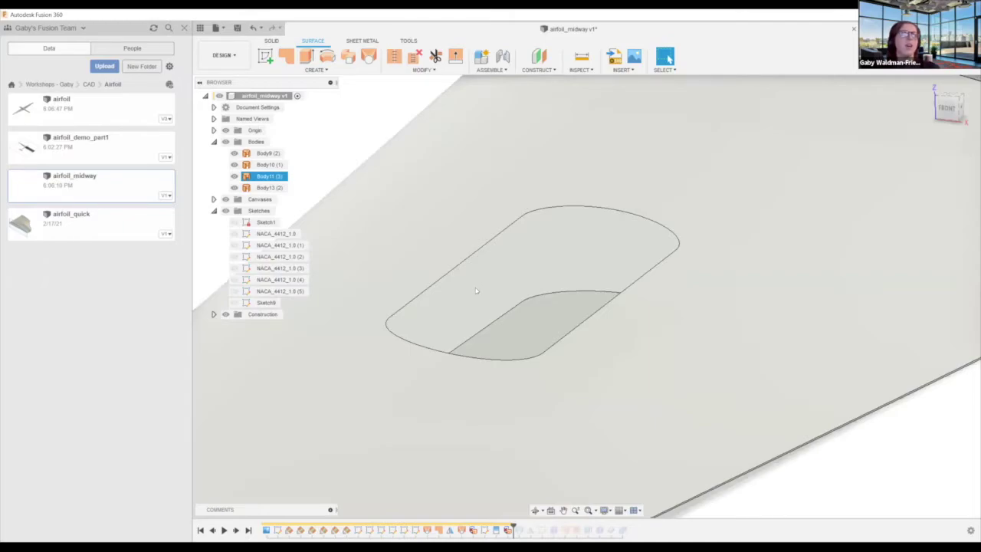
scroll(483, 292, up, 2)
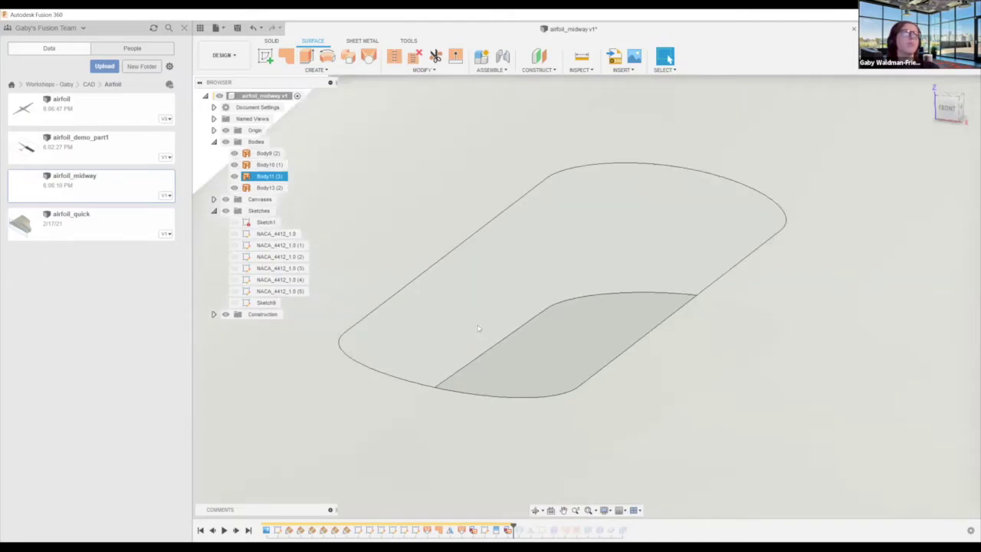
- Create a normal ruled surface with distance -0.050 in from the slot opening's edge down into the wing
shift+middle_drag(479, 341, 499, 291)
scroll(476, 341, down, 4)
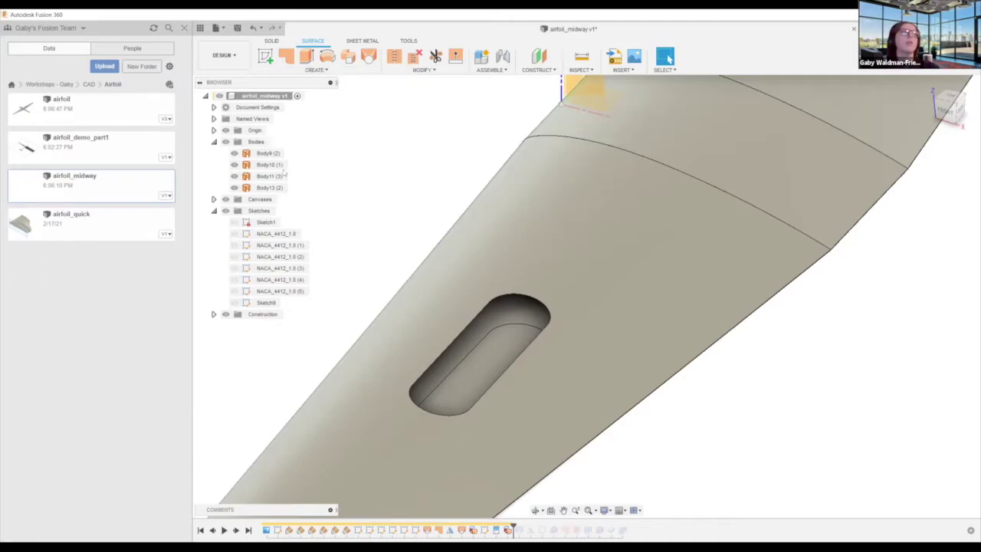
click(471, 297)
drag(471, 302, 470, 323)
mouse_move(531, 358)
shift+middle_down()
mouse_move(564, 355)
mouse_move(530, 359)
shift+middle_up()
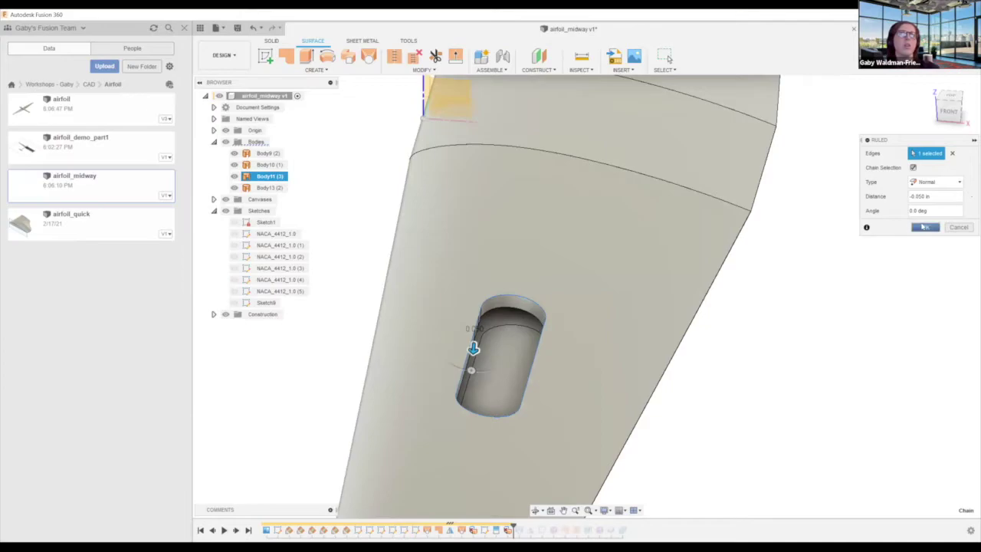
key(Return)
- Add a second normal ruled surface of 0.050 in from the first one's lower edge, forming an inward ledge around the slot
right_click(749, 332)
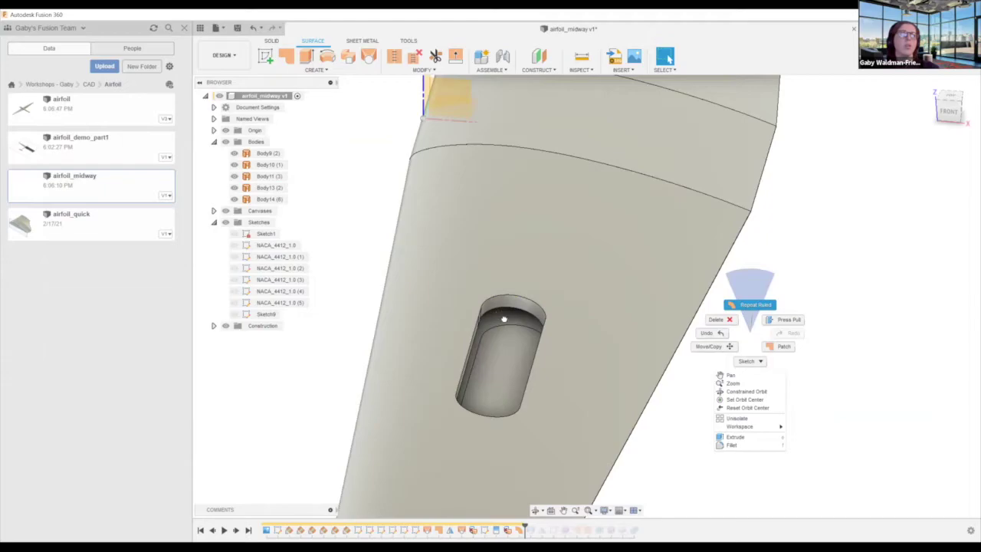
click(505, 319)
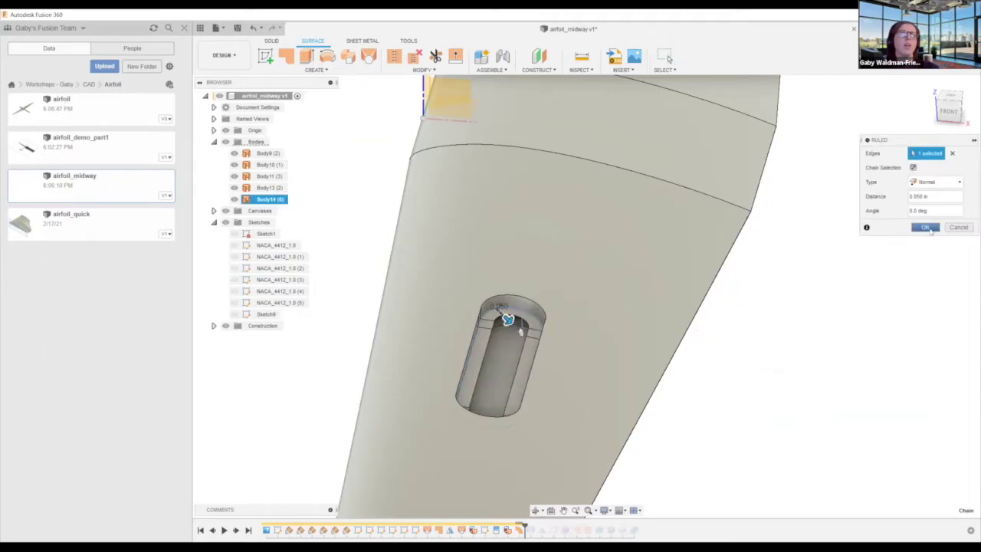
key(Return)
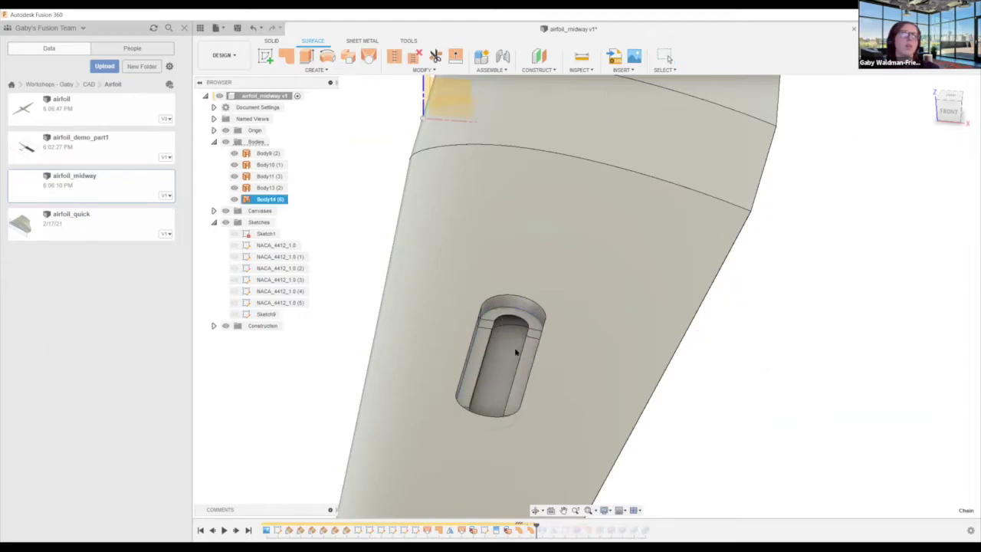
- Delete the slot-shaped face from the underside of the mirrored wing half
scroll(537, 329, up, 2)
shift+middle_drag(545, 342, 512, 347)
click(512, 346)
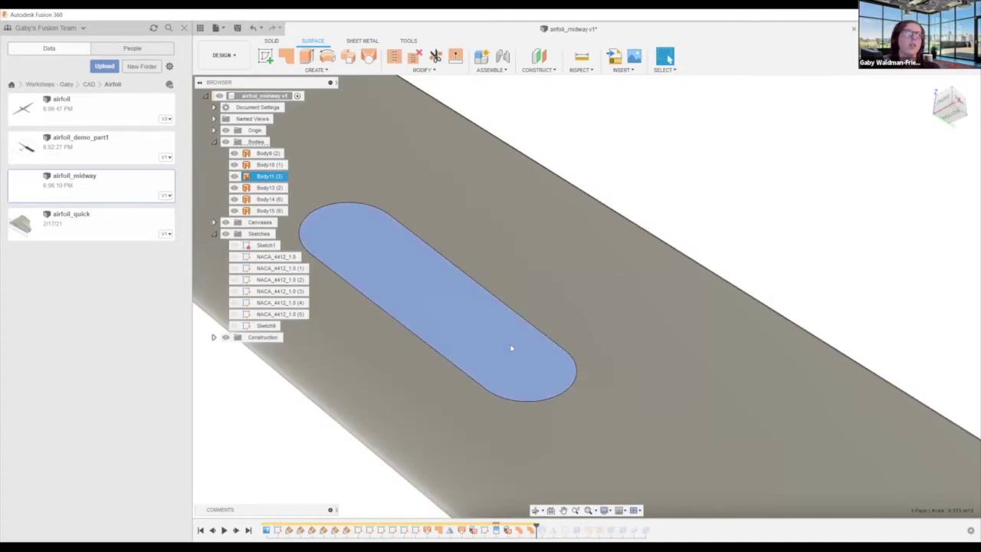
key(Delete)
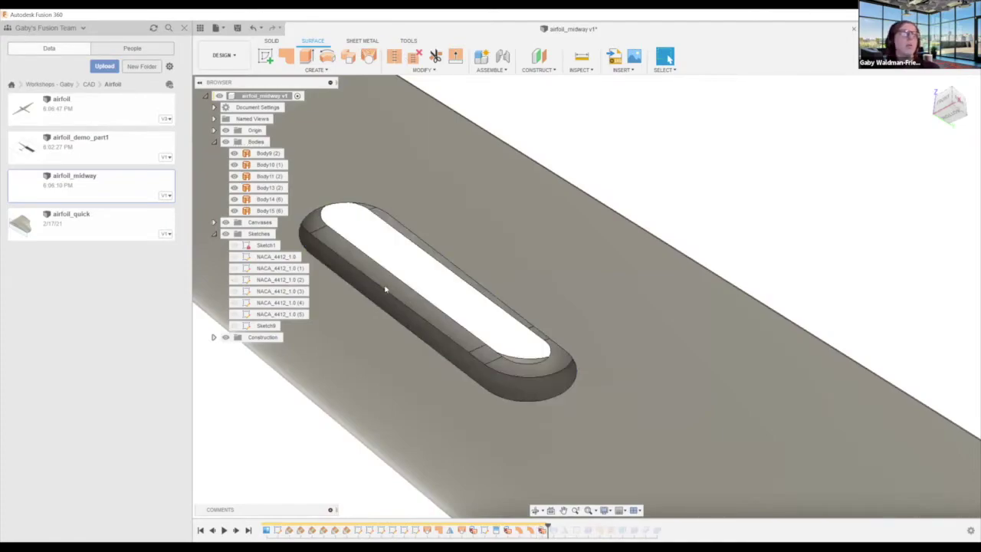
- Loft a new surface body between the ledge's inner edge and the edge of the underside slot opening
scroll(399, 312, up, 2)
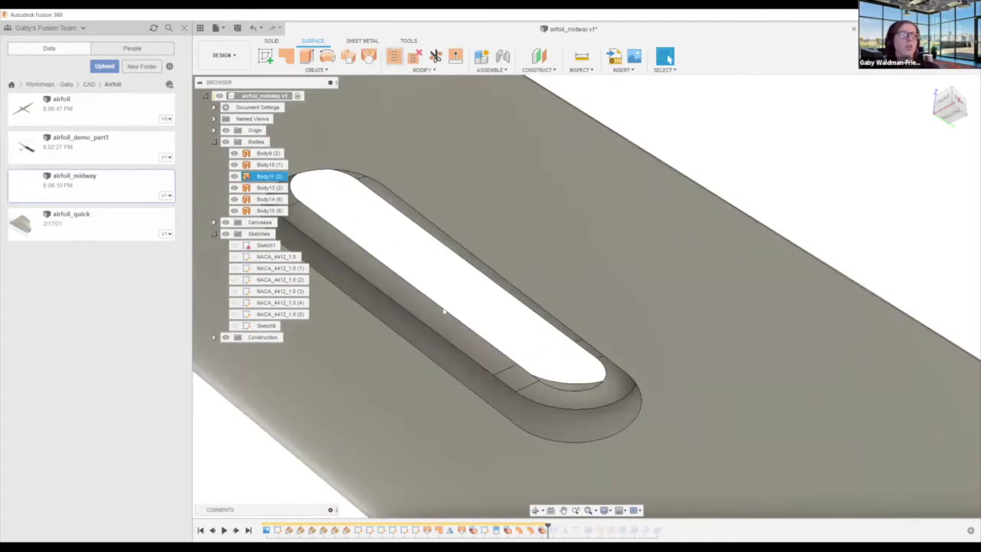
click(573, 351)
click(539, 235)
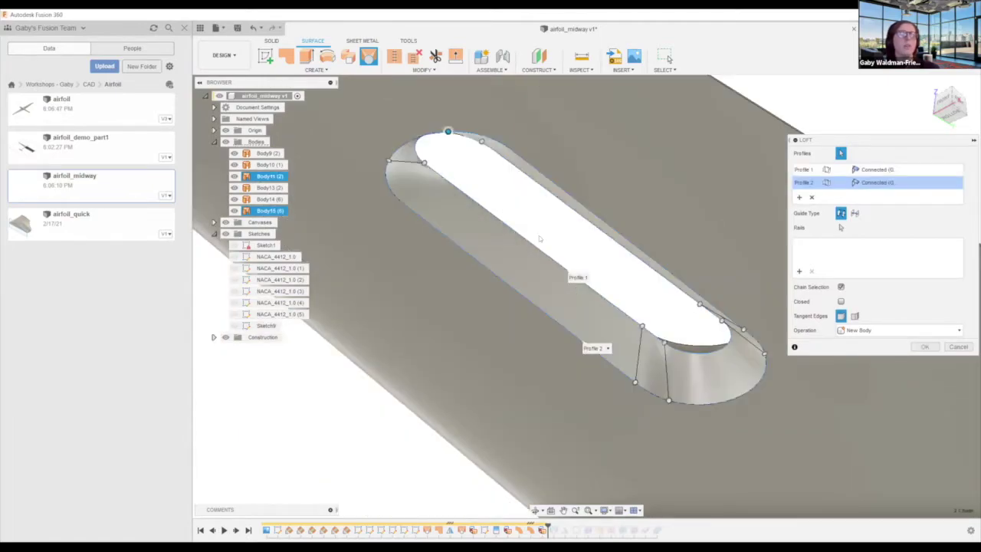
scroll(563, 272, down, 3)
shift+middle_drag(563, 272, 583, 254)
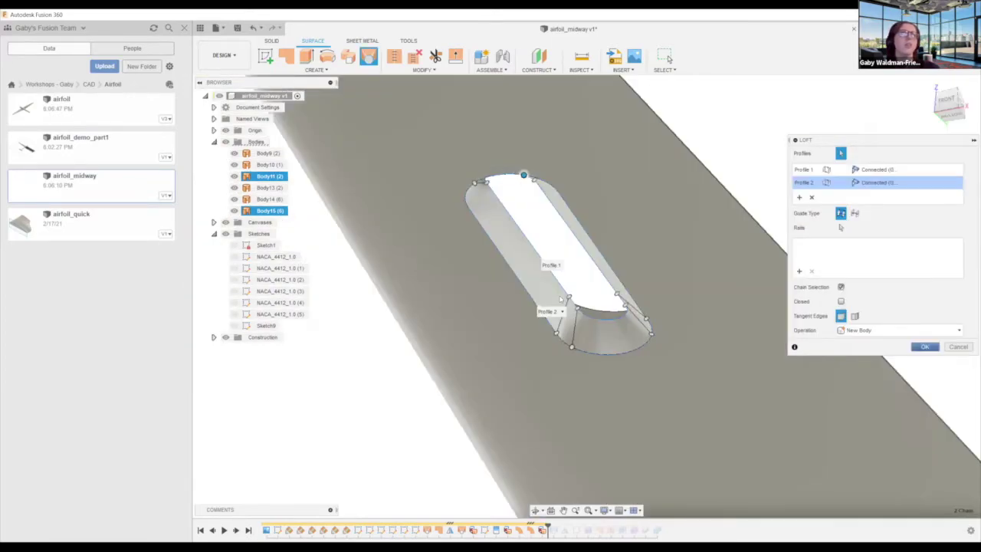
click(926, 347)
- Examine the lofted slot walls and ledge from below and above the mirrored wing half
scroll(623, 342, up, 3)
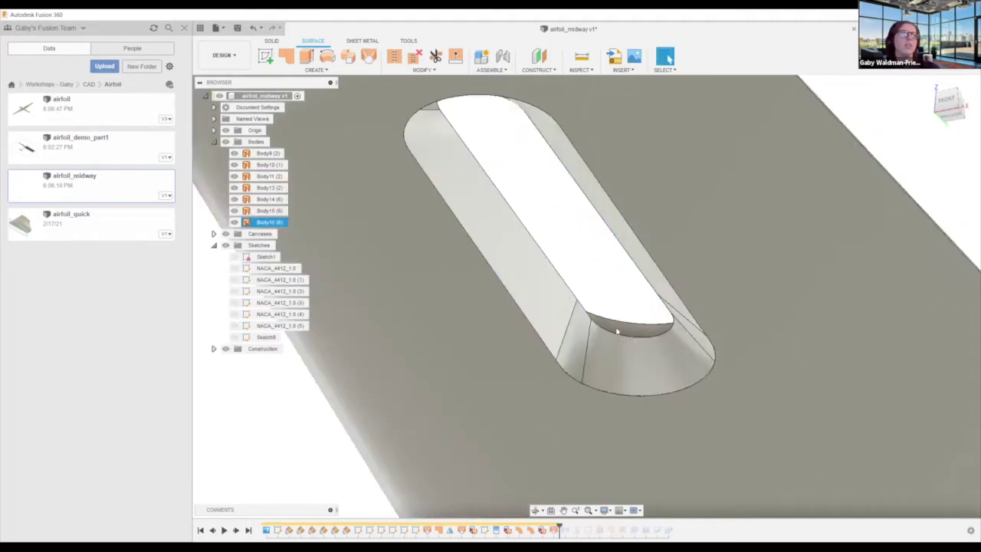
scroll(583, 489, down, 2)
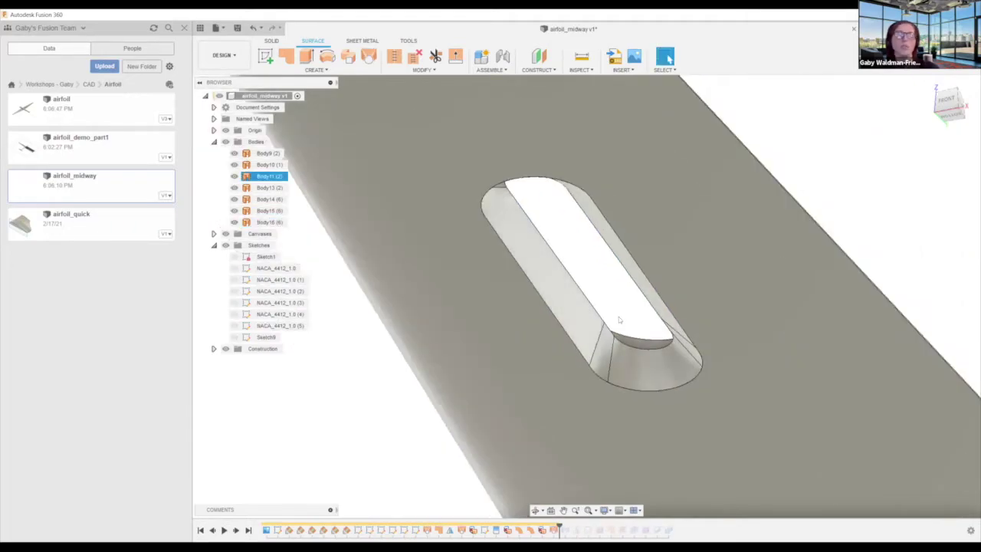
shift+middle_drag(619, 307, 598, 349)
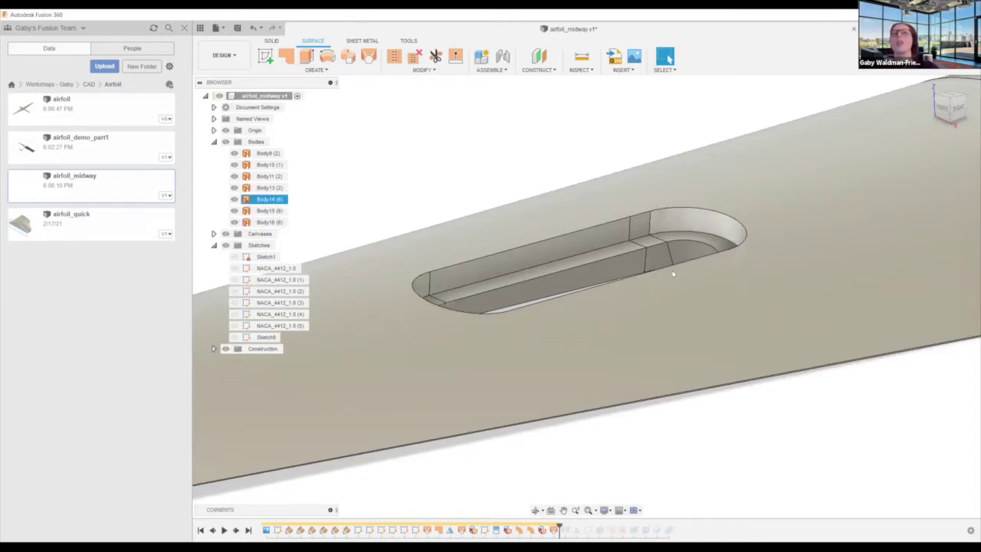
scroll(541, 309, down, 2)
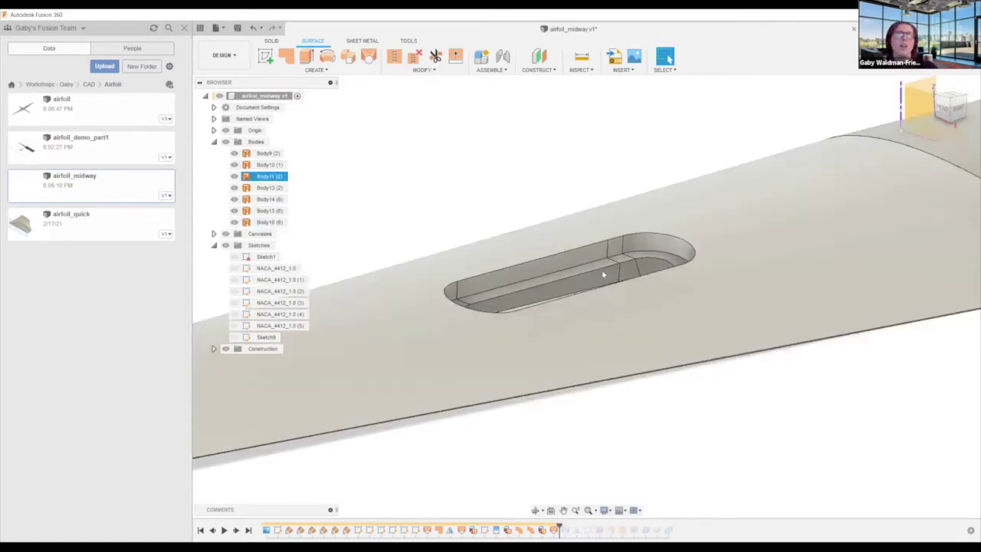
shift+middle_drag(458, 185, 725, 402)
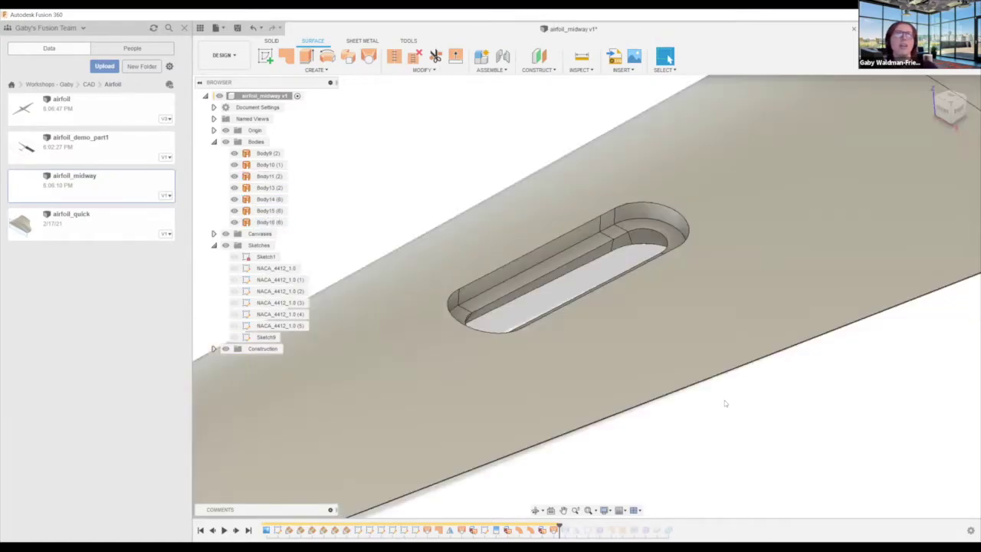
click(600, 364)
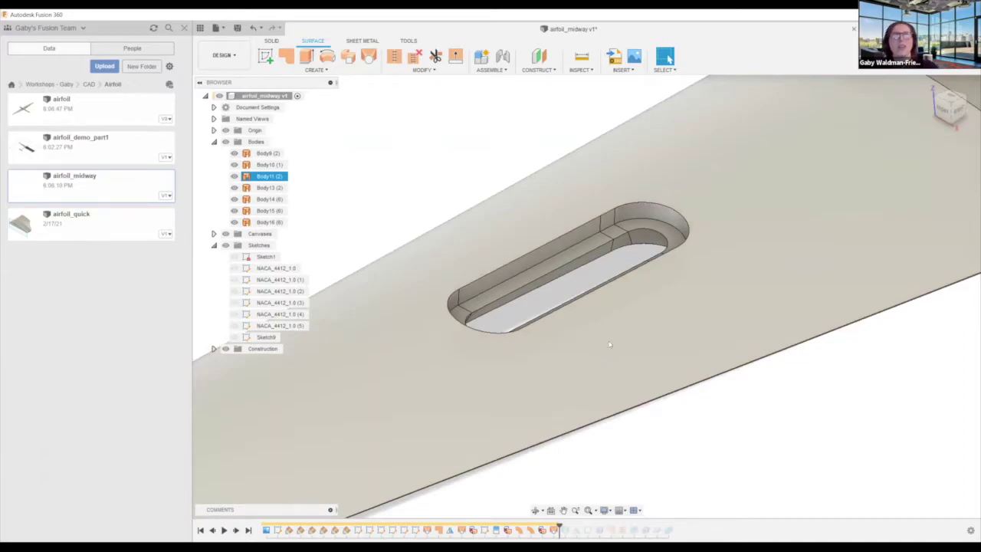
scroll(599, 348, down, 3)
scroll(614, 295, up, 3)
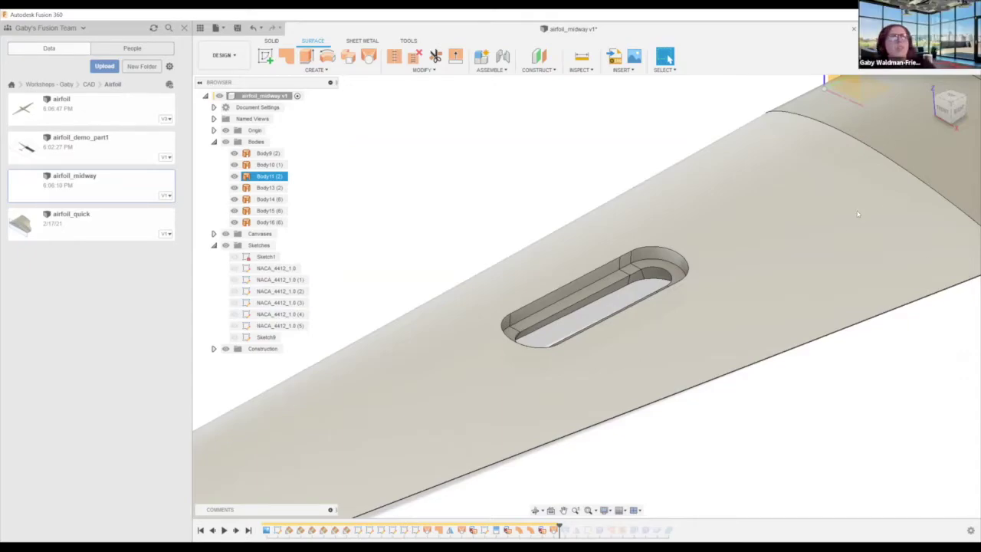
click(935, 370)
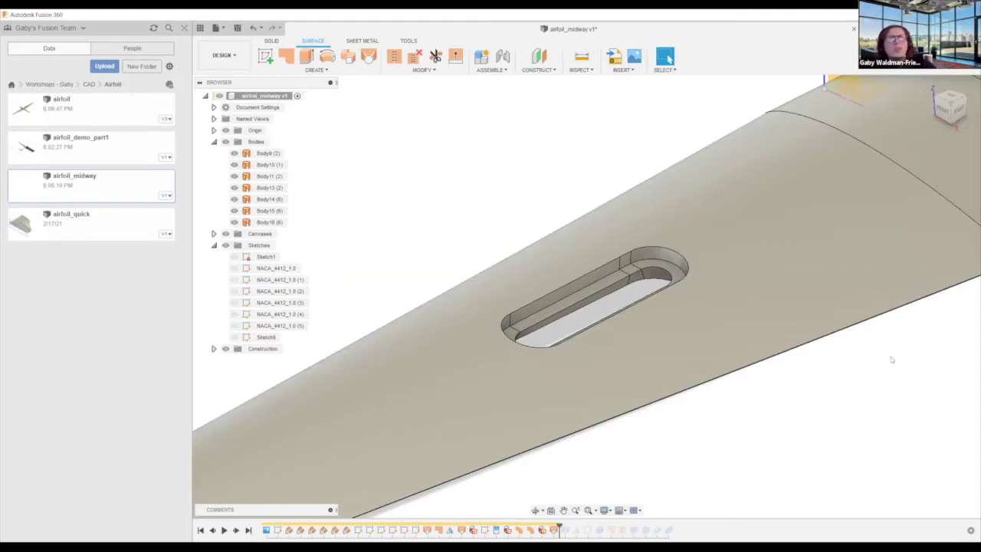
click(860, 310)
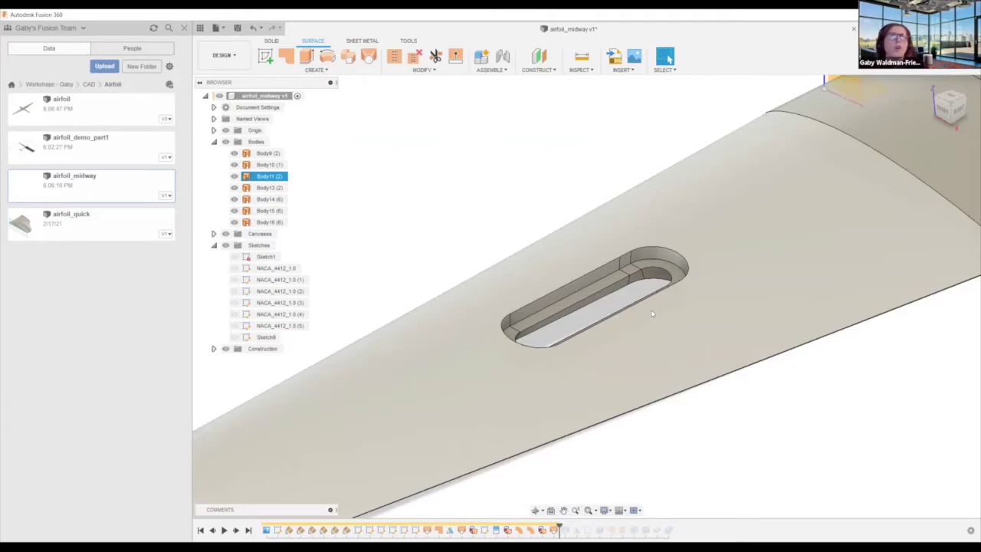
- Patch the open airfoil end at the mirrored wing half's tip as a new body with Connected edges
scroll(657, 317, down, 4)
scroll(684, 349, down, 3)
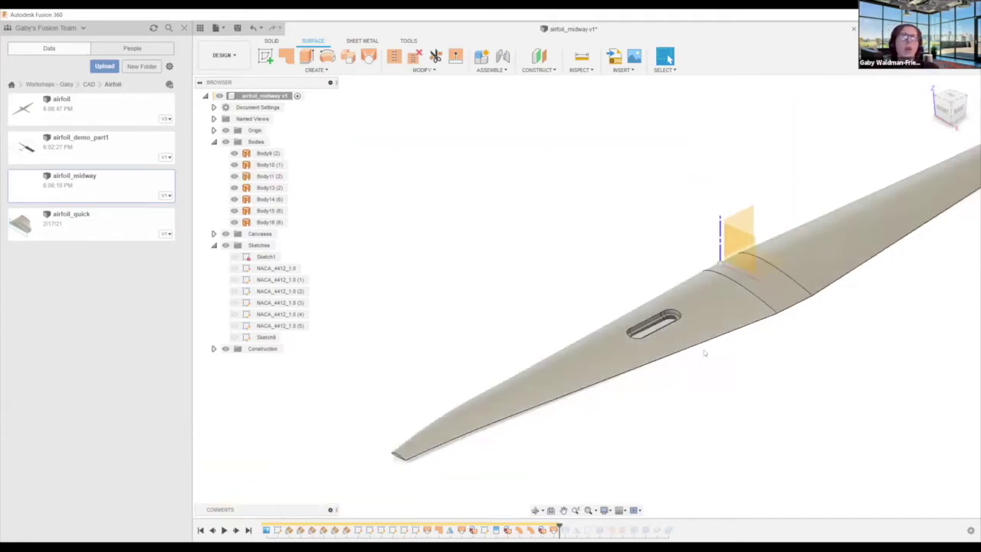
scroll(702, 327, up, 3)
mouse_move(687, 328)
shift+middle_down()
mouse_move(709, 315)
mouse_move(688, 335)
mouse_move(664, 338)
mouse_move(696, 341)
shift+middle_up()
scroll(408, 432, up, 5)
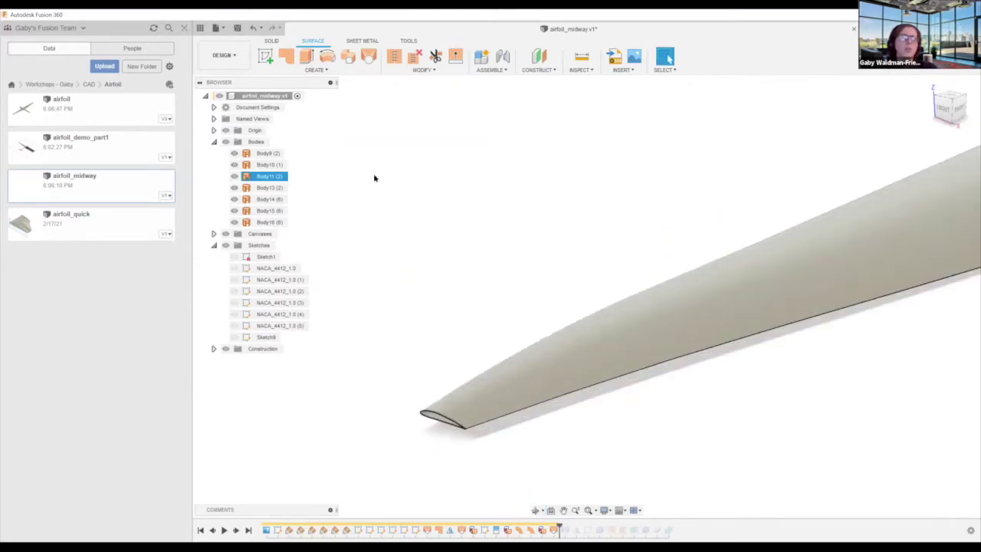
click(285, 56)
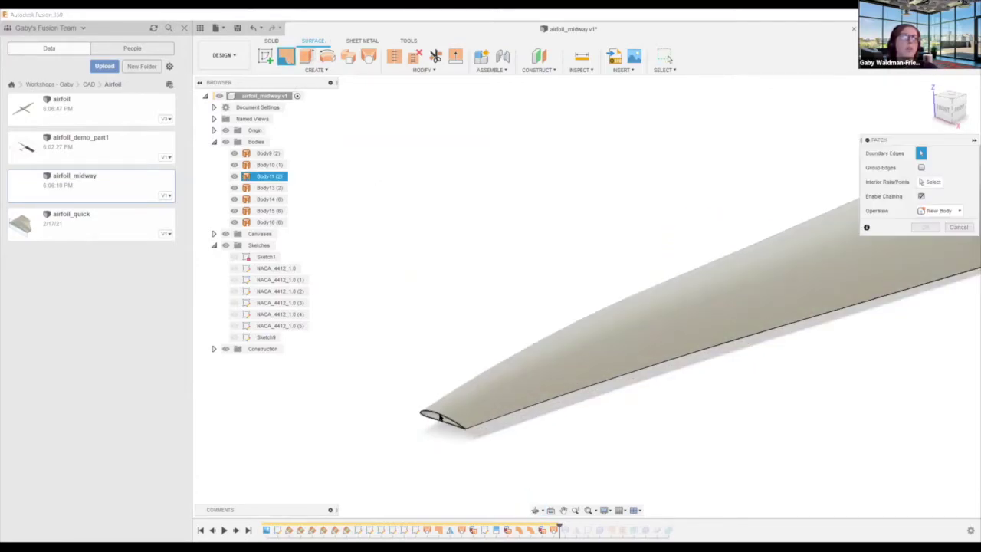
click(925, 269)
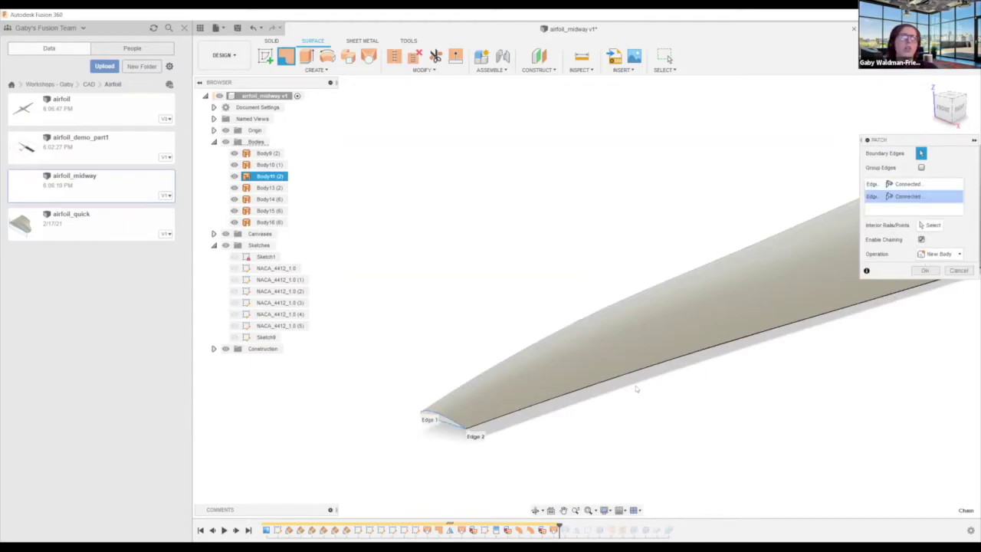
scroll(586, 355, down, 5)
middle_drag(606, 368, 376, 383)
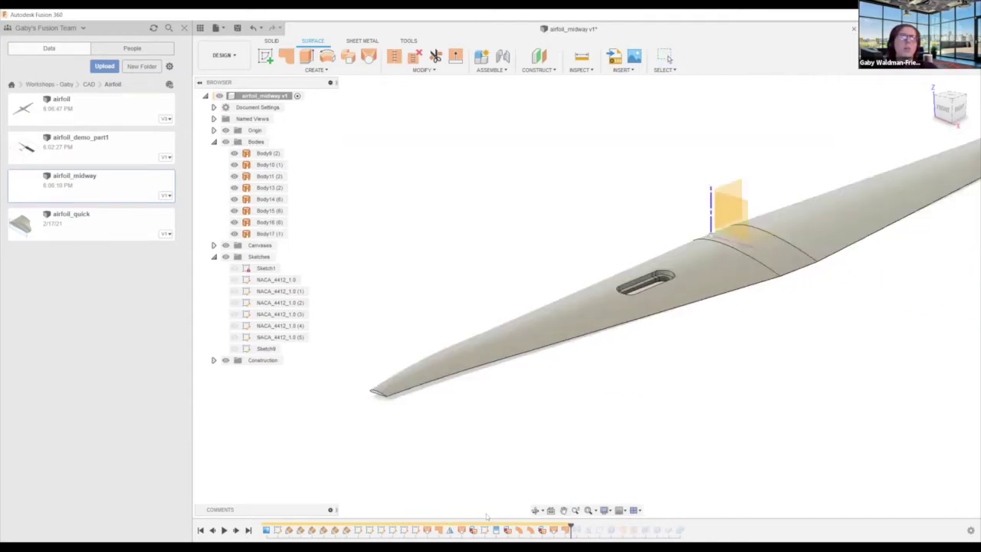
- Edit the original wing half's tip patch to use Connected edge continuity, and inspect the mirrored tip
right_click(438, 529)
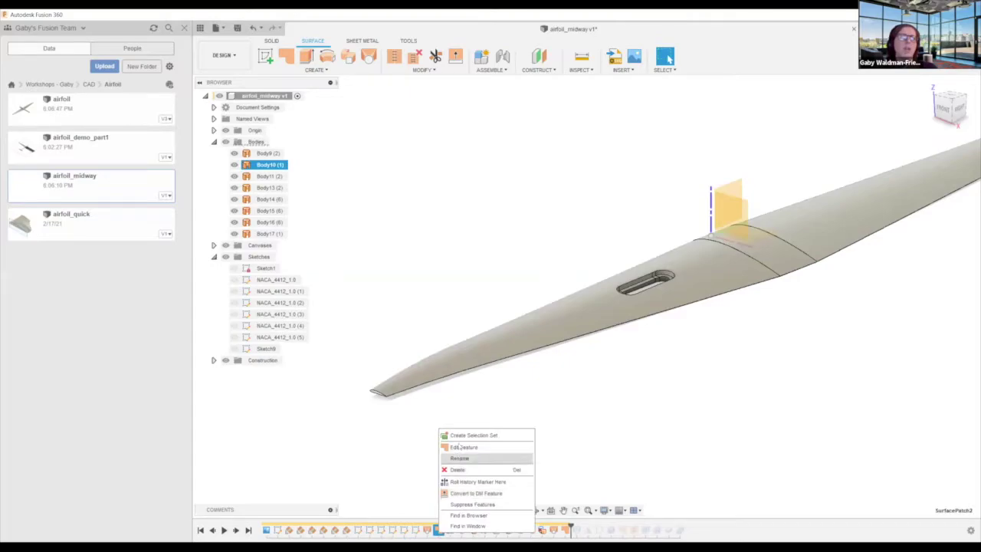
click(461, 446)
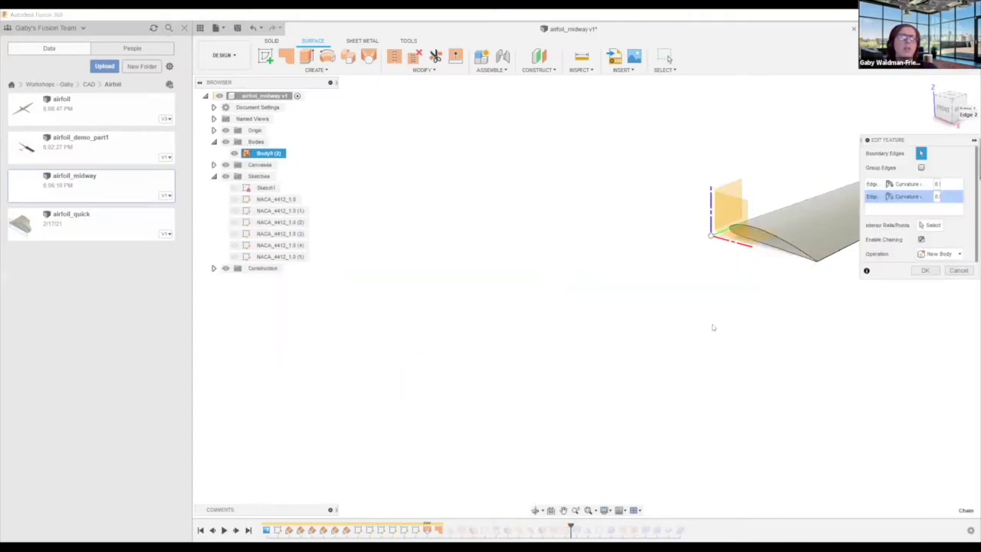
middle_drag(832, 243, 382, 492)
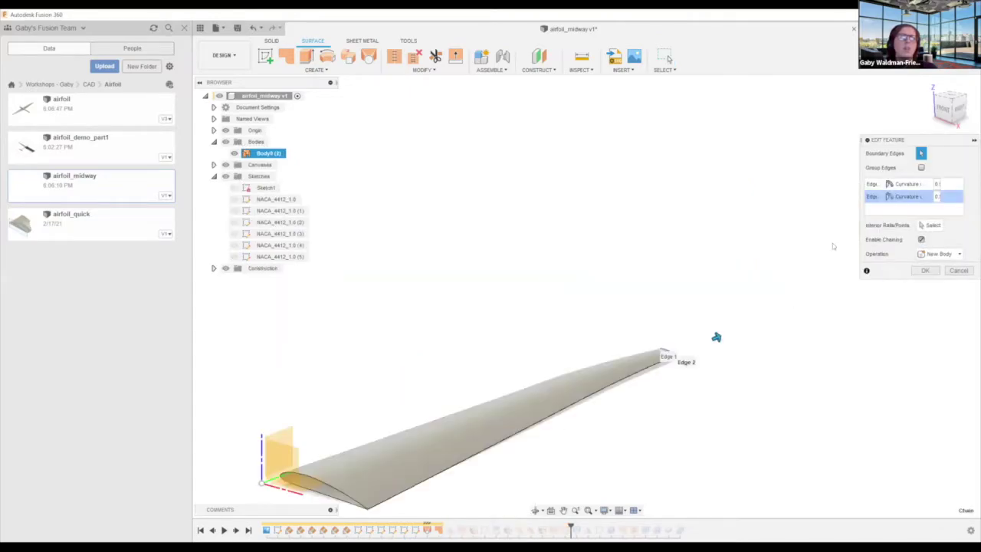
click(914, 200)
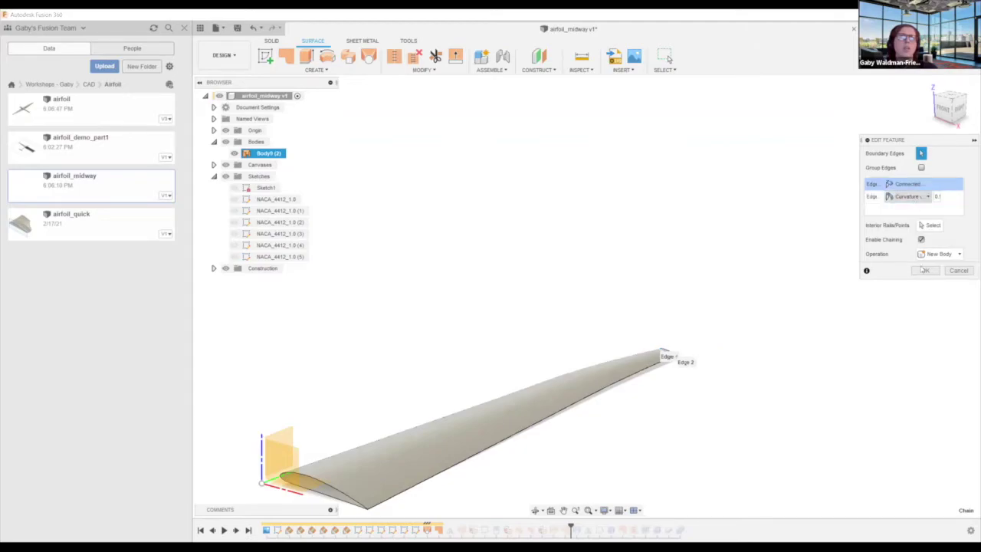
click(923, 270)
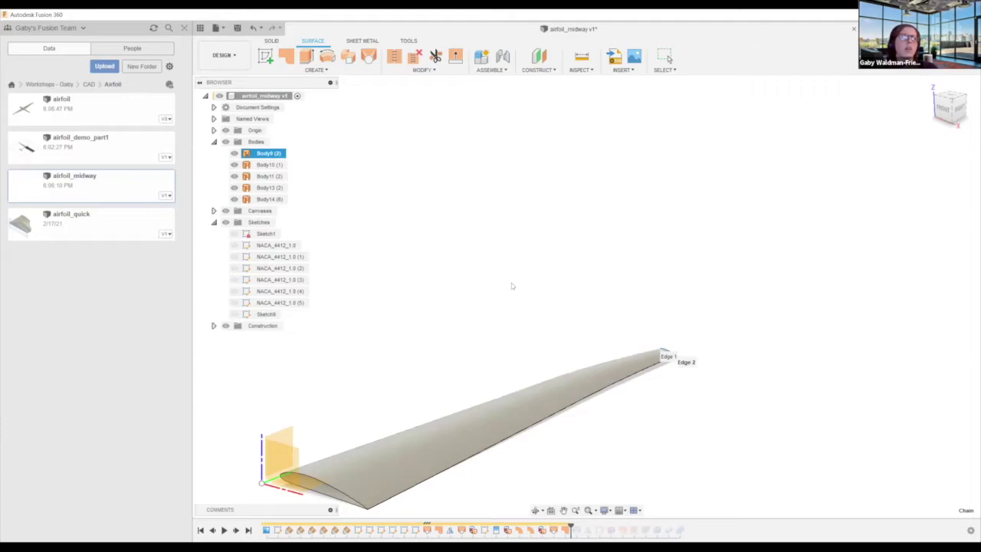
scroll(428, 436, down, 3)
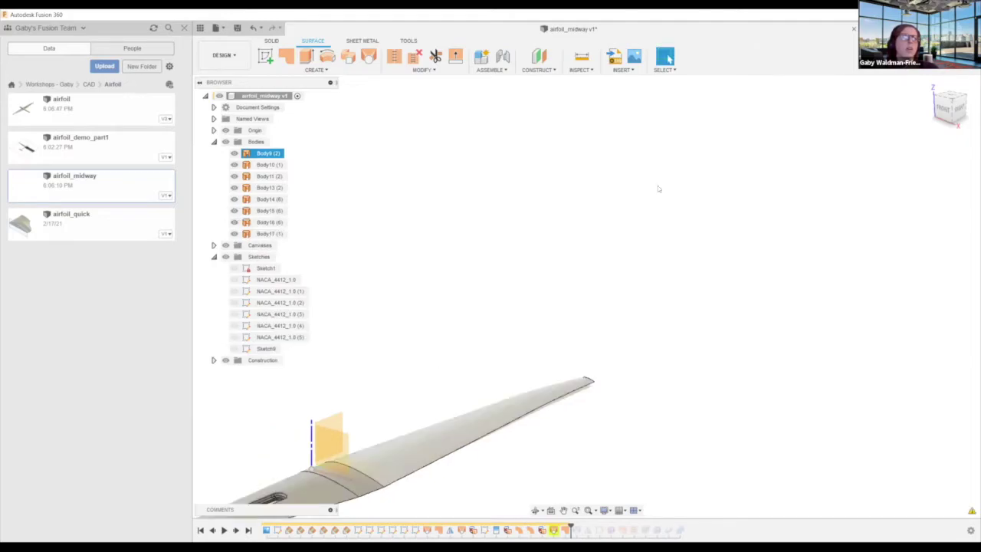
middle_drag(428, 436, 657, 185)
scroll(284, 375, up, 3)
middle_drag(341, 372, 405, 396)
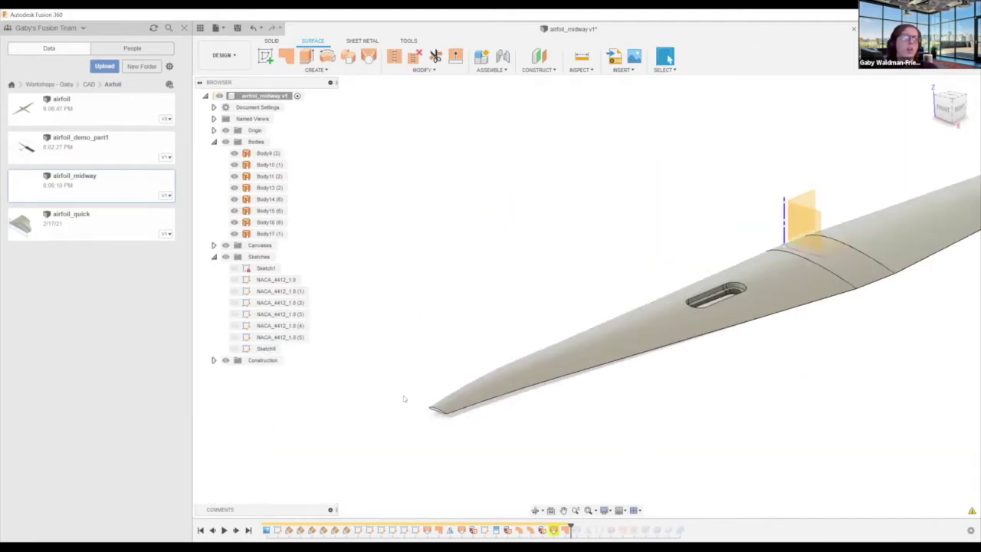
scroll(447, 421, up, 5)
click(423, 407)
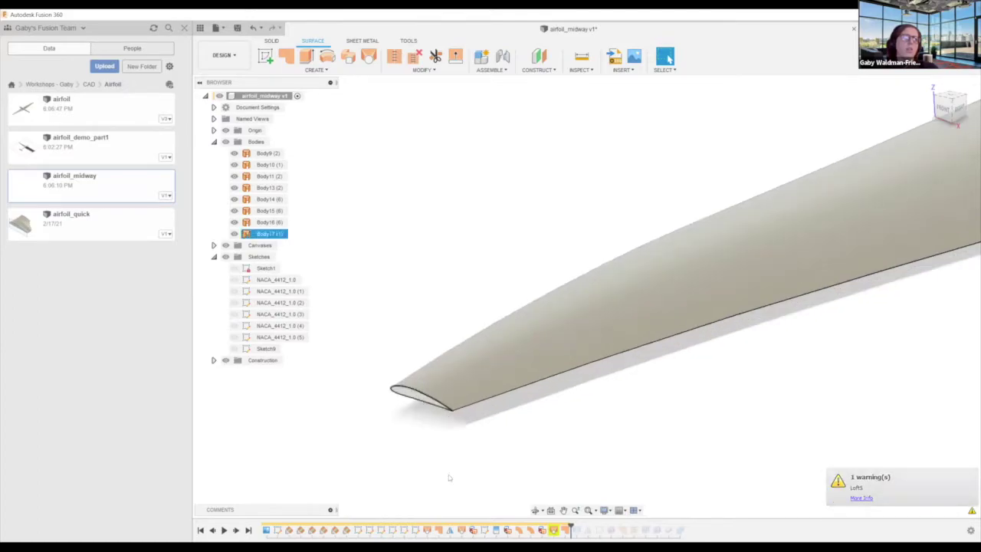
scroll(553, 537, up, 2)
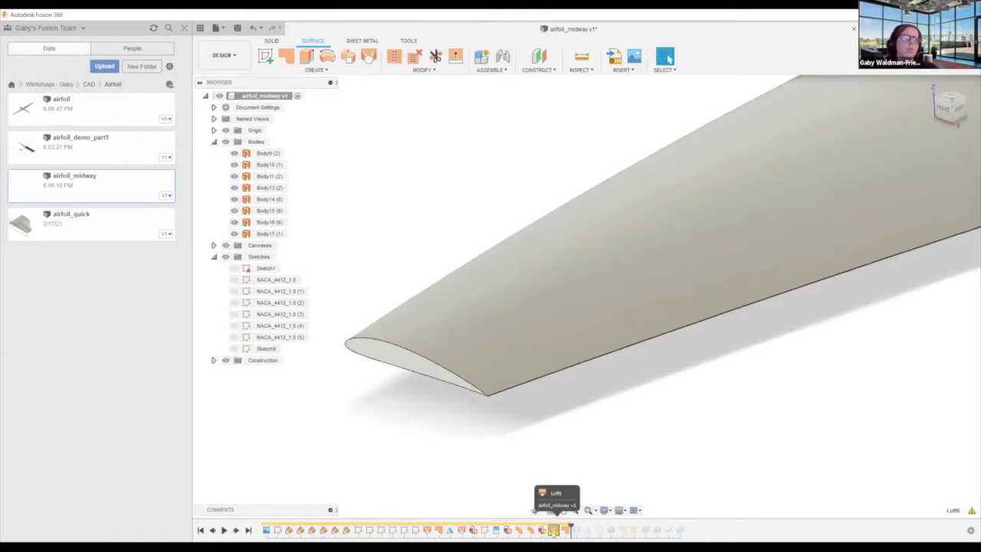
- Edit the lower slot loft, reselecting the ledge's inner edge and the underside slot opening's edge as its two profiles
right_click(559, 512)
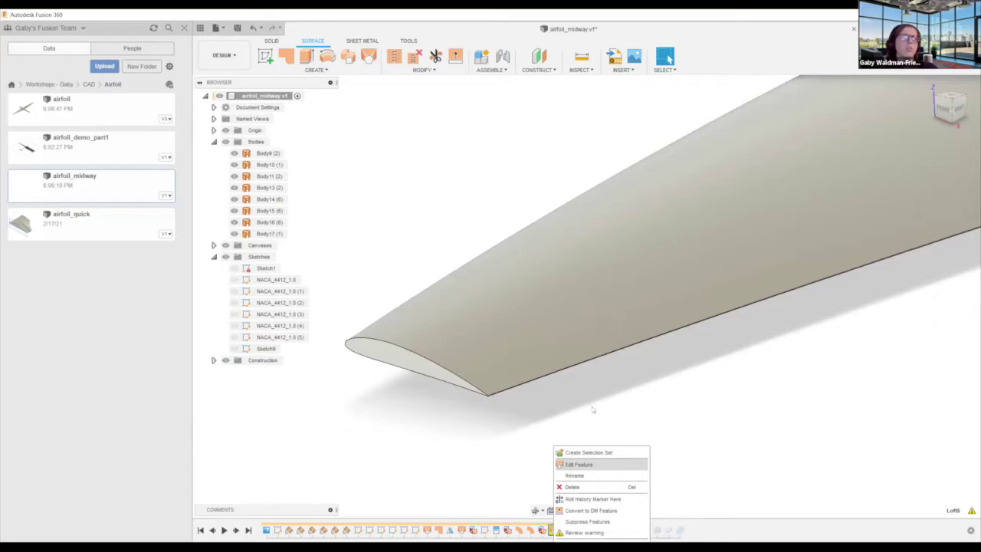
click(573, 465)
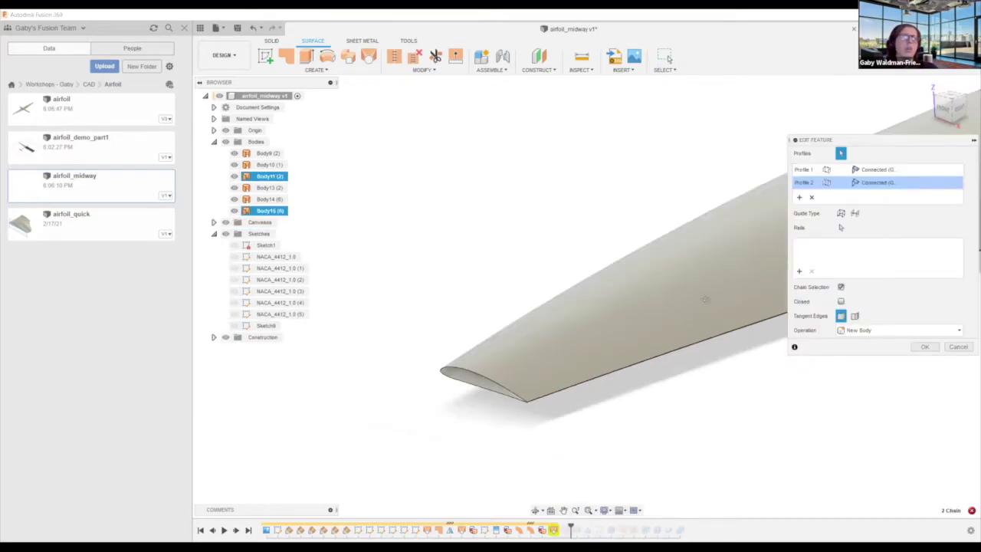
click(958, 346)
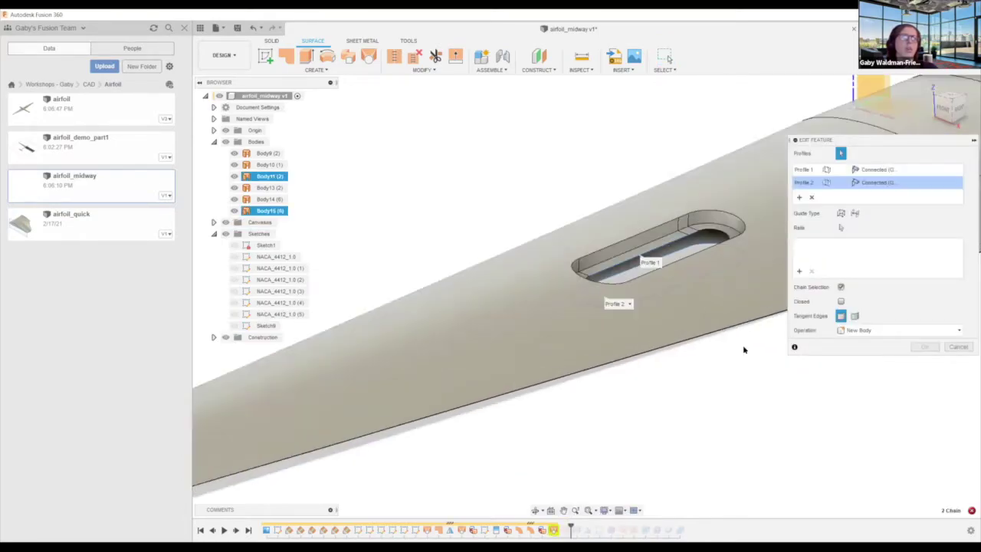
click(812, 197)
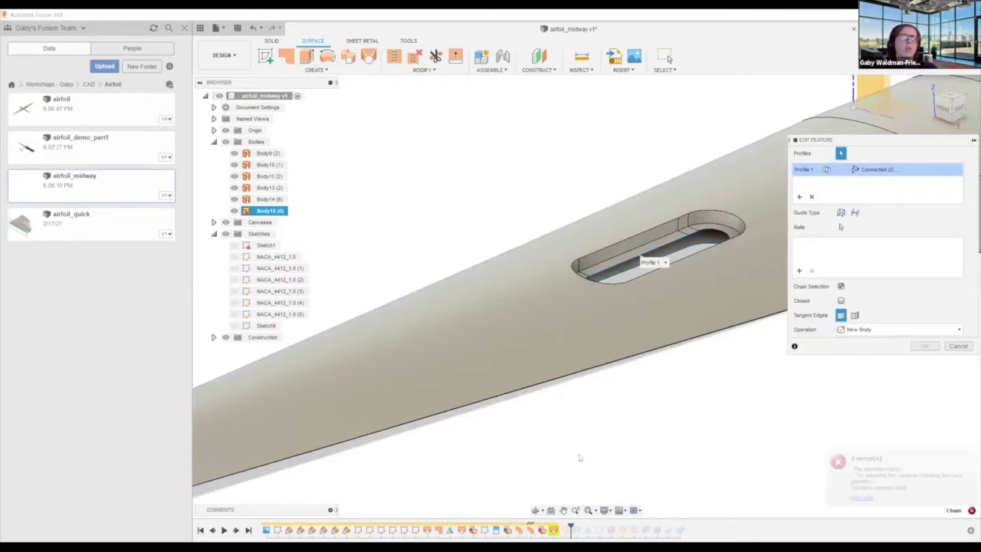
shift+middle_drag(580, 457, 605, 417)
click(606, 418)
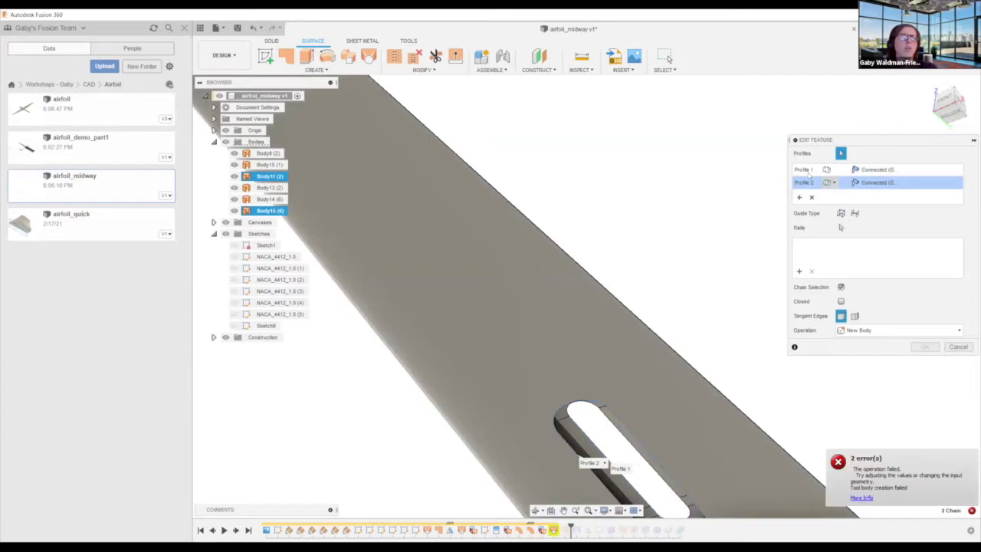
click(612, 469)
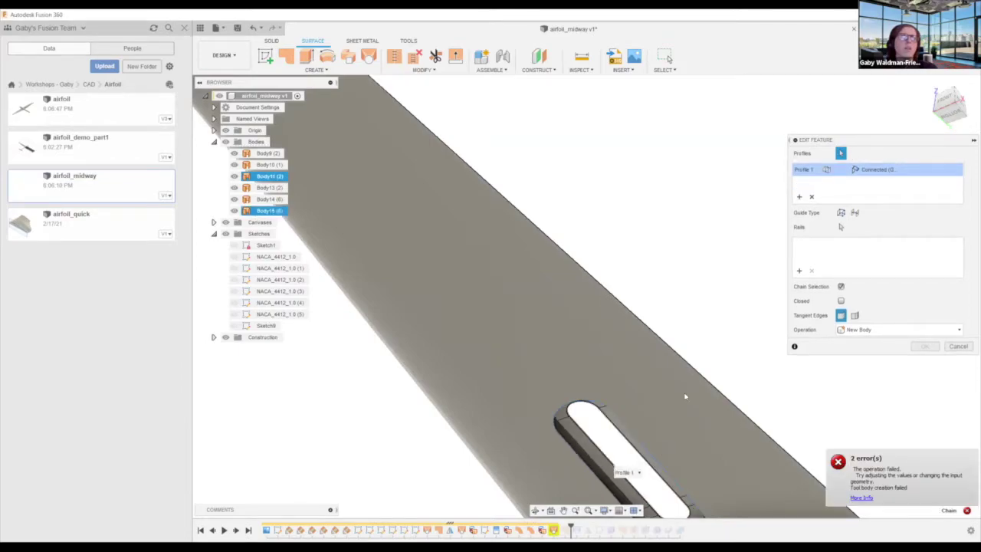
middle_drag(666, 405, 695, 314)
click(642, 373)
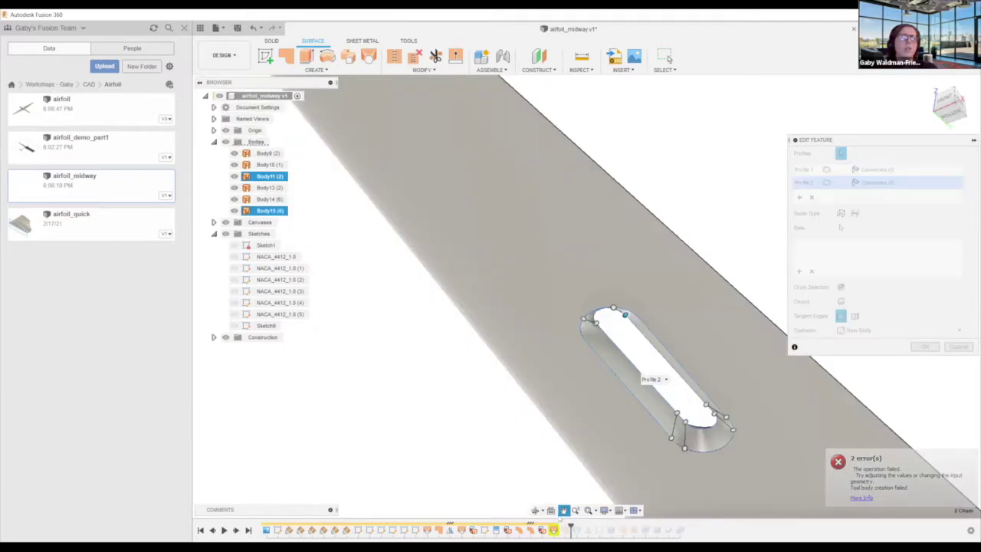
key(Escape)
- Stitch all eight wing, slot and tip surface bodies together into a new body
scroll(619, 306, down, 3)
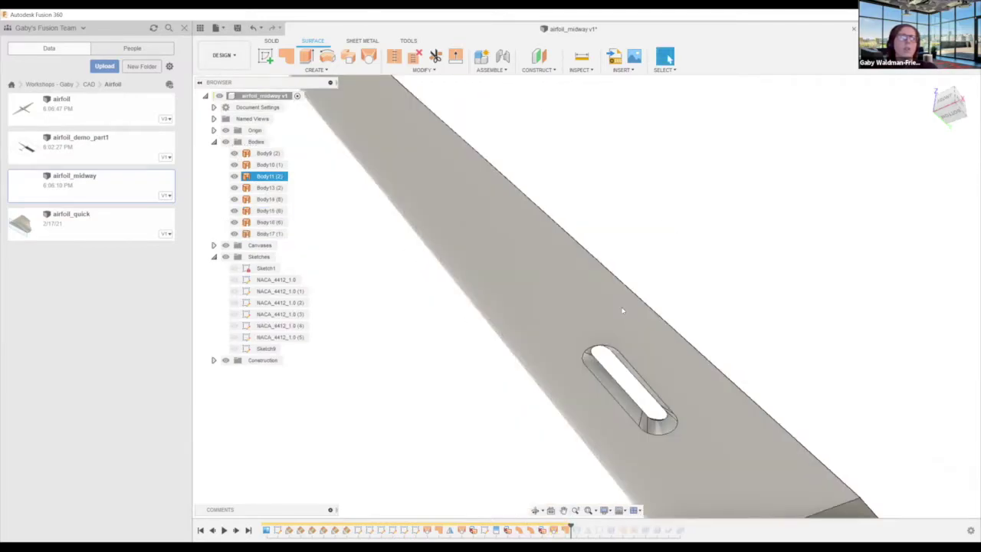
shift+middle_drag(604, 320, 560, 382)
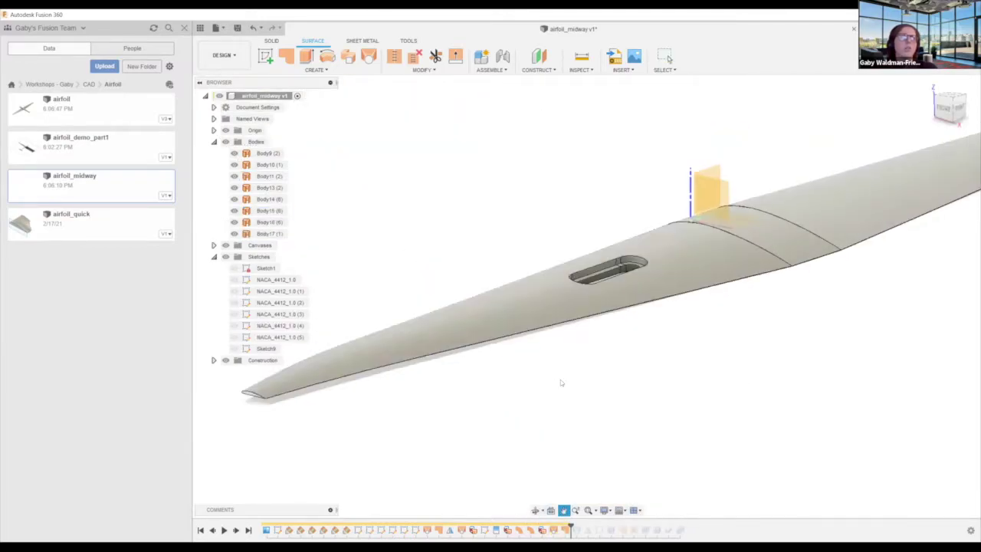
scroll(307, 399, down, 2)
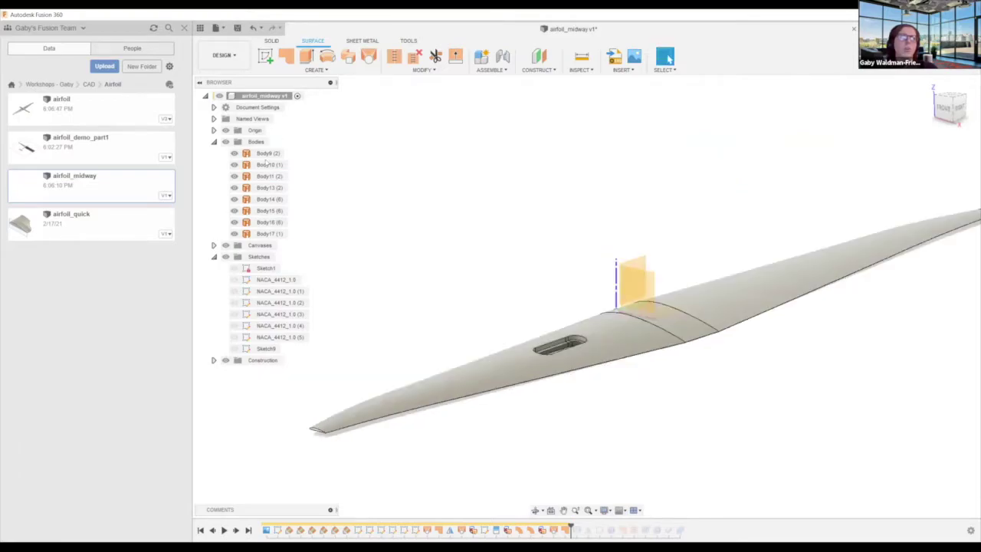
click(655, 358)
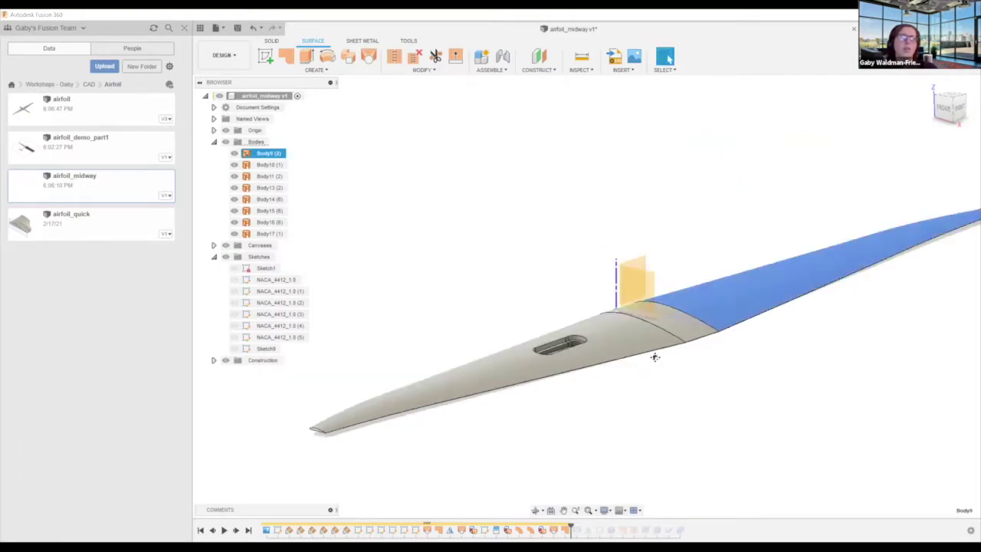
middle_drag(655, 357, 600, 373)
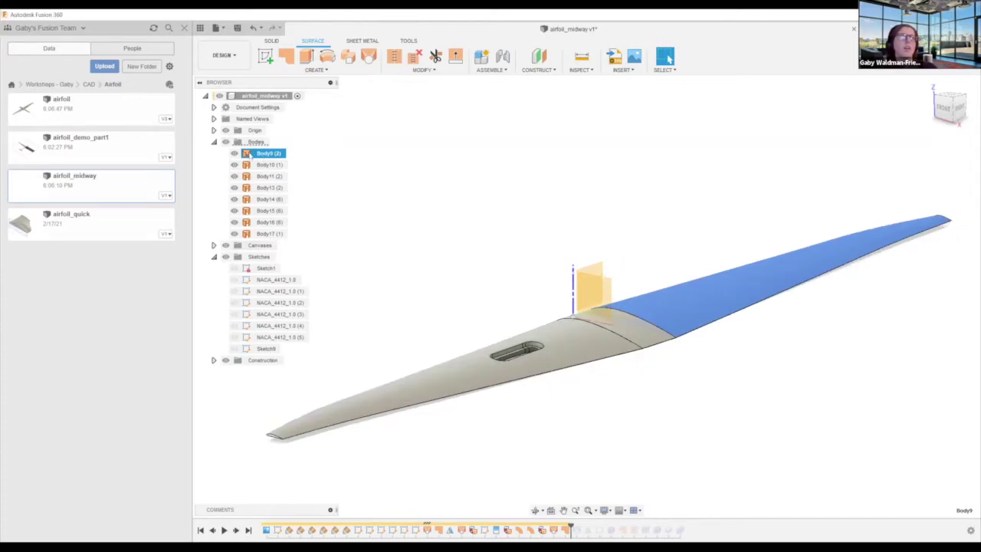
click(270, 233)
shift+click(268, 154)
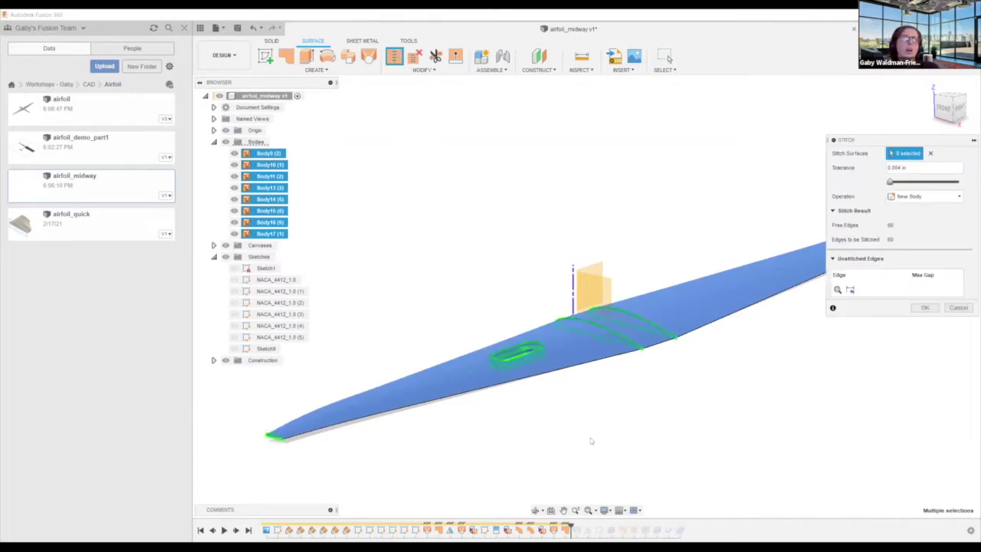
shift+middle_drag(626, 440, 793, 220)
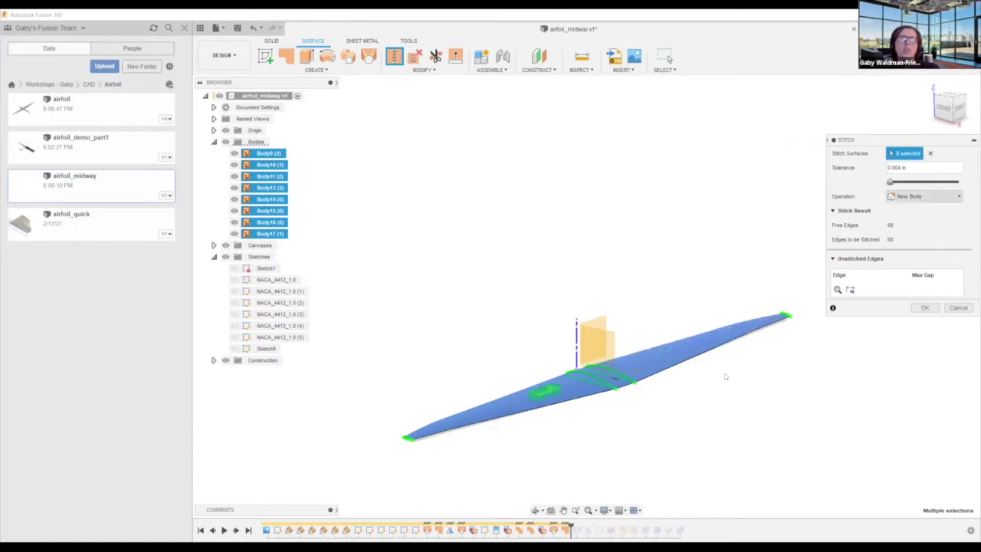
scroll(788, 325, up, 2)
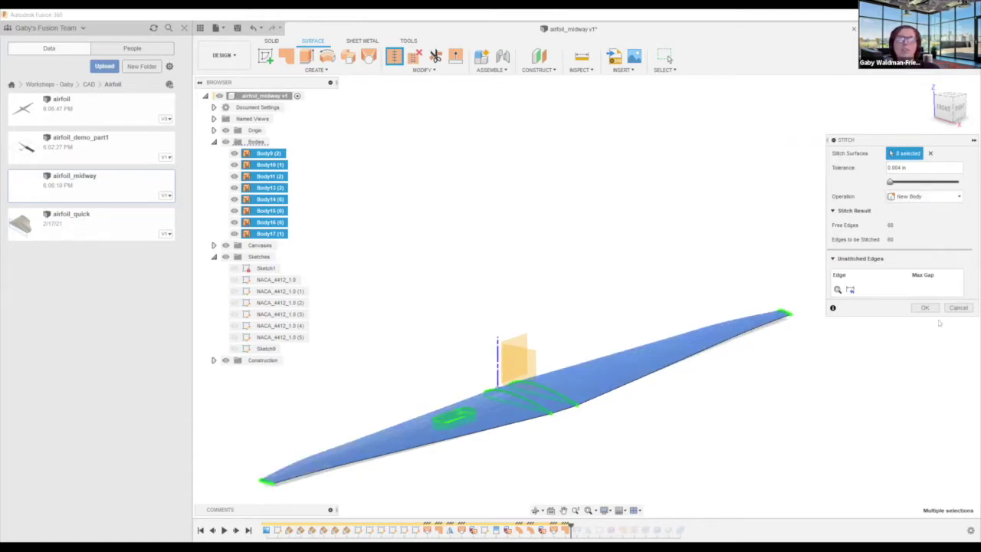
scroll(789, 343, up, 4)
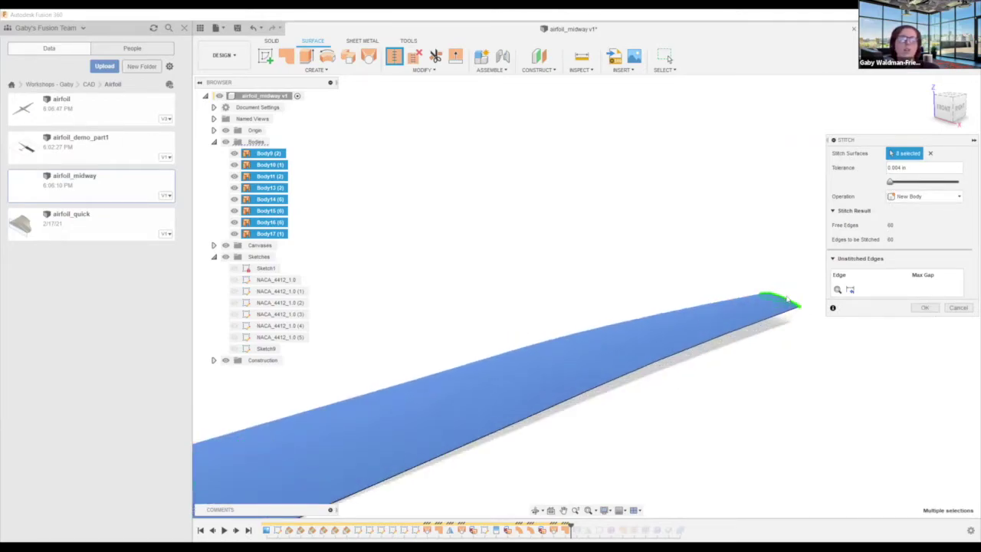
scroll(631, 409, down, 3)
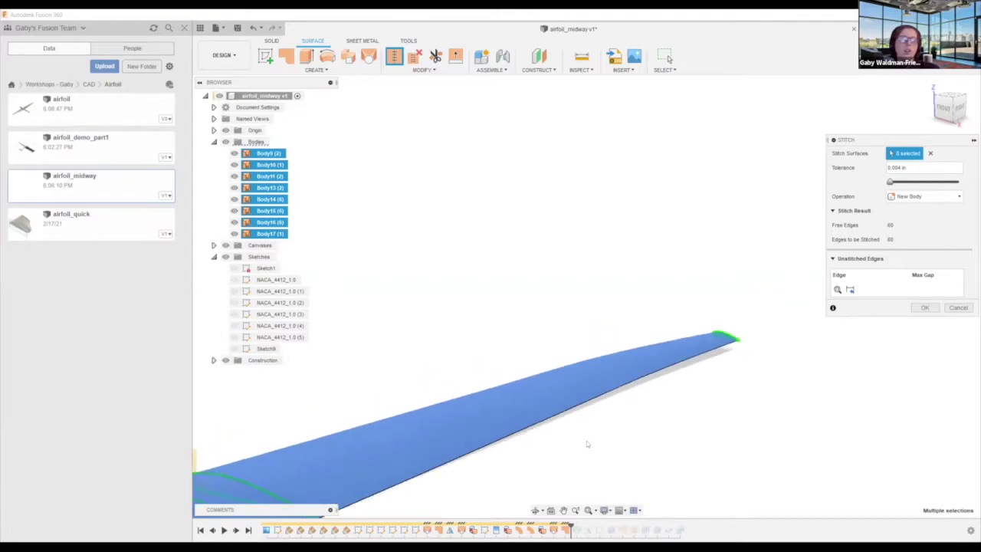
middle_drag(452, 370, 600, 393)
middle_drag(418, 395, 661, 387)
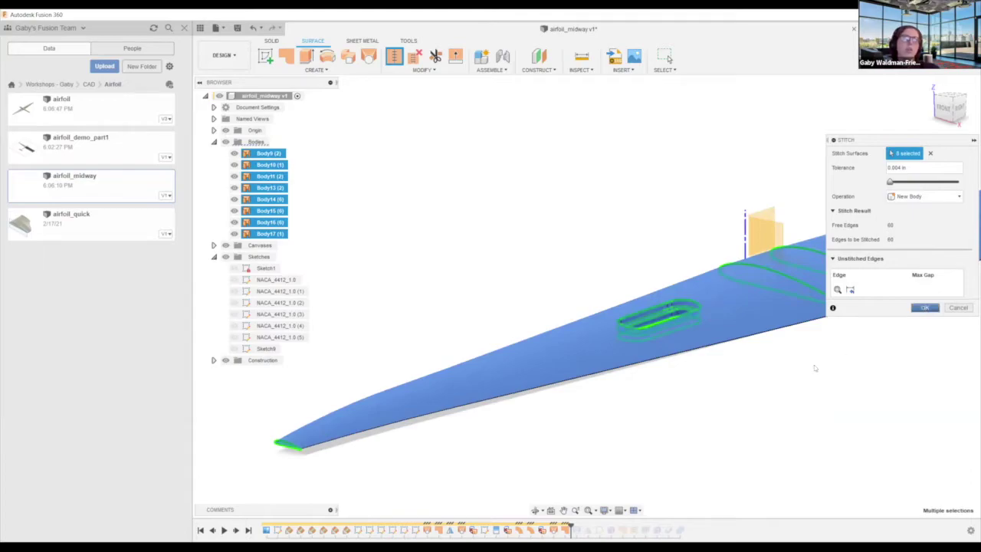
key(Return)
- Select the stitched body to inspect the whole wing, and roll the design history back to just before the Stitch
scroll(717, 454, down, 1)
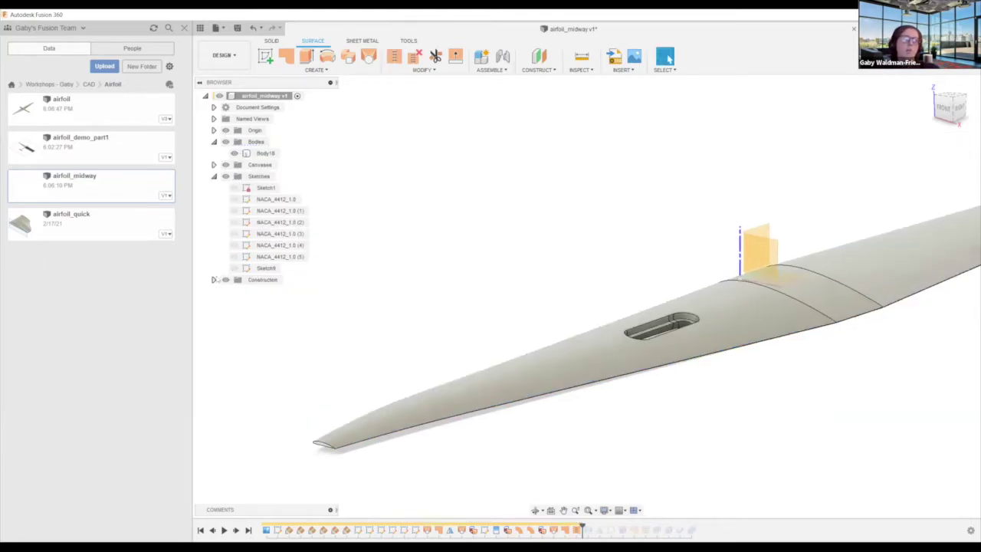
click(265, 154)
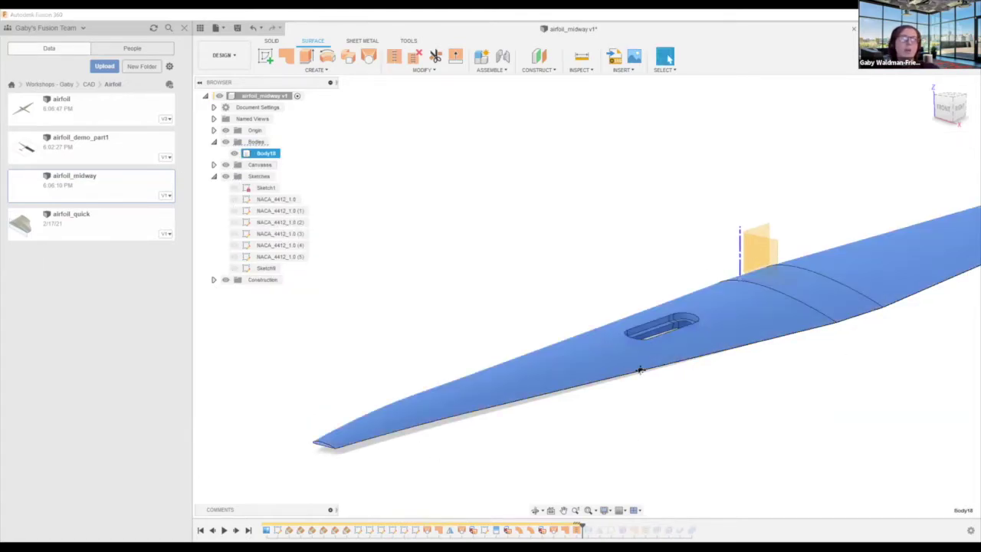
scroll(631, 423, down, 3)
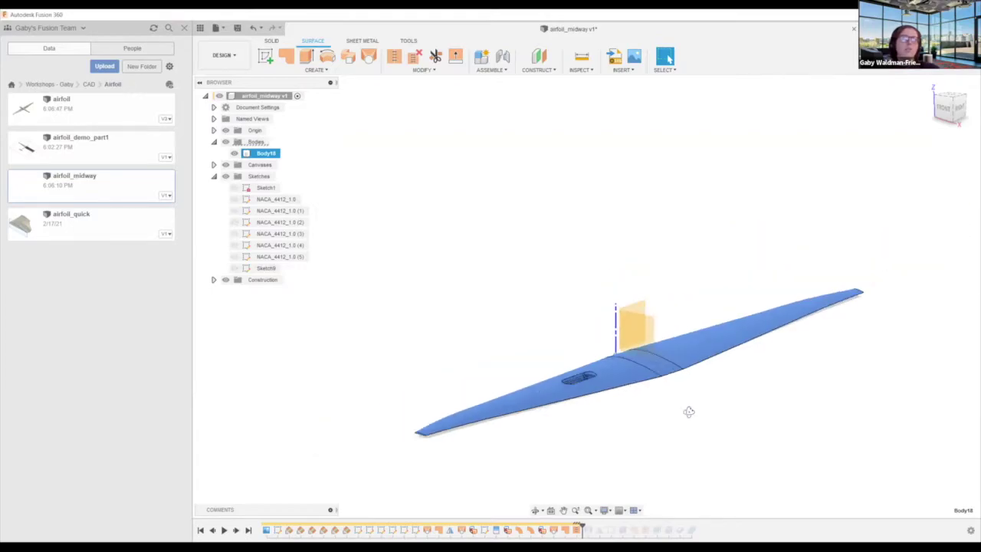
shift+middle_drag(674, 409, 645, 425)
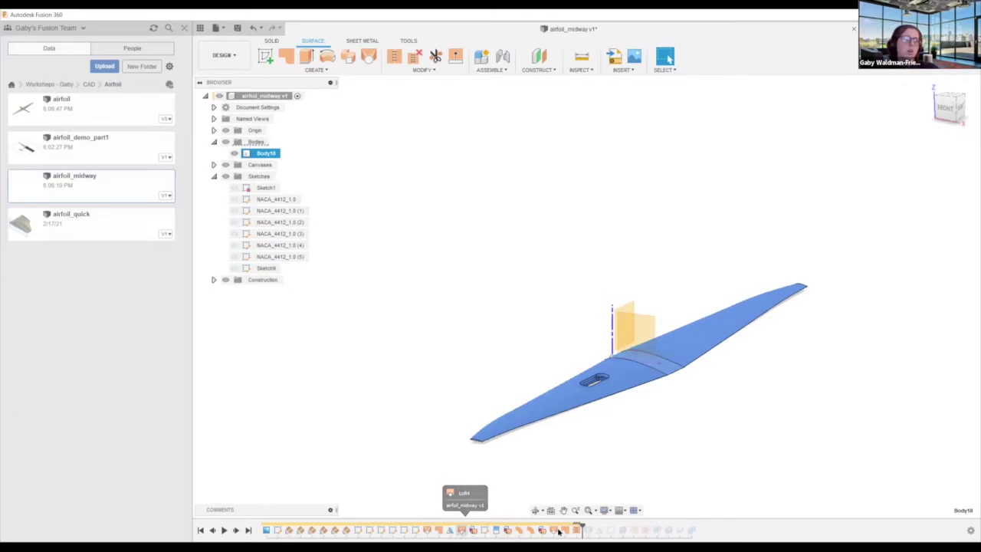
drag(581, 529, 569, 528)
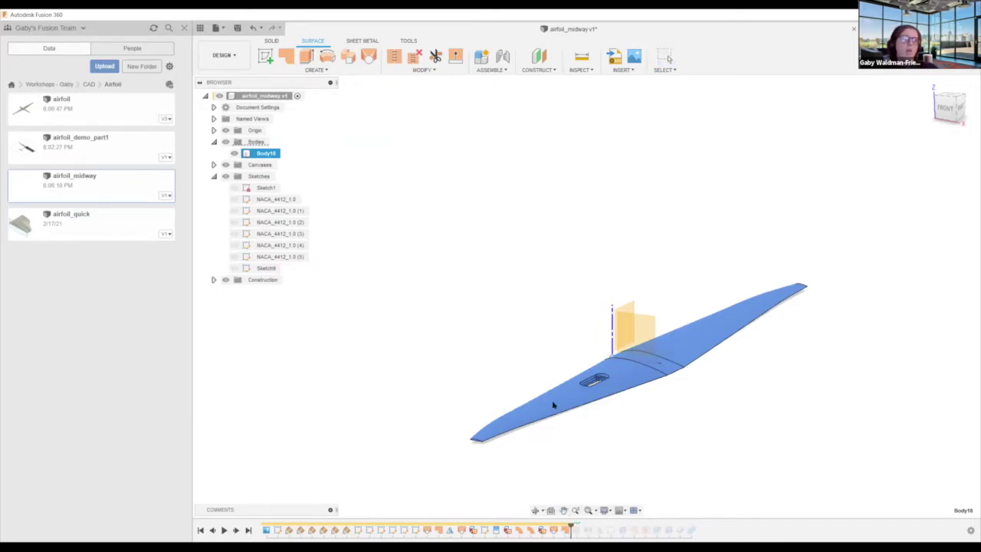
- Try to mirror the seven slot and tip features, from the face split to the tip patch, across the wing's central origin plane
click(328, 71)
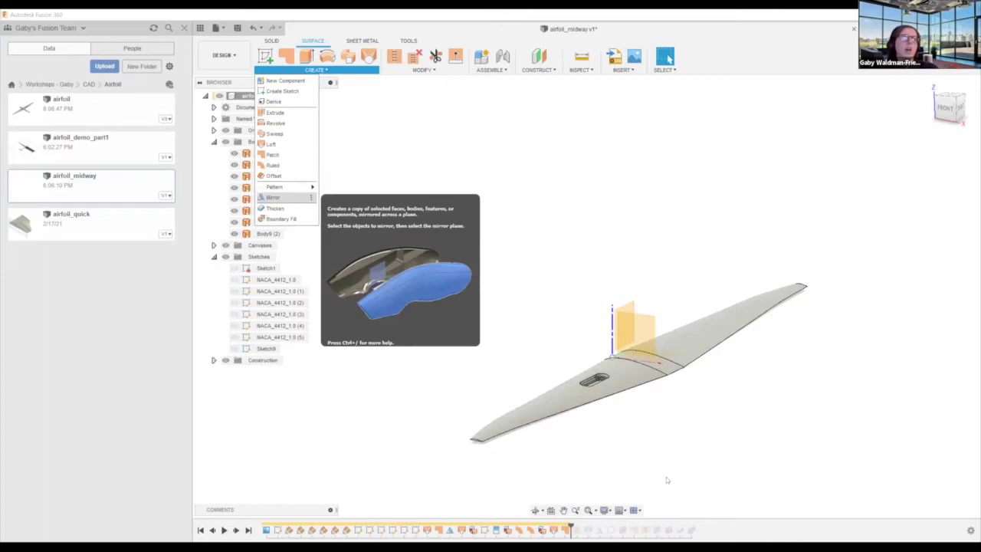
click(937, 151)
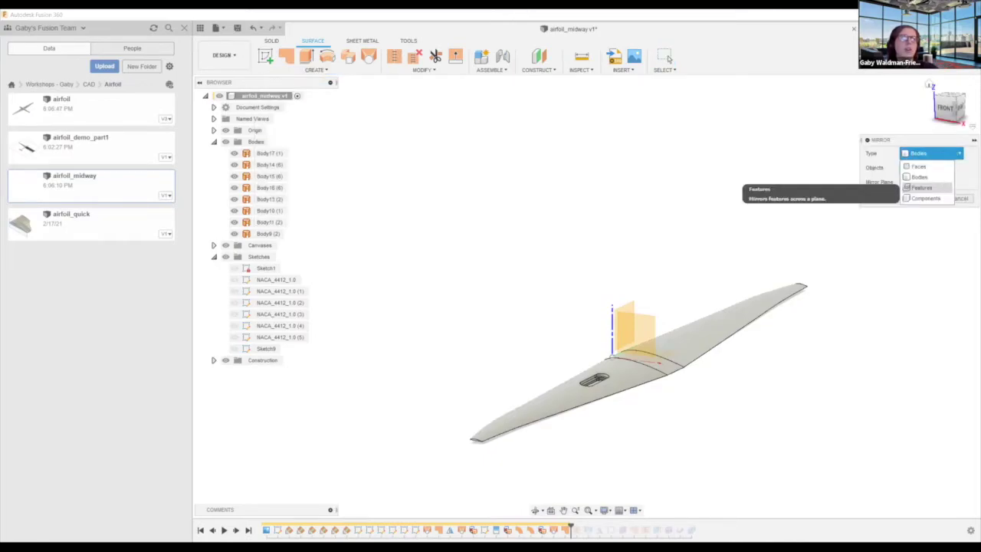
click(922, 187)
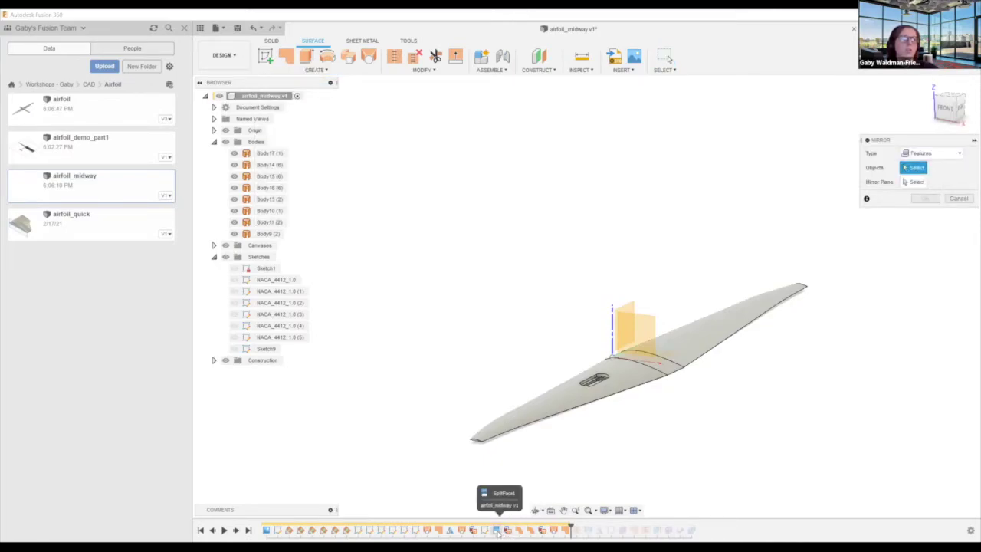
click(498, 531)
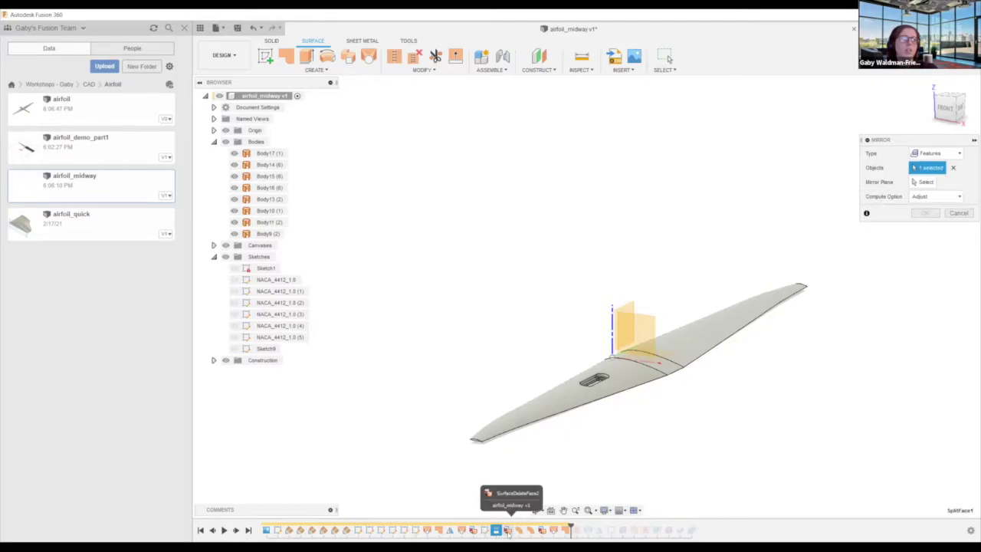
click(507, 532)
click(519, 532)
click(531, 533)
click(541, 530)
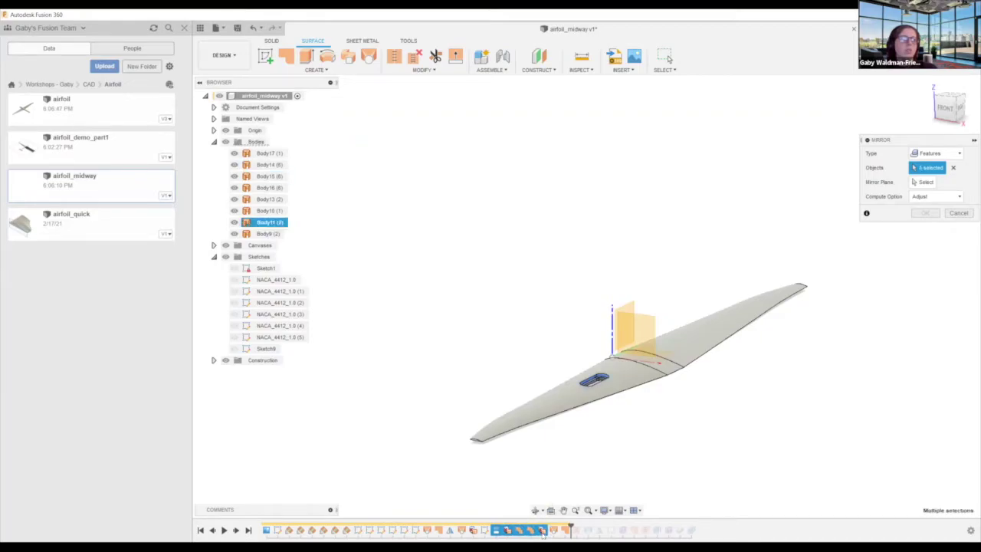
click(553, 531)
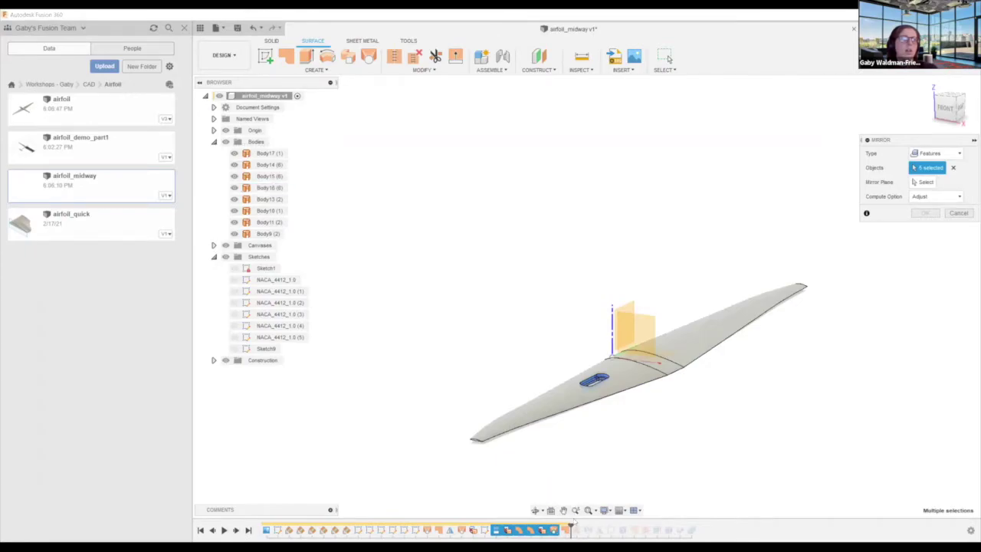
click(566, 530)
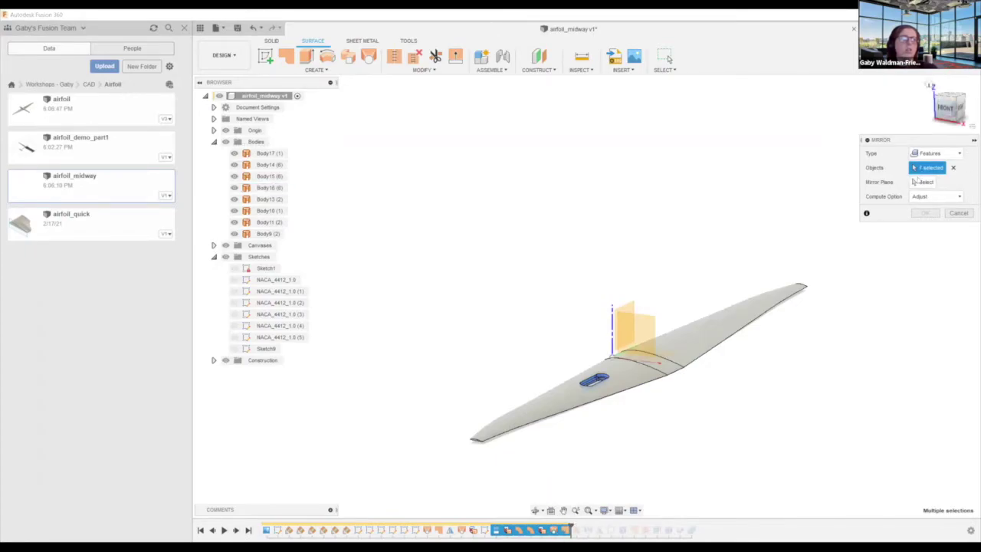
click(925, 183)
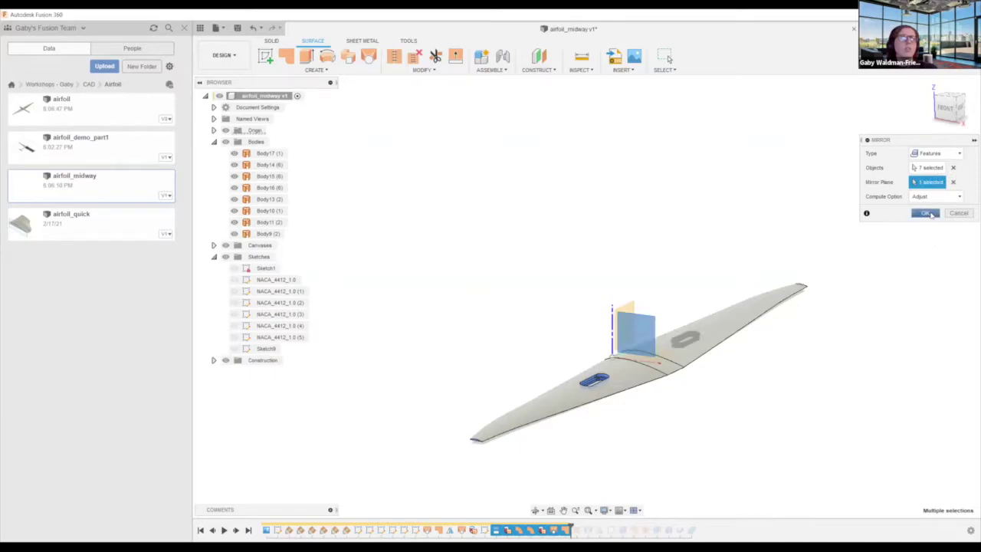
click(929, 215)
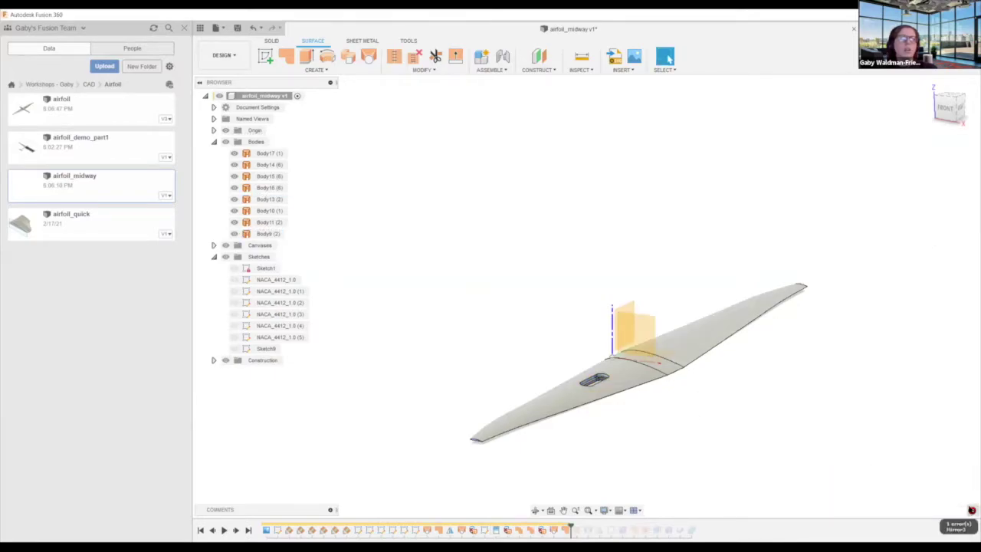
- Review the error details of the attempted feature mirror and close them
click(972, 510)
click(798, 411)
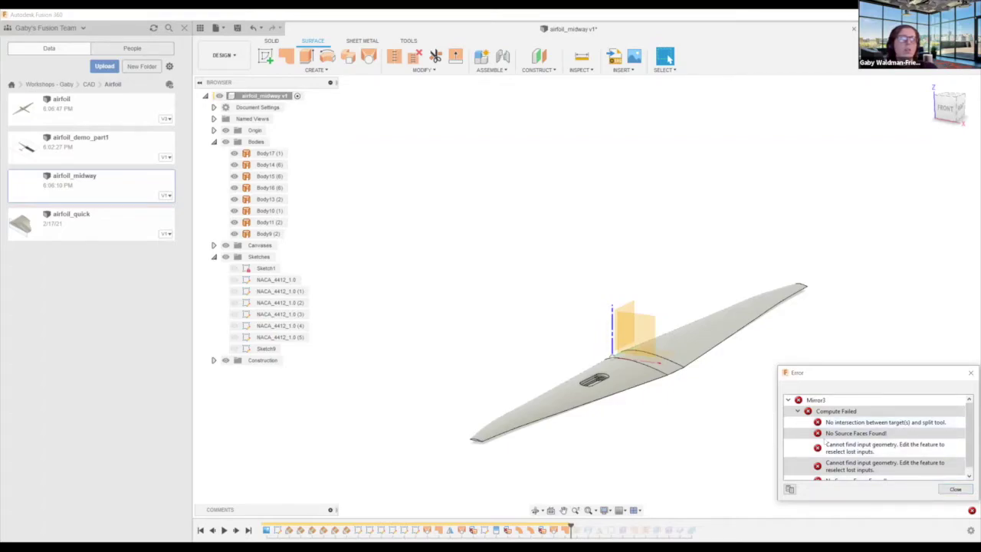
click(955, 489)
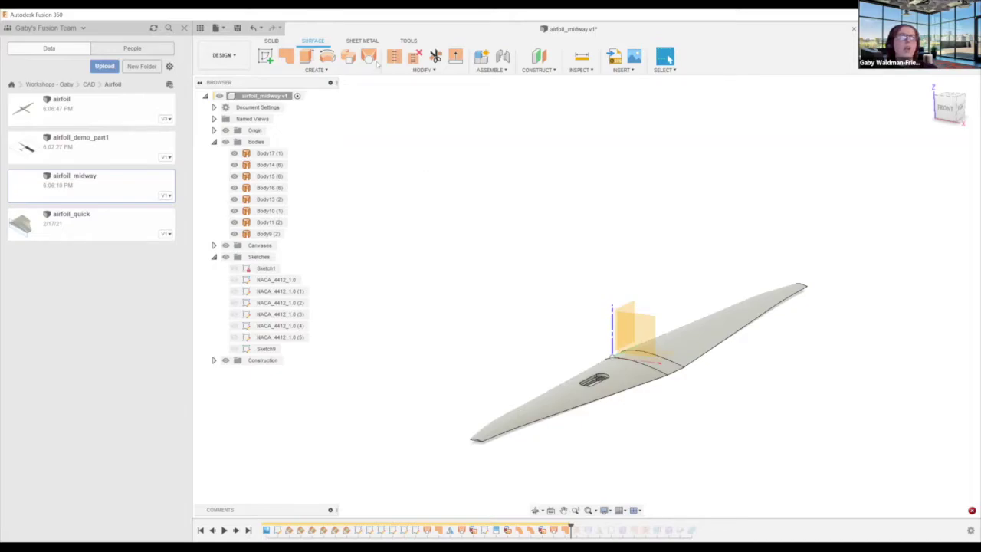
- Start a face mirror and select the slot's outer wall, ledge and inner wall faces reachable from above
right_drag(400, 182, 401, 148)
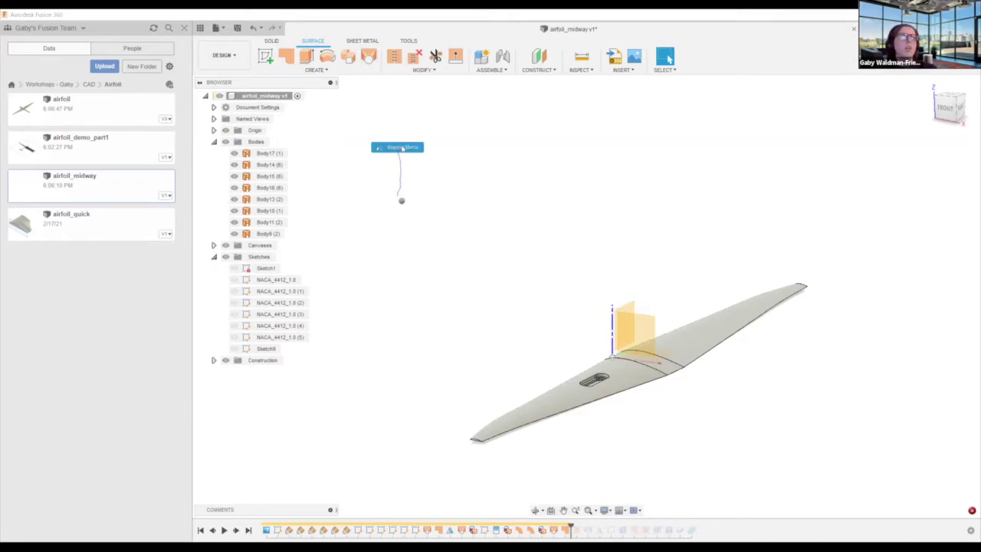
right_drag(964, 146, 963, 146)
click(931, 153)
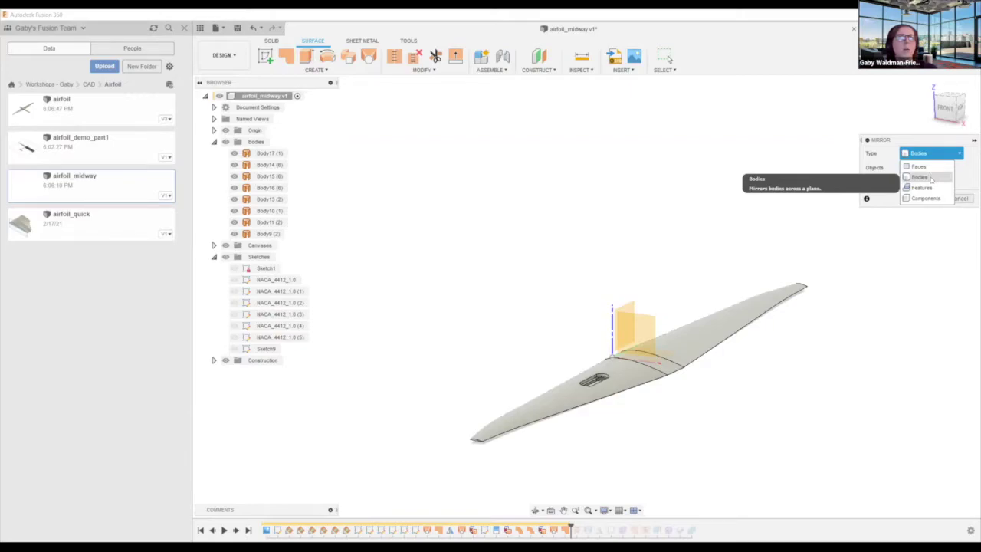
click(919, 166)
scroll(615, 391, up, 5)
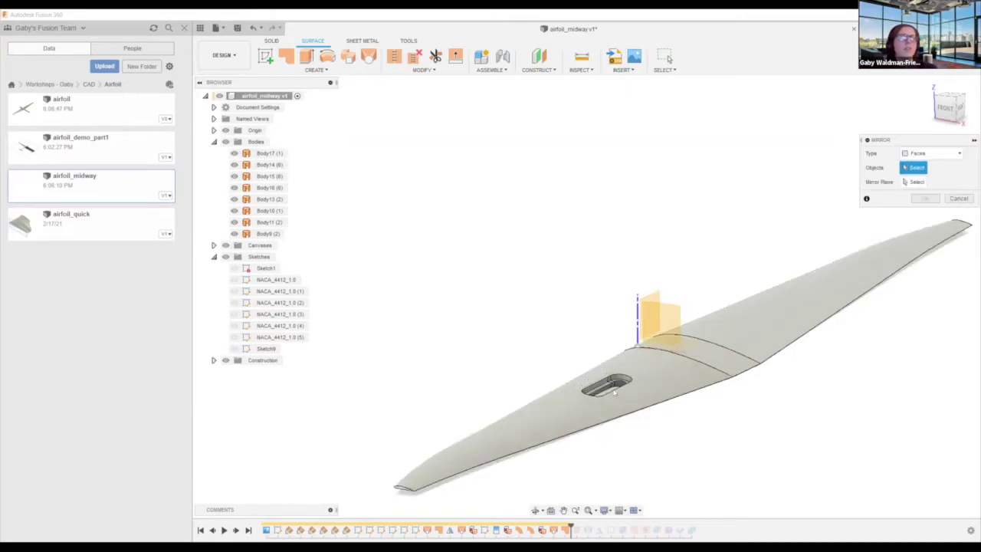
scroll(631, 370, up, 3)
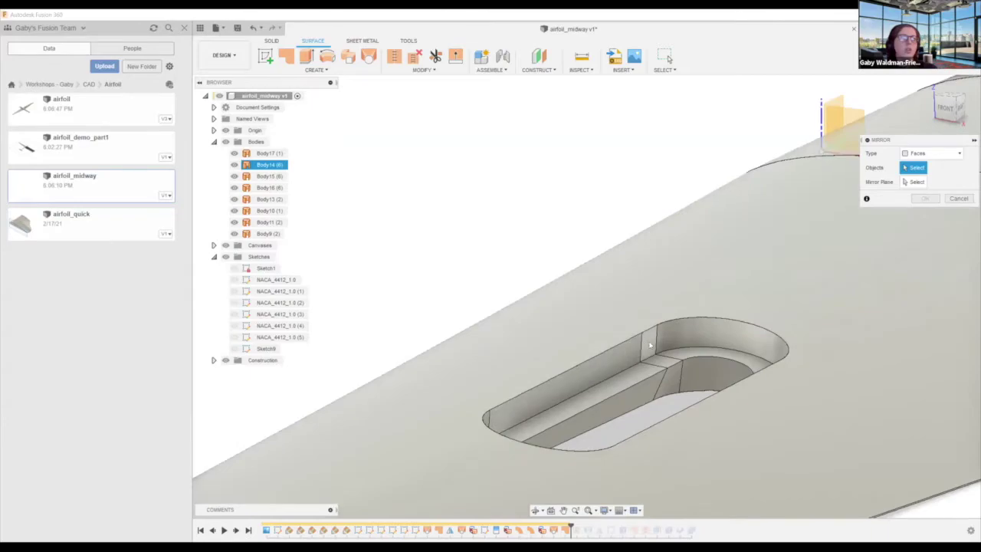
click(705, 335)
click(649, 344)
click(607, 367)
click(651, 373)
click(665, 361)
click(703, 353)
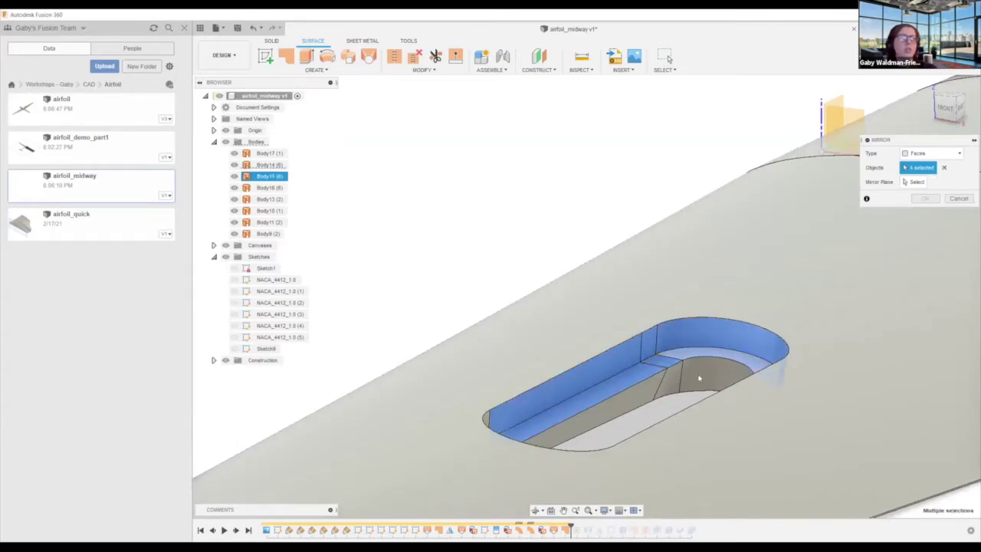
click(701, 376)
click(585, 411)
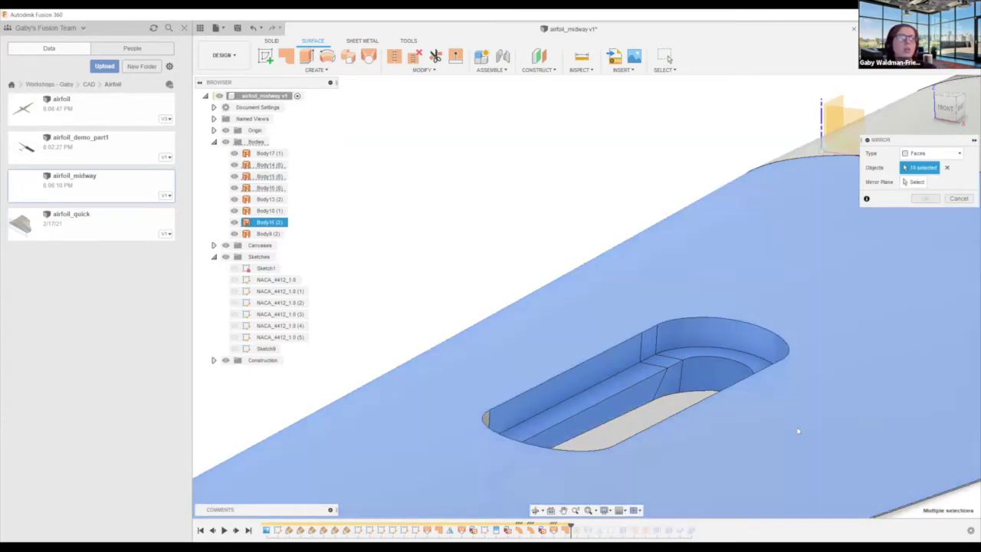
- Add the remaining hidden wall and ledge faces of the slot to the mirror selection, leaving out the wing skin
click(658, 431)
shift+middle_drag(573, 444, 738, 413)
click(660, 452)
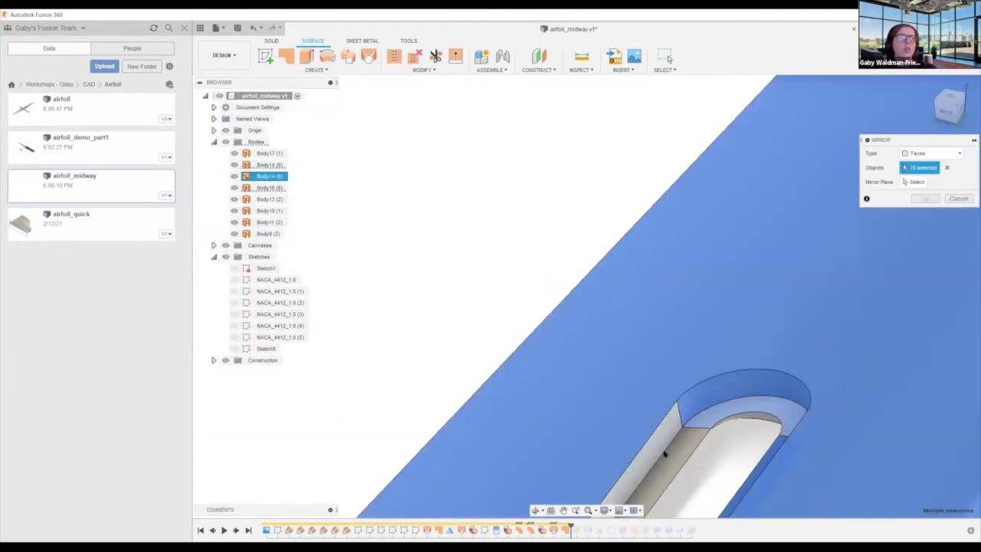
click(661, 451)
click(740, 404)
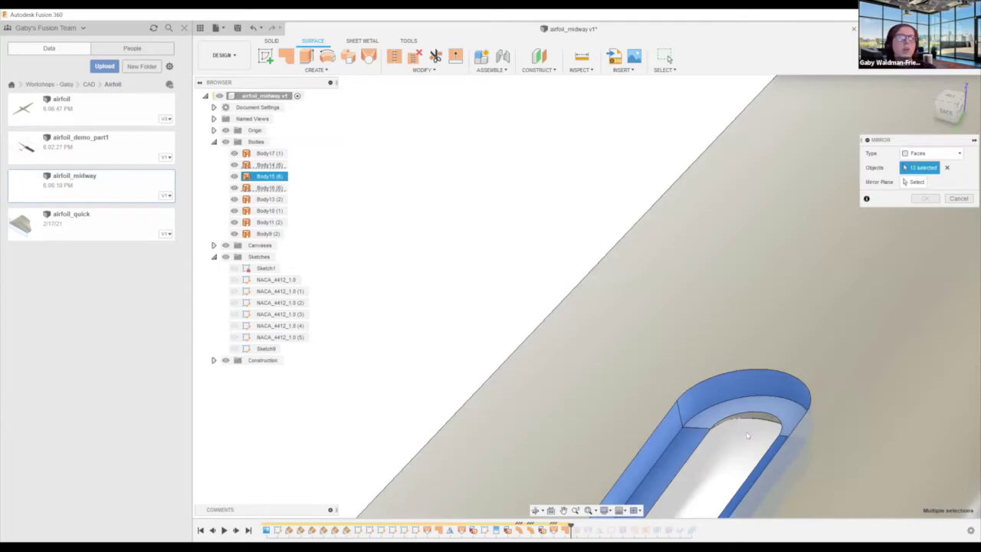
scroll(747, 410, up, 5)
shift+middle_drag(747, 411, 742, 425)
click(678, 439)
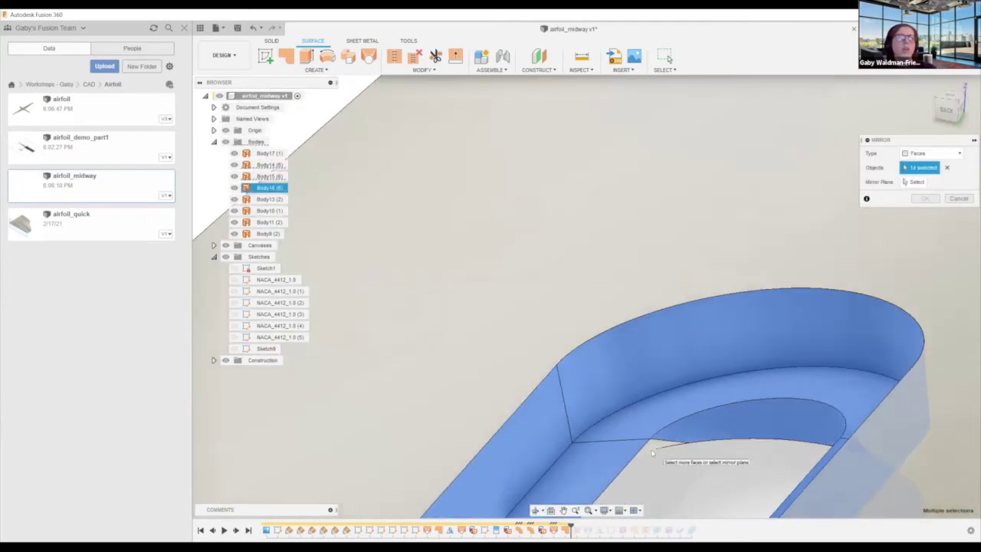
scroll(681, 409, down, 5)
shift+middle_drag(689, 402, 882, 383)
scroll(575, 395, up, 5)
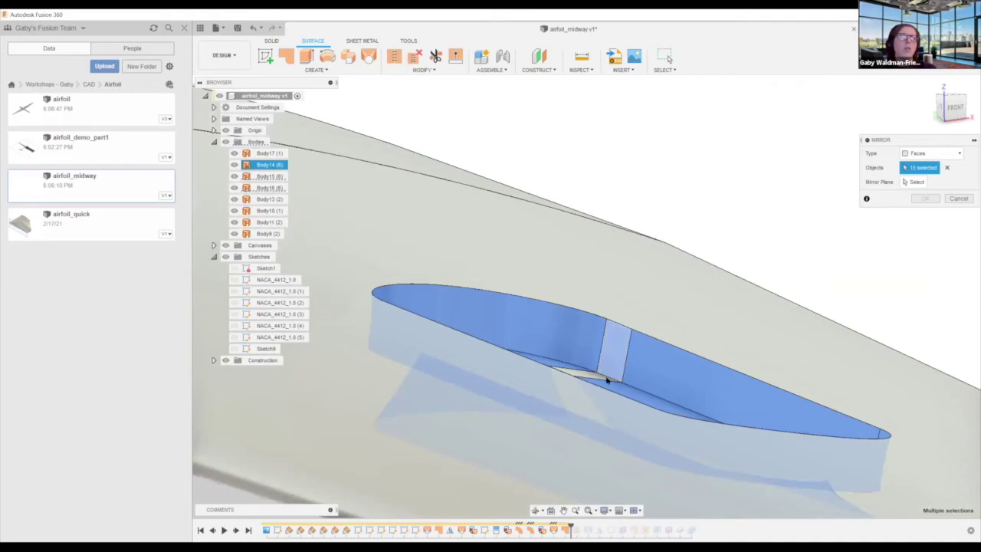
scroll(575, 390, up, 2)
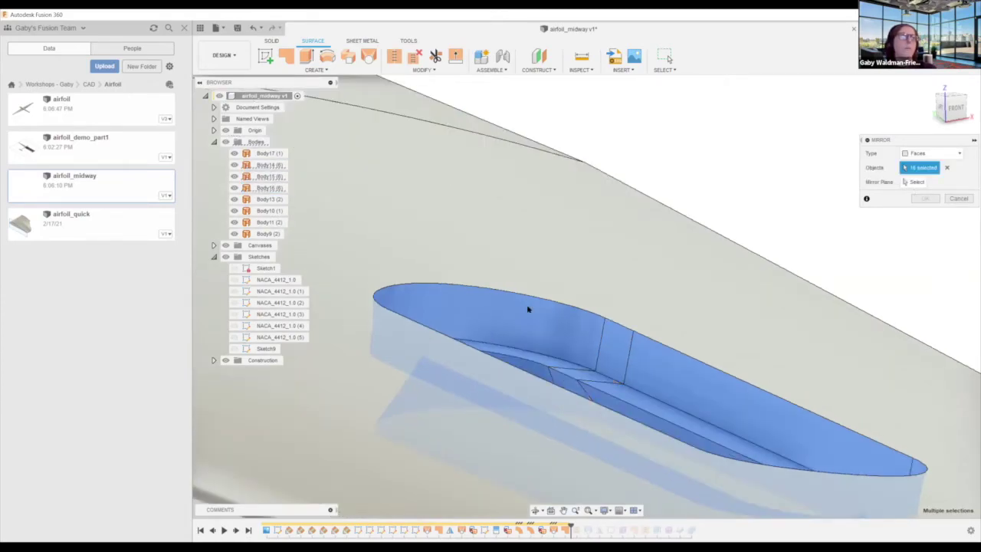
- Mirror the 18 selected slot faces across the wing's central origin plane
scroll(333, 249, down, 6)
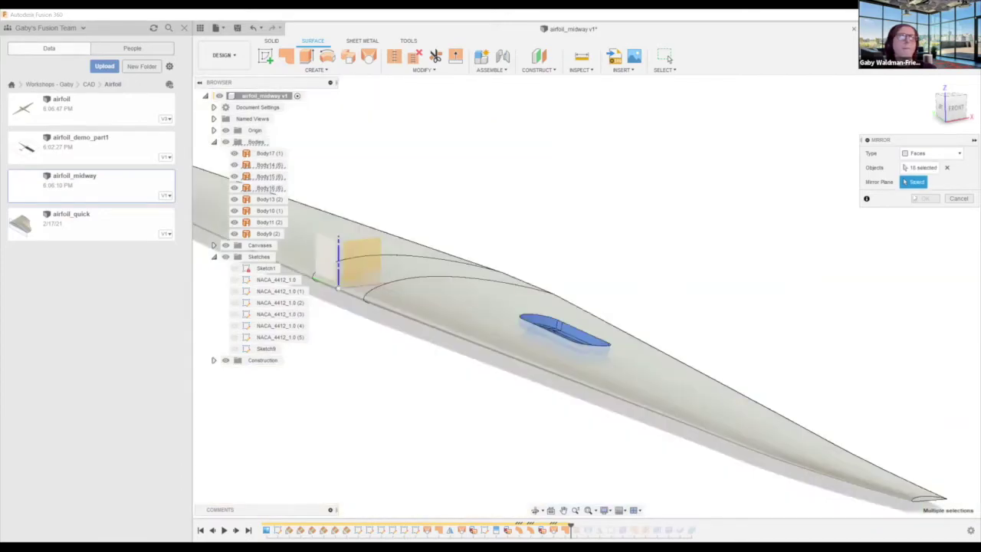
click(924, 199)
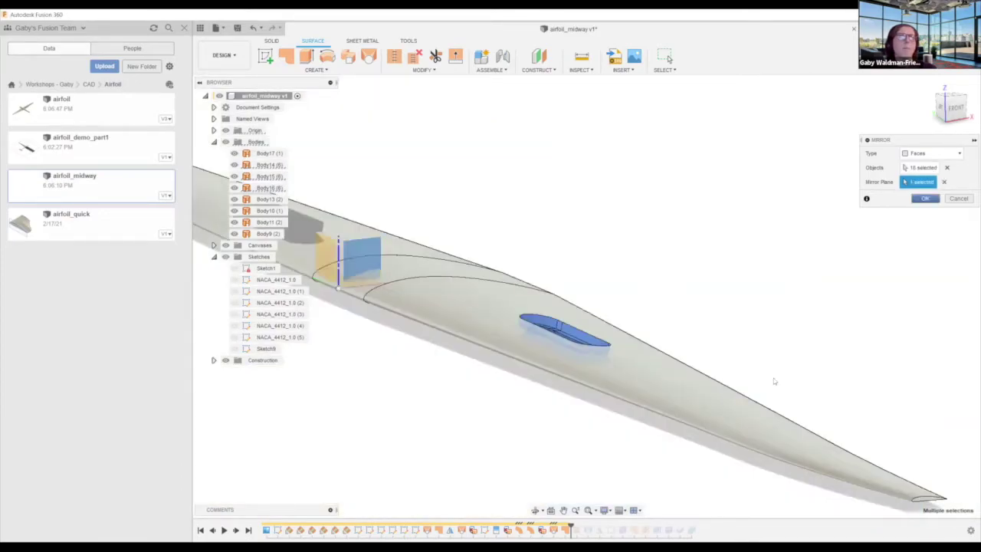
scroll(562, 368, down, 2)
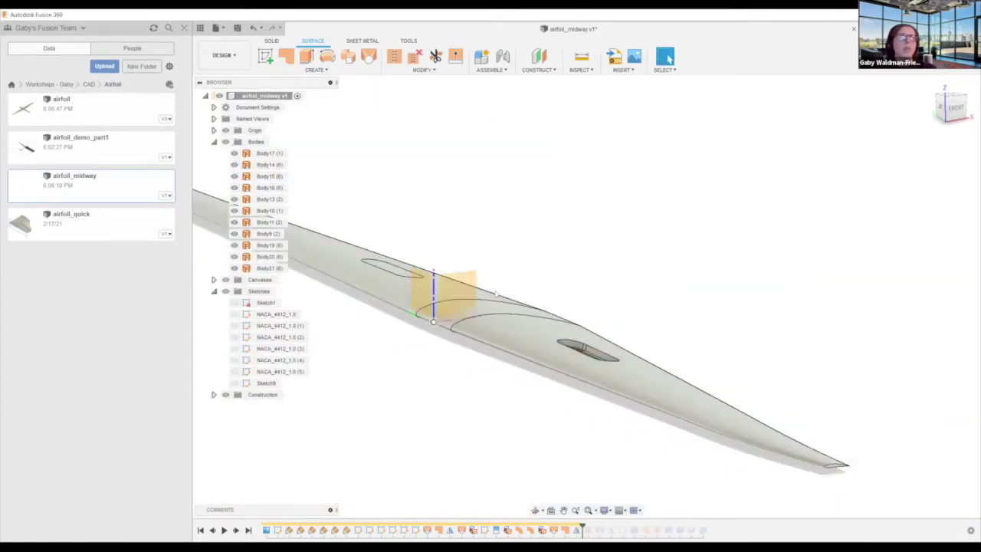
- Split the other wing half's skin with the mirrored outer slot wall body, extending the splitting tool
scroll(495, 293, up, 2)
scroll(506, 270, up, 2)
mouse_move(517, 256)
shift+middle_down()
mouse_move(504, 245)
mouse_move(532, 254)
shift+middle_up()
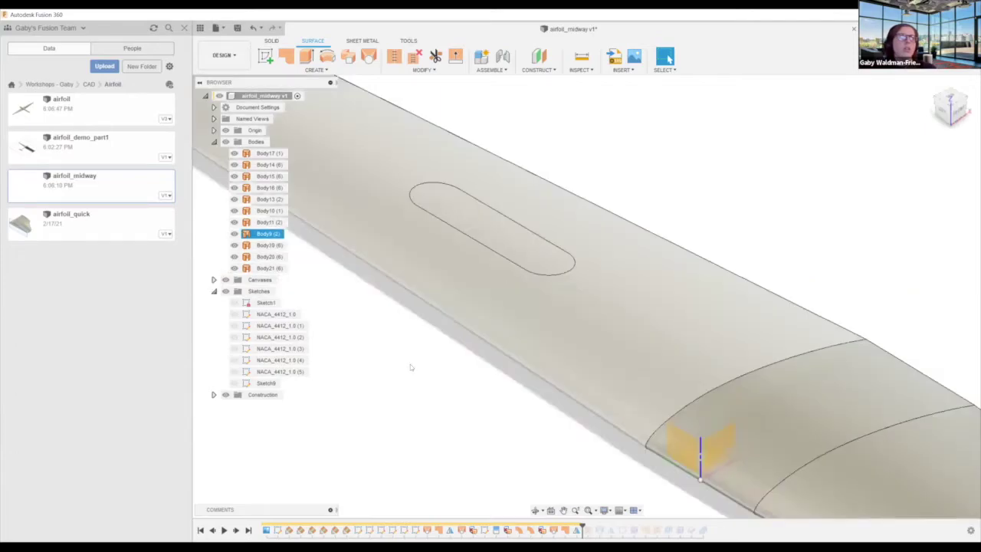
click(410, 364)
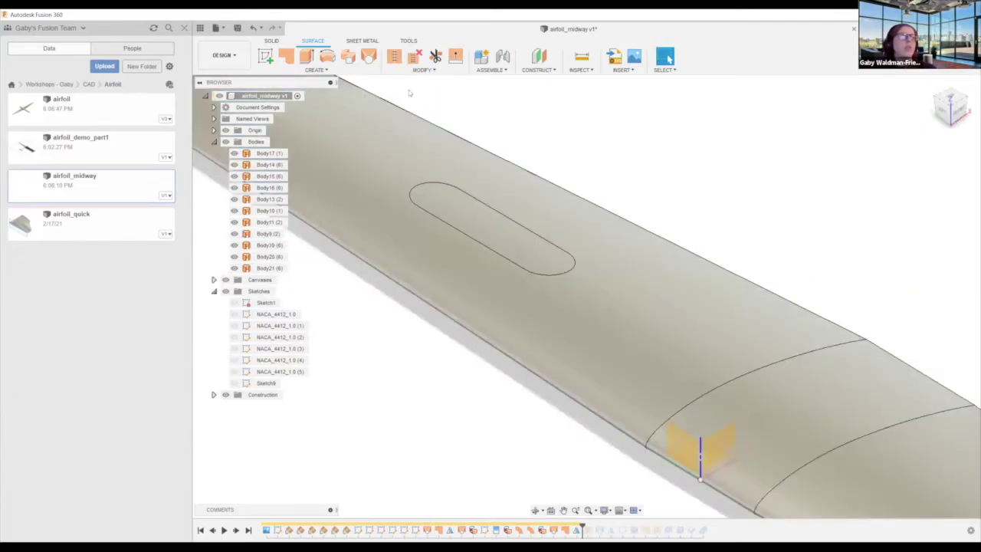
click(423, 70)
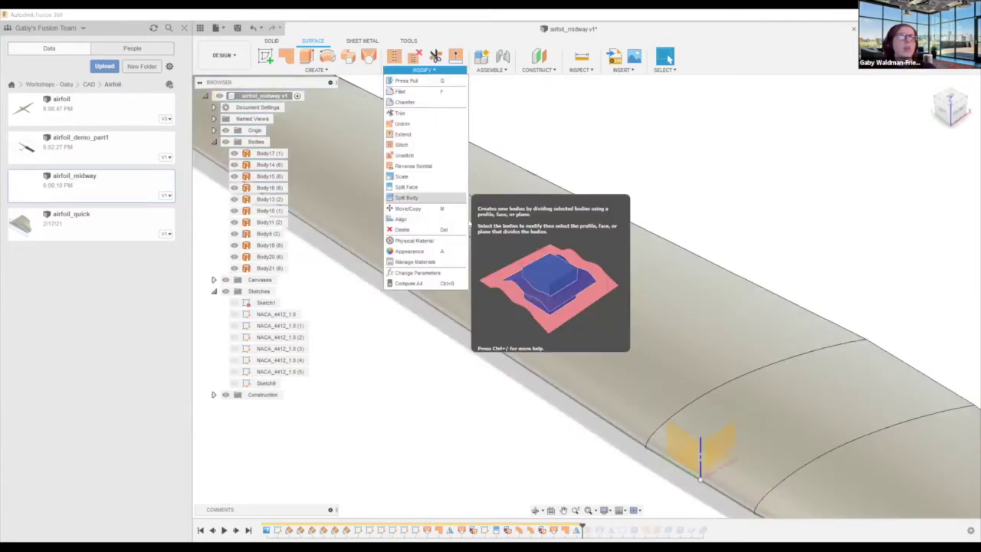
click(407, 187)
click(497, 254)
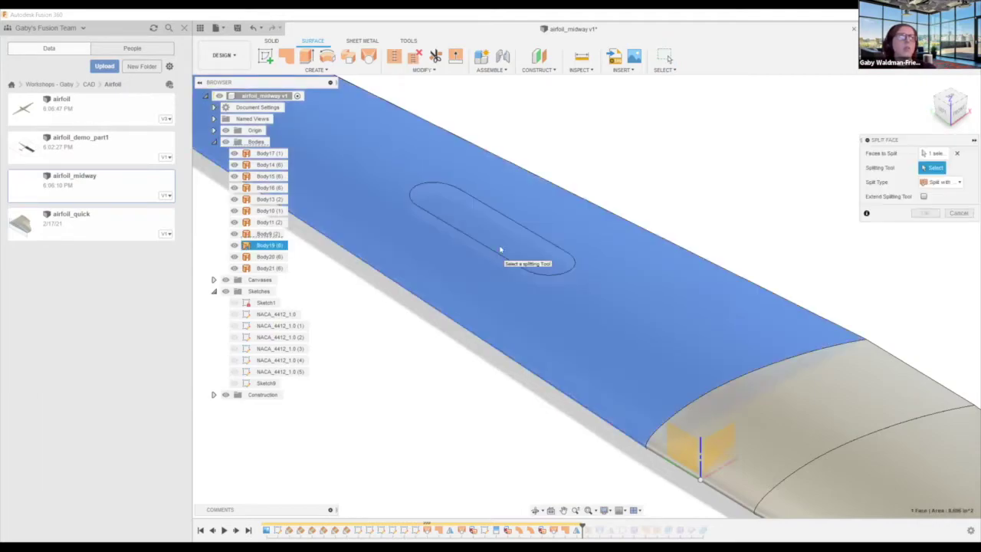
click(502, 249)
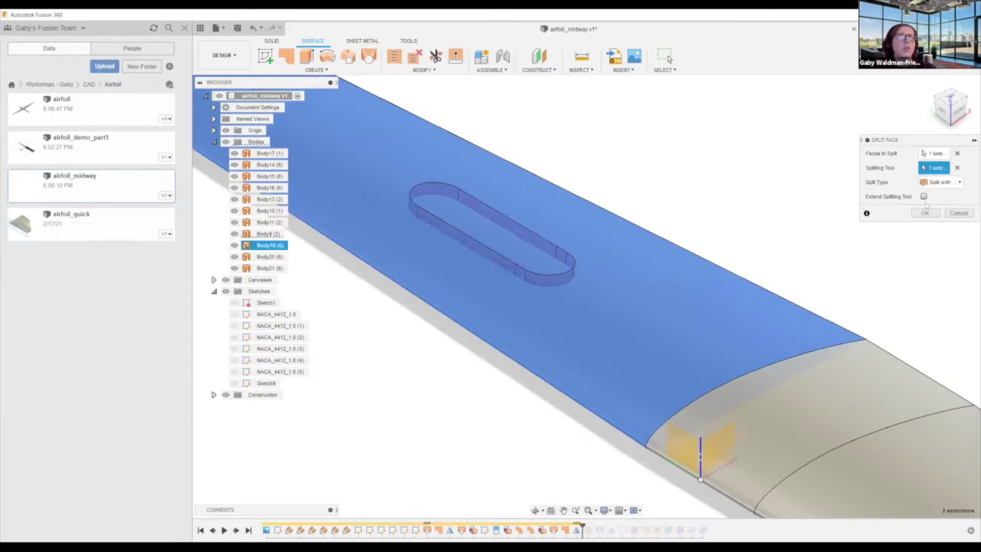
click(924, 196)
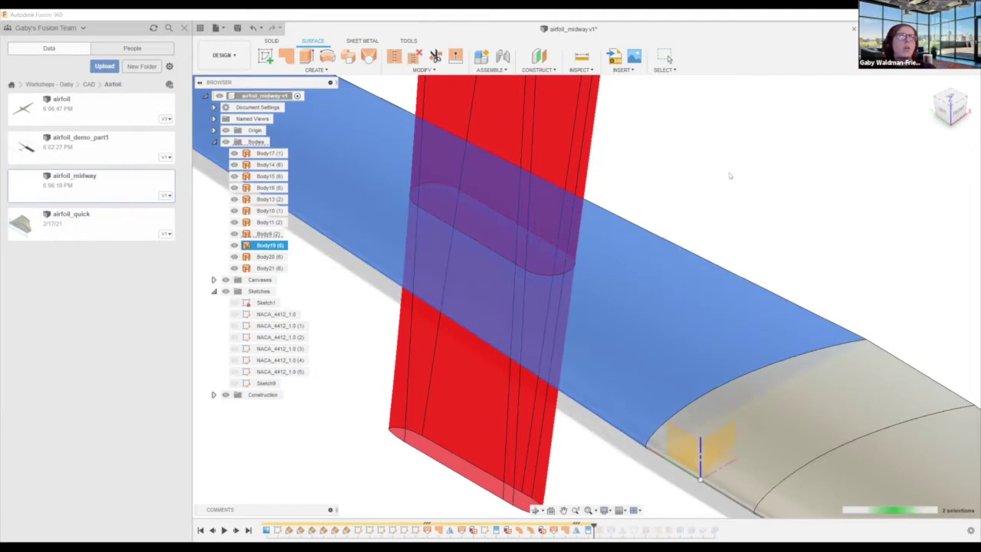
- Delete the upper and lower wing skin faces that cover the mirrored slot's opening
click(547, 249)
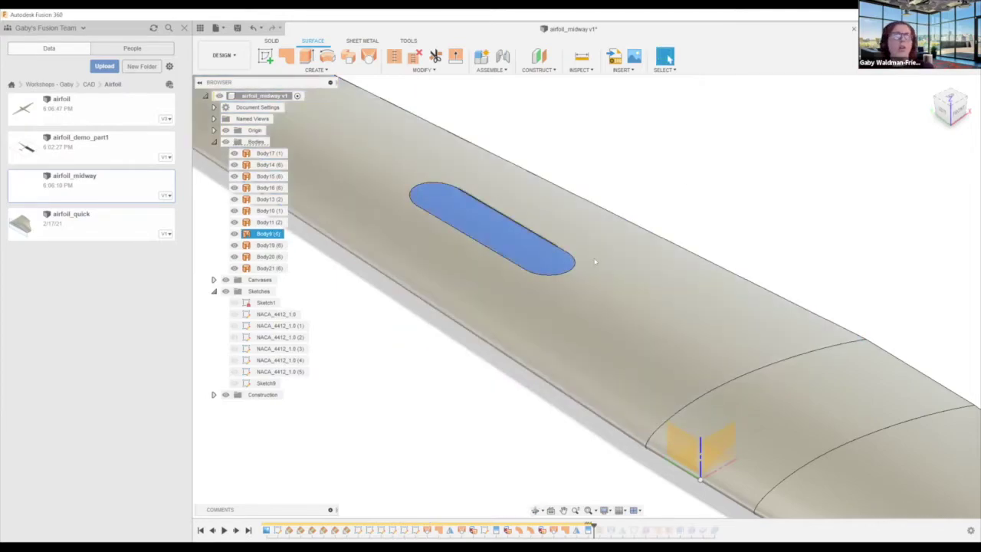
key(Delete)
scroll(509, 253, up, 2)
scroll(529, 249, up, 2)
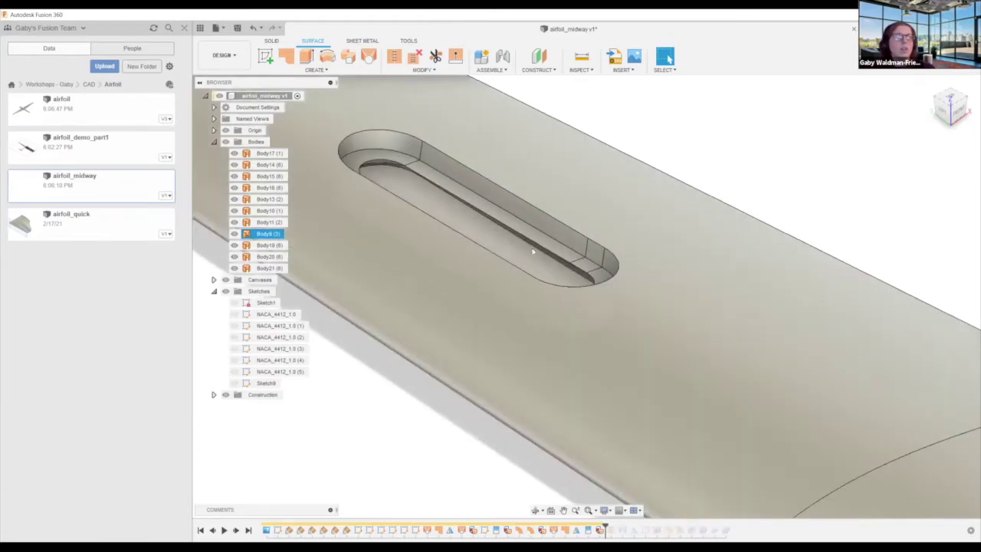
scroll(547, 265, down, 2)
middle_drag(562, 264, 541, 319)
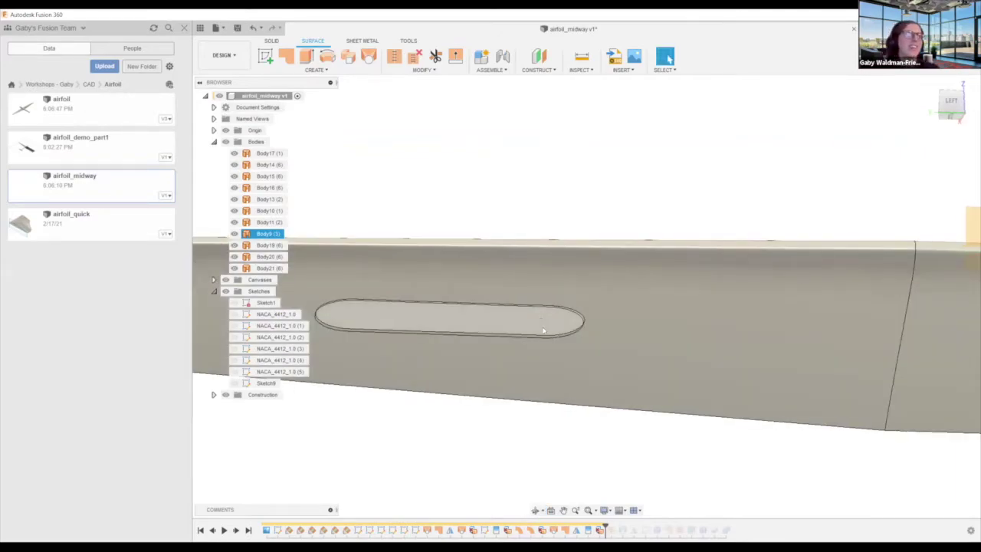
click(543, 331)
key(Delete)
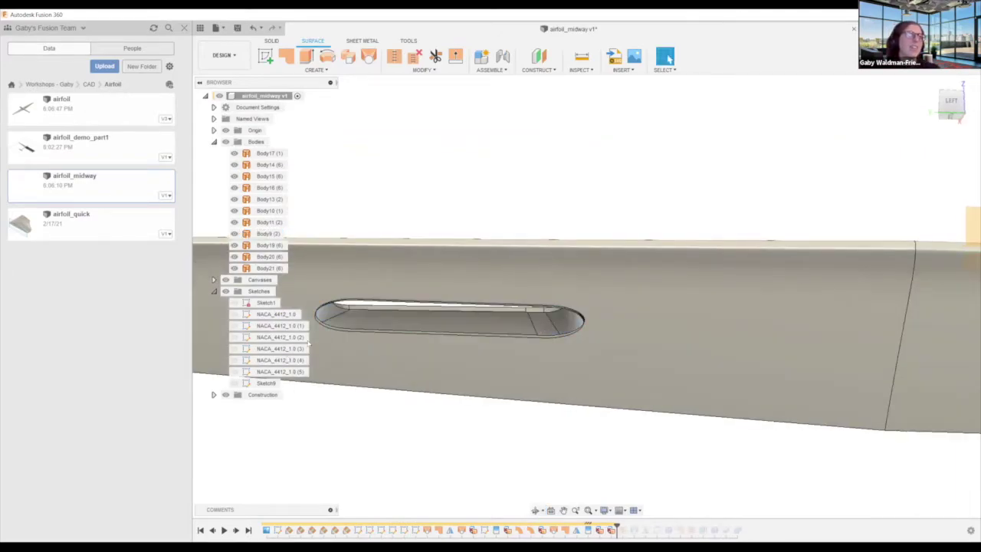
- Delete the flared lower wall faces inside the mirrored slot, working from the wing's underside
scroll(377, 333, up, 2)
shift+middle_drag(636, 314, 681, 347)
click(681, 347)
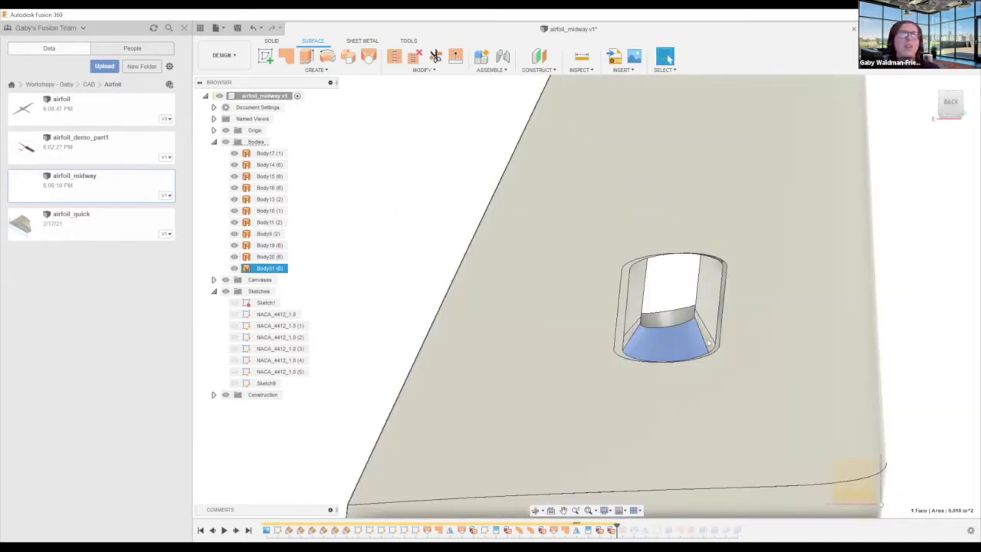
click(630, 338)
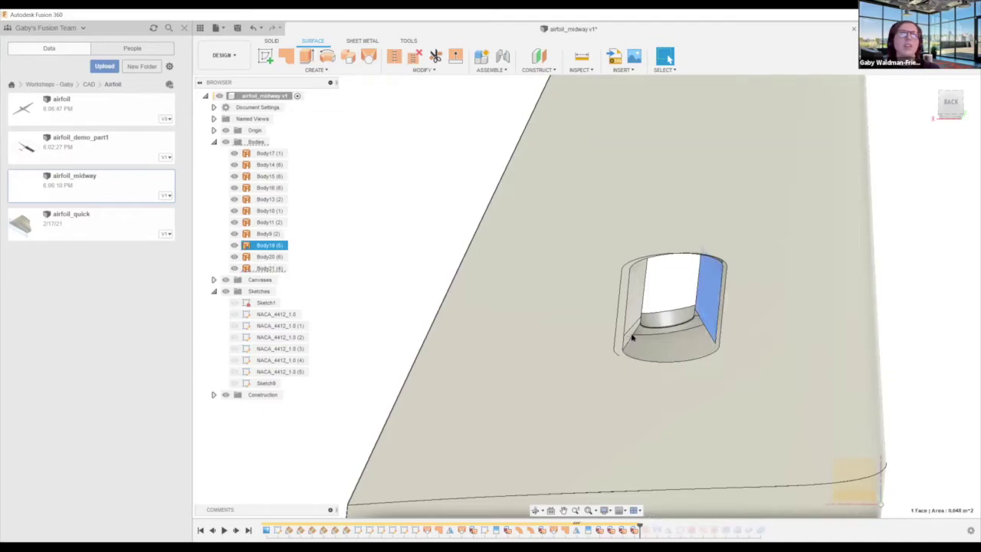
key(Delete)
scroll(626, 301, up, 3)
click(630, 311)
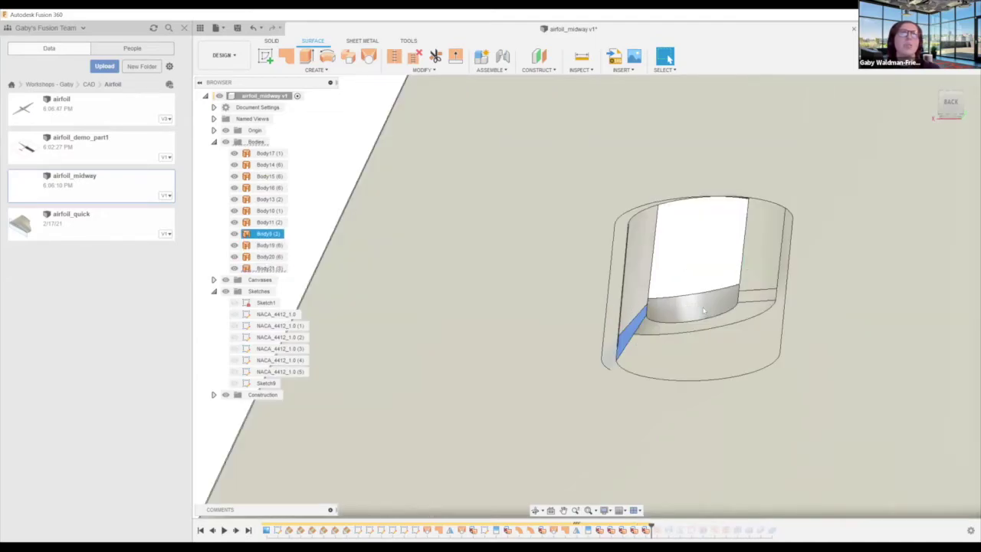
- Delete the remaining wall faces around the slot on the wing so its inner and outer edges are open
key(Delete)
scroll(711, 318, down, 3)
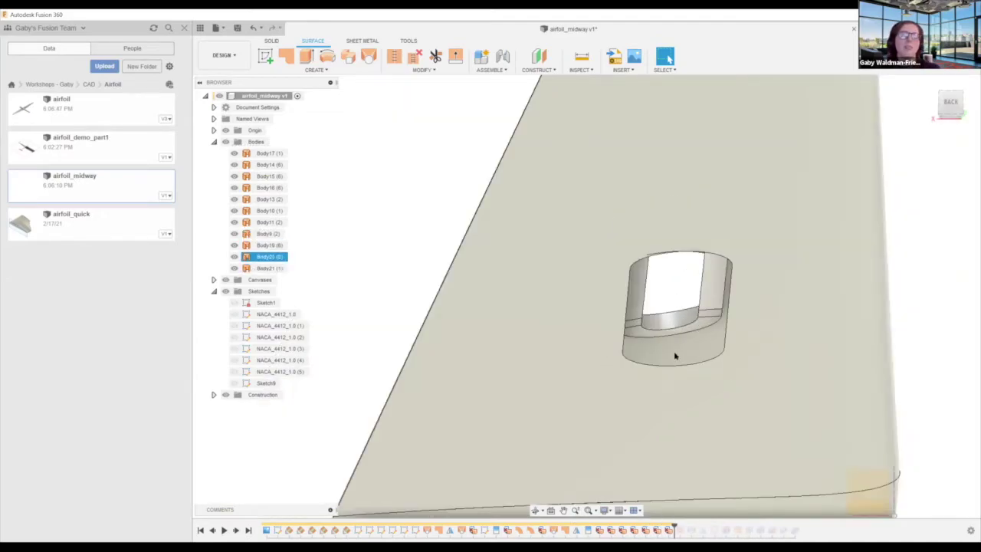
key(Delete)
shift+middle_drag(656, 481, 693, 282)
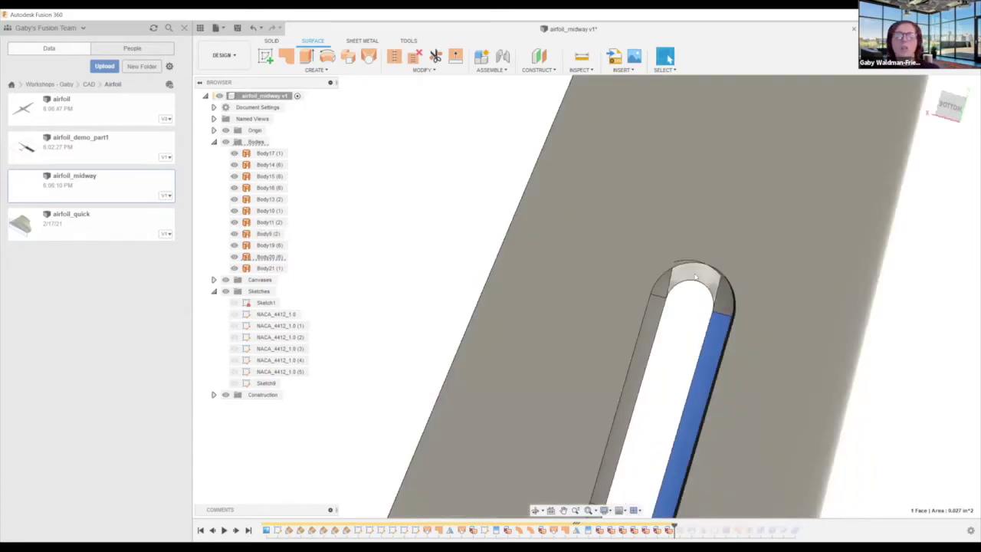
click(692, 281)
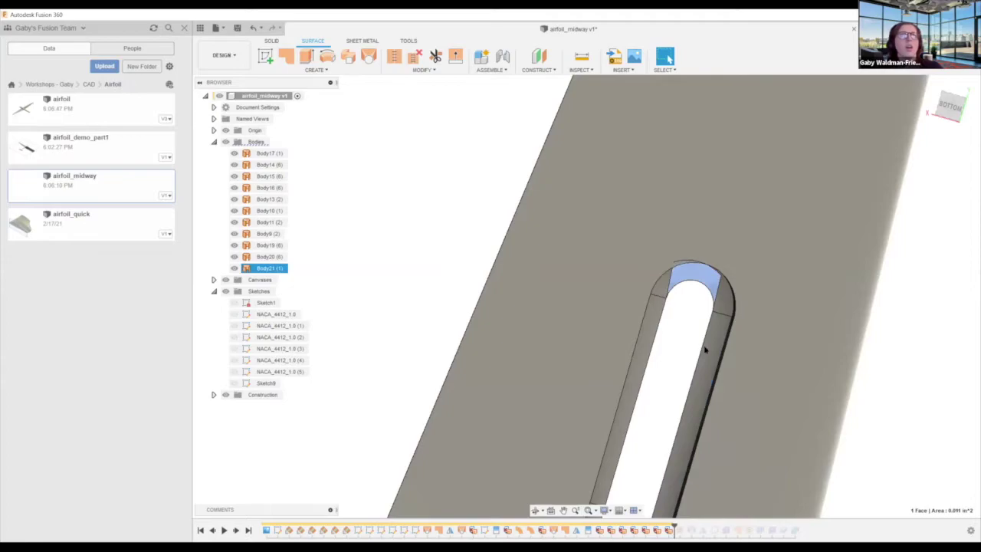
key(Delete)
- Loft a new surface body between the slot's inner edge loop and its outer edge loop on the wing's underside
scroll(680, 335, down, 3)
scroll(657, 329, down, 3)
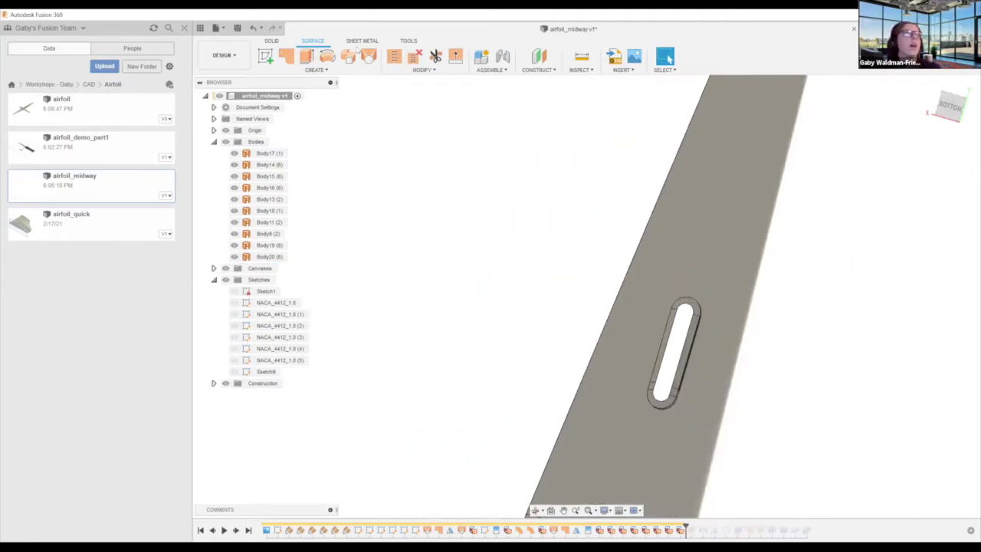
middle_drag(660, 329, 630, 315)
click(369, 57)
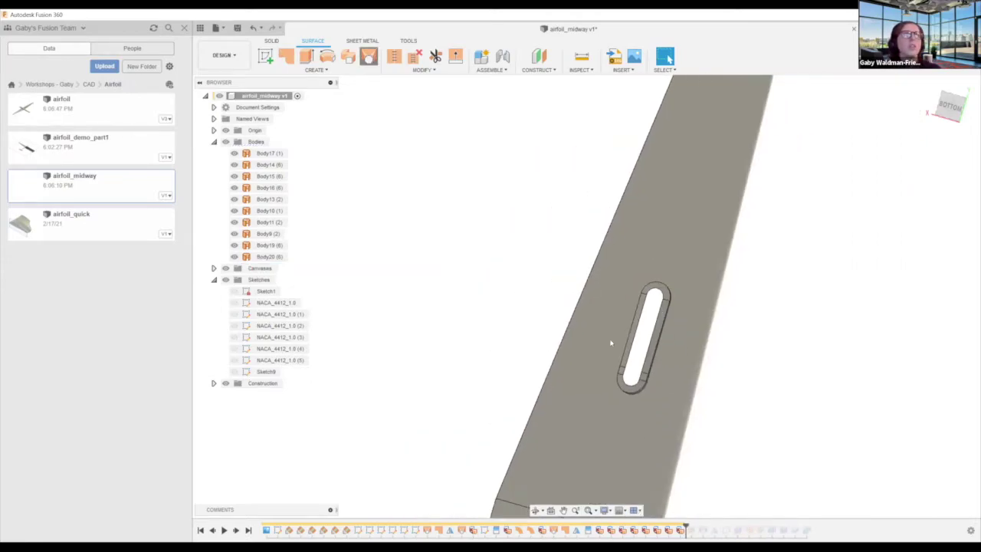
scroll(610, 343, up, 4)
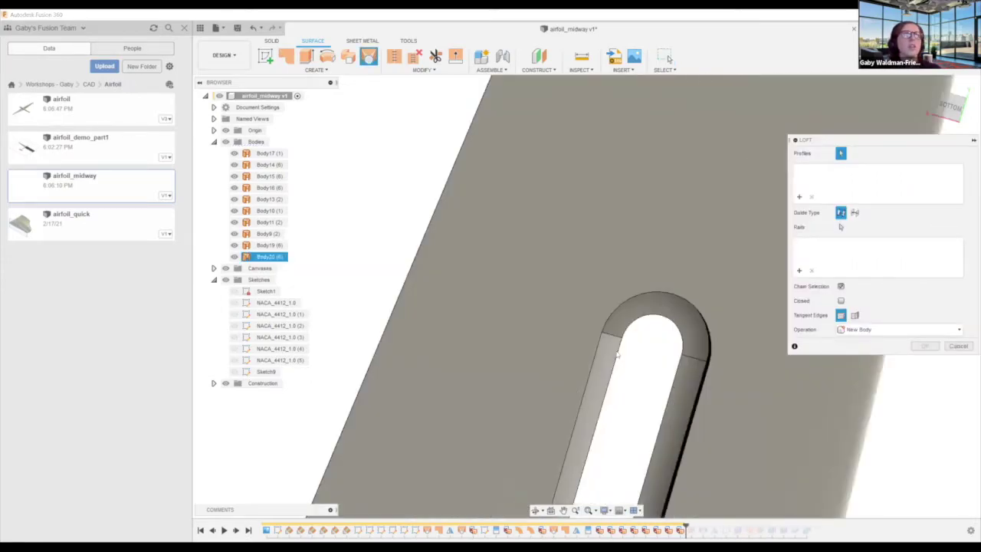
click(648, 397)
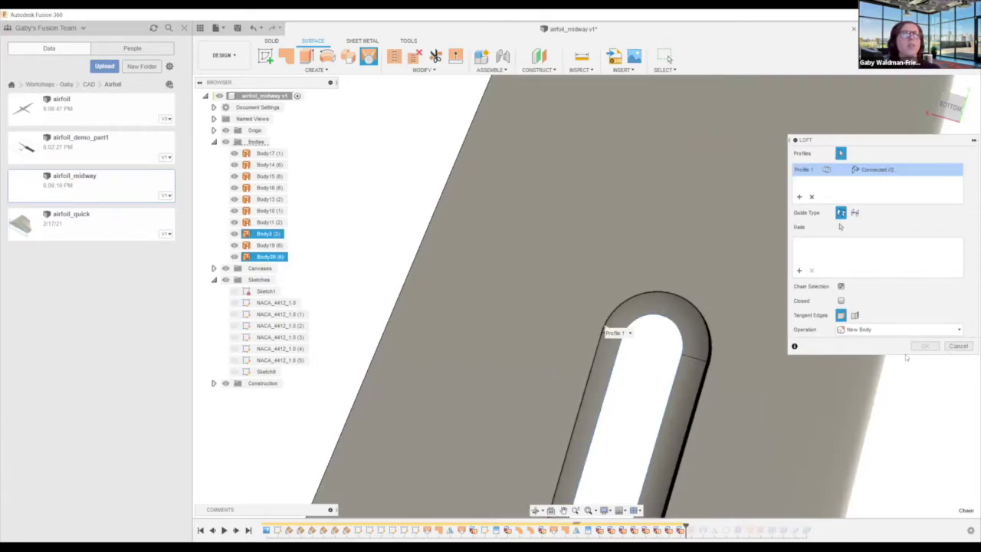
click(685, 499)
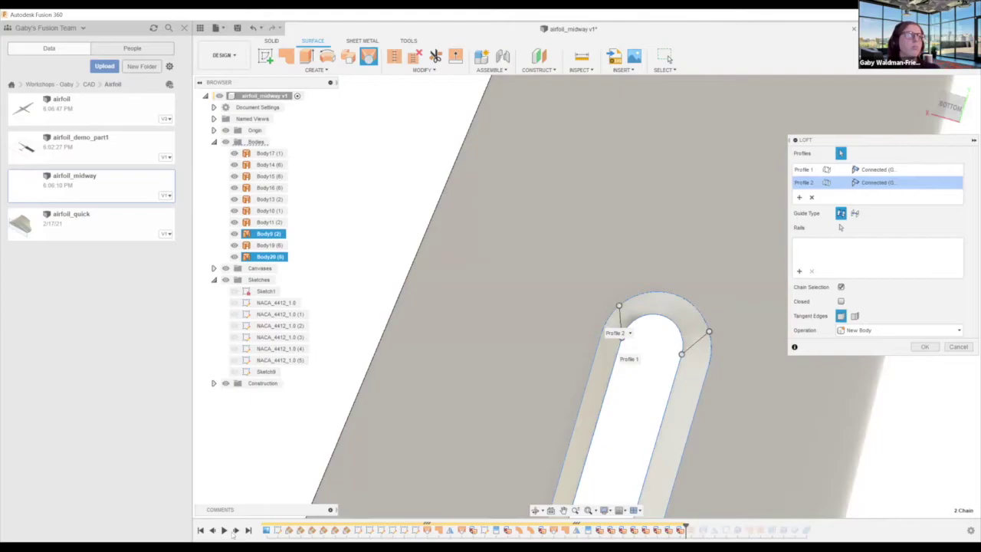
key(Return)
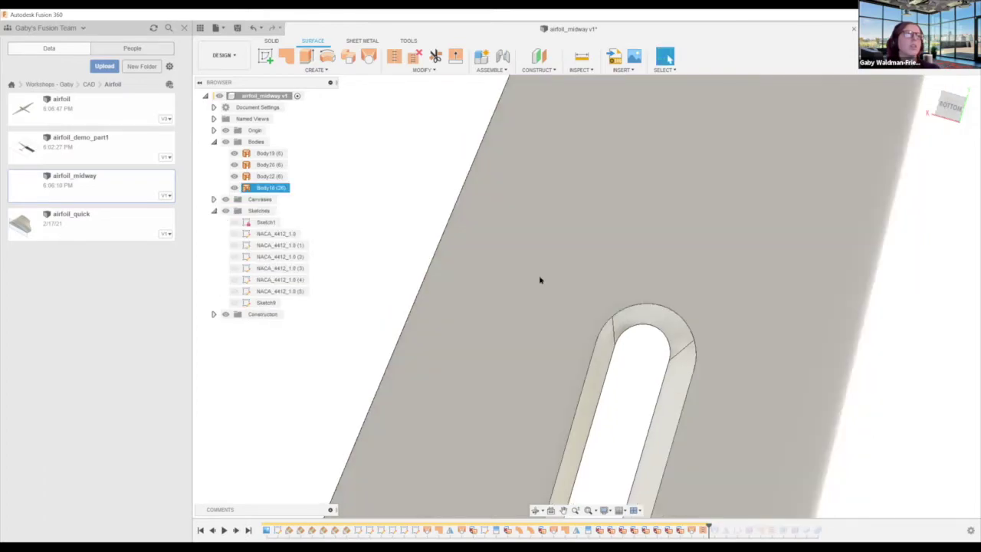
- Edit the final surface stitch to include all 11 surface bodies, with New Body as the operation
scroll(555, 297, down, 5)
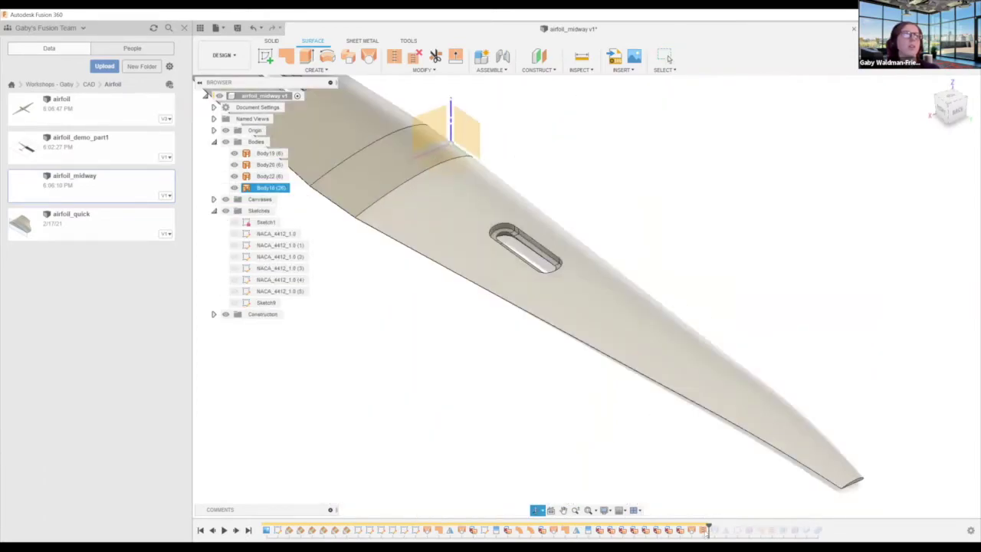
click(703, 530)
right_click(734, 452)
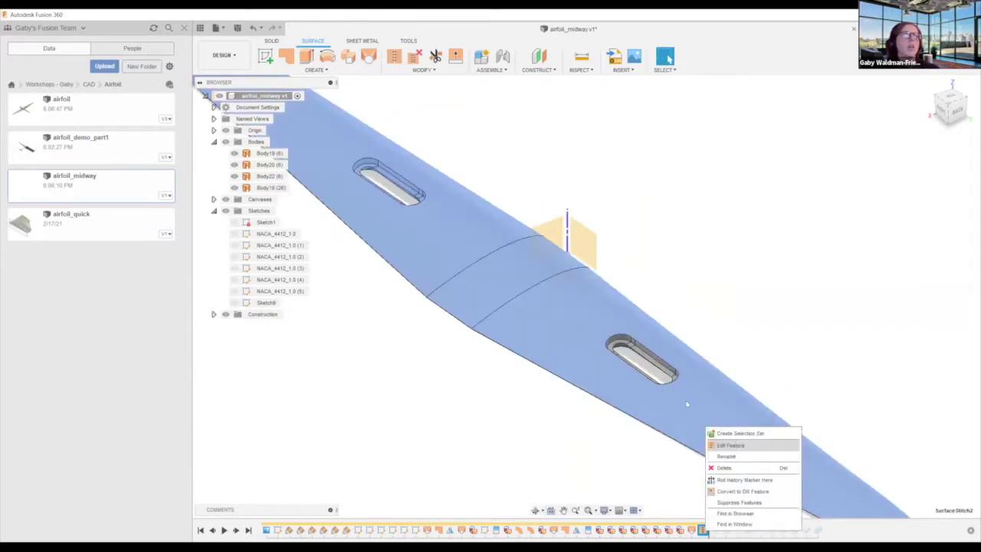
click(744, 479)
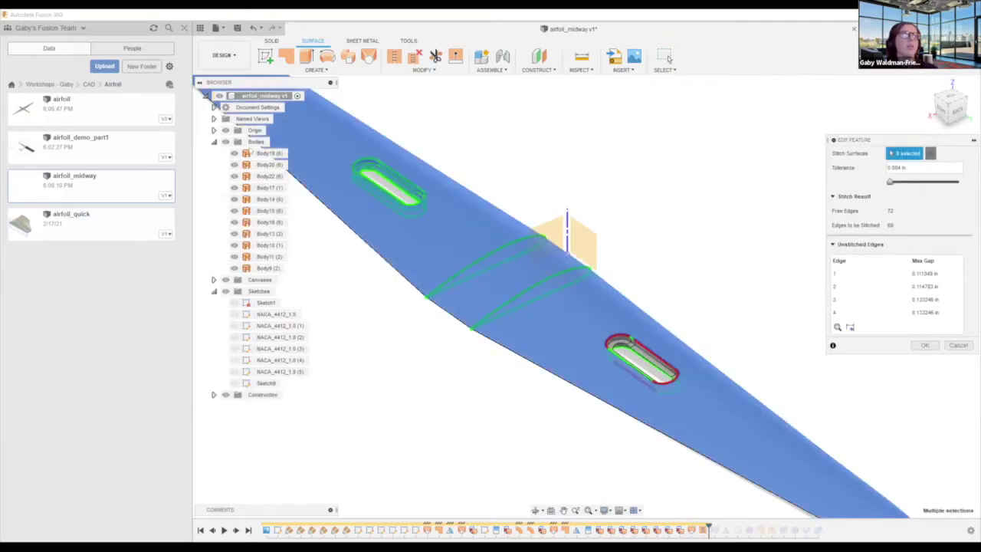
click(264, 268)
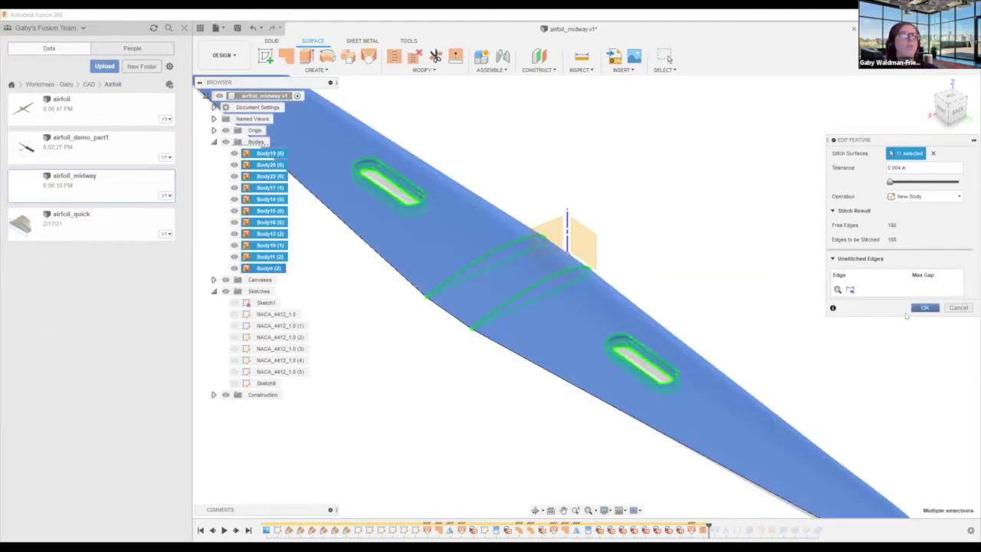
key(Return)
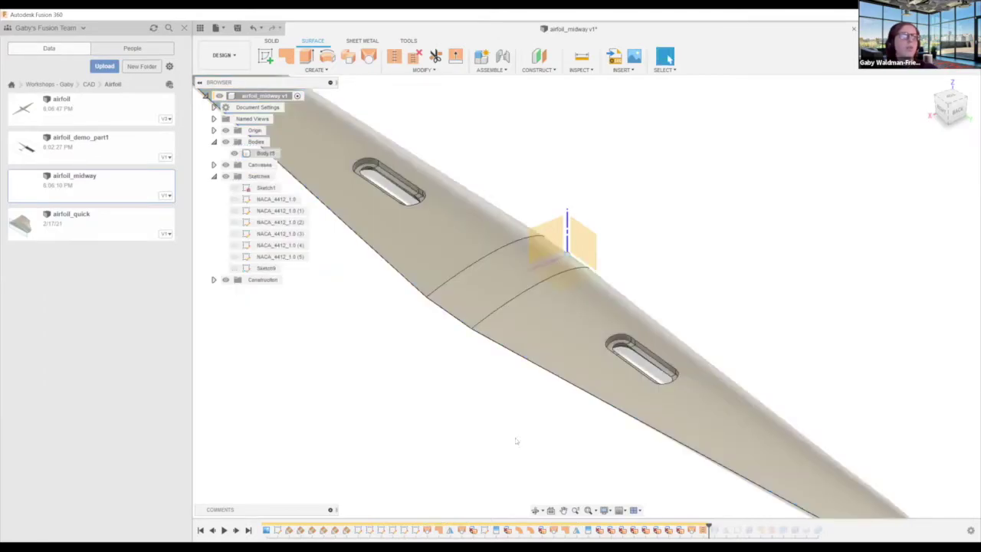
- Show the Glider-TopView canvas and create a sketch on the YZ plane
double_click(611, 368)
scroll(611, 369, down, 3)
shift+middle_drag(613, 370, 548, 423)
click(755, 434)
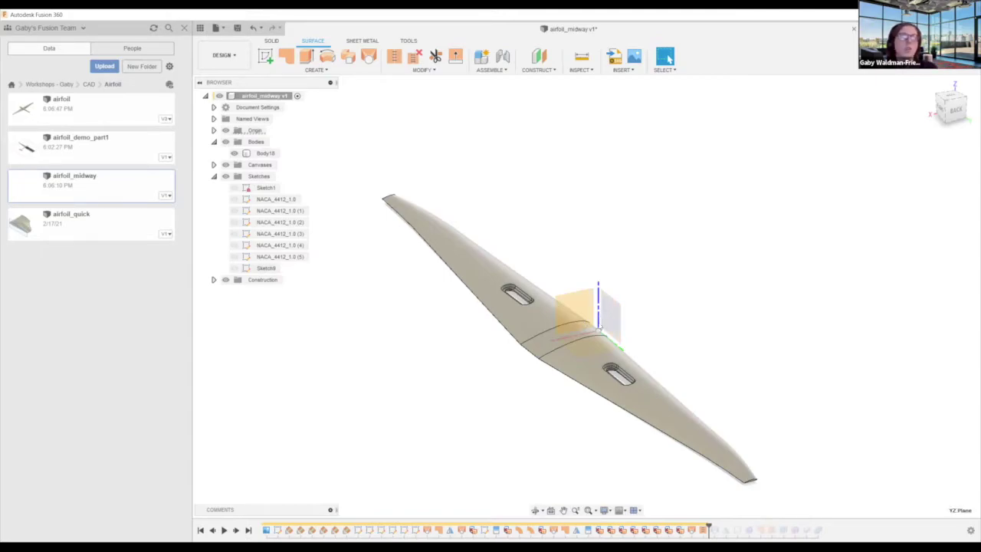
click(609, 318)
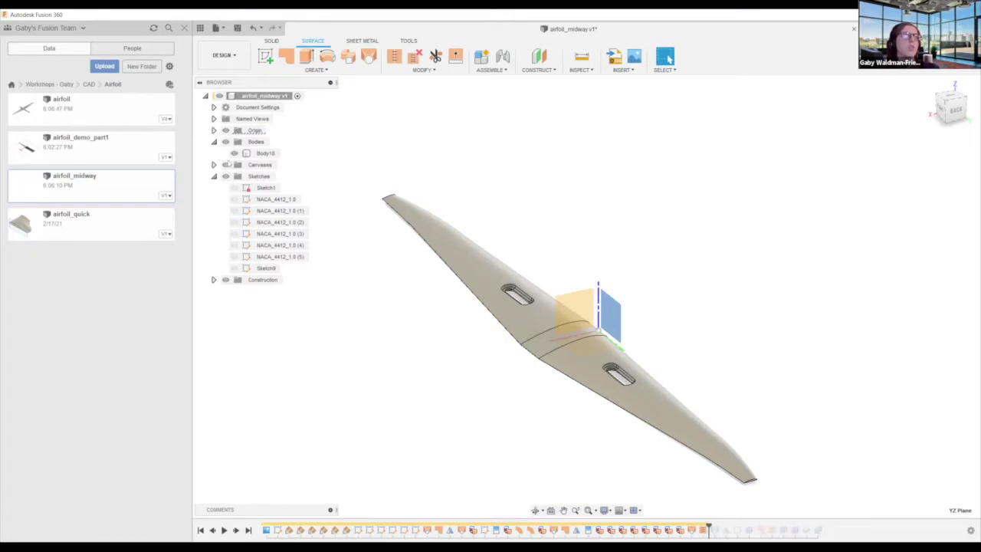
click(214, 165)
click(234, 177)
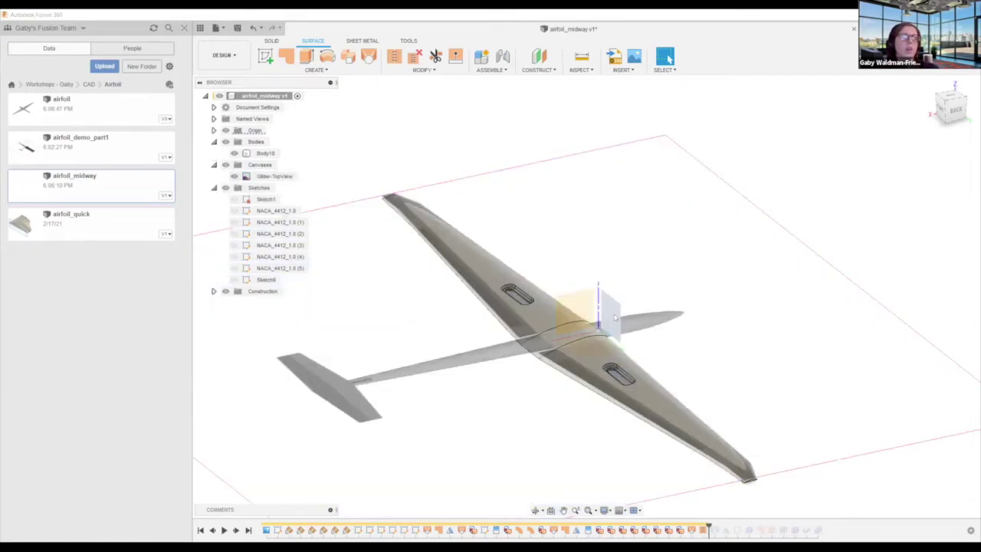
right_click(614, 317)
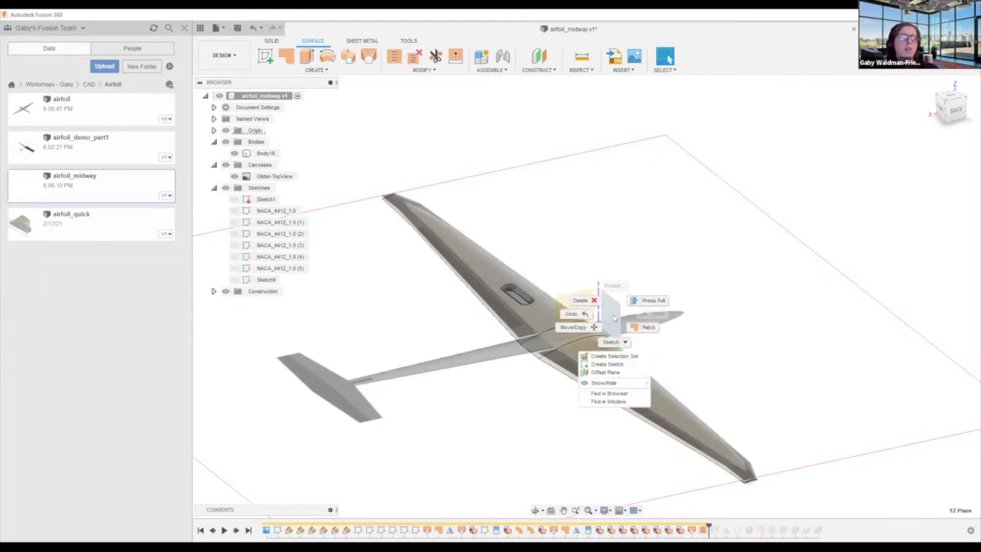
click(612, 364)
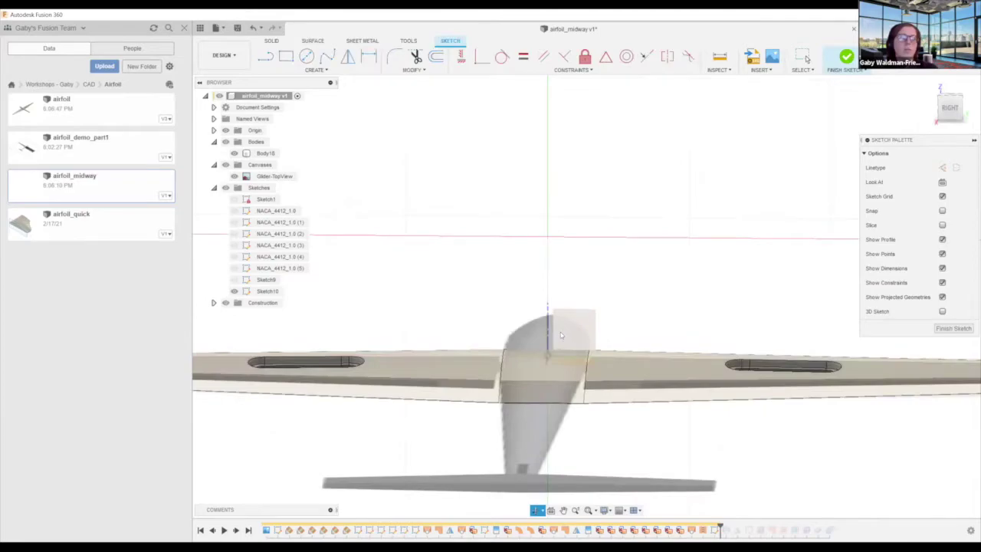
- Draw a circle centred on the origin out to the fuselage side at the wing's leading edge, and enable 3D Sketch
key(c)
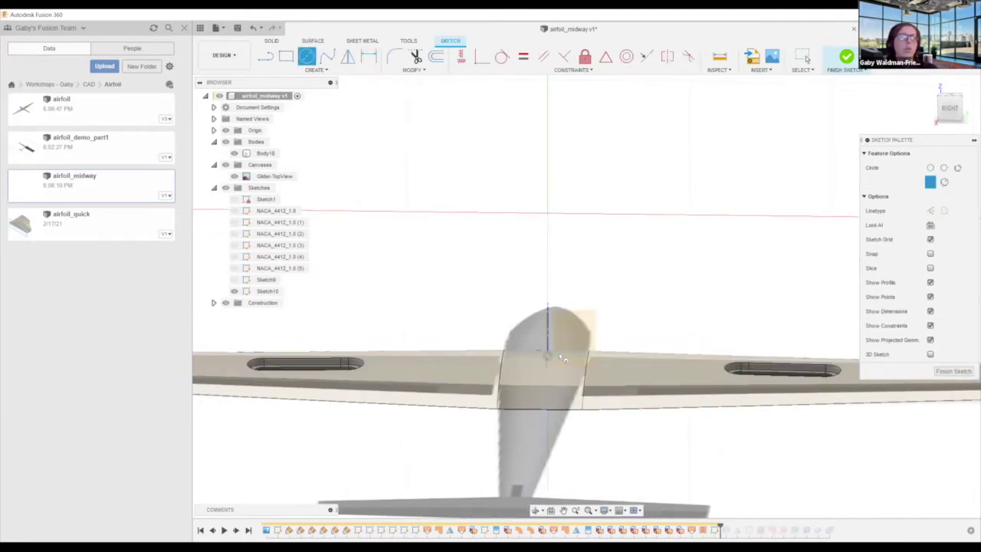
shift+middle_drag(558, 389, 558, 412)
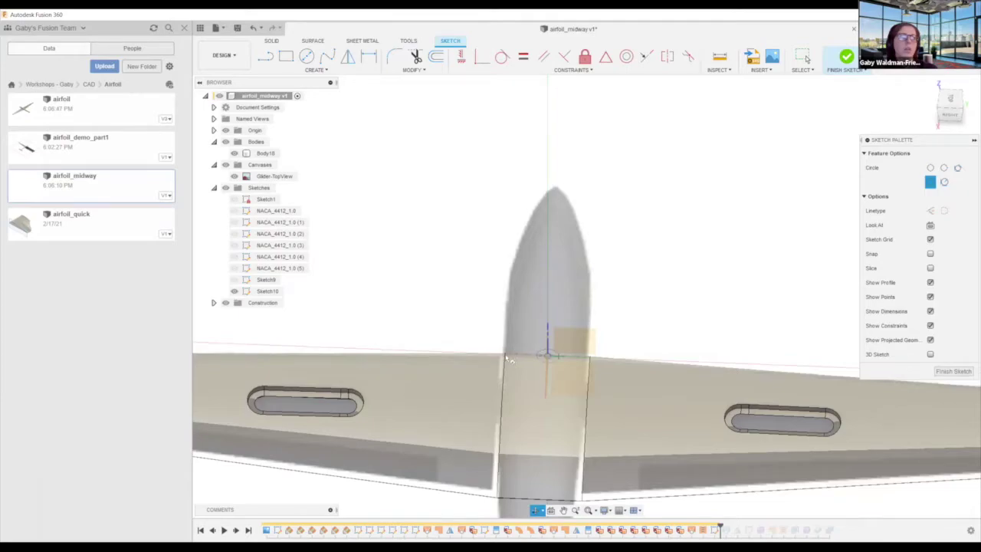
click(505, 355)
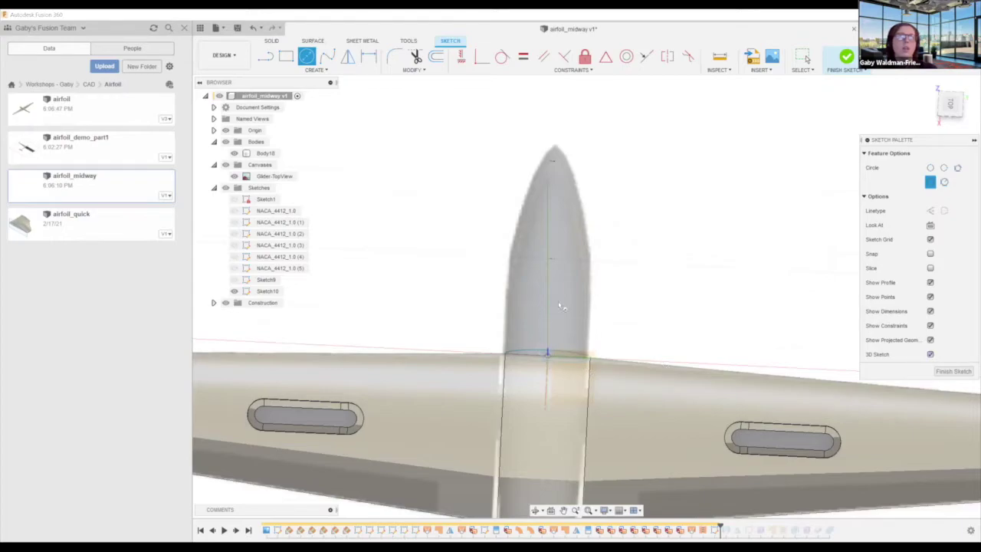
scroll(563, 309, up, 4)
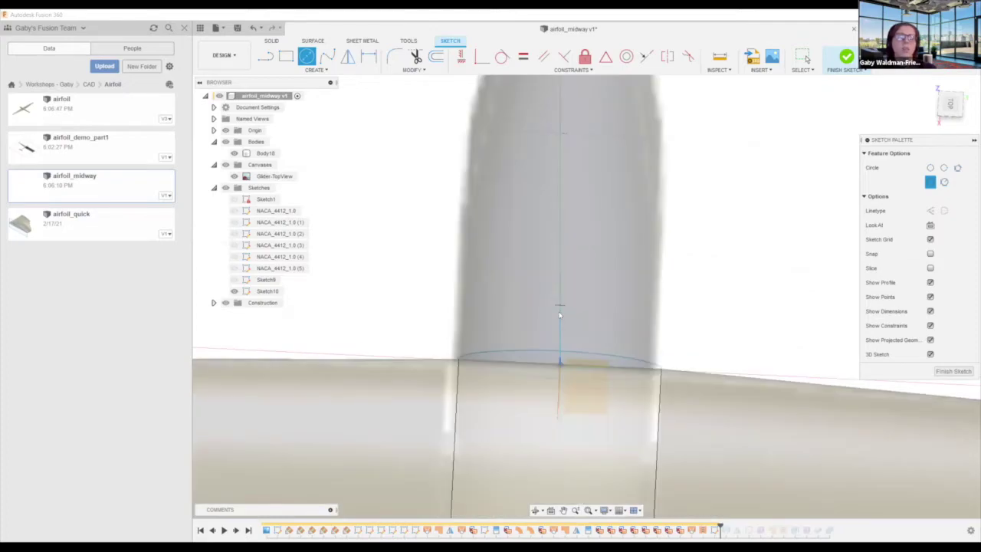
key(Escape)
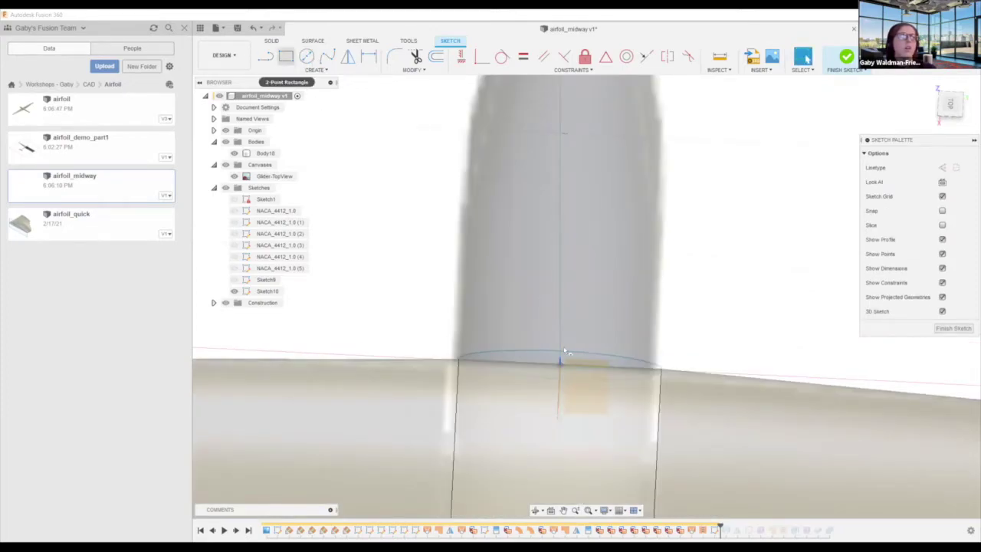
- Hide the wing body and try placing a second circle beside the fuselage on a different plane using the 3D sketch manipulator
key(c)
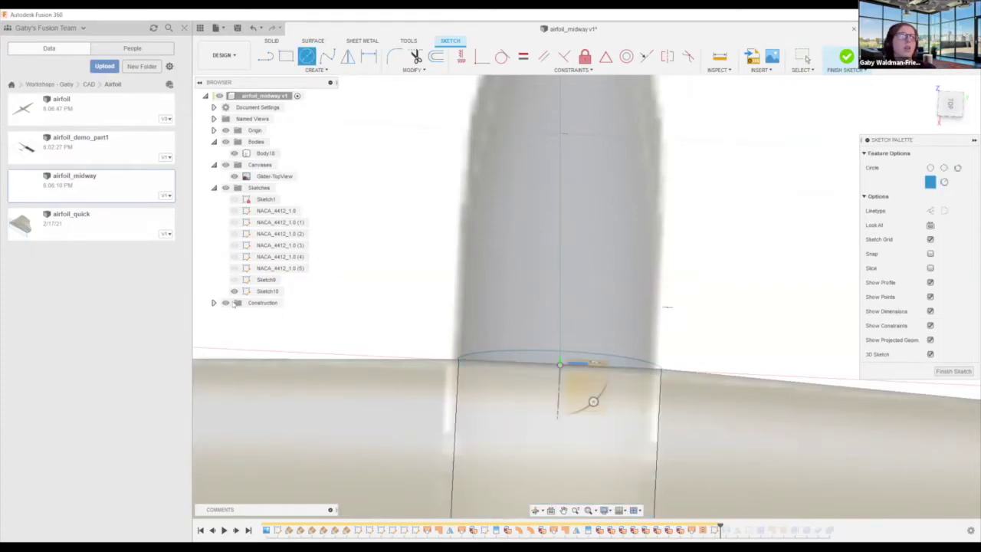
middle_drag(222, 235, 237, 156)
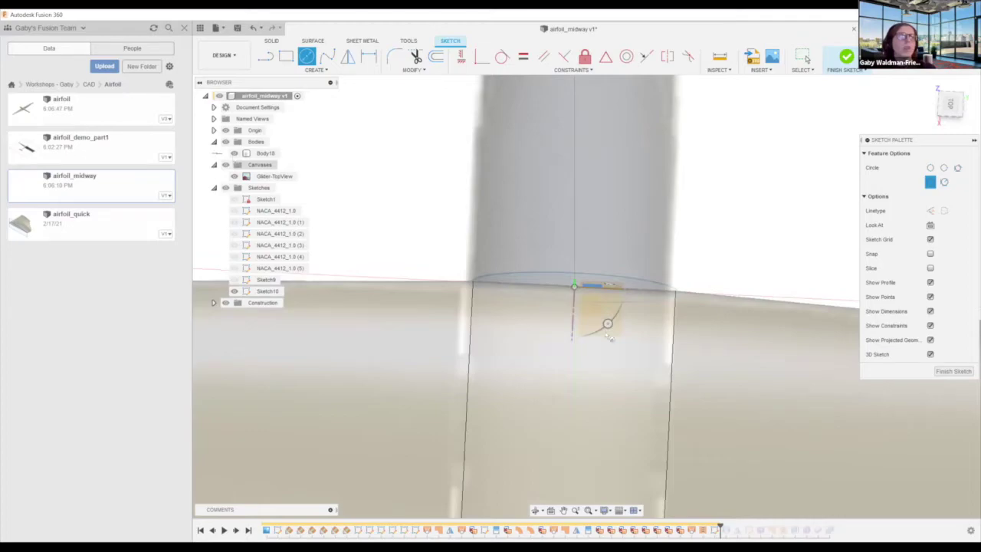
scroll(606, 323, down, 3)
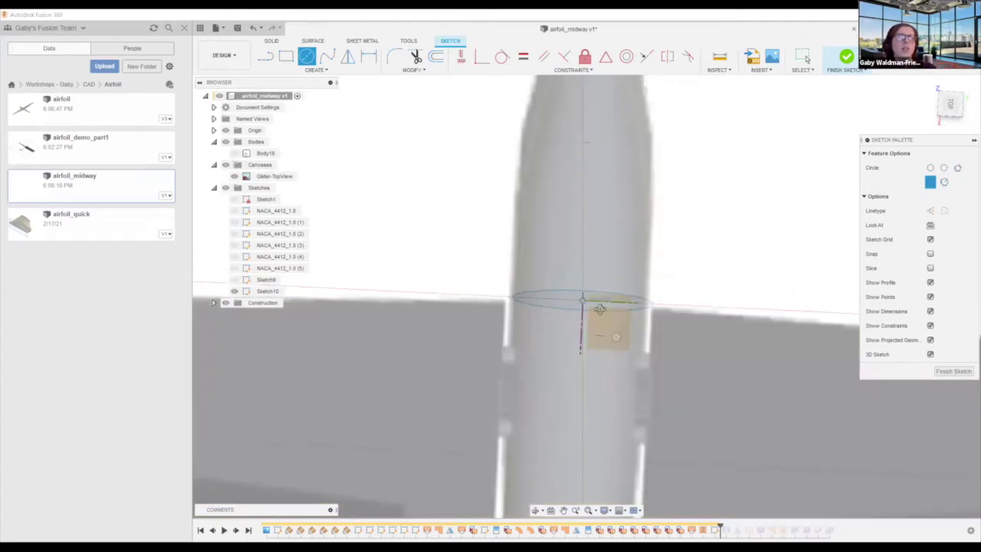
shift+middle_drag(571, 304, 583, 300)
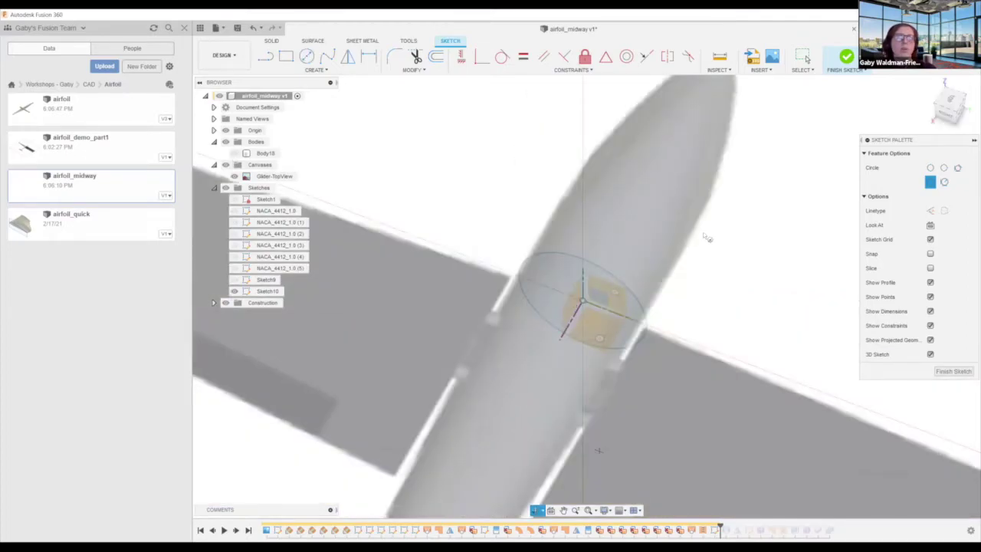
key(c)
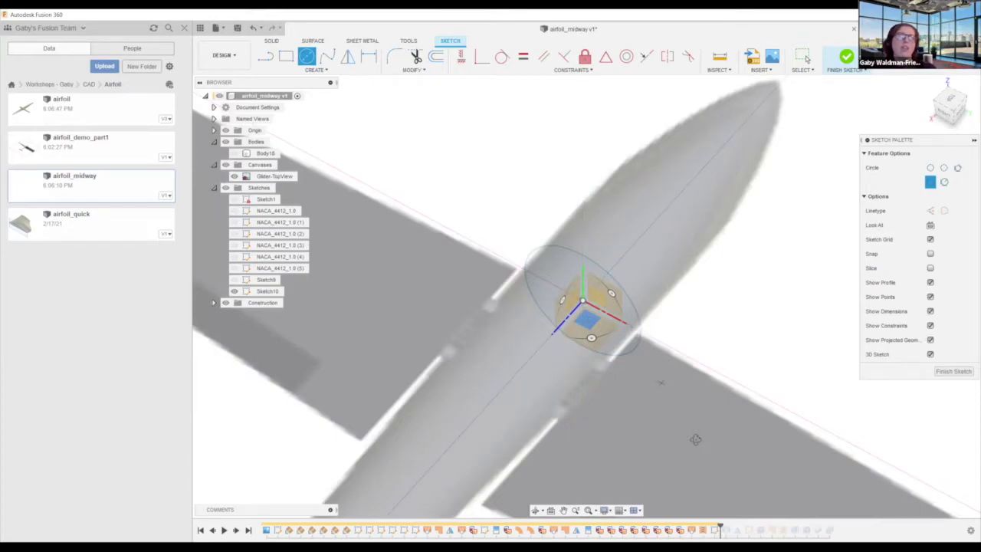
shift+middle_drag(708, 399, 705, 428)
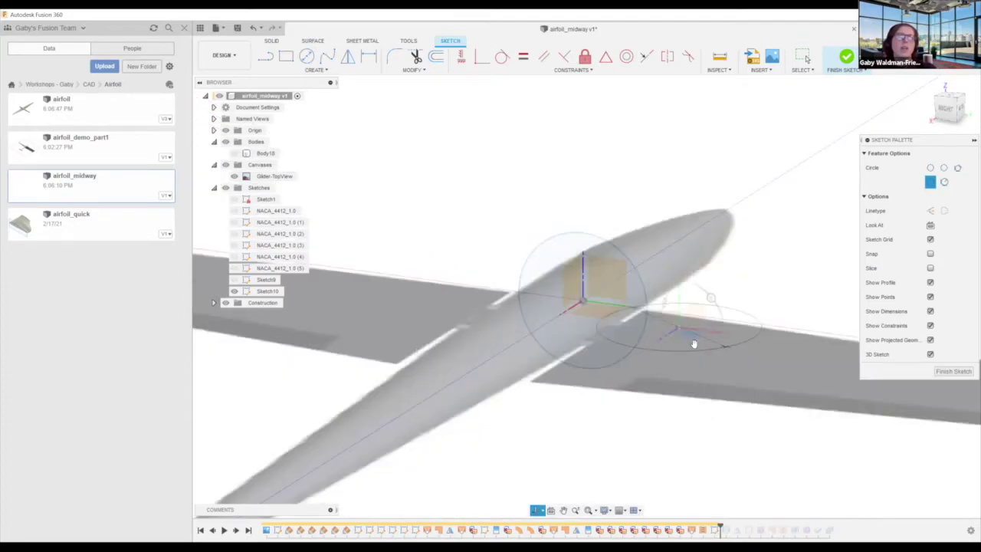
shift+middle_drag(693, 344, 734, 334)
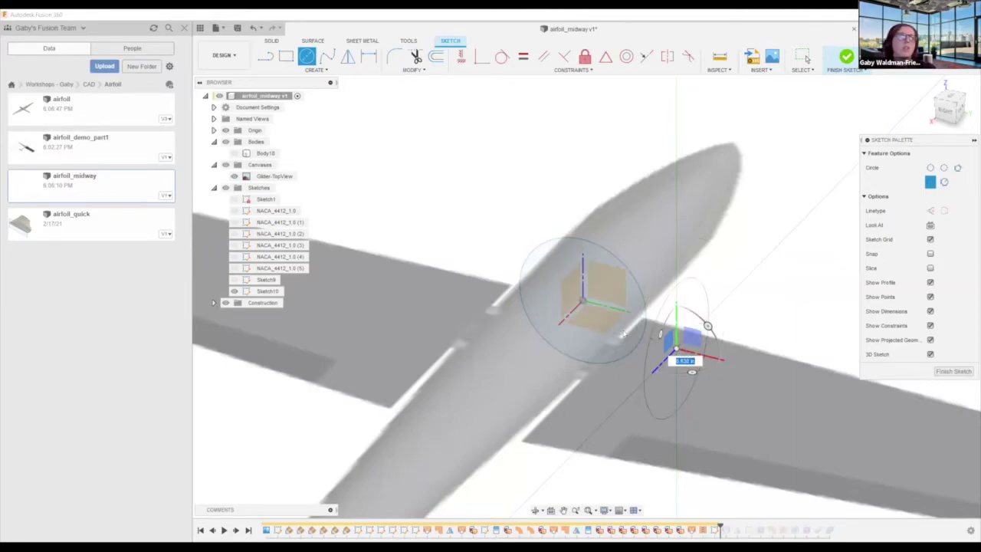
click(691, 336)
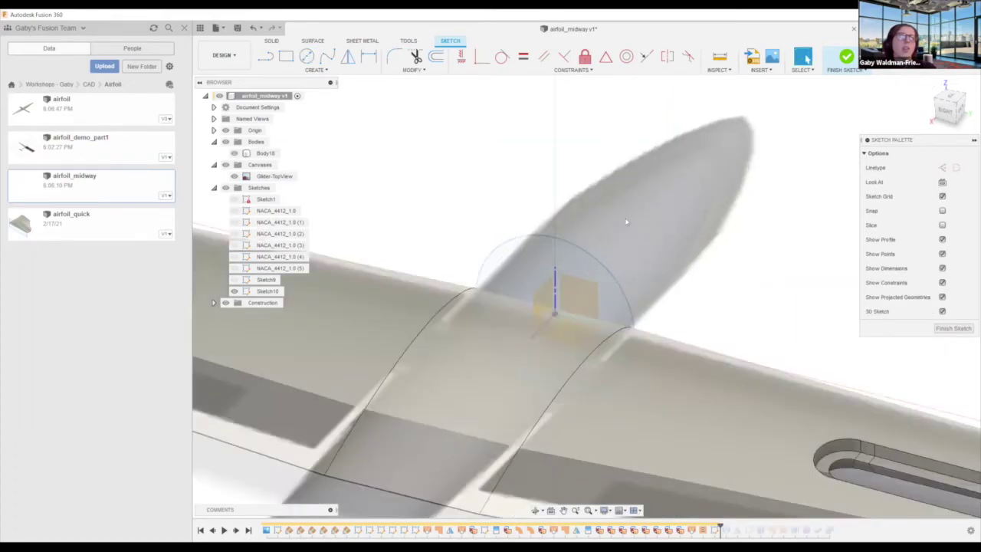
- Turn off 3D Sketch for the fuselage cross-section sketch and cancel the pending circle
middle_drag(626, 221, 649, 189)
scroll(622, 274, down, 4)
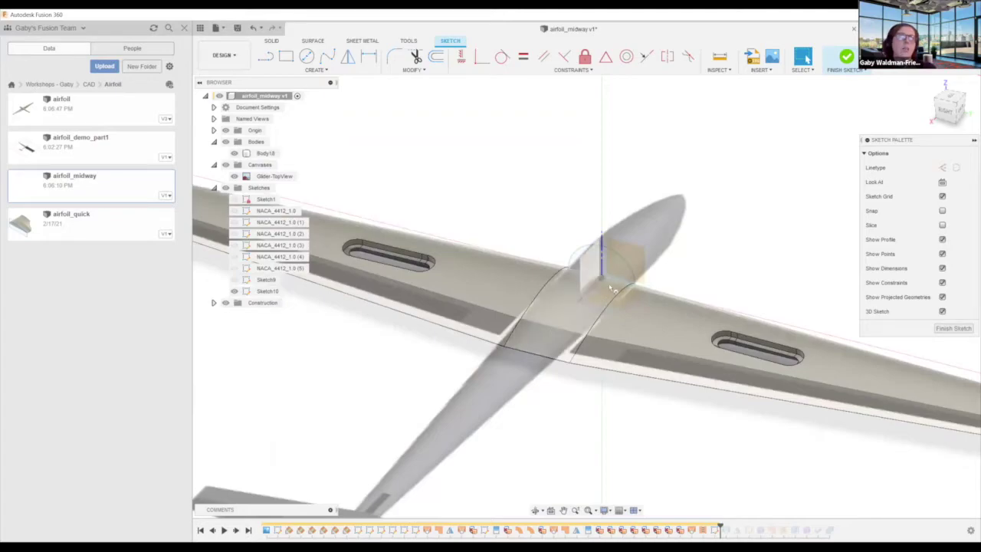
key(c)
scroll(600, 276, up, 3)
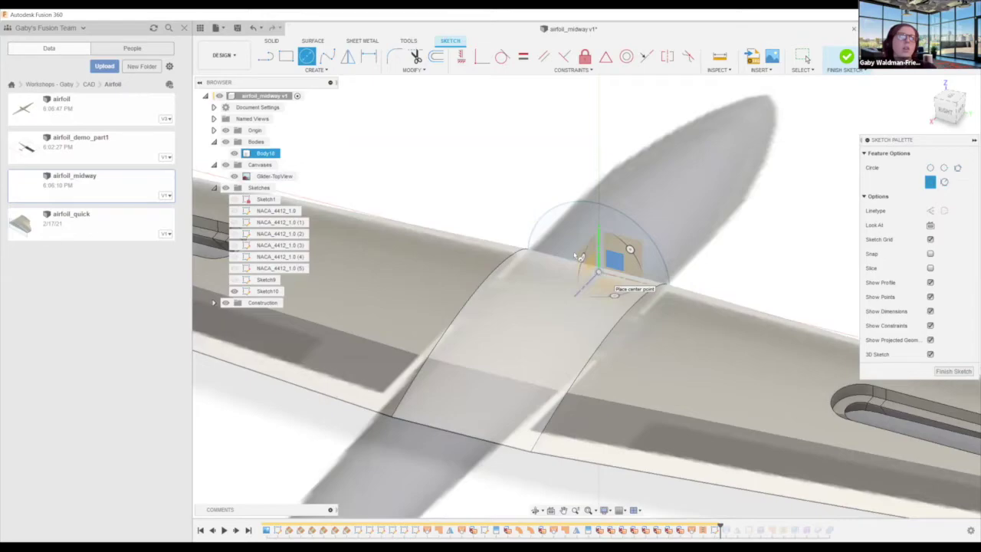
scroll(594, 273, up, 2)
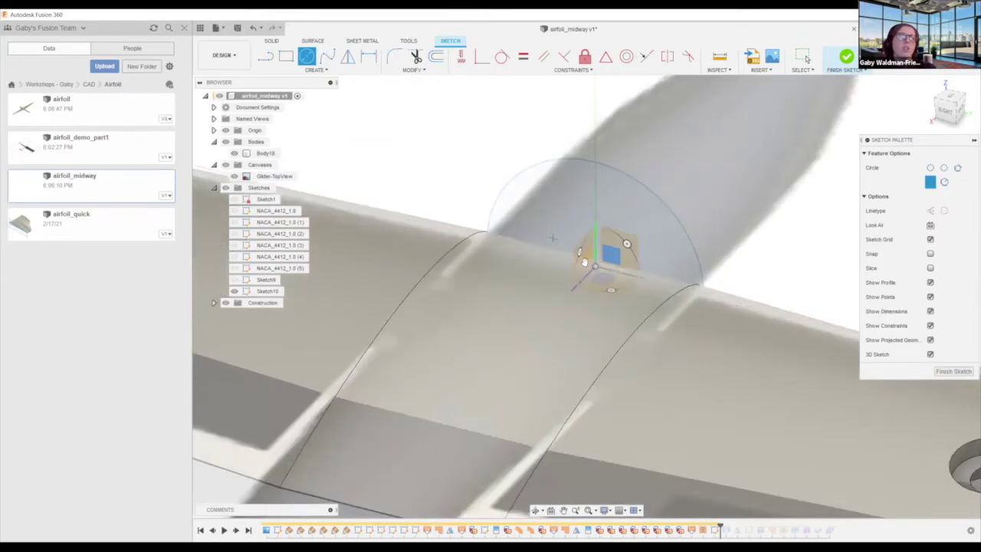
scroll(594, 272, up, 2)
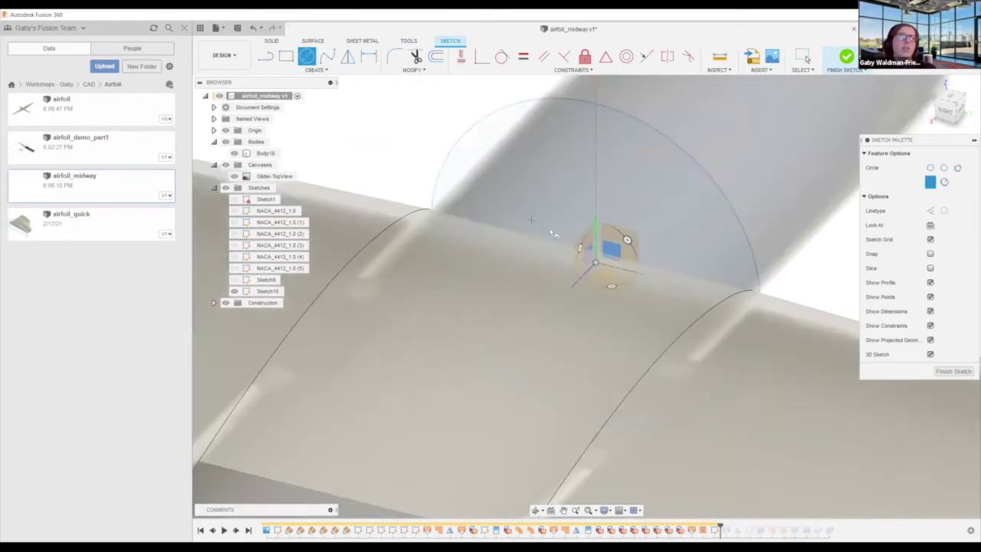
click(930, 354)
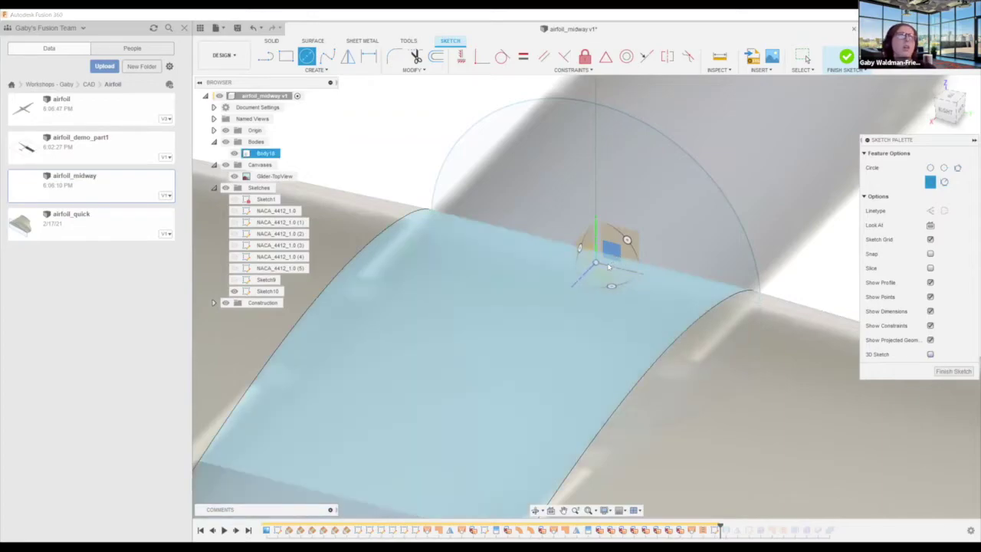
key(Escape)
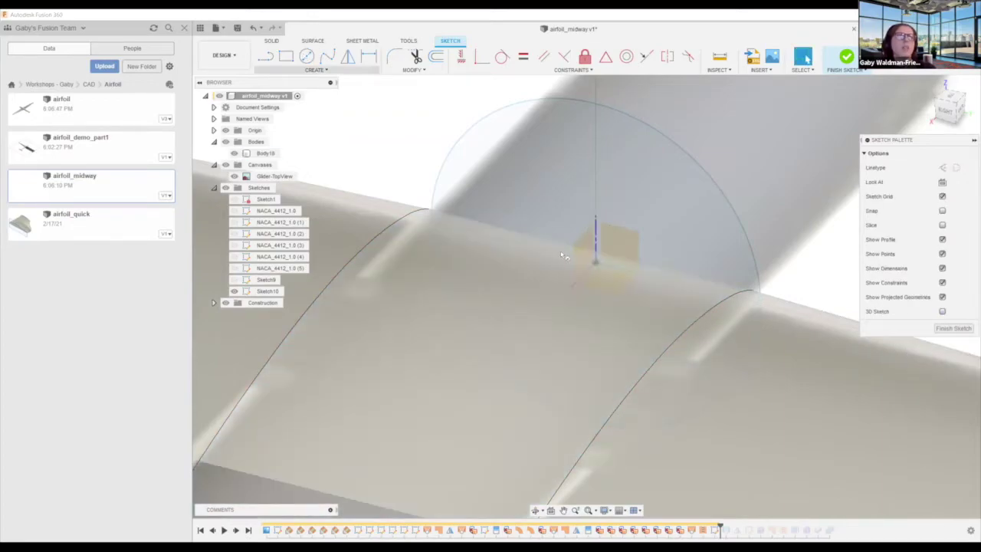
- Draw a second circle of about 0.21 in radius near the origin, inside the first fuselage circle
key(c)
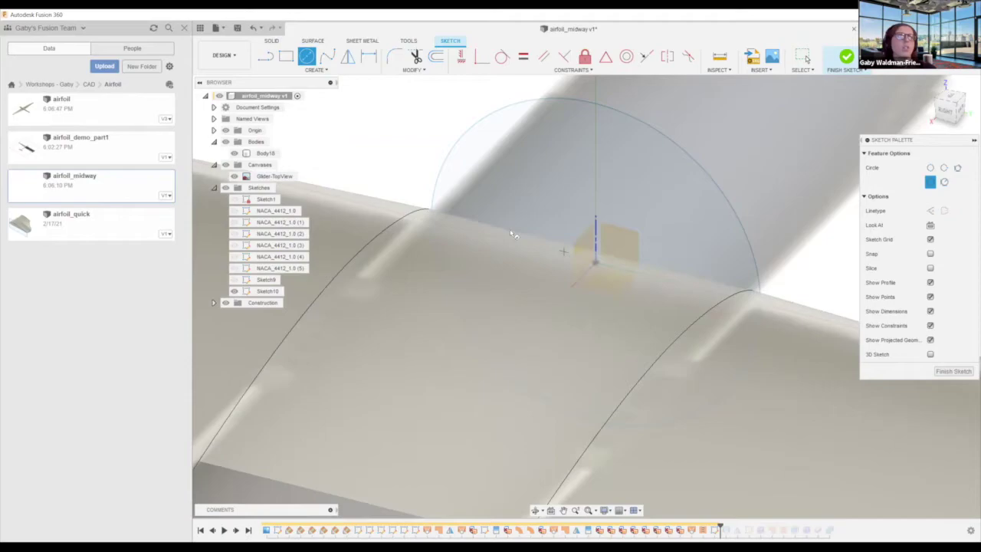
click(591, 261)
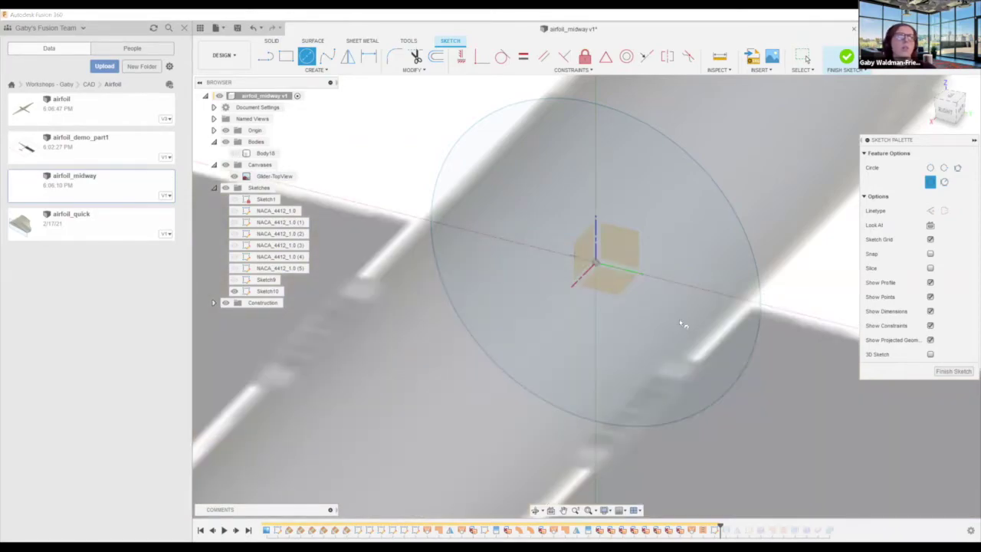
click(643, 353)
key(Escape)
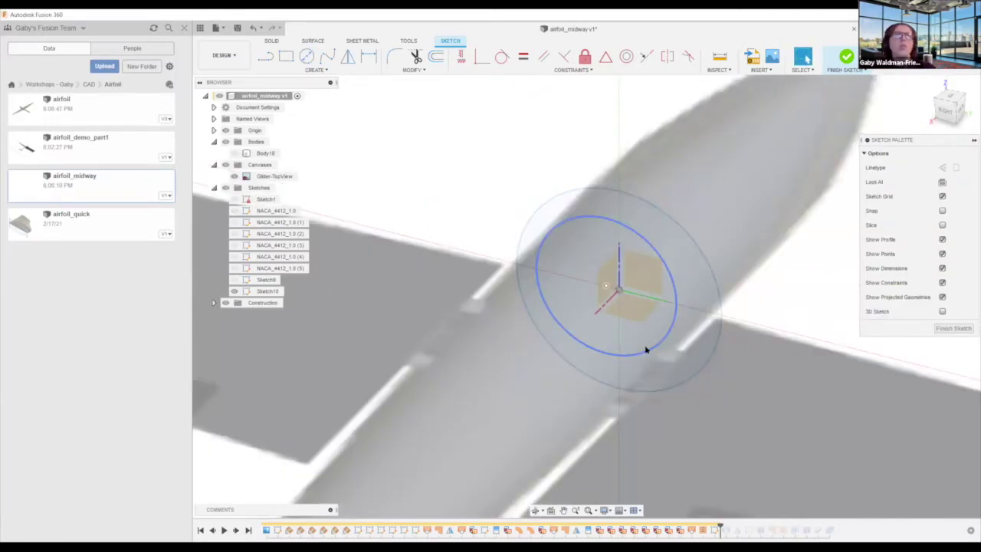
- Move the smaller circle 0.6 in forward along the fuselage toward the nose
click(646, 350)
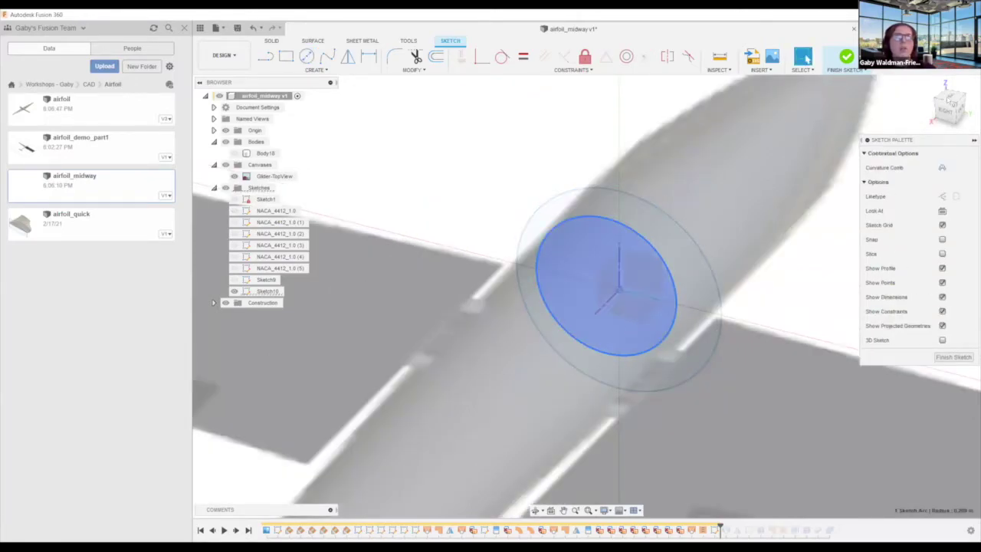
key(m)
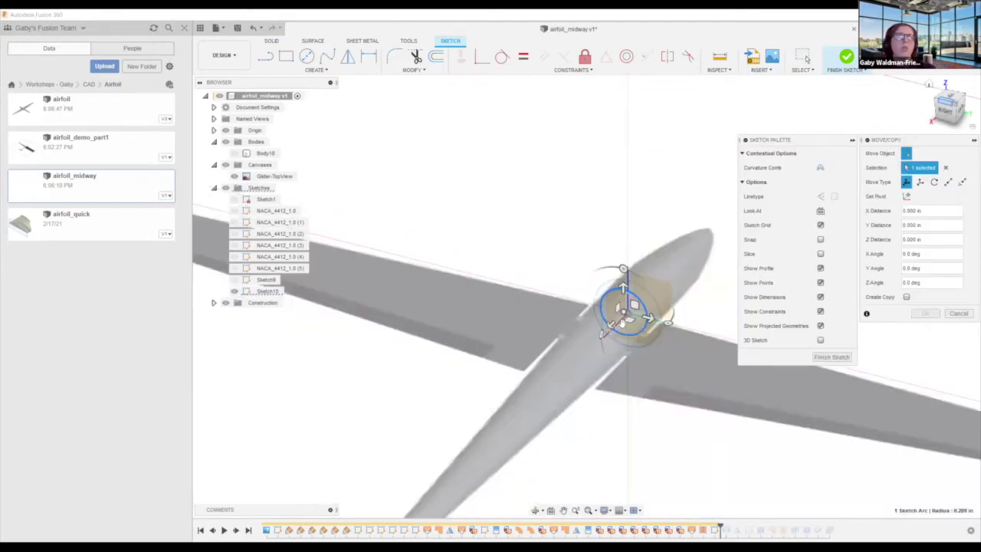
drag(621, 315, 622, 239)
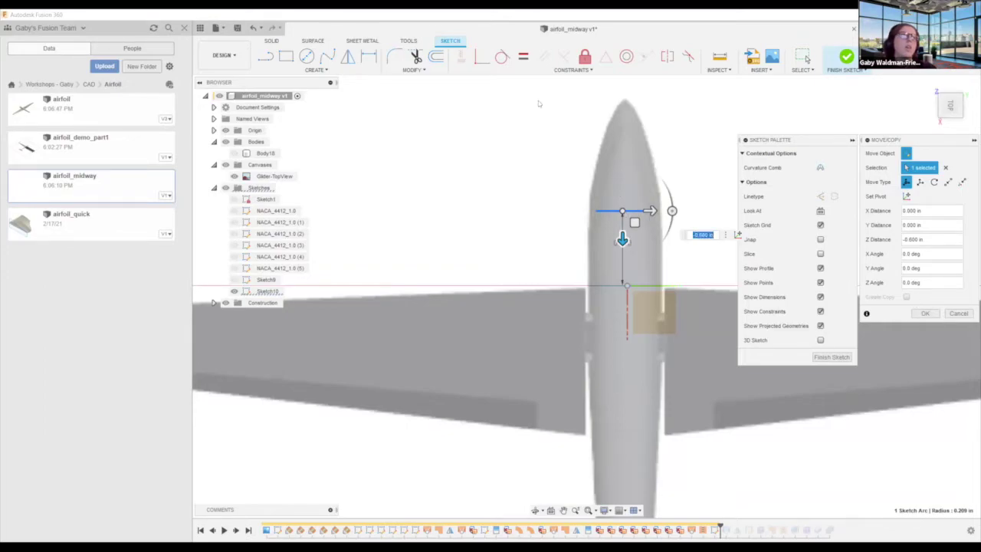
key(Return)
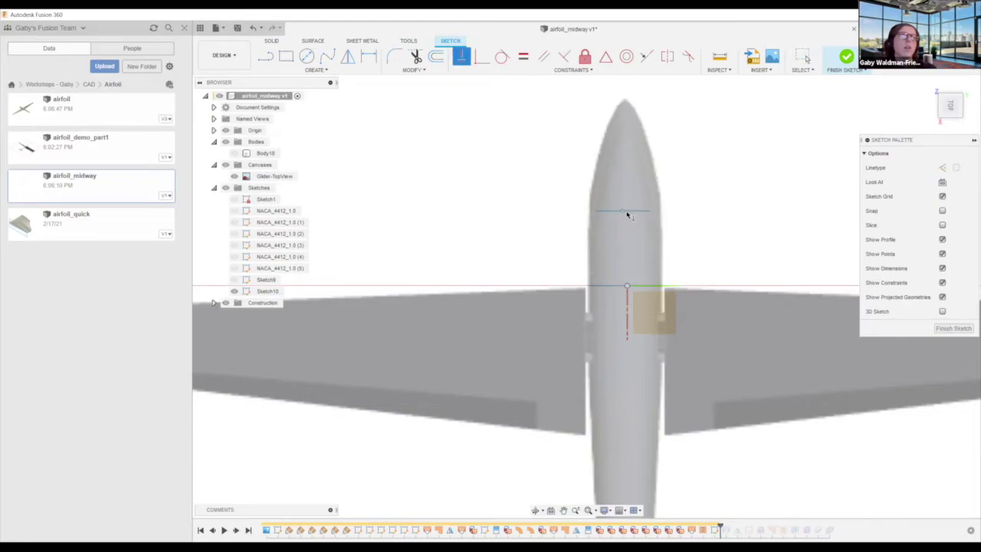
- Align the forward circle's centre with the origin using a Horizontal/Vertical constraint
click(623, 211)
click(628, 288)
click(629, 286)
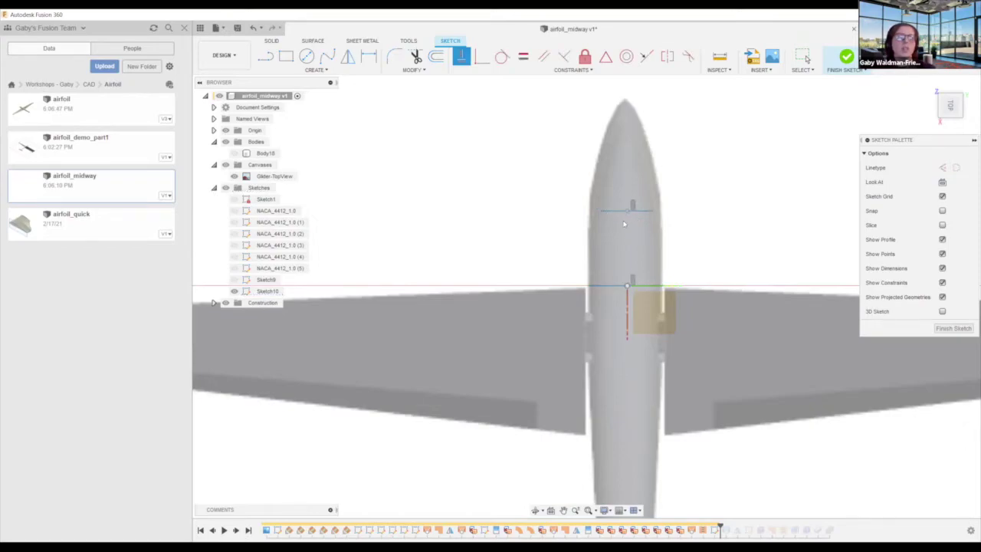
key(Escape)
- Dimension the distance from the origin to the forward circle's centre and set it to 0.75 in
scroll(624, 224, up, 2)
key(d)
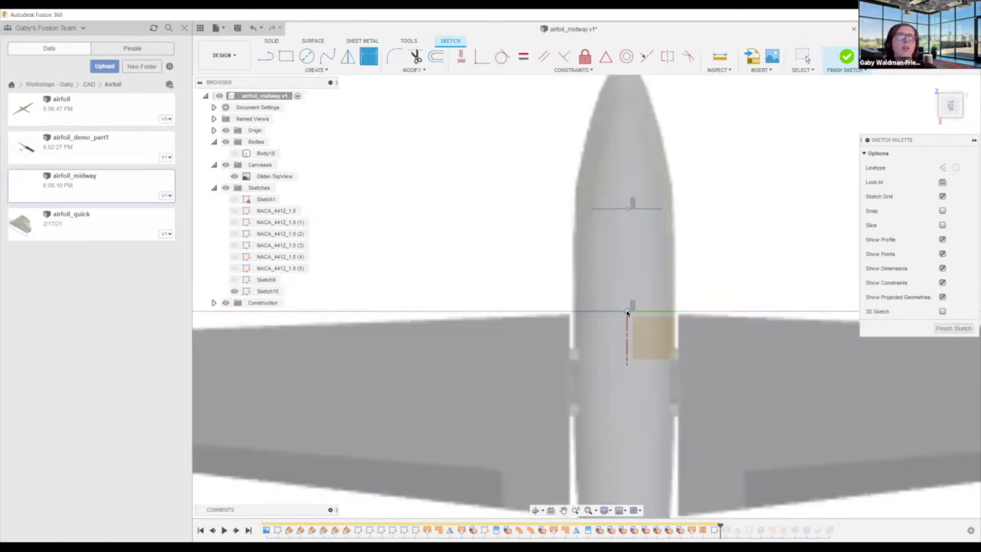
click(626, 310)
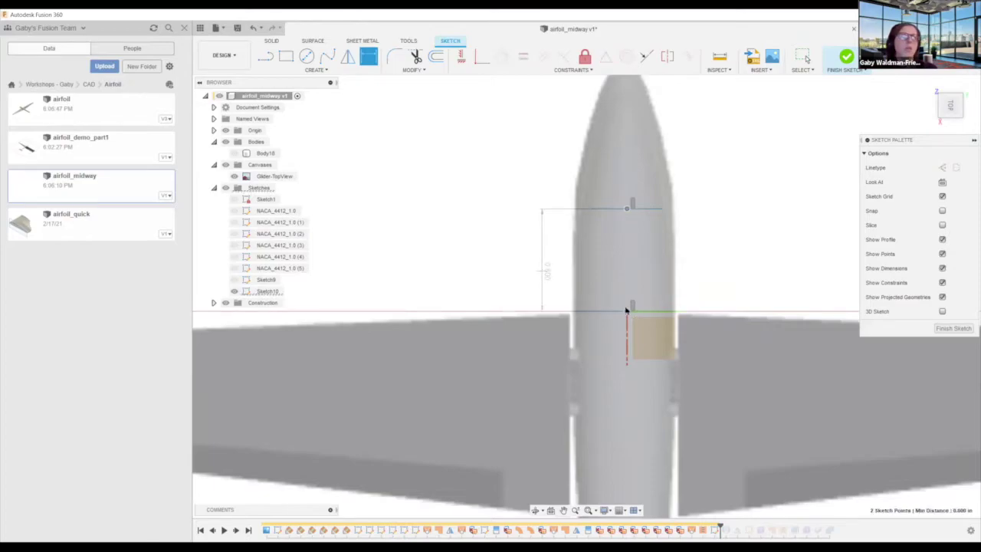
click(641, 311)
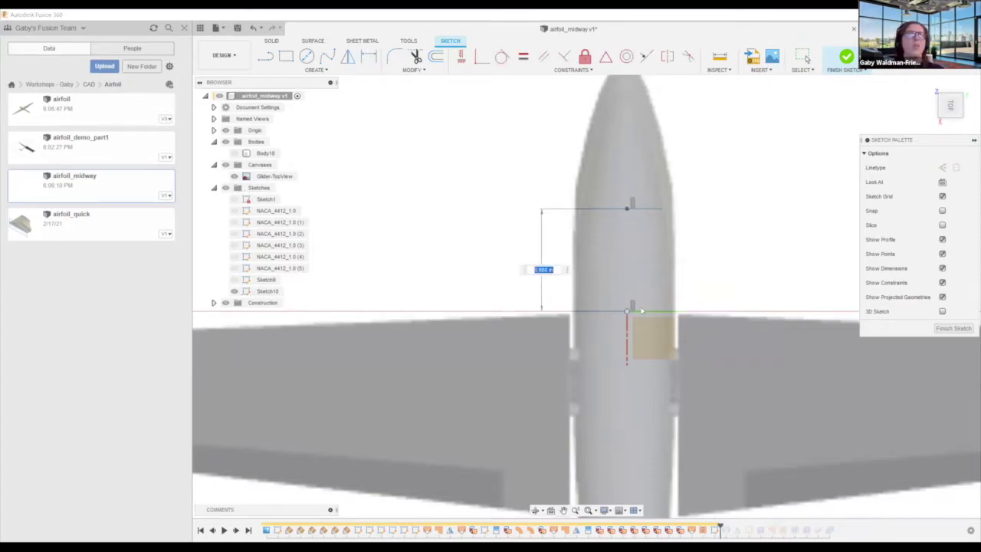
text(7)
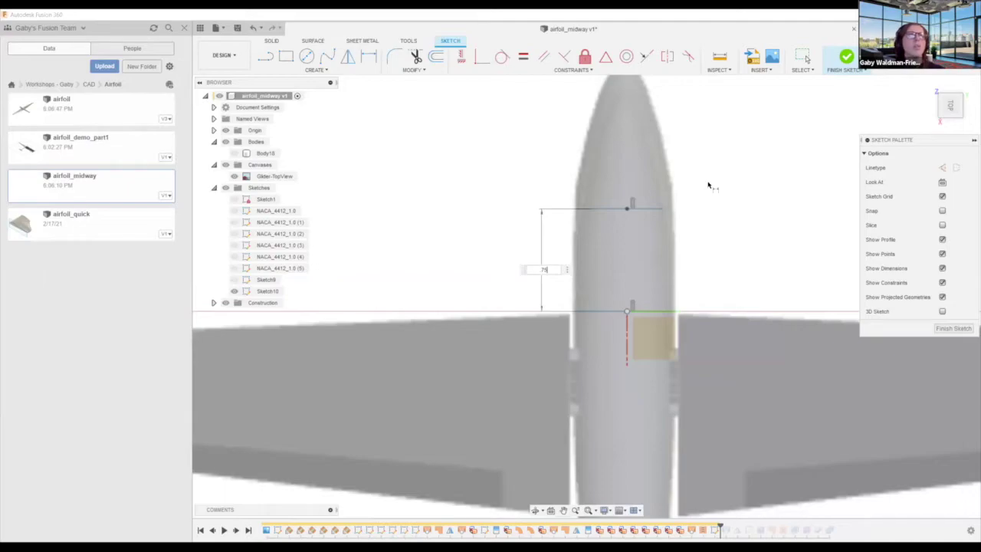
text(5)
key(Return)
key(Escape)
- Add a diameter dimension to the forward circle and set it to 0.6 in
shift+middle_drag(658, 200, 687, 207)
scroll(687, 208, up, 5)
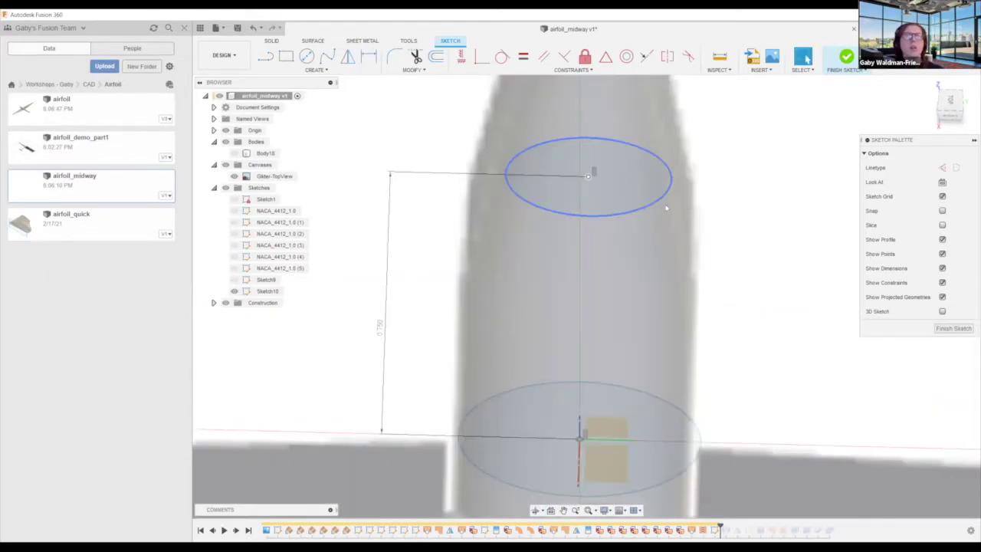
key(d)
click(666, 193)
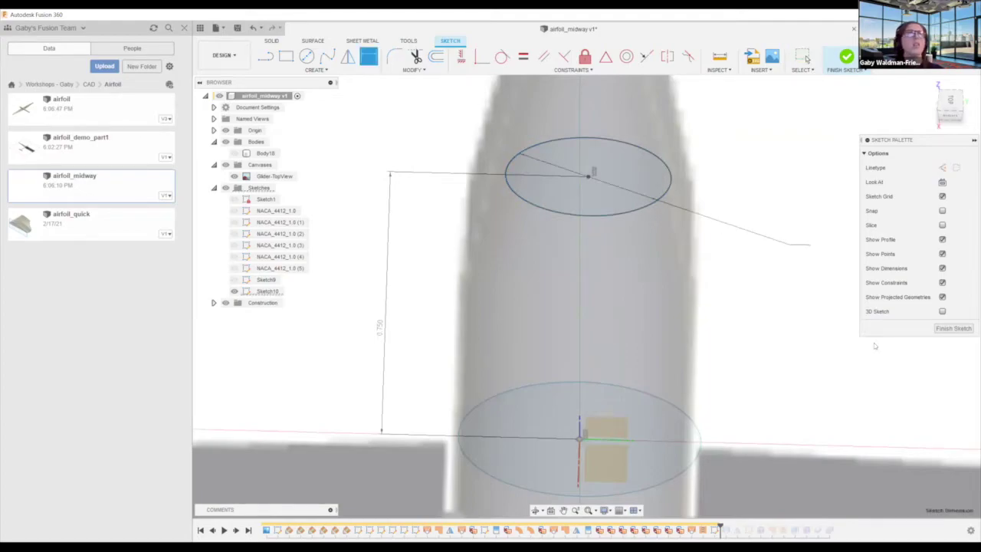
click(874, 346)
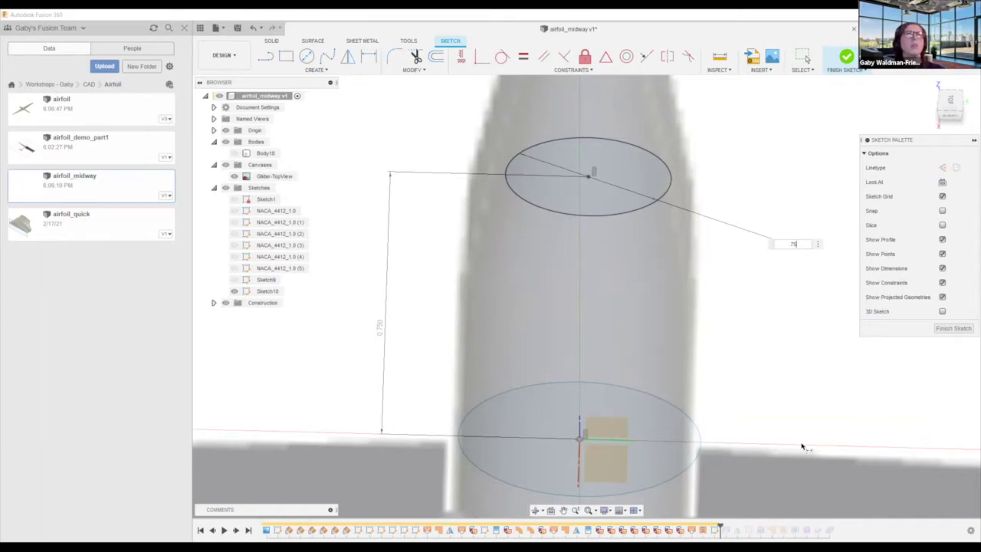
scroll(774, 414, down, 3)
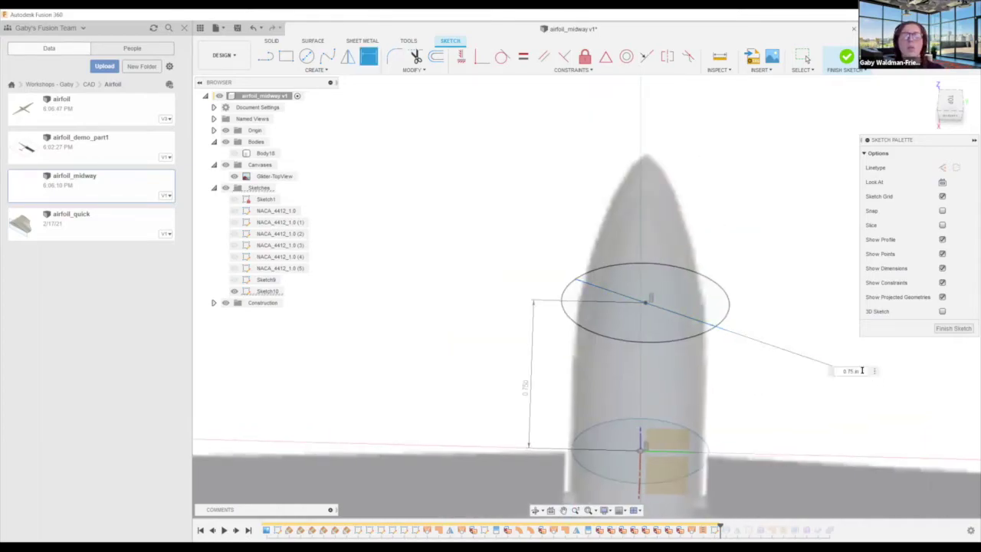
text(8)
key(Return)
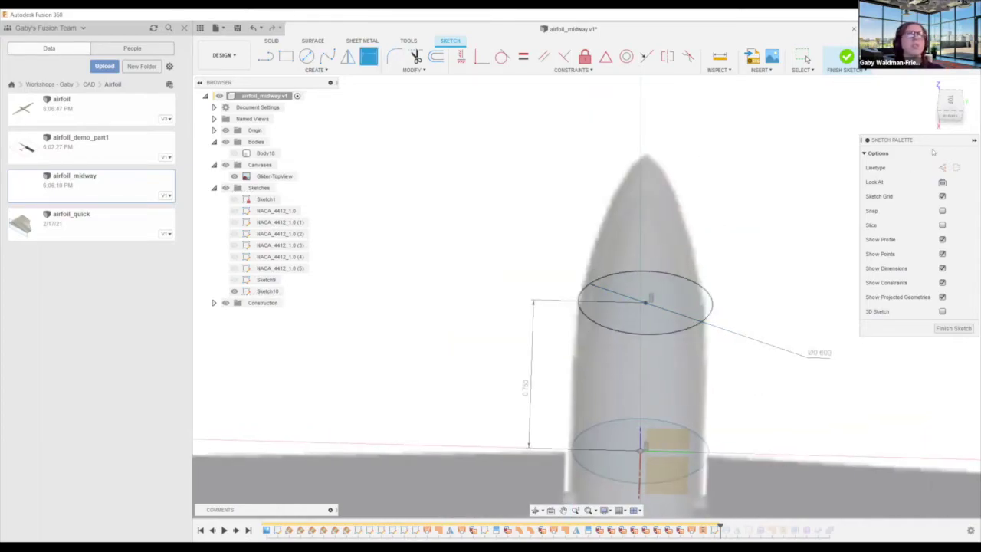
- Set the forward circle's diameter to 0.55 in while viewing the canvas from above, and finish the sketch
click(950, 104)
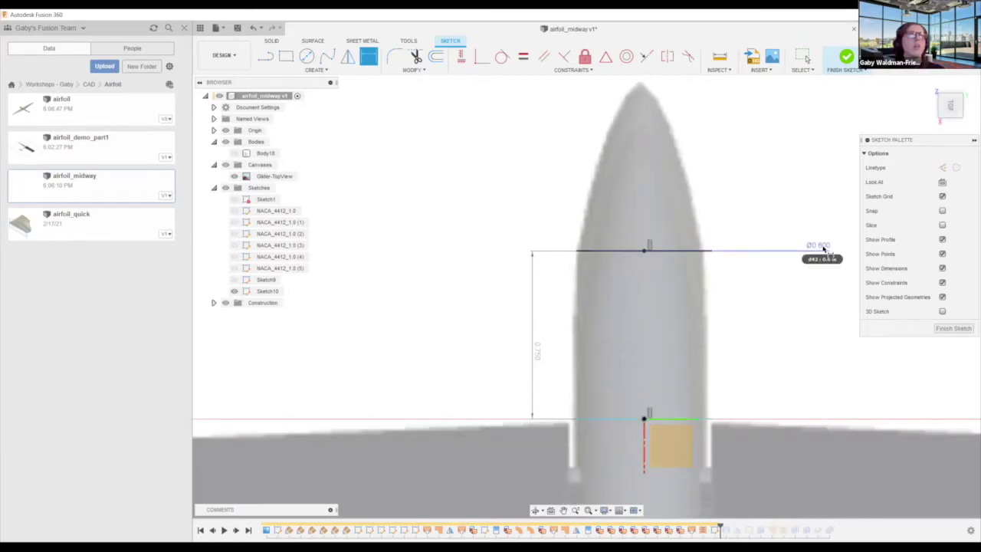
click(824, 247)
double_click(818, 245)
text(.55)
key(Return)
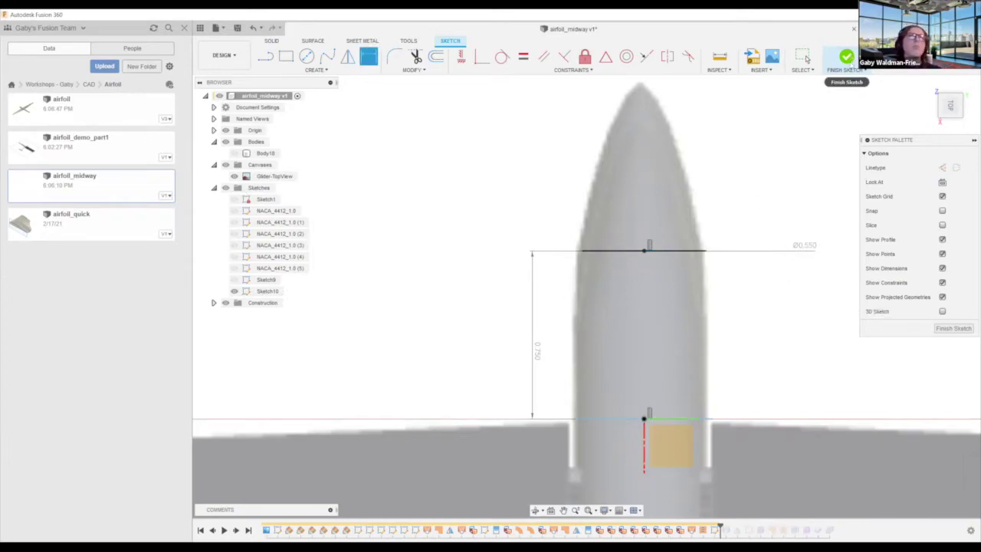
click(847, 60)
- Edit the Glider-TopView canvas and set its Y distance to 0.025 in to centre the fuselage image on the sketch
scroll(679, 373, down, 2)
scroll(679, 373, up, 3)
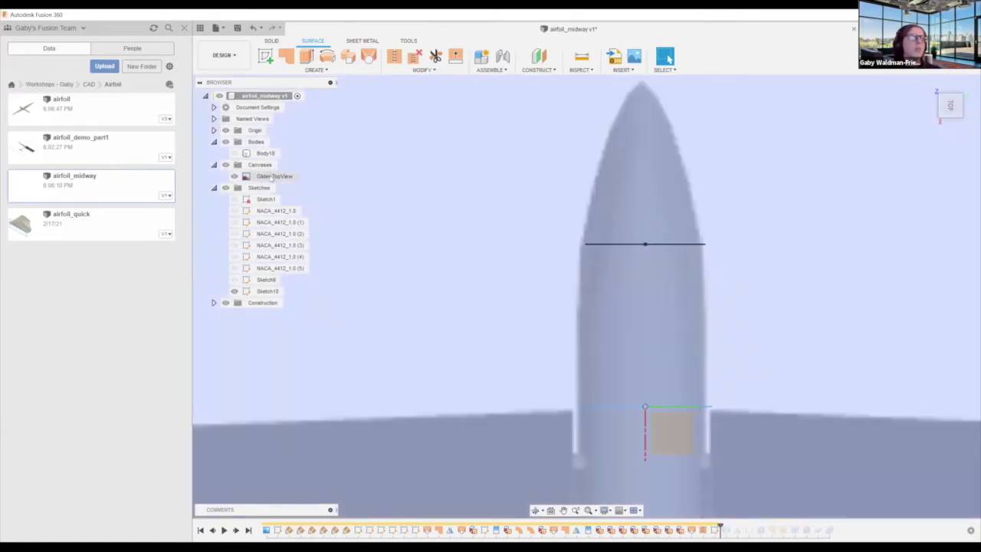
right_click(272, 177)
click(652, 315)
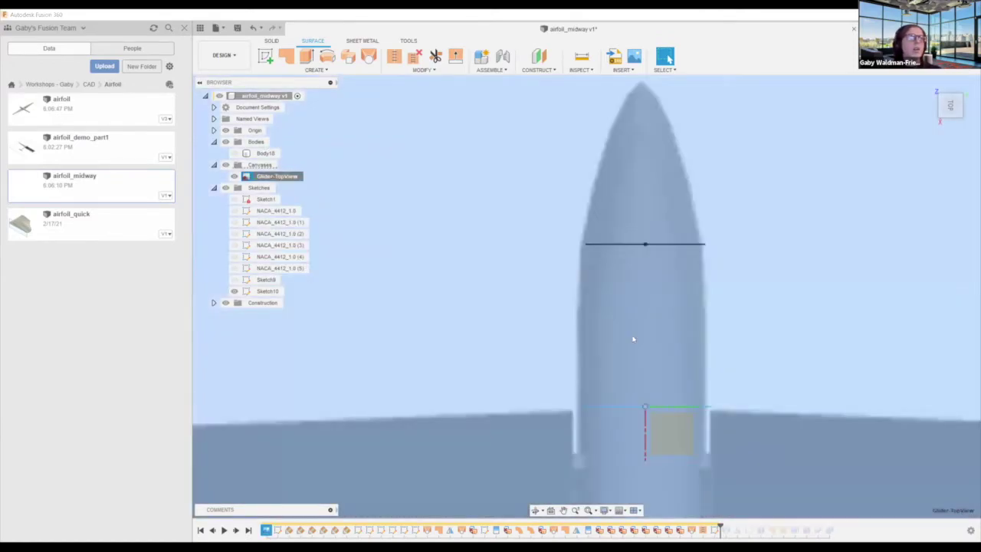
scroll(646, 361, down, 5)
scroll(673, 435, up, 4)
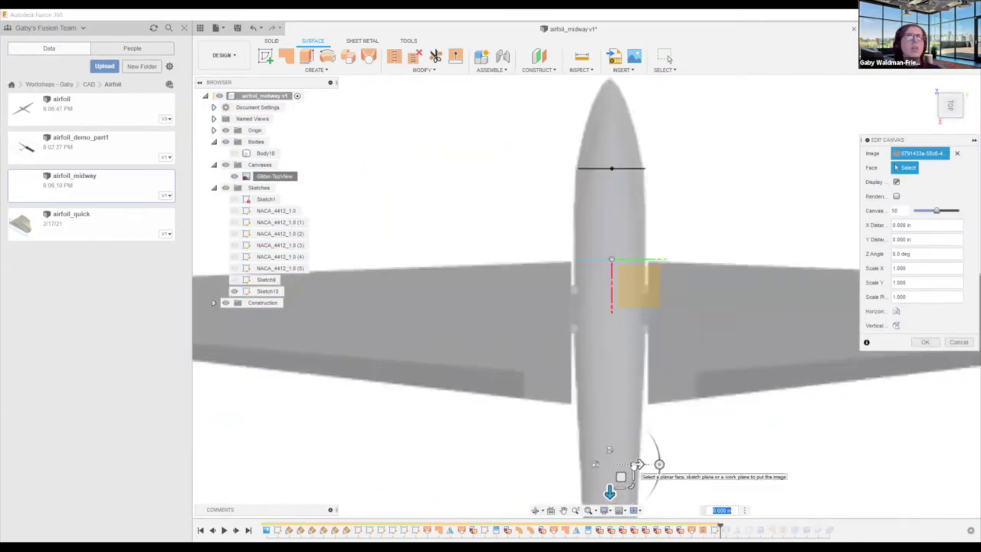
click(924, 239)
key(BackSpace)
text(.025)
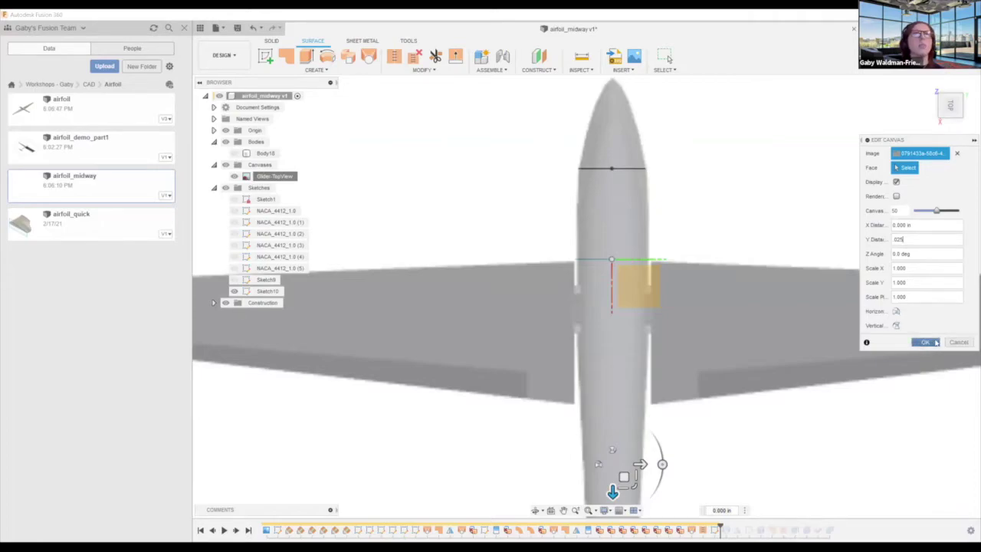
click(932, 342)
scroll(599, 170, up, 2)
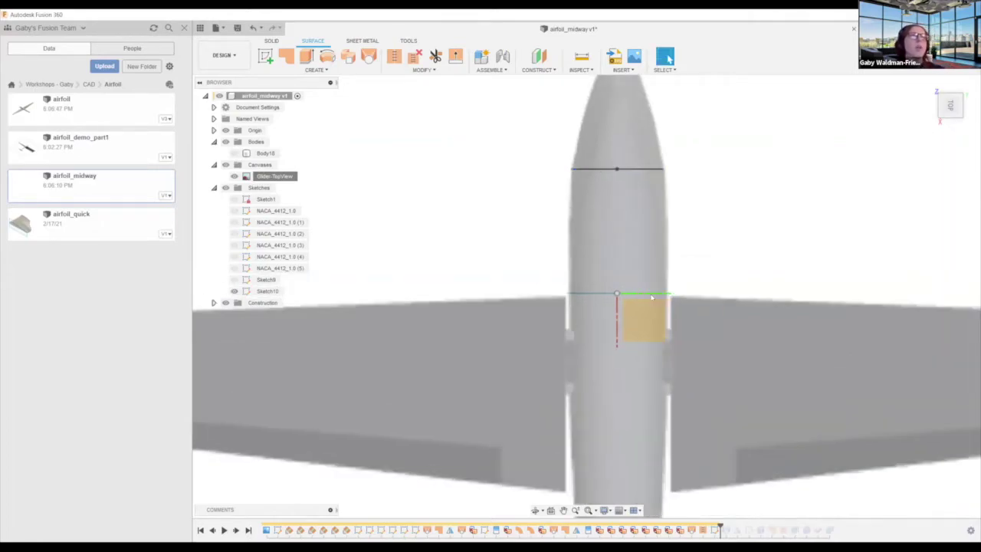
- Reopen Sketch10, which holds the fuselage cross-section circles, for editing
scroll(654, 308, down, 3)
shift+middle_drag(620, 357, 615, 347)
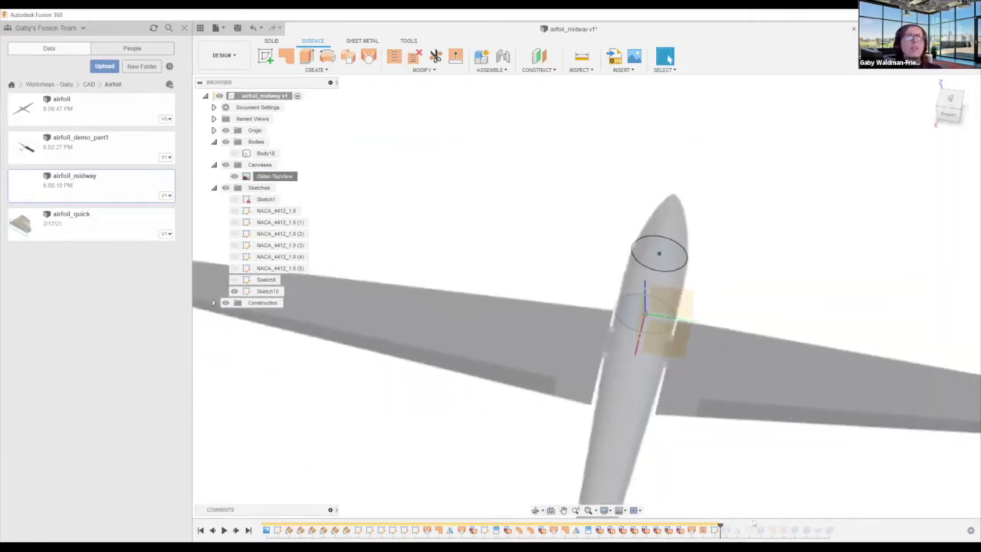
click(714, 530)
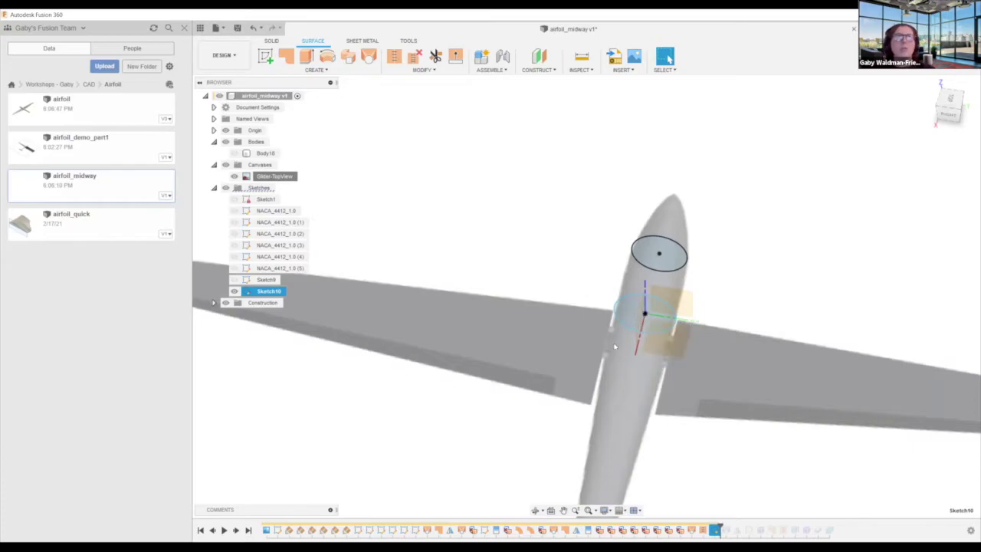
scroll(659, 383, down, 2)
scroll(613, 351, up, 2)
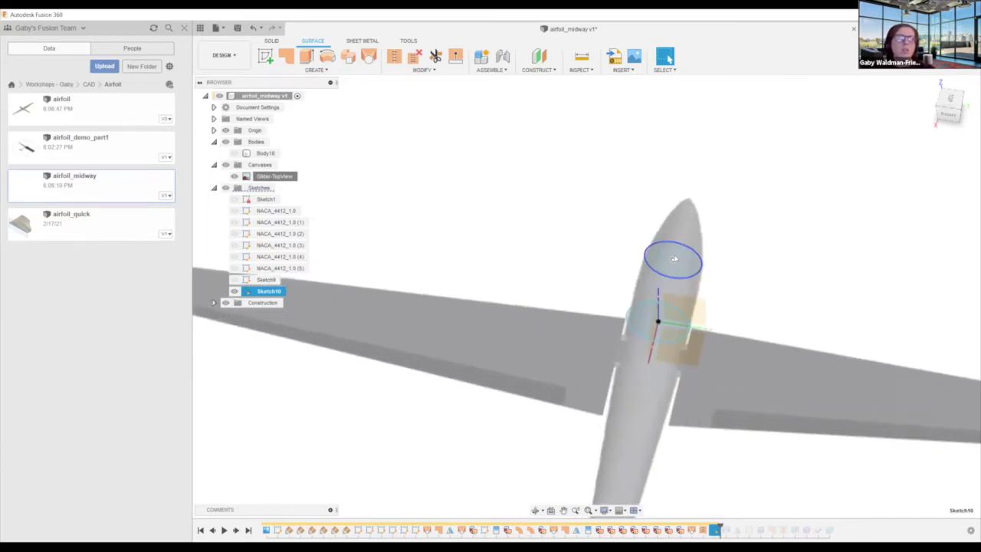
- Try to sketch a circle about 0.565 in in diameter beside the origin and move it aft along the fuselage
key(c)
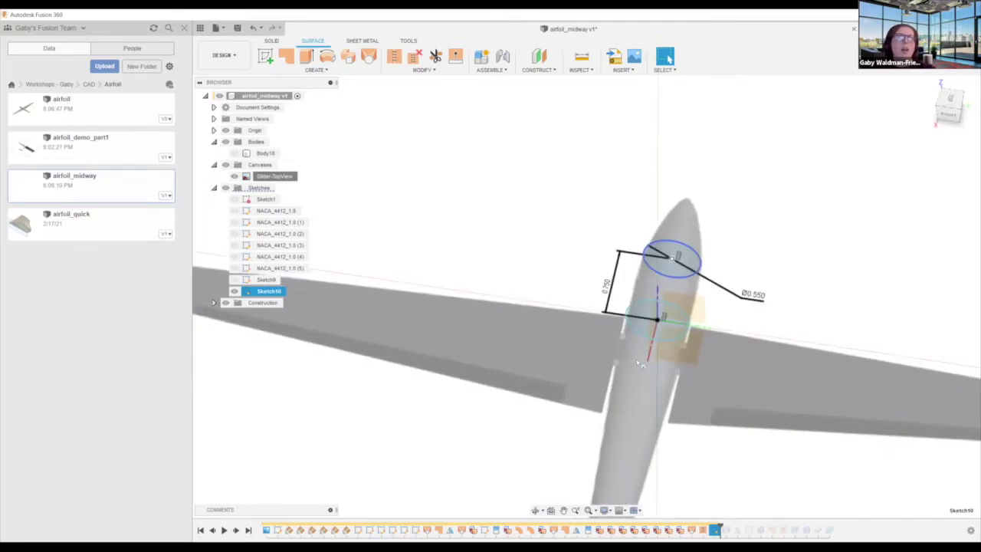
mouse_move(602, 350)
shift+middle_down()
mouse_move(586, 380)
mouse_move(550, 357)
shift+middle_up()
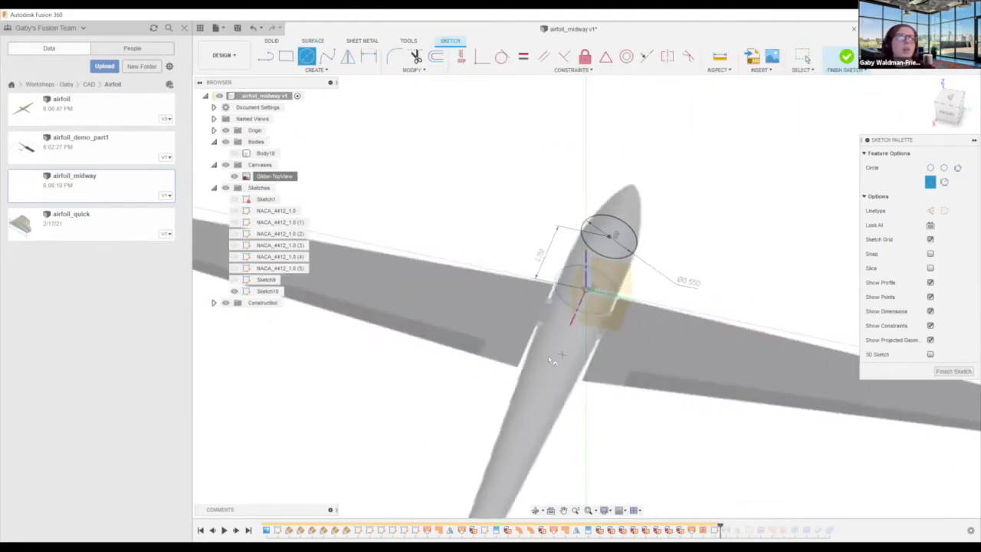
click(571, 295)
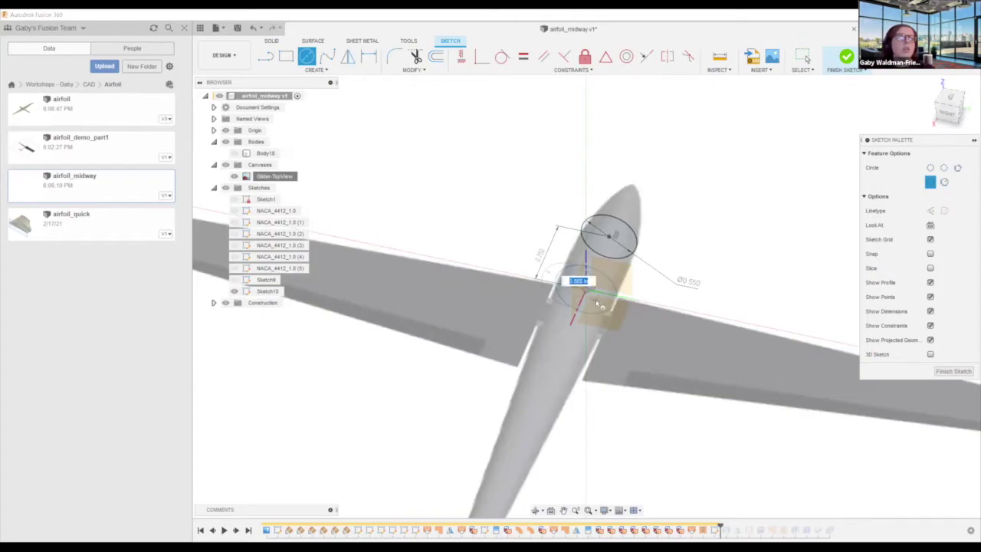
click(597, 303)
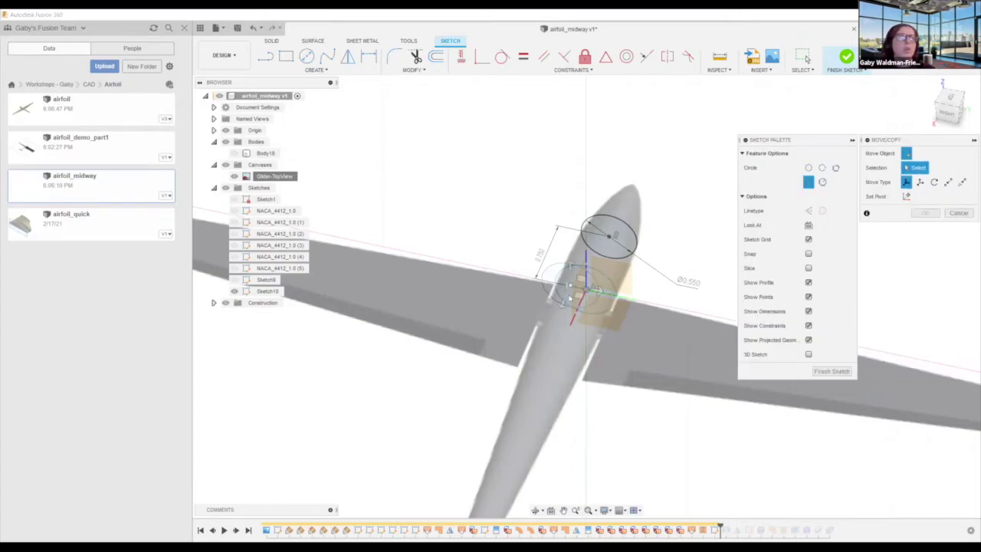
drag(561, 303, 560, 406)
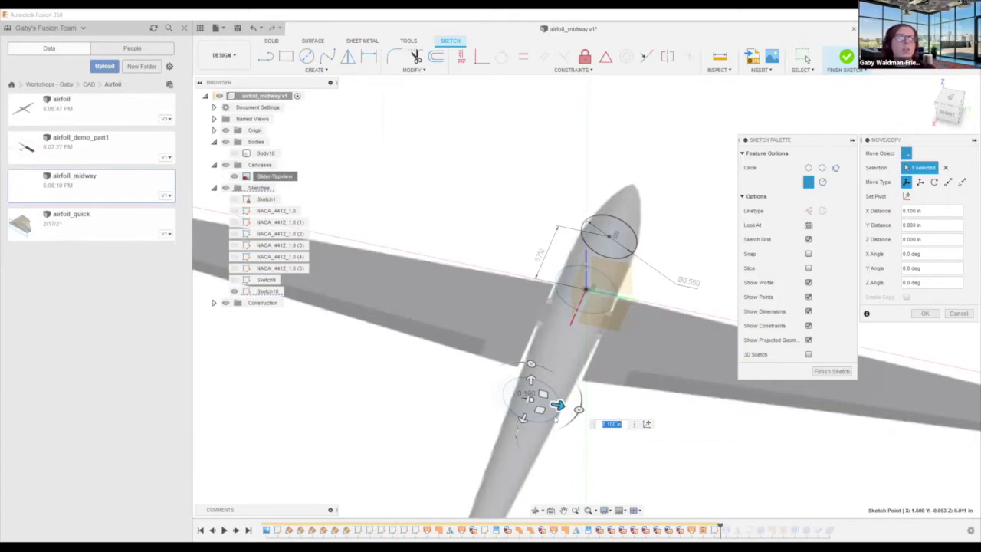
key(Return)
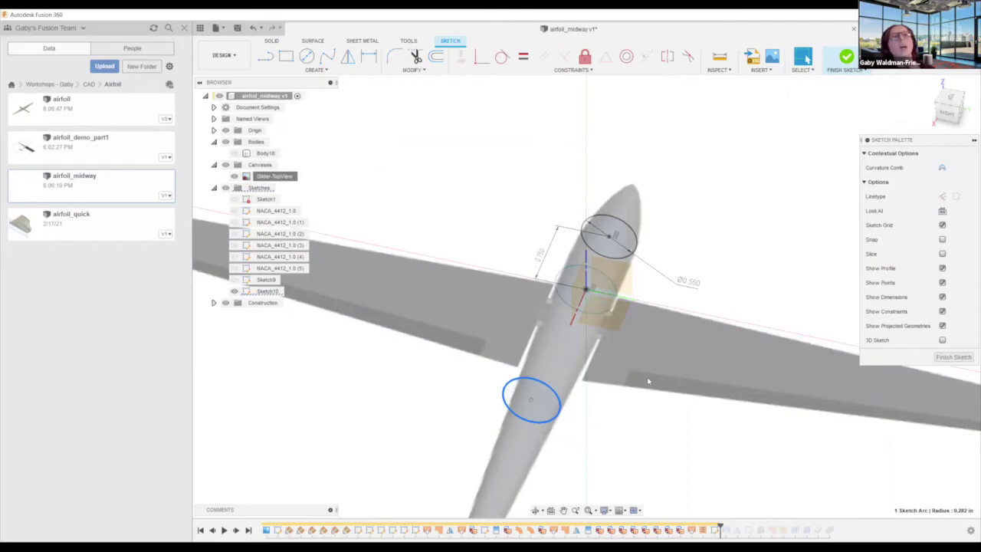
key(ctrl+z)
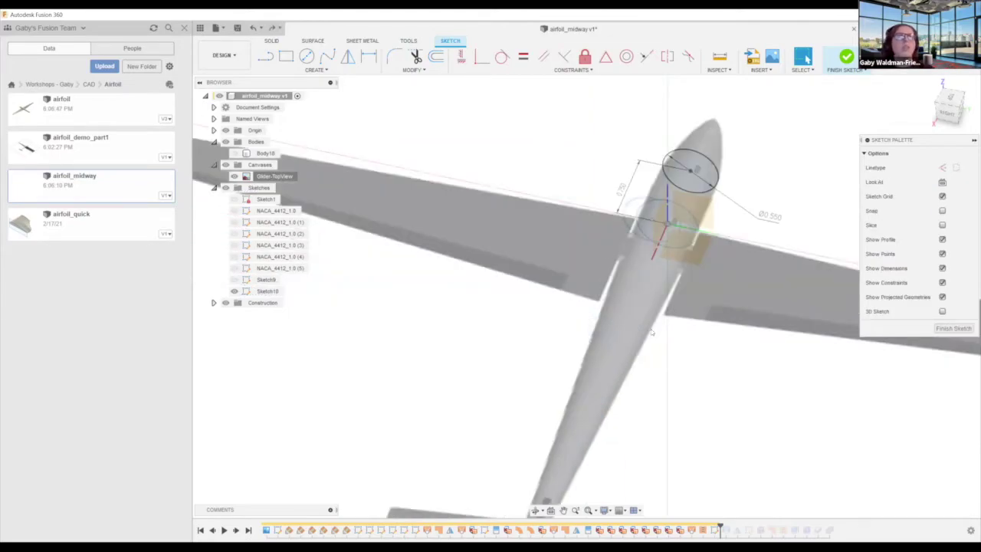
- Place copies of the origin-centred circle along the fuselage, one 1.2 in aft of the origin and another farther back
click(660, 239)
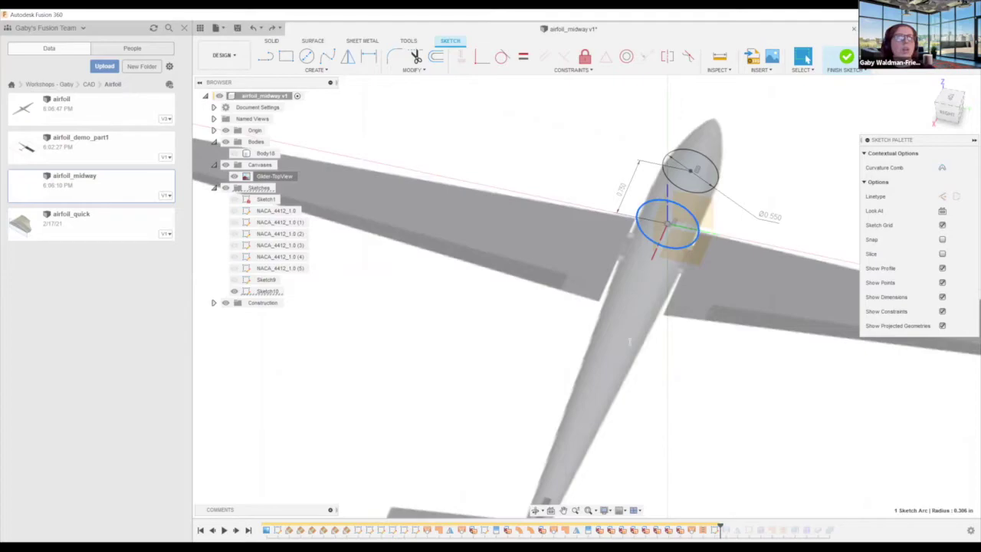
key(m)
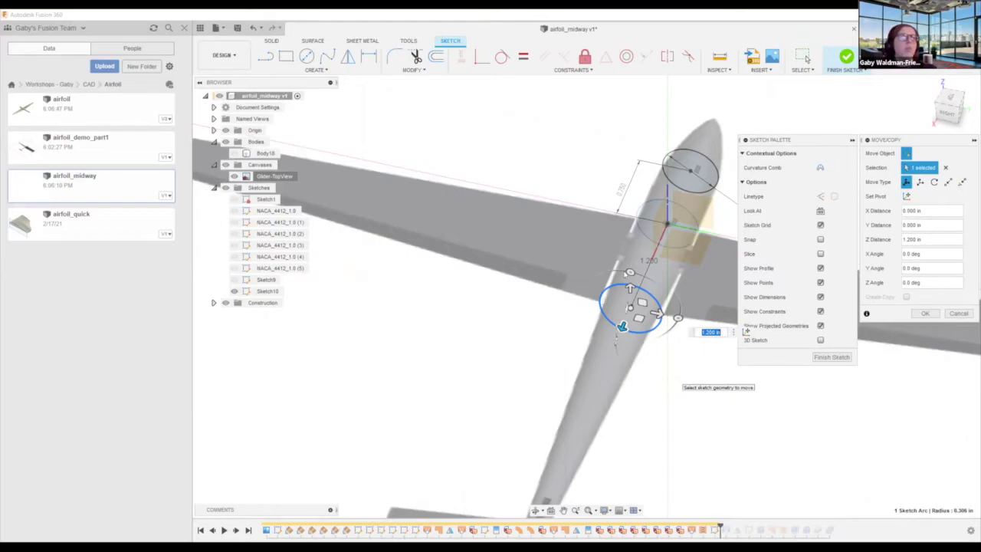
middle_drag(576, 434, 556, 311)
drag(601, 203, 581, 288)
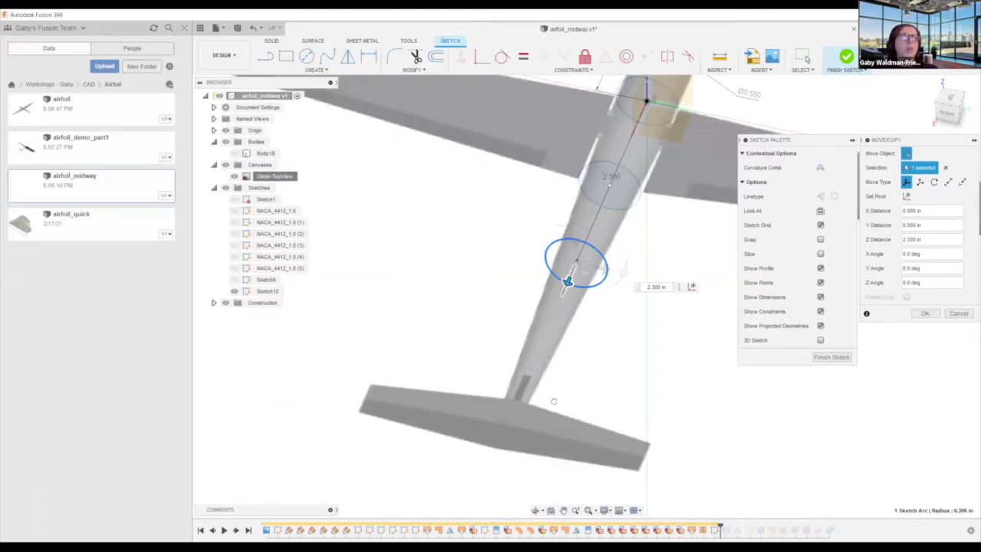
- Place another copy of the circle 4.3 in aft of the origin, at the front edge of the tailplane
text(4)
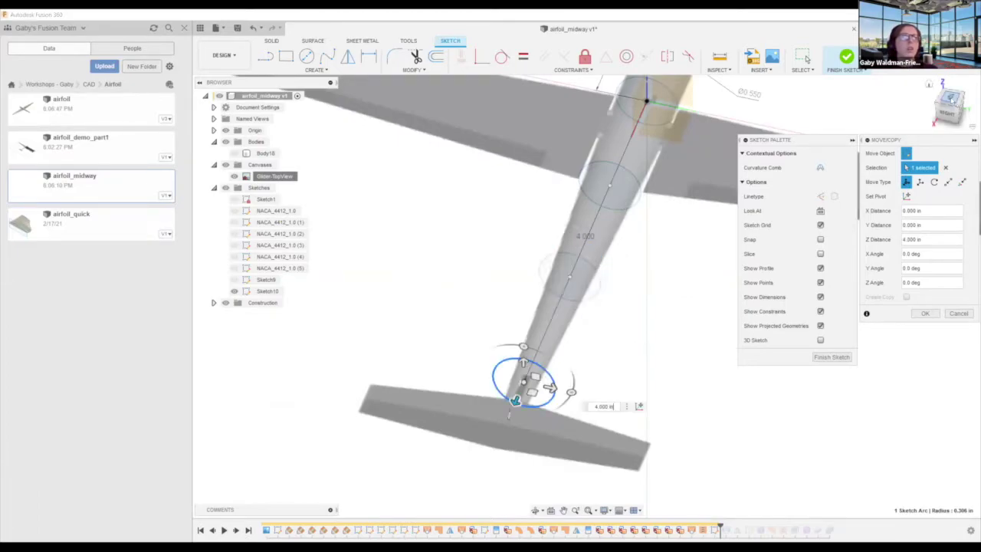
drag(574, 476, 568, 497)
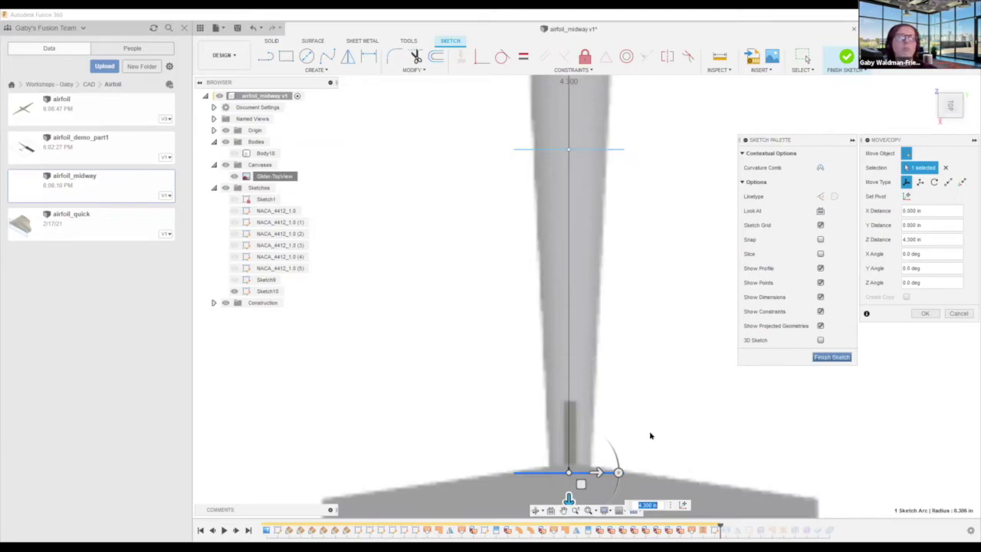
key(Return)
- Add a diameter dimension to the circle at the tailplane and set it to 0.3 in
shift+middle_drag(636, 289, 535, 355)
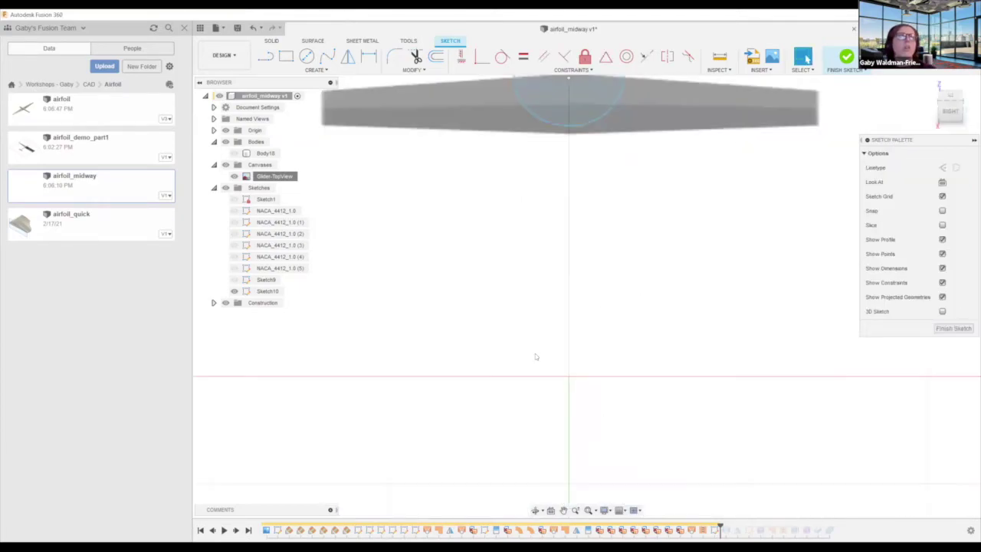
middle_drag(519, 297, 506, 305)
click(506, 305)
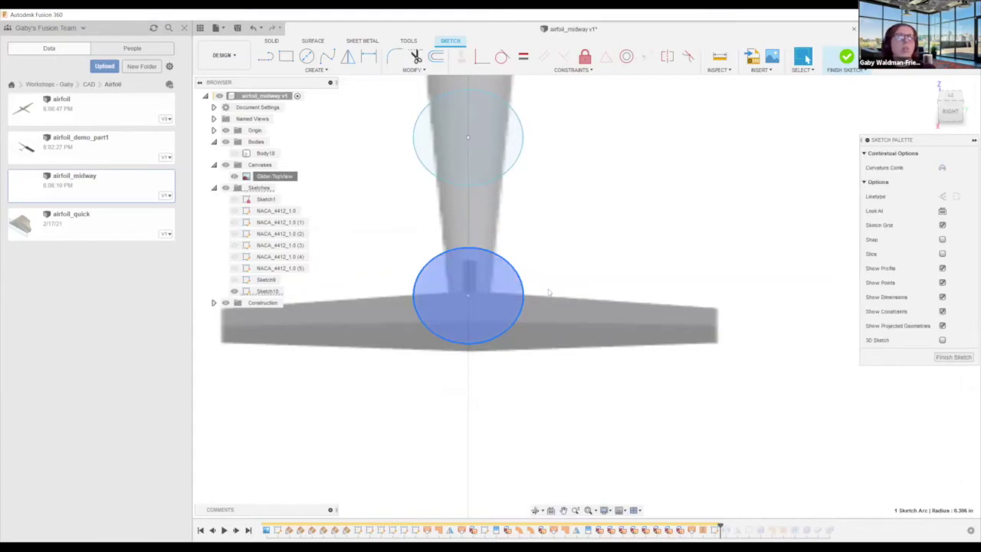
key(d)
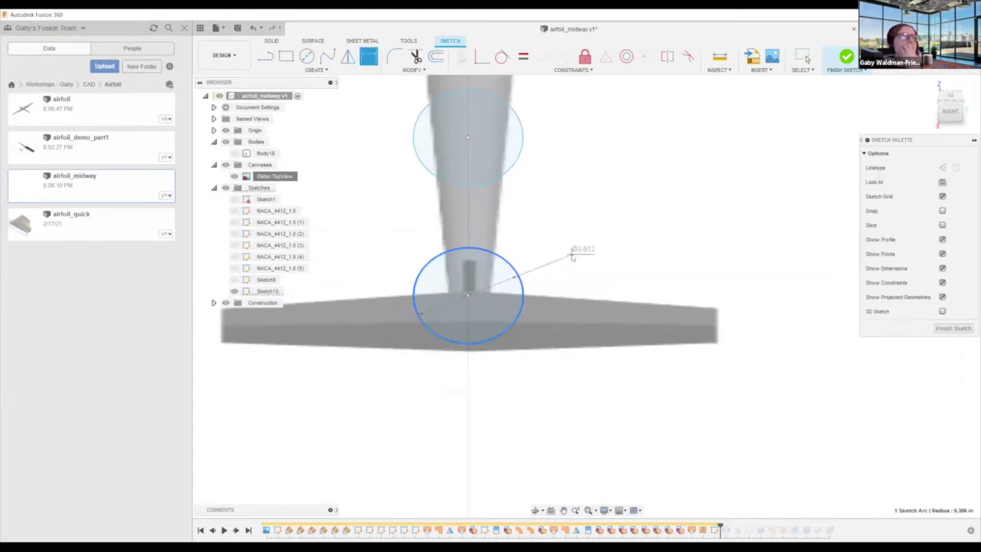
click(573, 259)
text(.3)
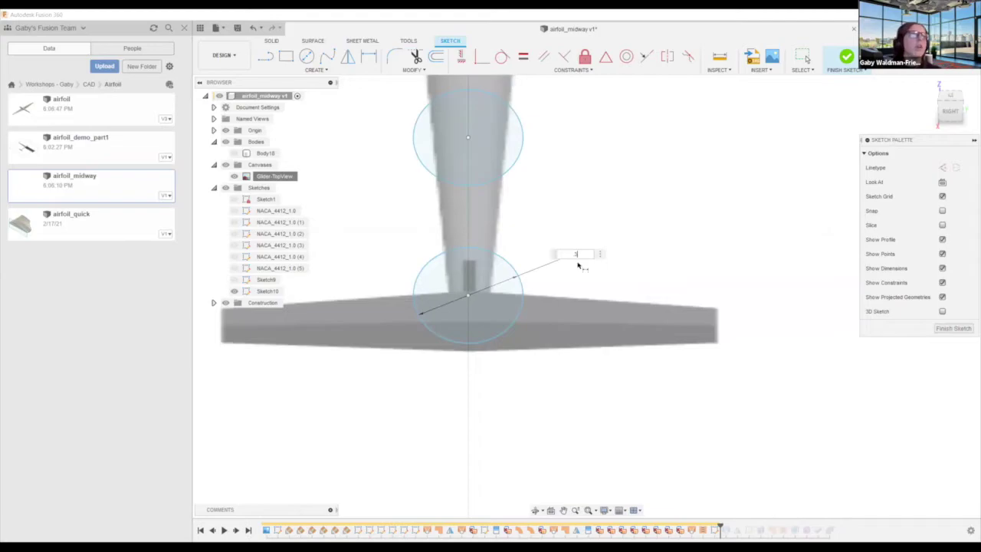
key(Return)
- Add a diameter dimension to the circle midway along the tail boom and set it to 0.45 in
scroll(571, 220, down, 1)
click(533, 172)
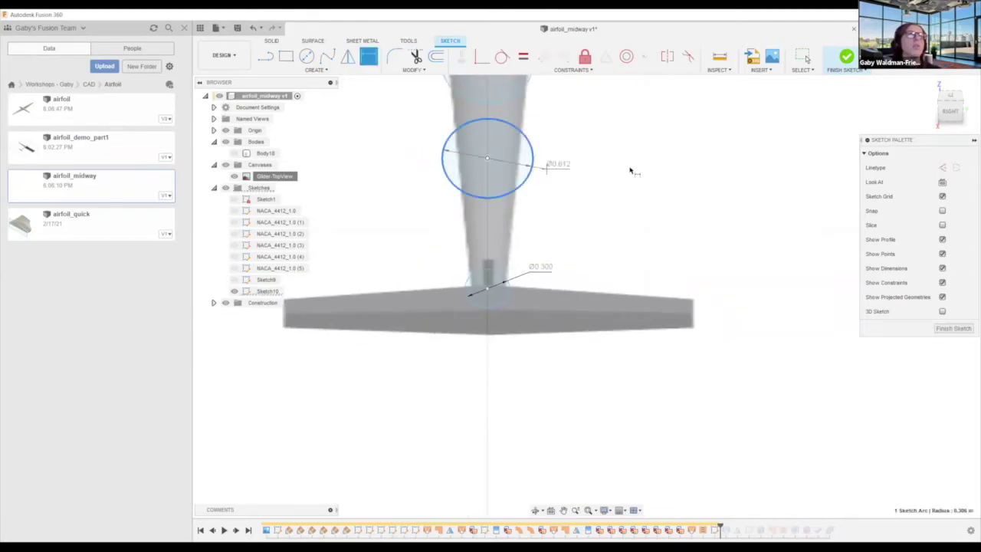
click(632, 167)
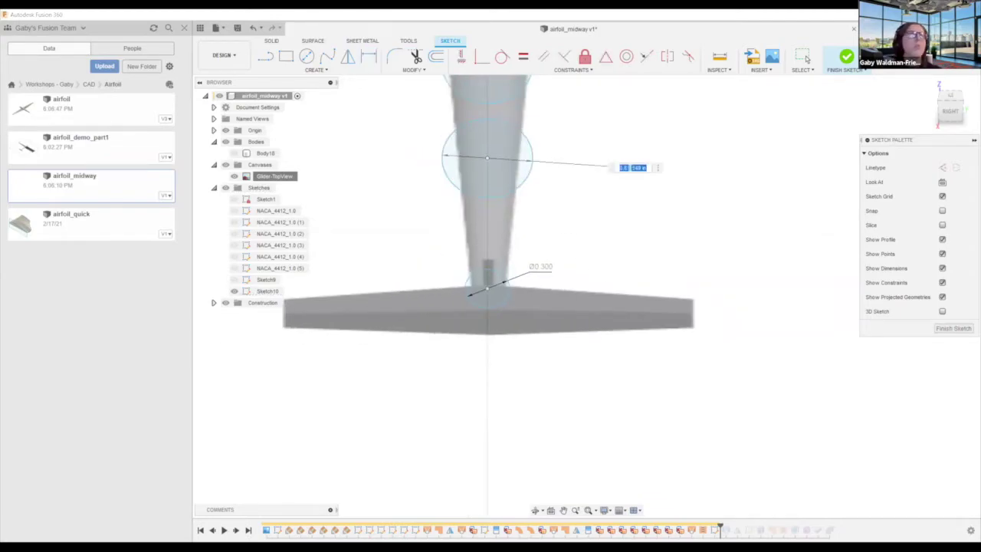
text(.45)
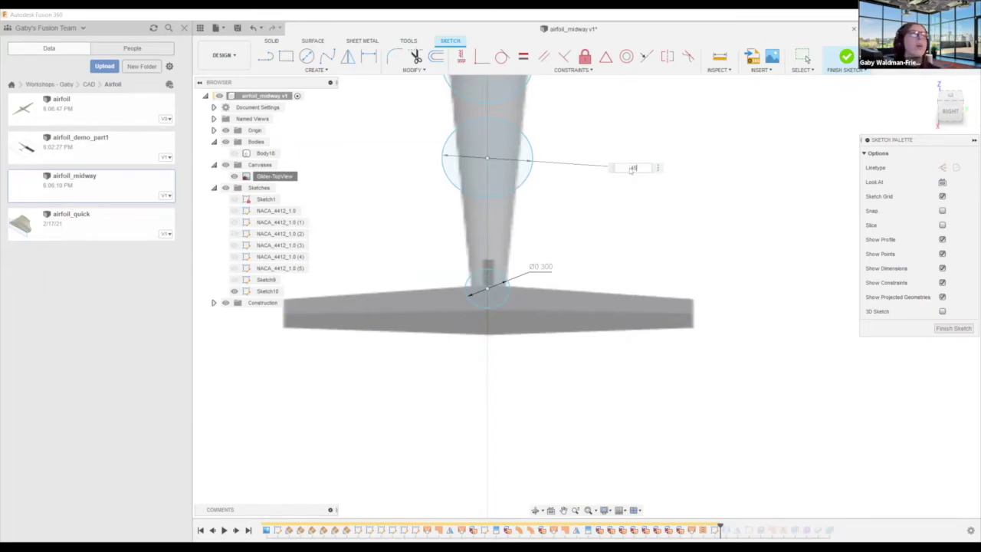
key(Return)
- Add a diameter dimension to the circle at the wing's trailing edge and set it to 0.5 in
scroll(573, 159, down, 4)
middle_drag(564, 167, 538, 352)
click(528, 300)
click(569, 302)
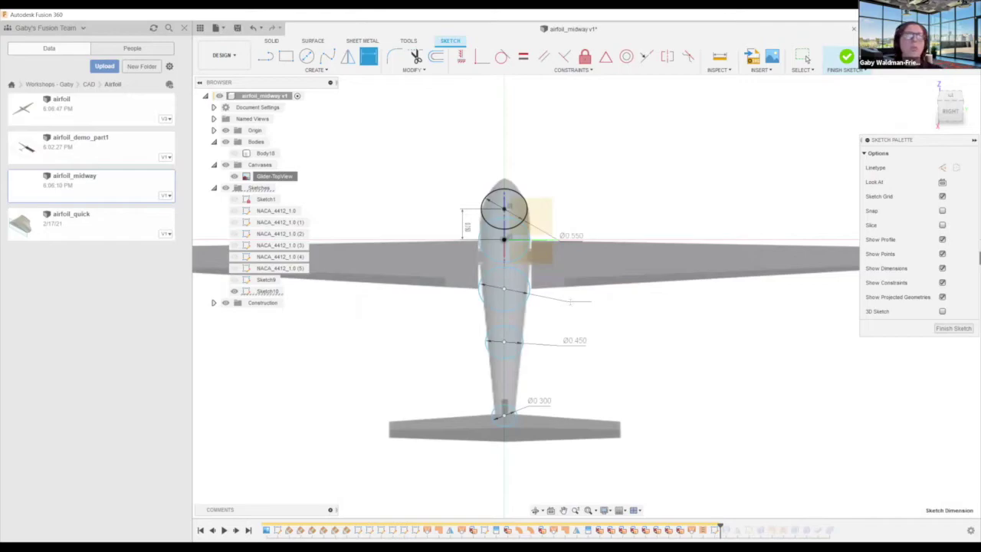
key(Return)
- Set the mid-boom circle's diameter to 0.4 in and the tailplane circle's to 0.25 in, and finish the sketch
shift+middle_drag(540, 334, 553, 452)
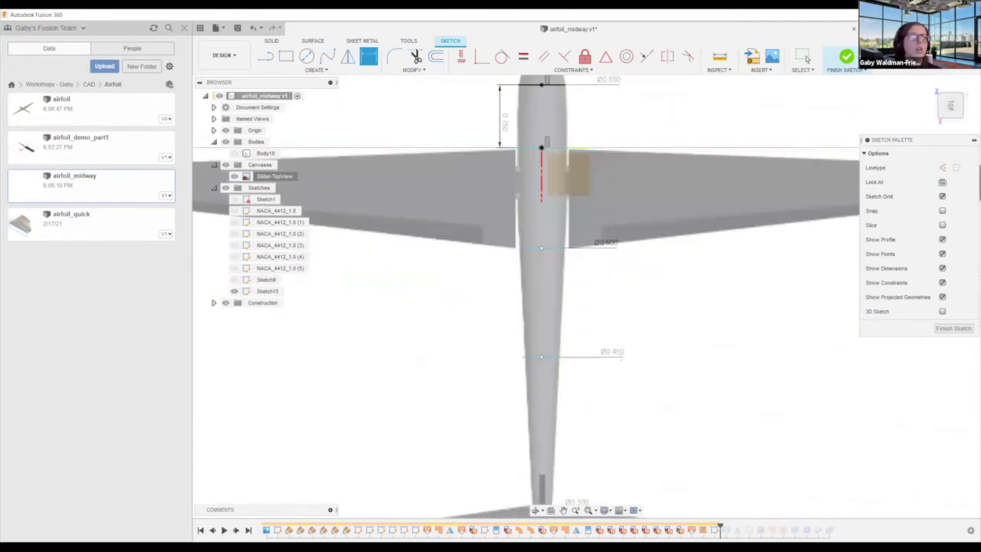
double_click(620, 360)
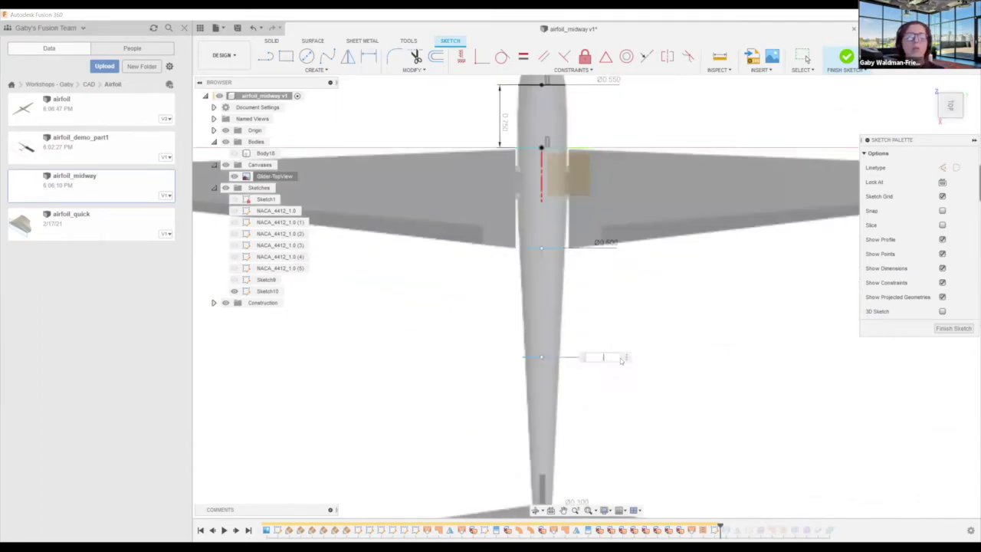
text(4)
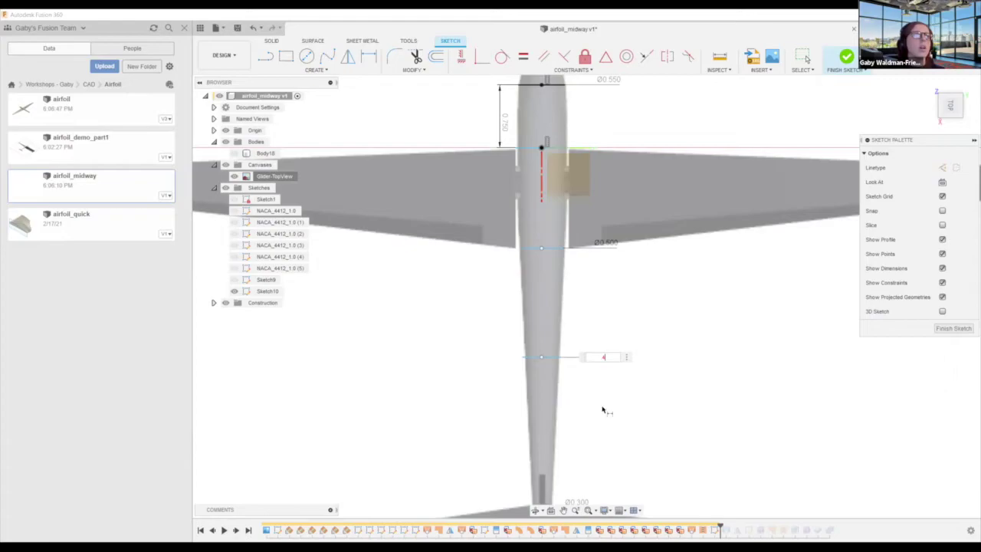
text(3)
key(Return)
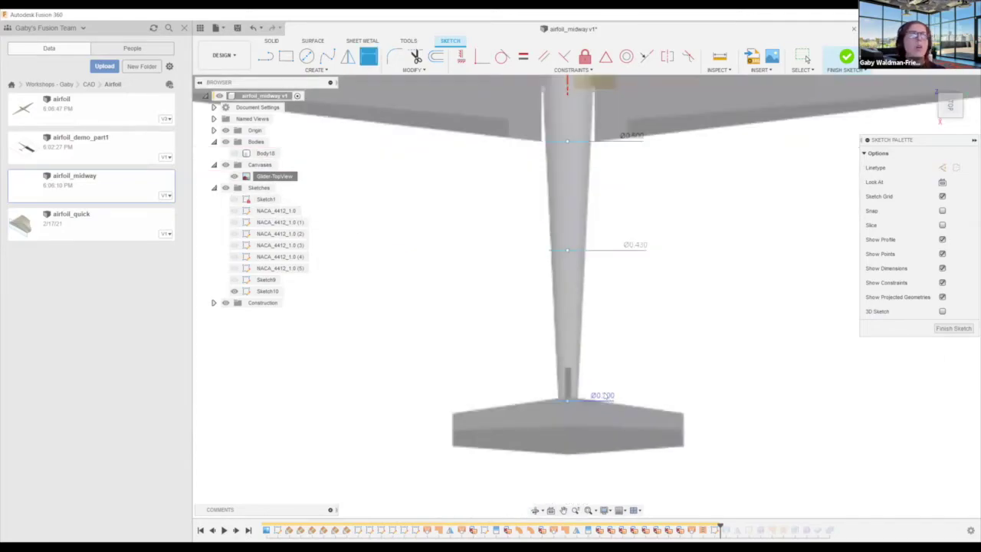
key(Escape)
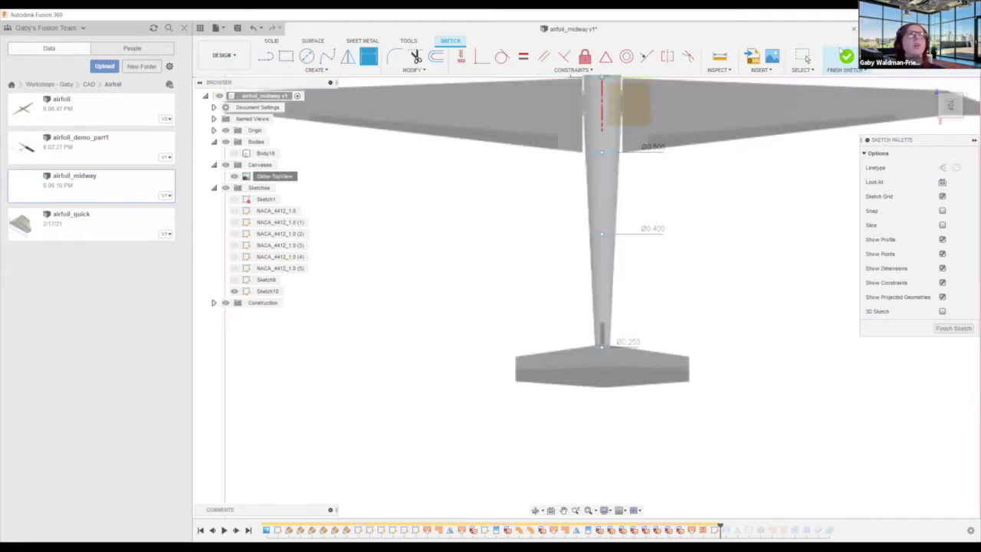
click(846, 56)
- Open the finished circle sketch, Sketch10, for further editing around the fuselage nose
shift+middle_drag(612, 367, 603, 368)
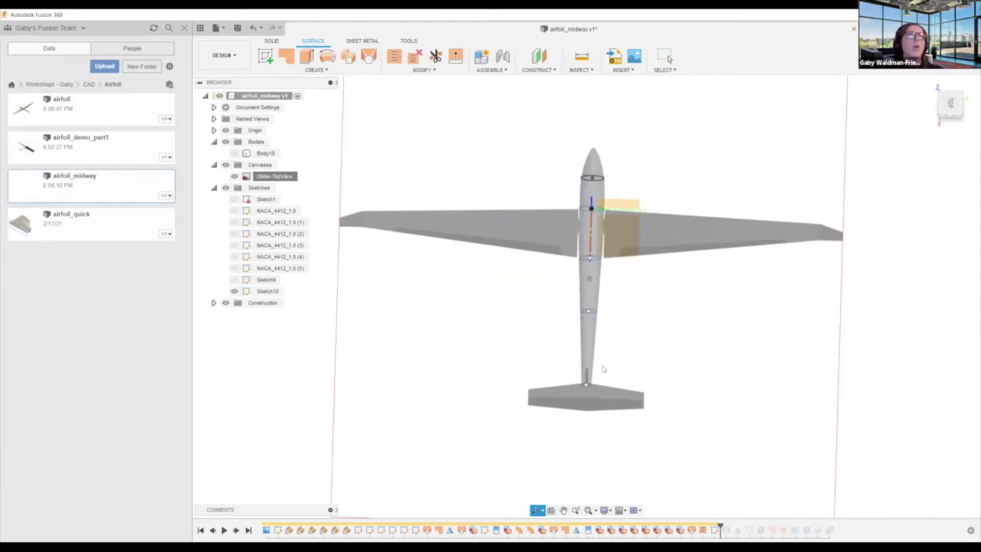
scroll(613, 353, up, 5)
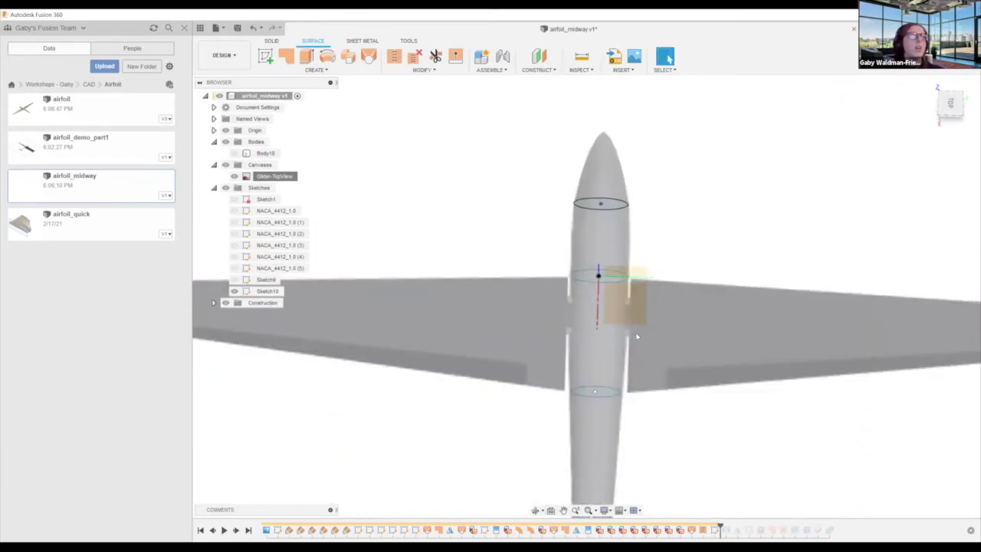
scroll(636, 336, down, 3)
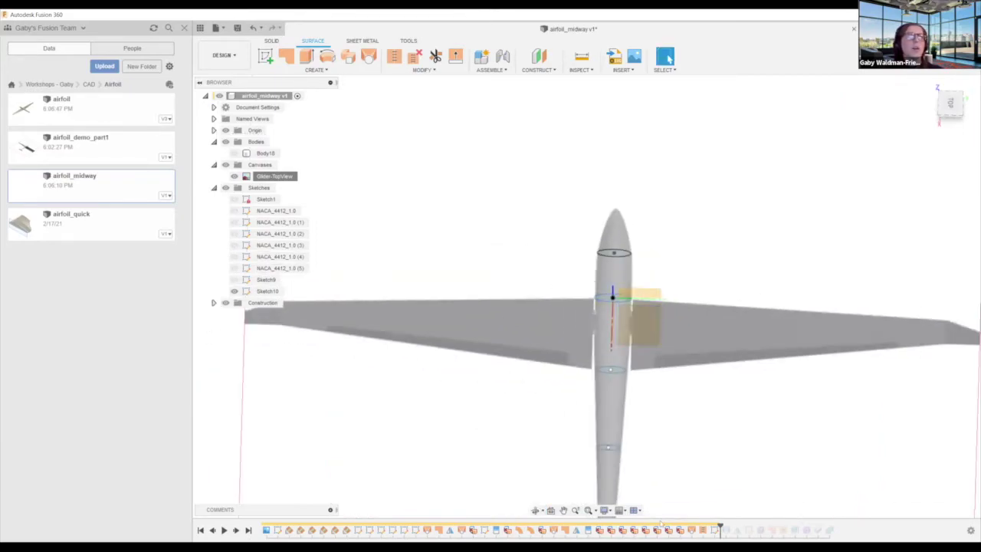
right_click(715, 530)
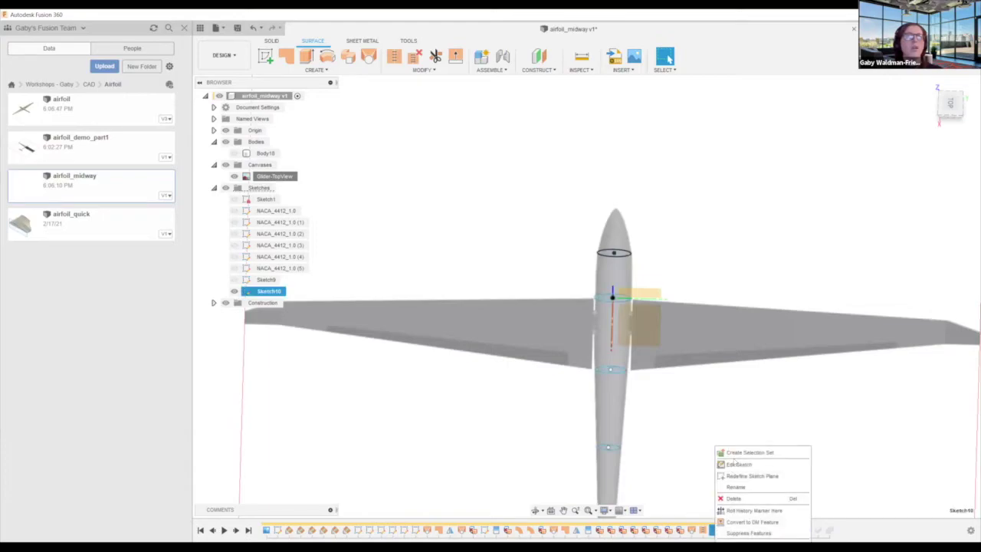
click(735, 464)
right_click(715, 531)
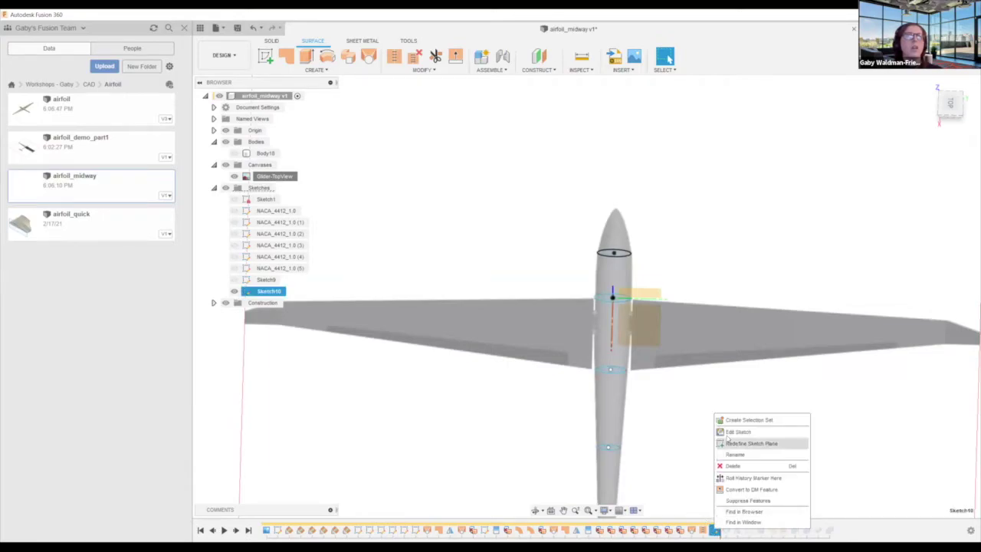
click(747, 431)
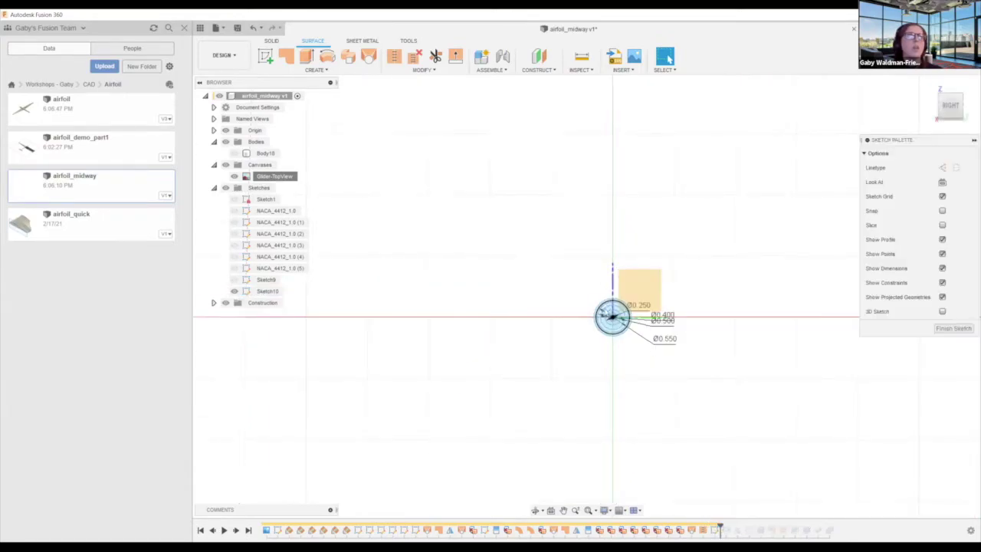
shift+middle_drag(618, 272, 608, 360)
scroll(616, 204, up, 2)
scroll(621, 248, up, 3)
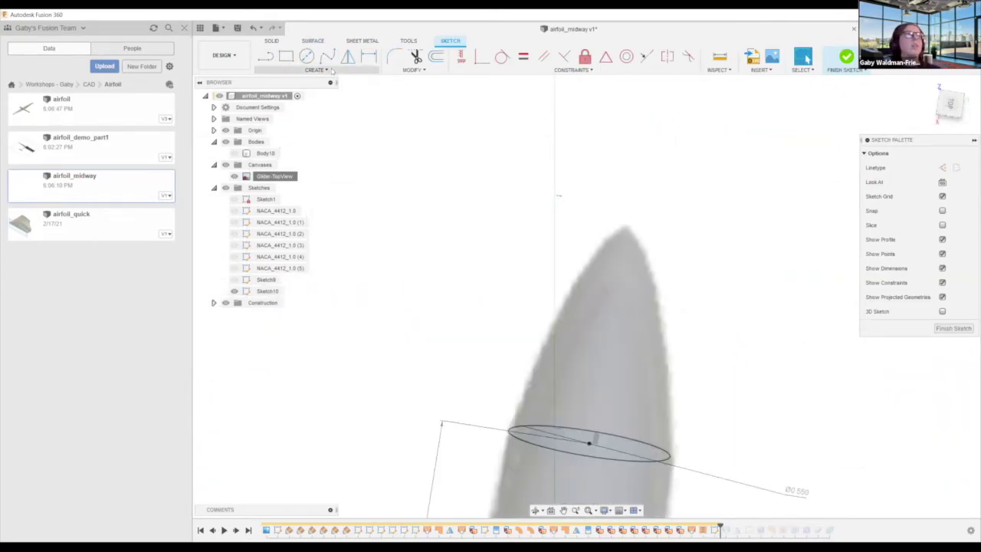
- Place a sketch point at the tip of the glider's nose on the fuselage centreline
middle_drag(707, 345, 692, 122)
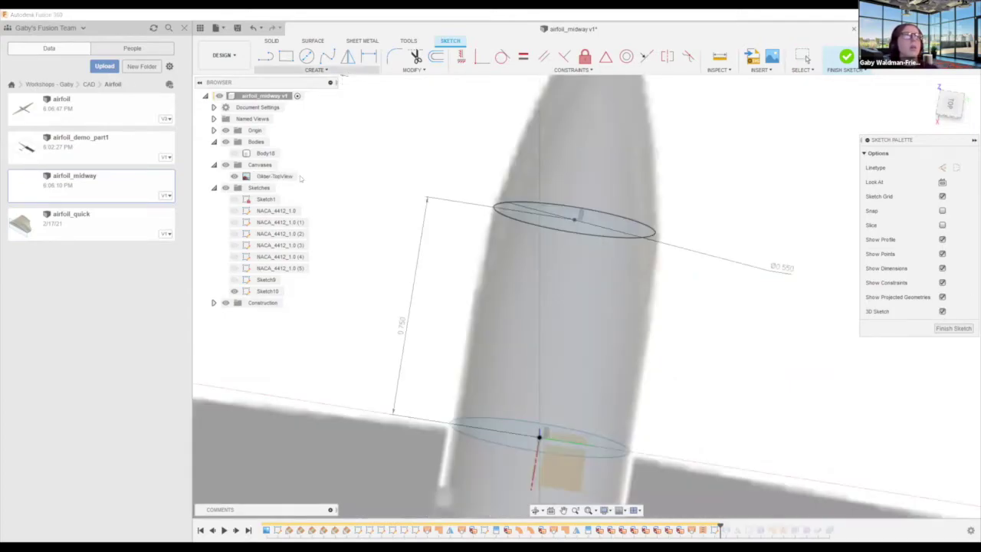
click(316, 69)
click(302, 178)
scroll(605, 288, down, 3)
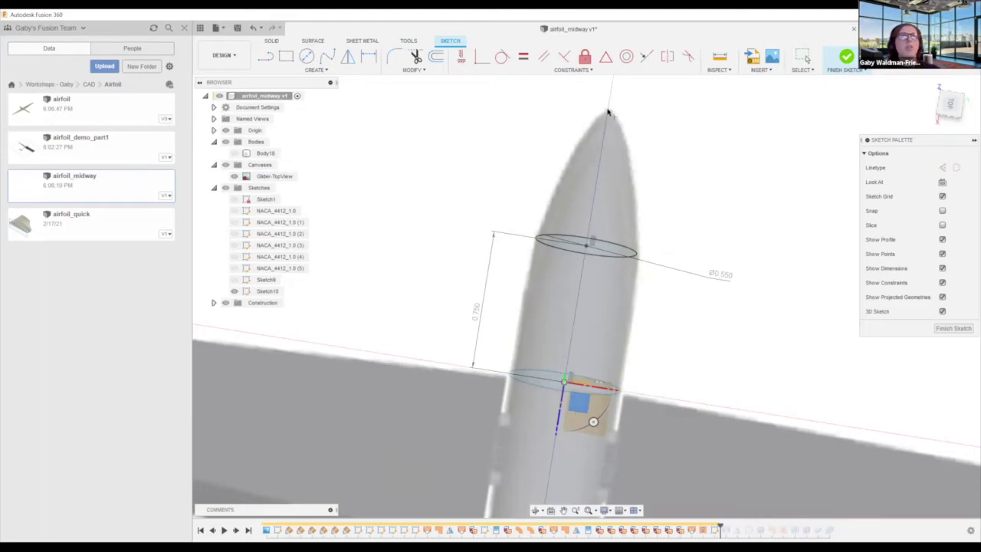
click(948, 106)
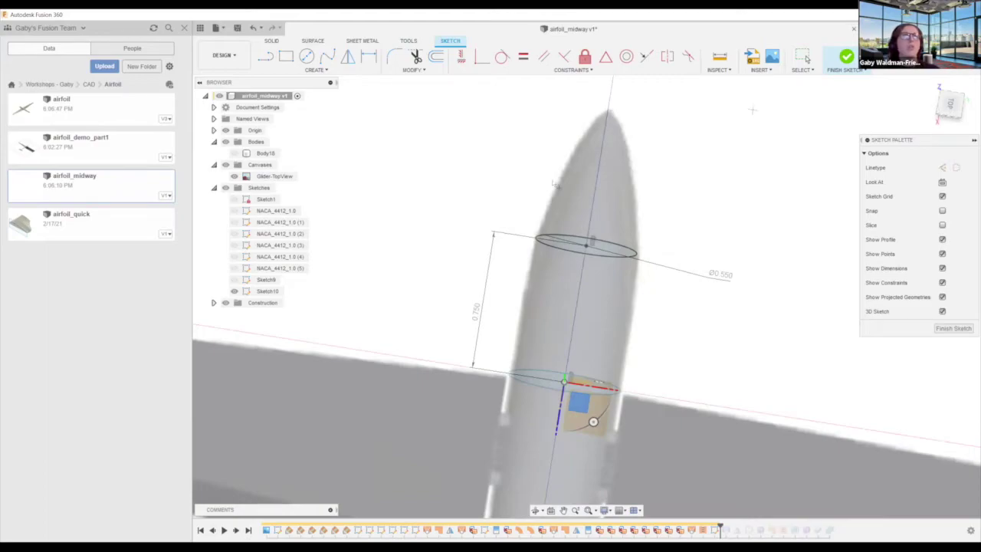
click(580, 104)
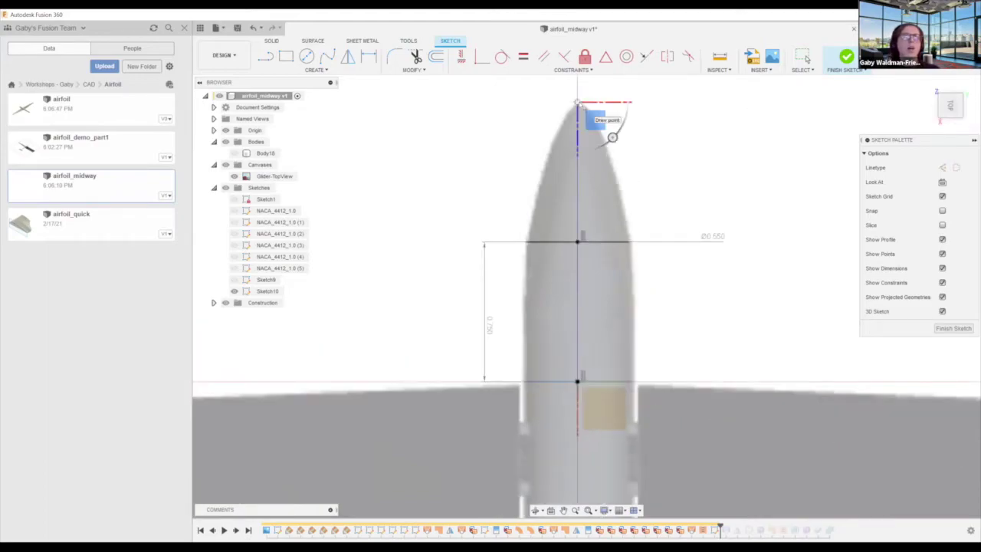
- Dimension the nose-tip point 0.75 in from the centre of the foremost circle and finish the sketch
key(d)
click(577, 241)
click(578, 101)
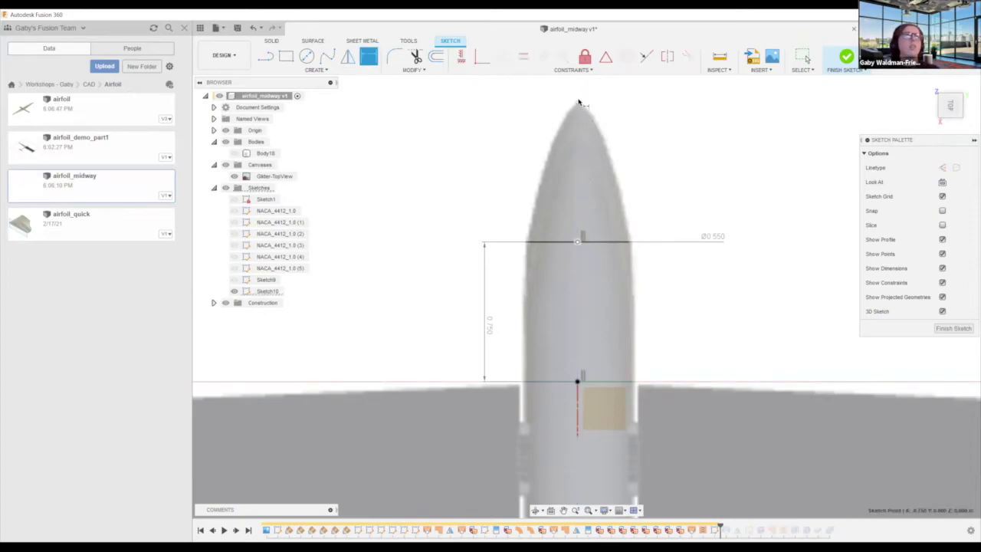
click(490, 147)
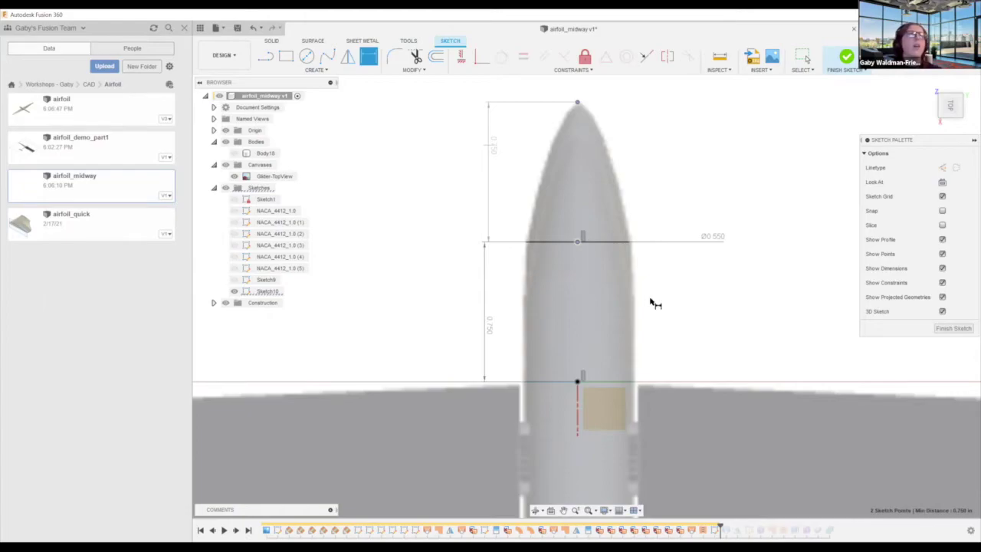
text(75)
key(Return)
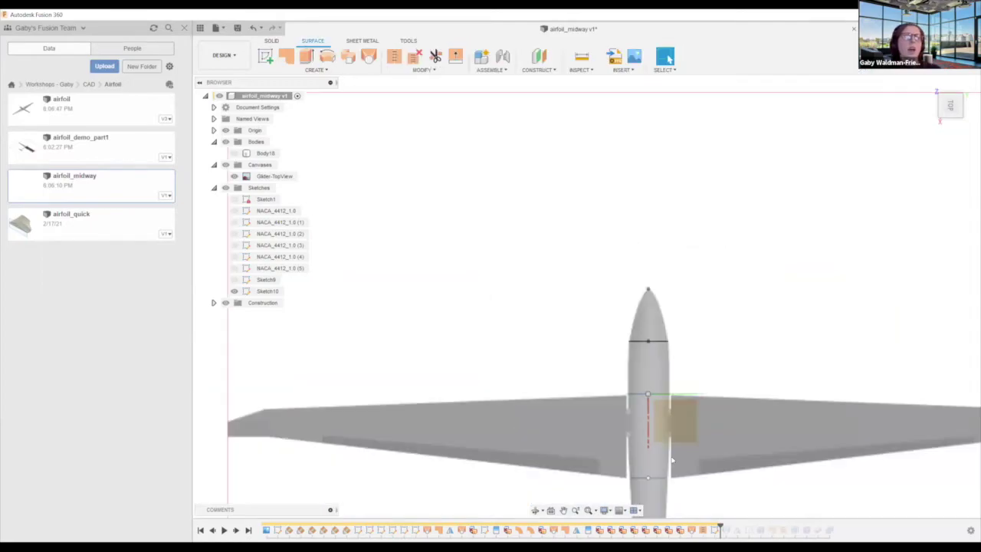
- Start a new form for the fuselage from the finished circle sketch
shift+middle_drag(570, 339, 731, 345)
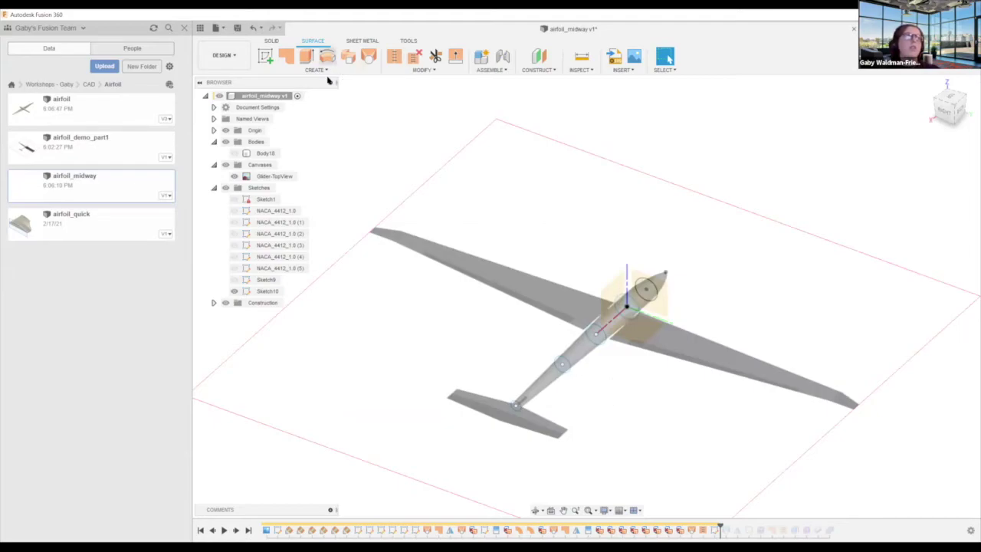
click(272, 42)
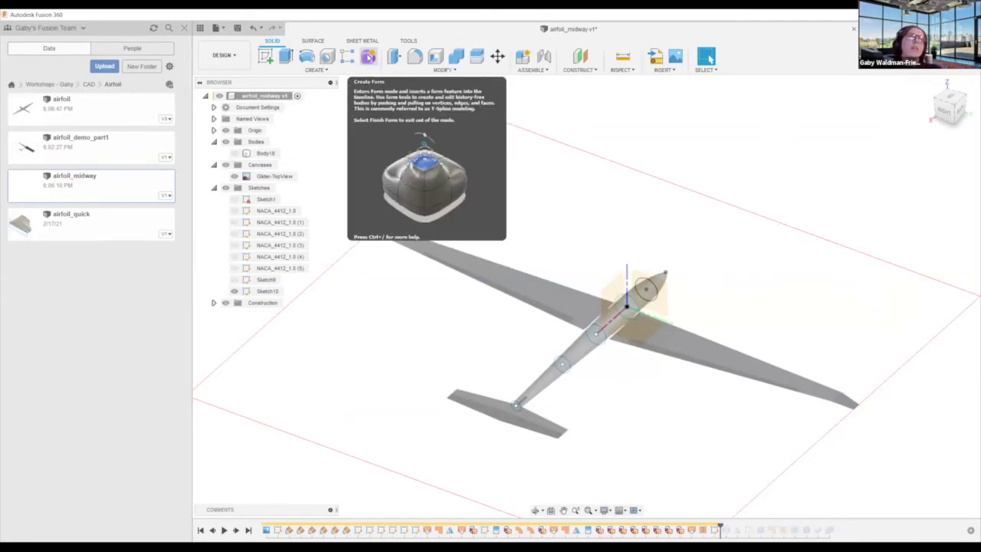
click(368, 57)
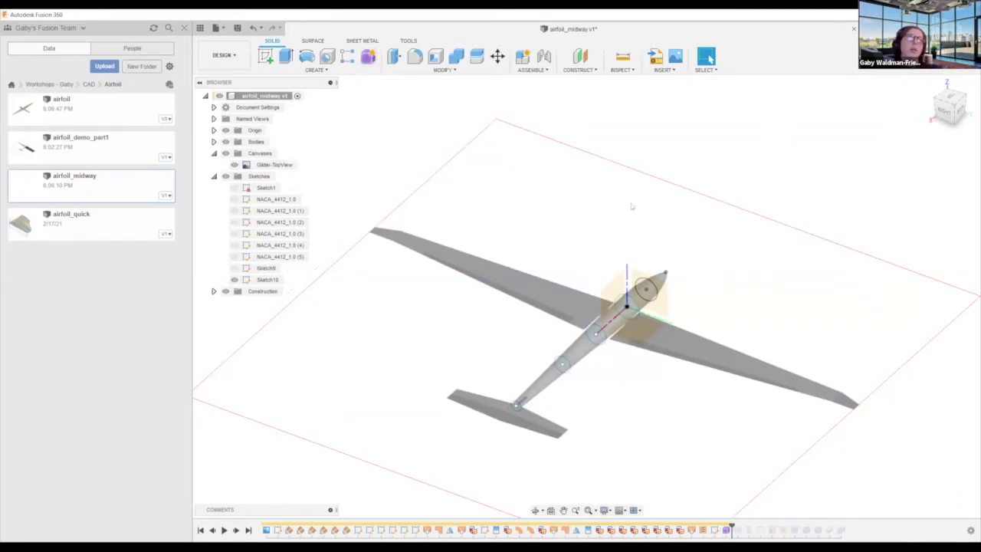
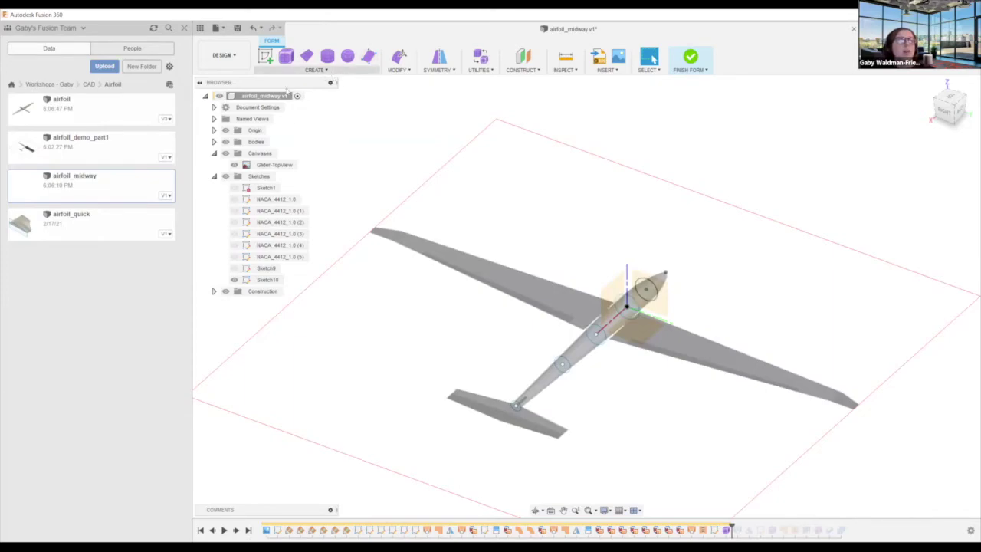
- Start a form Loft and add the profiles in order from the tailplane circle through each fuselage circle to the nose point
click(327, 74)
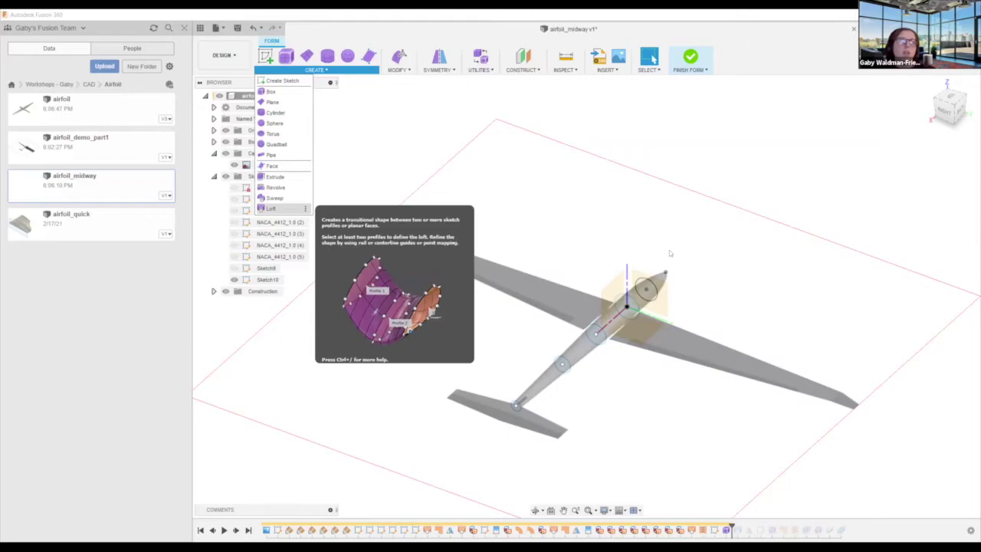
click(271, 208)
scroll(665, 307, up, 3)
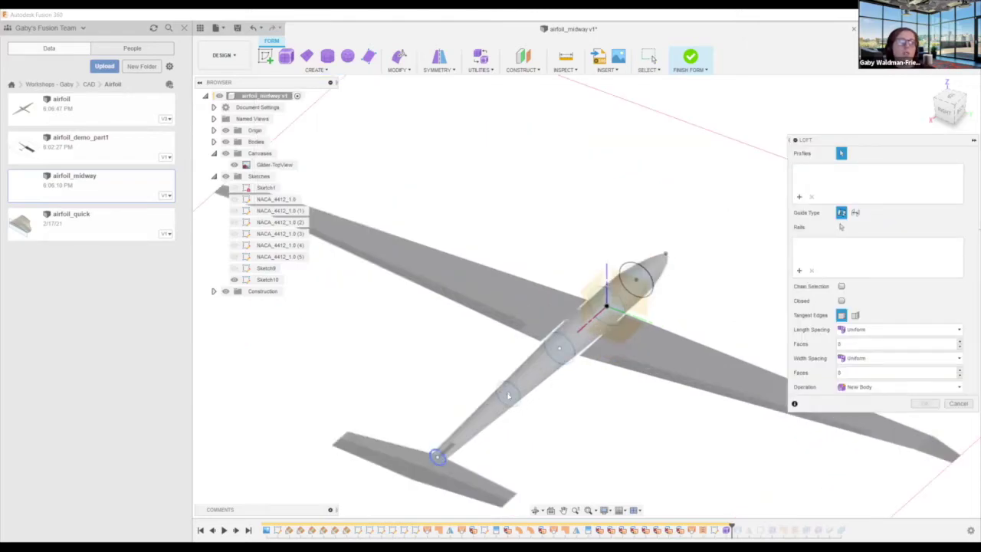
click(437, 457)
click(506, 390)
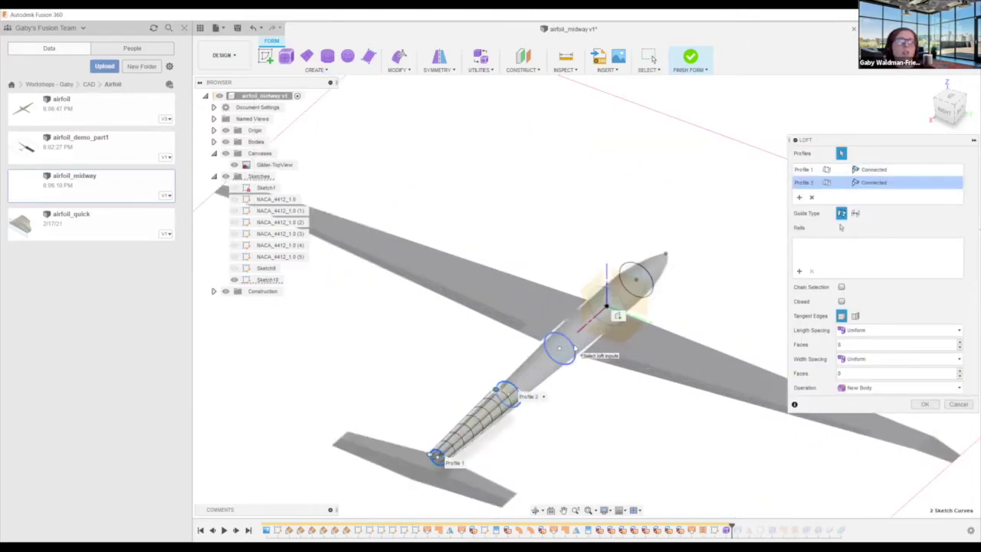
click(606, 303)
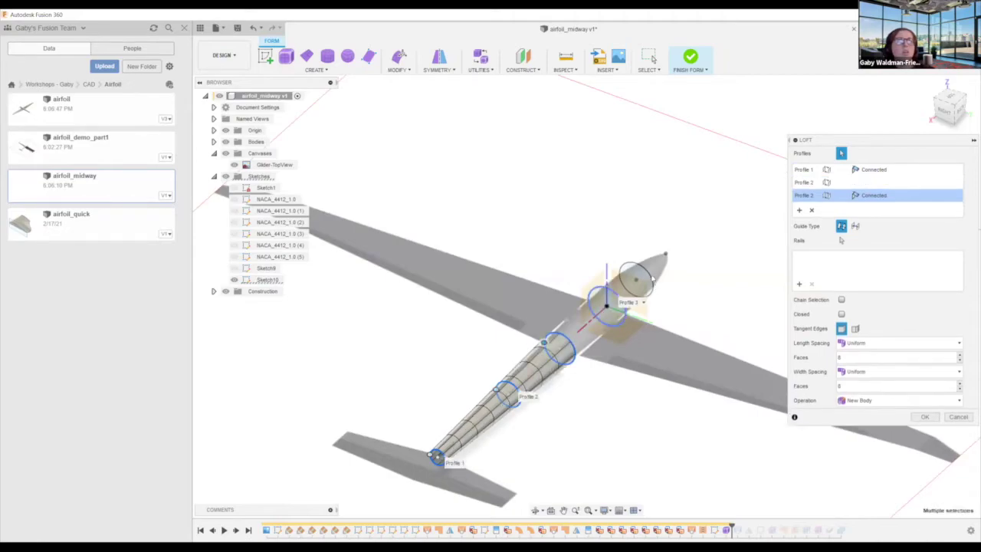
click(650, 281)
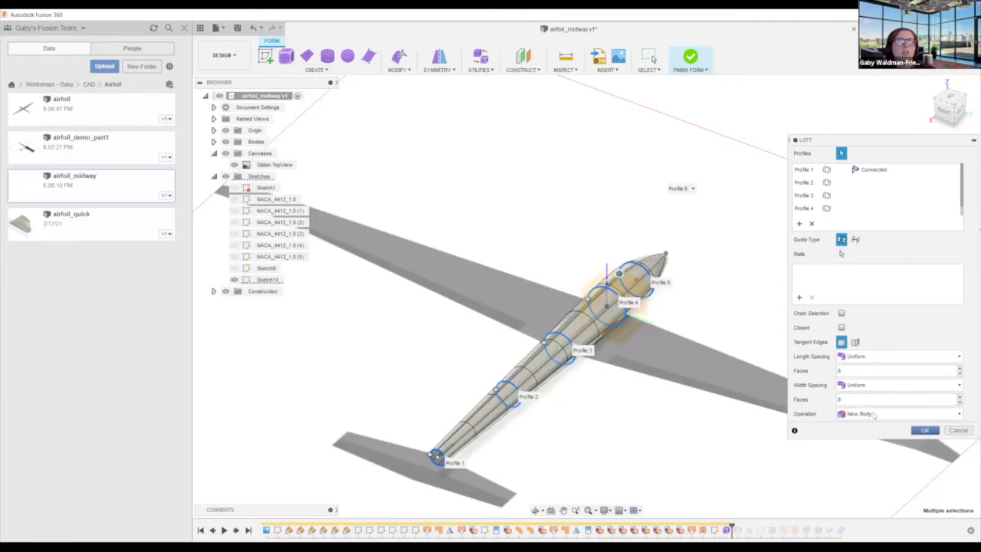
- Set the loft's lengthwise face count to 12 with uniform spacing and create it as a new body
click(961, 368)
click(960, 369)
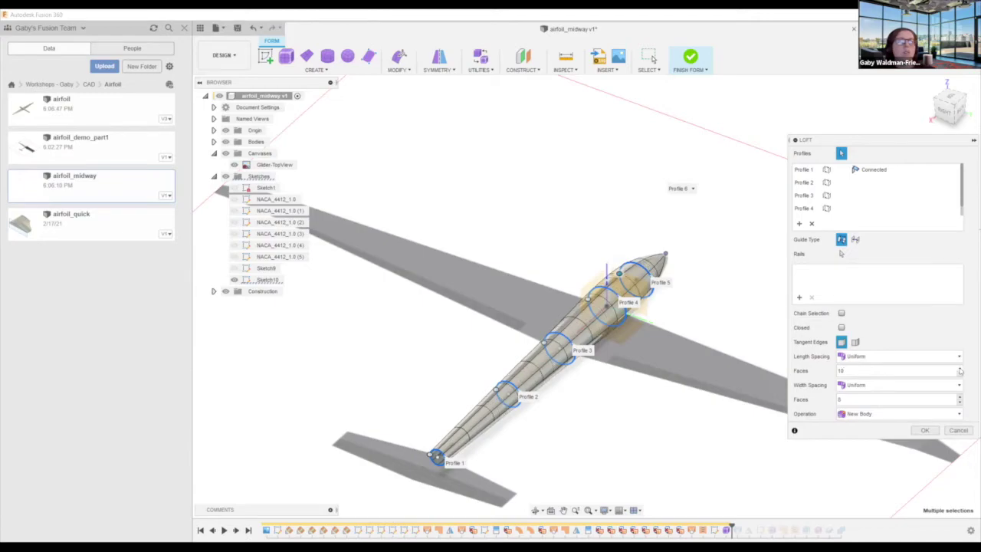
click(960, 368)
click(960, 369)
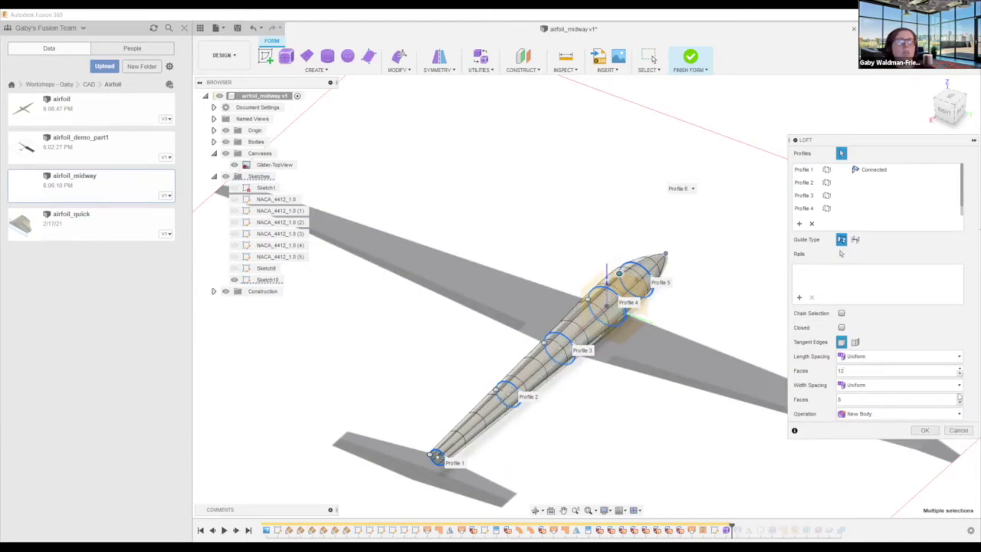
click(925, 431)
- Try to pull a fuselage face on each side outward with Edit Form, and cancel the edit
shift+middle_drag(479, 400, 537, 270)
scroll(485, 281, up, 3)
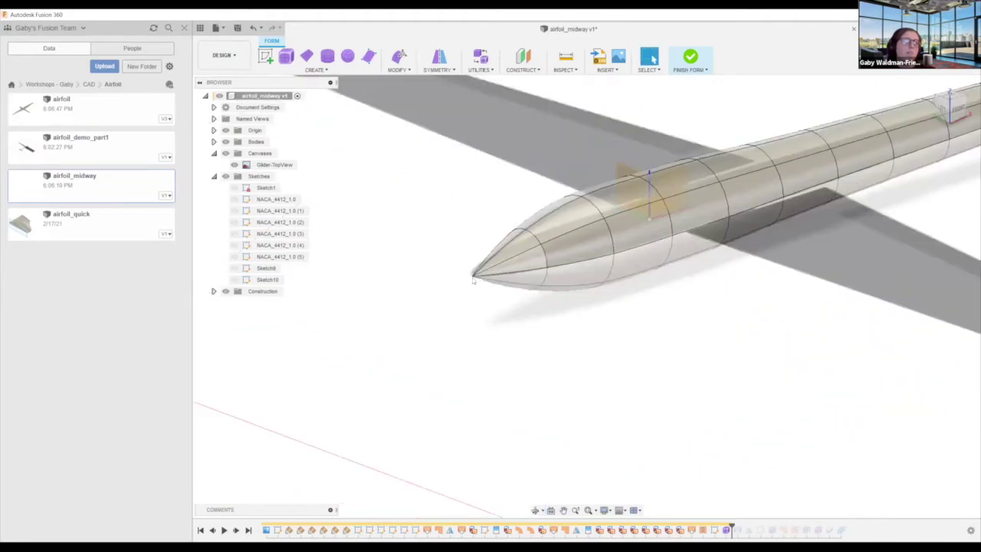
scroll(473, 281, up, 5)
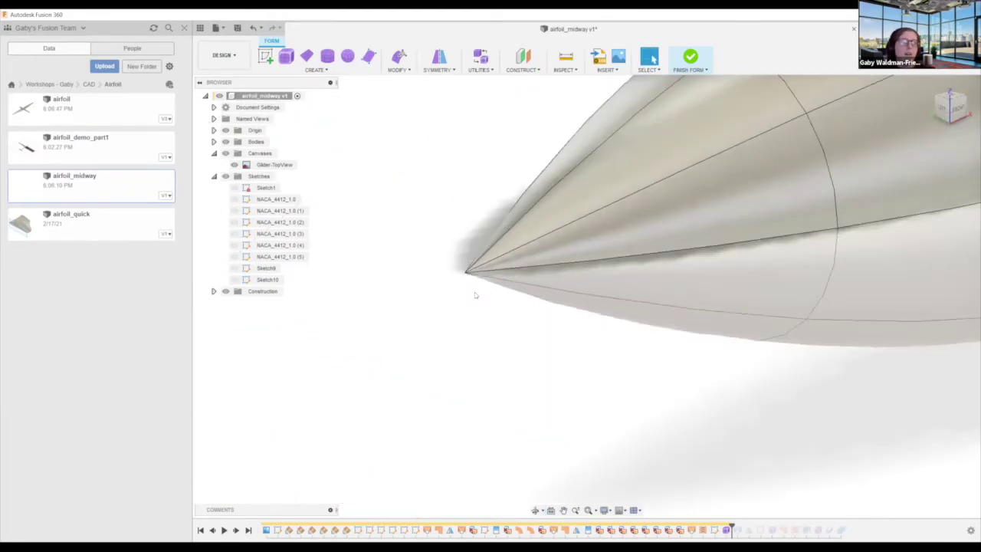
scroll(475, 295, down, 4)
scroll(569, 350, down, 2)
shift+middle_drag(587, 346, 766, 322)
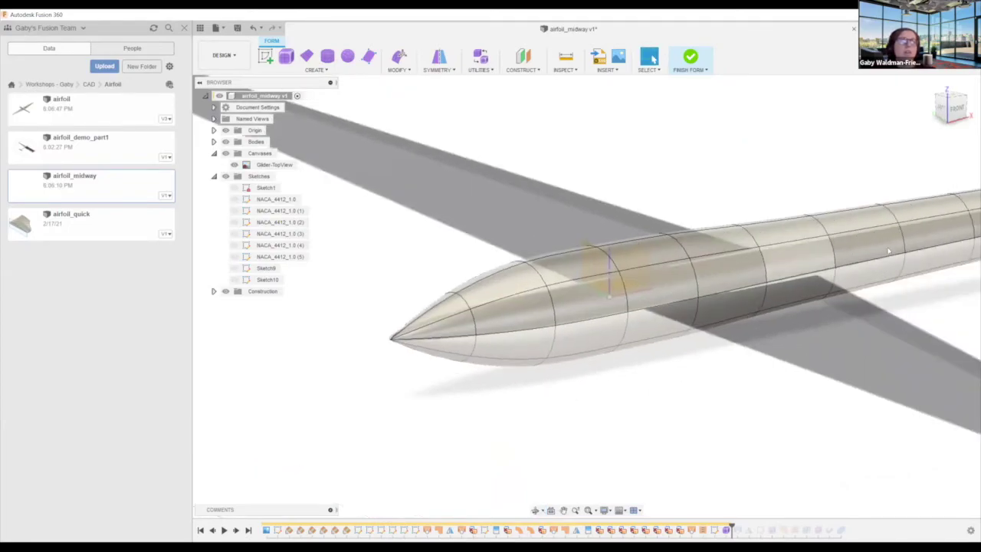
click(866, 247)
right_click(866, 247)
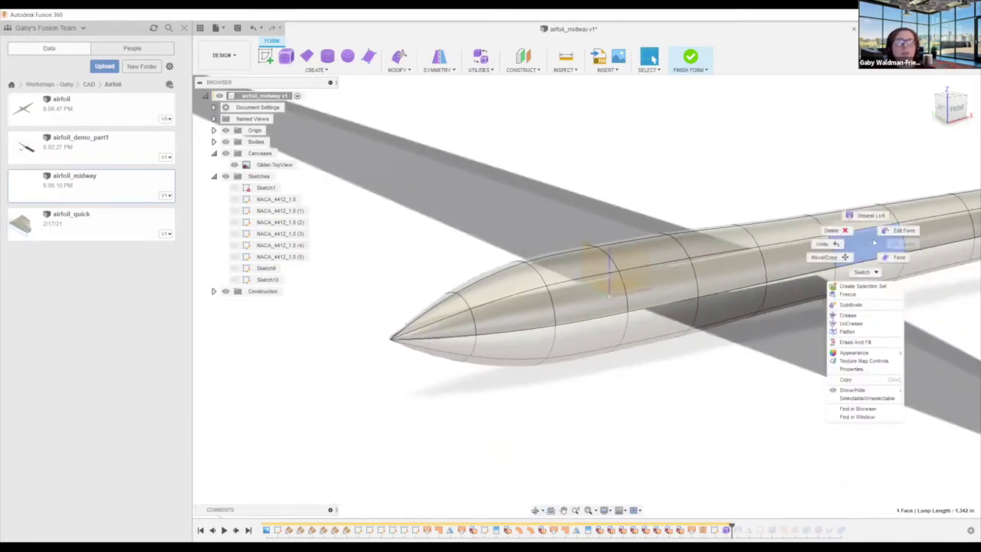
key(Escape)
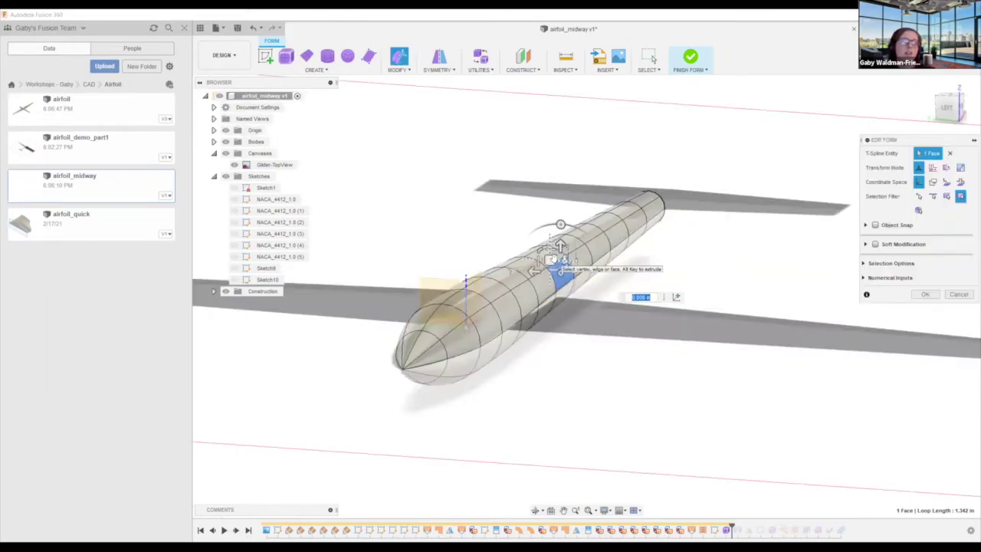
drag(559, 257, 705, 301)
shift+middle_drag(726, 340, 595, 413)
click(341, 358)
drag(334, 368, 251, 410)
scroll(507, 395, down, 6)
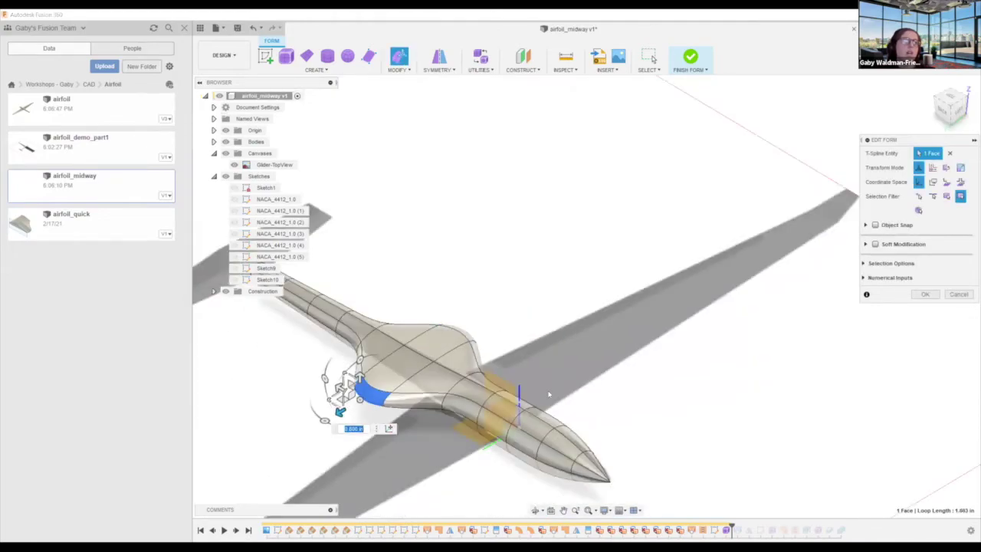
shift+middle_drag(551, 376, 897, 289)
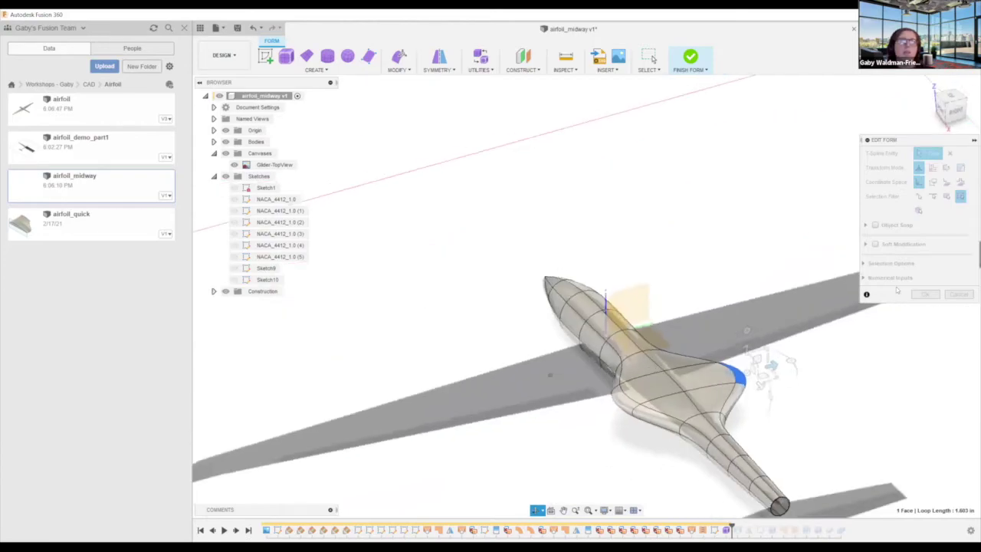
click(956, 294)
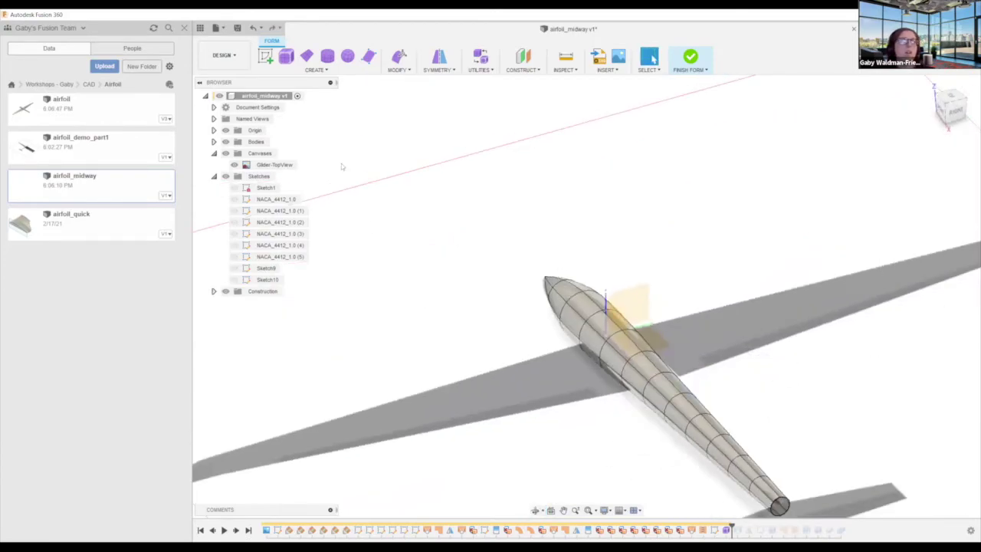
- Apply a circular internal symmetry to the fuselage form from a face near the wing, using 4 sided symmetry
scroll(342, 166, down, 2)
click(445, 71)
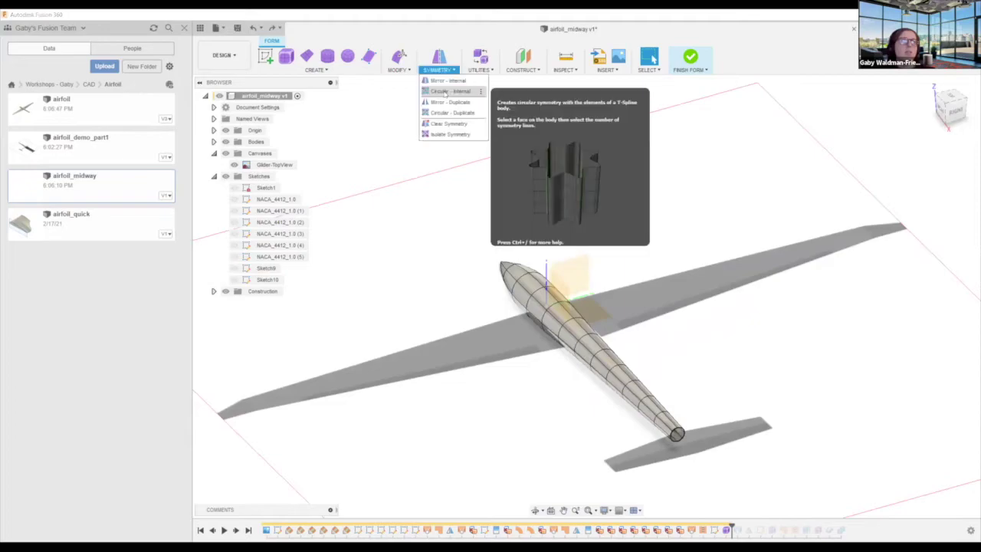
click(450, 91)
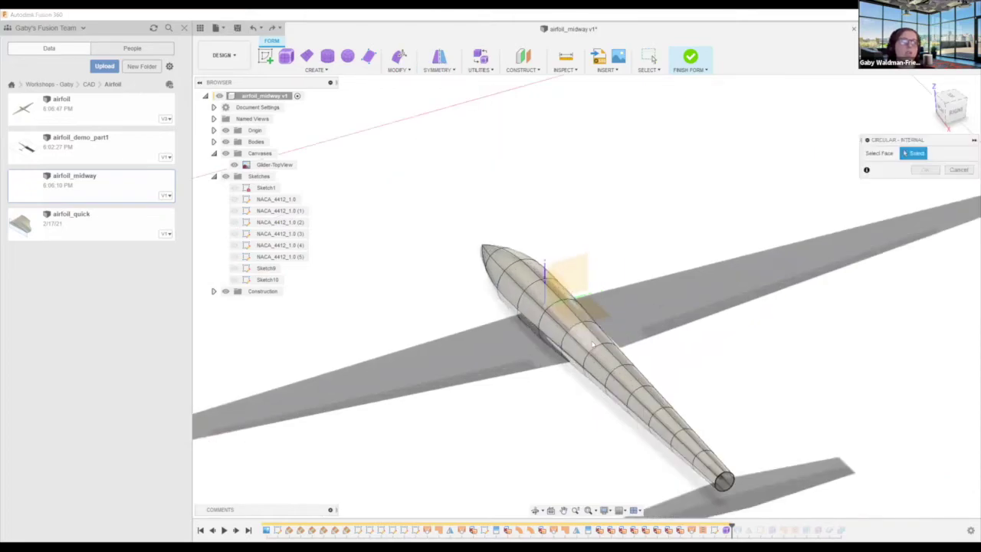
click(580, 341)
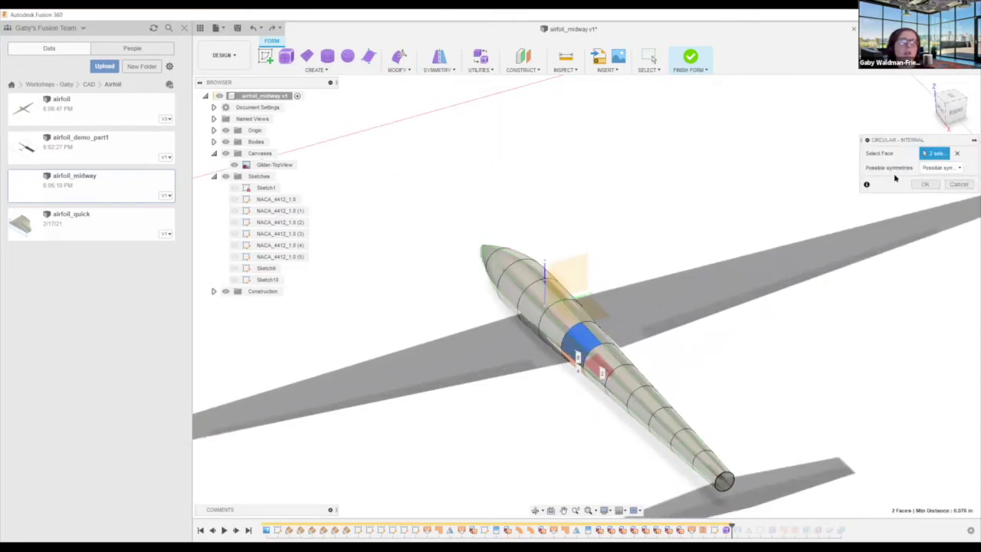
click(941, 167)
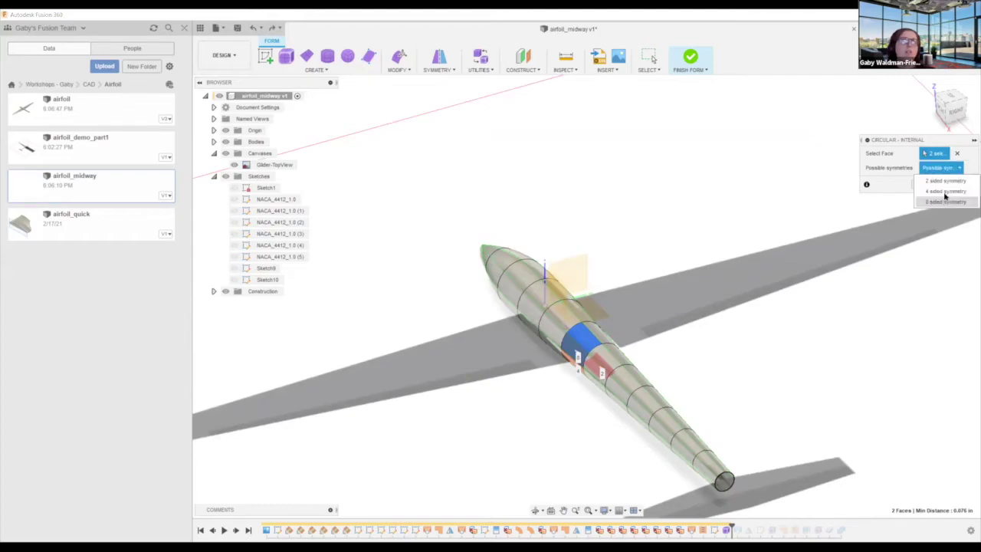
click(945, 192)
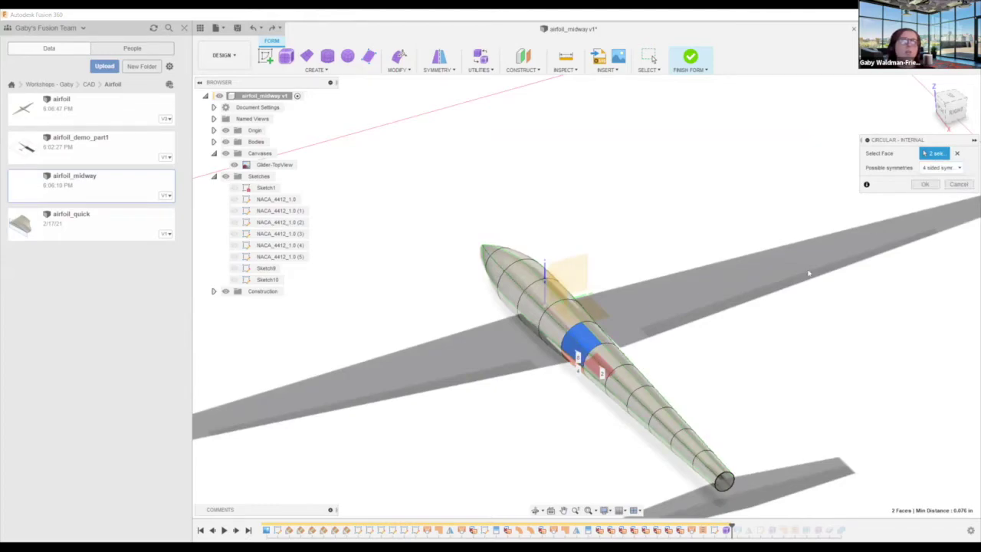
shift+middle_drag(620, 349, 674, 339)
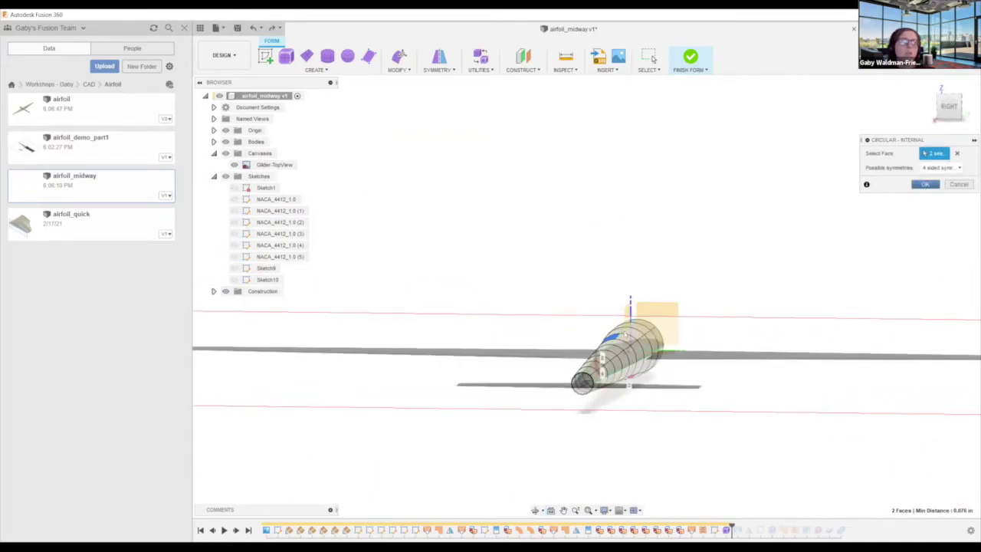
- Try to pull two adjacent fuselage side faces near the wing outward with Edit Form, using the circular symmetry
scroll(643, 352, up, 5)
shift+middle_drag(642, 352, 613, 383)
click(596, 414)
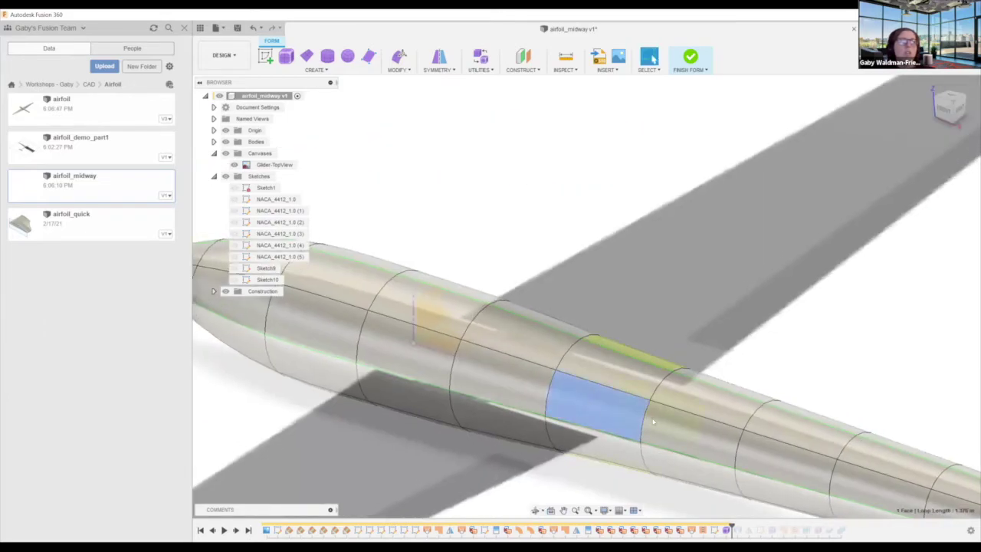
scroll(653, 420, down, 3)
shift+click(659, 422)
right_click(658, 418)
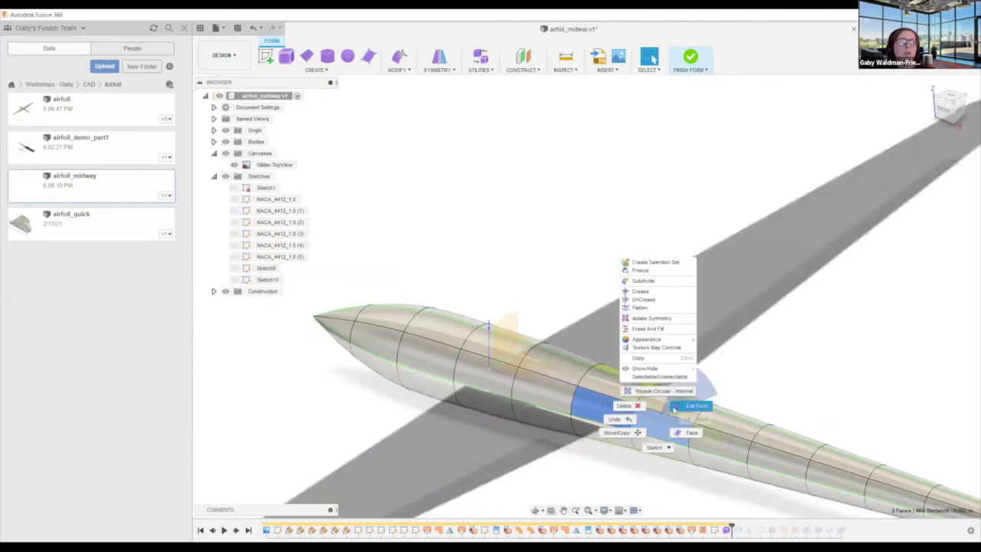
click(691, 406)
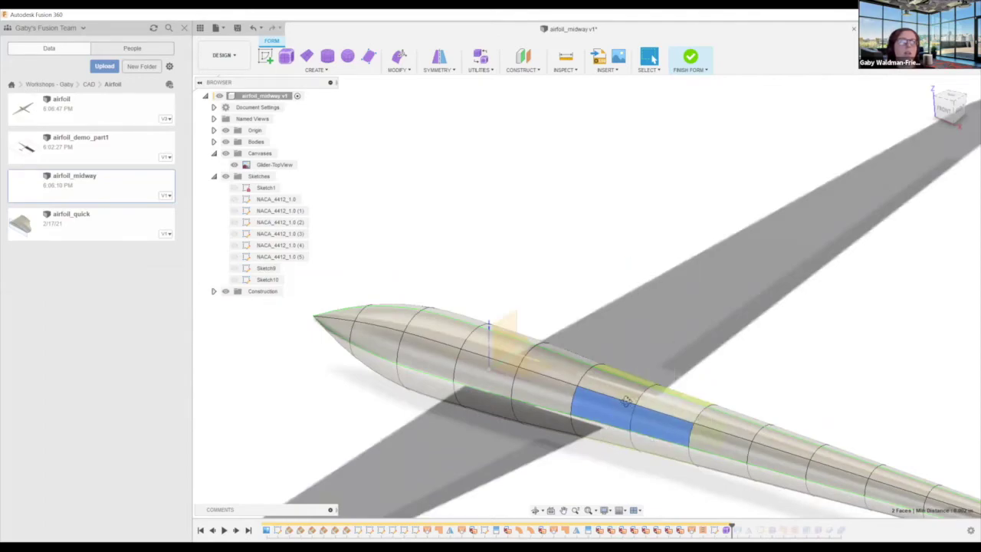
click(957, 109)
middle_drag(698, 449, 602, 114)
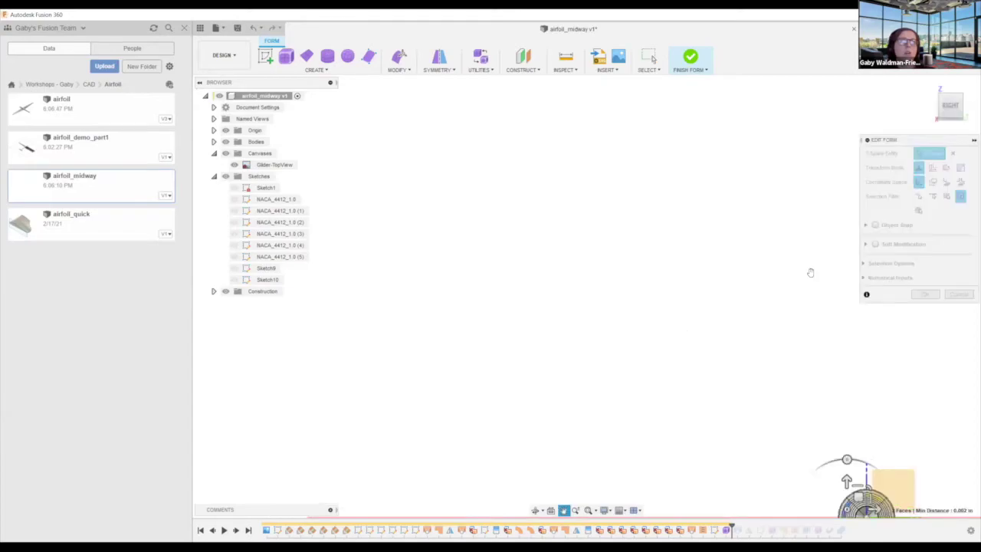
drag(755, 277, 744, 336)
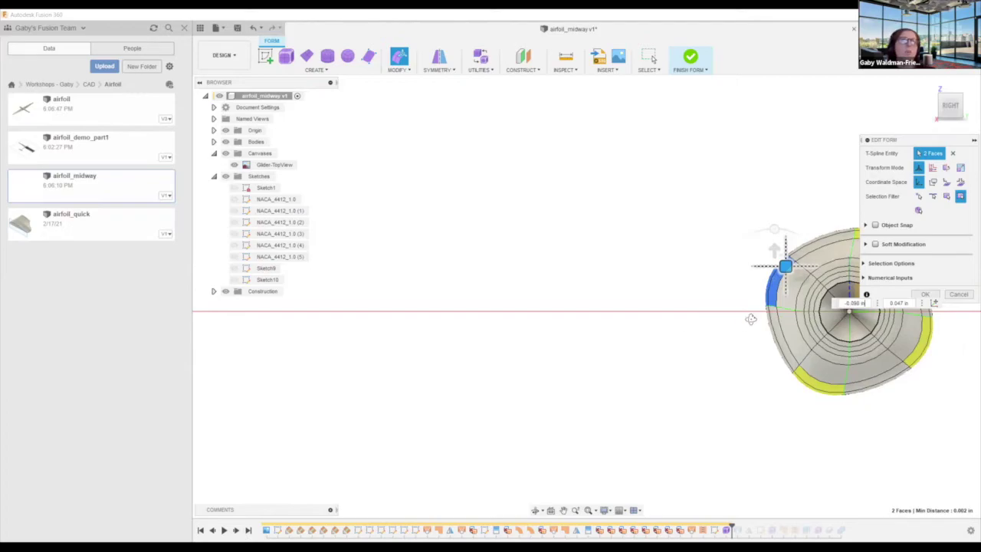
shift+middle_drag(731, 322, 695, 326)
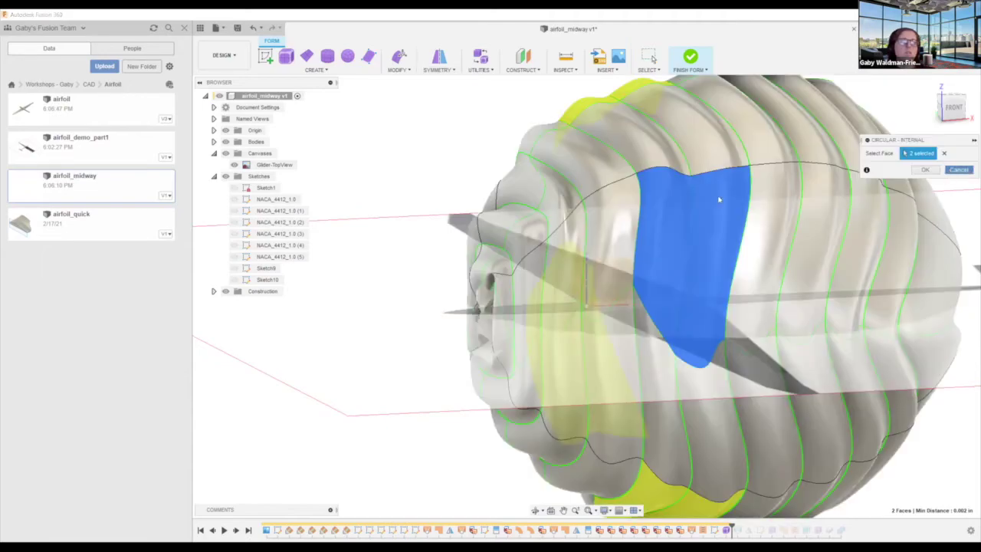
key(Escape)
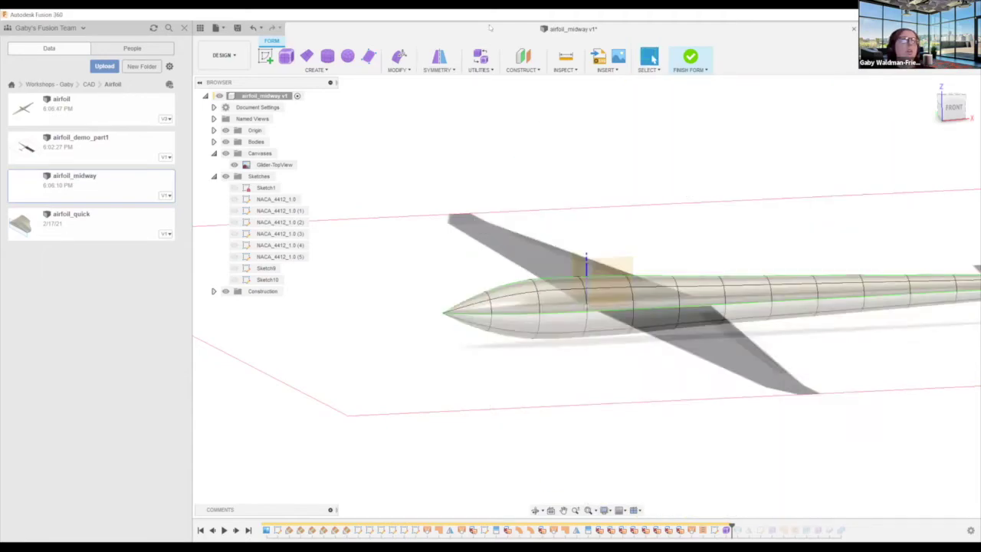
- Reduce the fuselage form's four-sided symmetry to a left-right symmetry about its lengthwise centreline
click(439, 69)
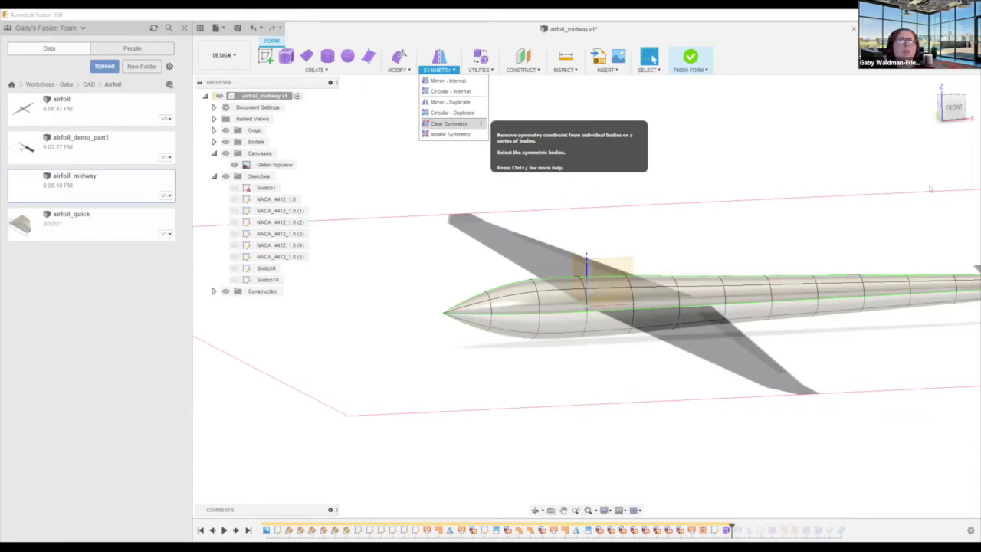
click(747, 288)
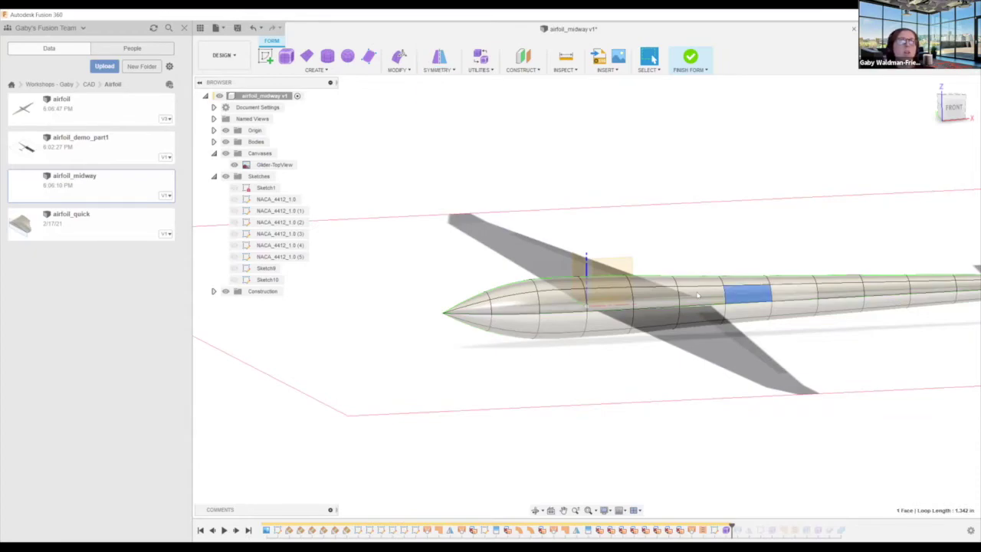
shift+middle_drag(721, 326, 701, 336)
click(658, 258)
shift+click(706, 265)
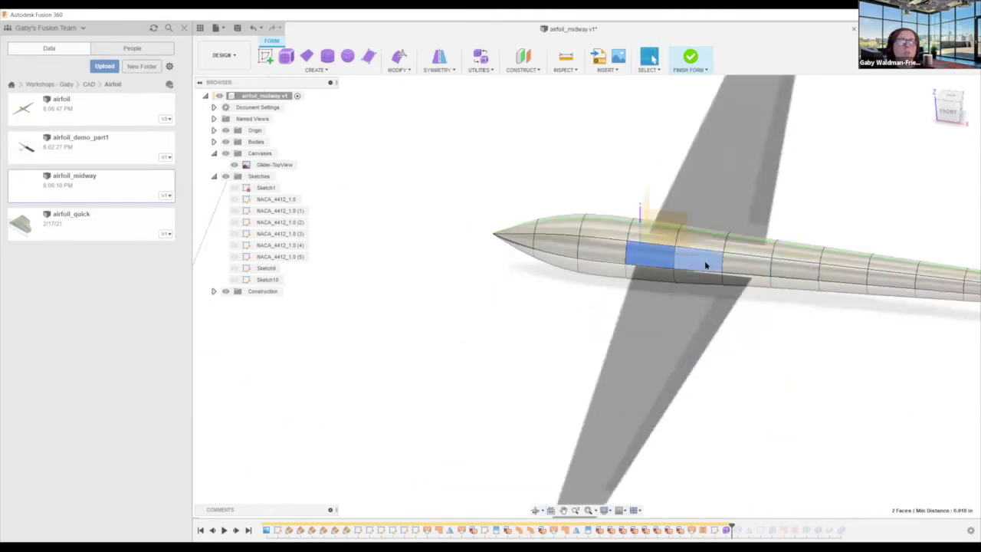
shift+click(653, 273)
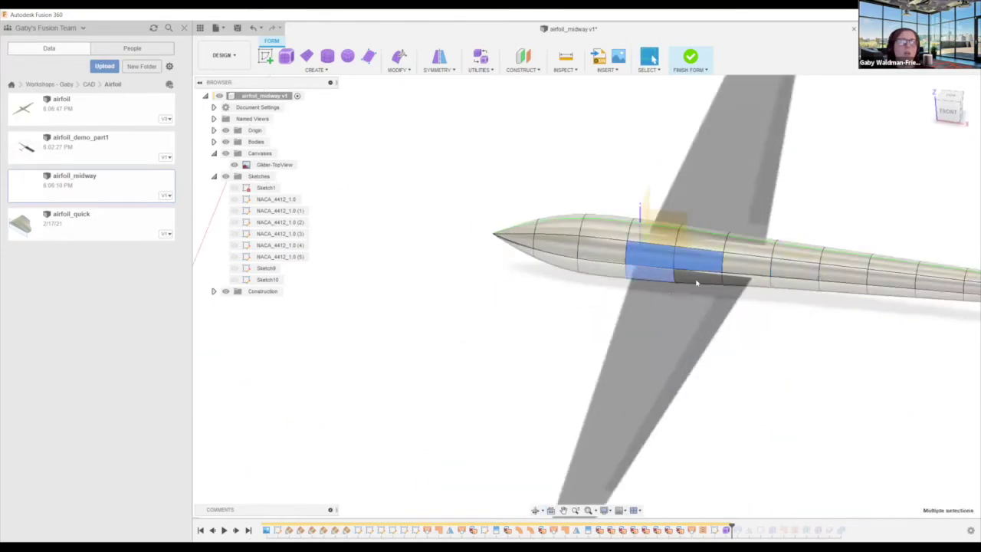
shift+click(696, 281)
right_click(695, 281)
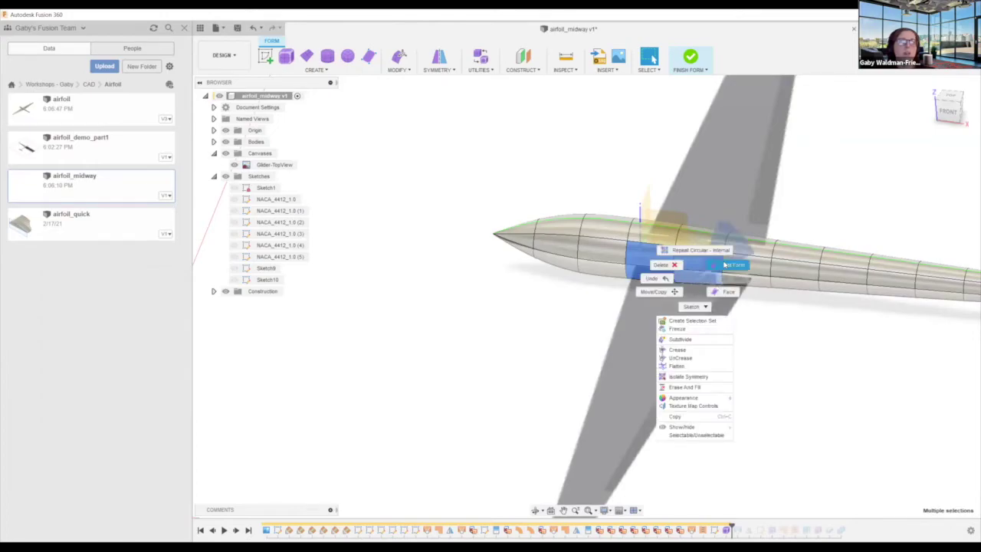
key(Escape)
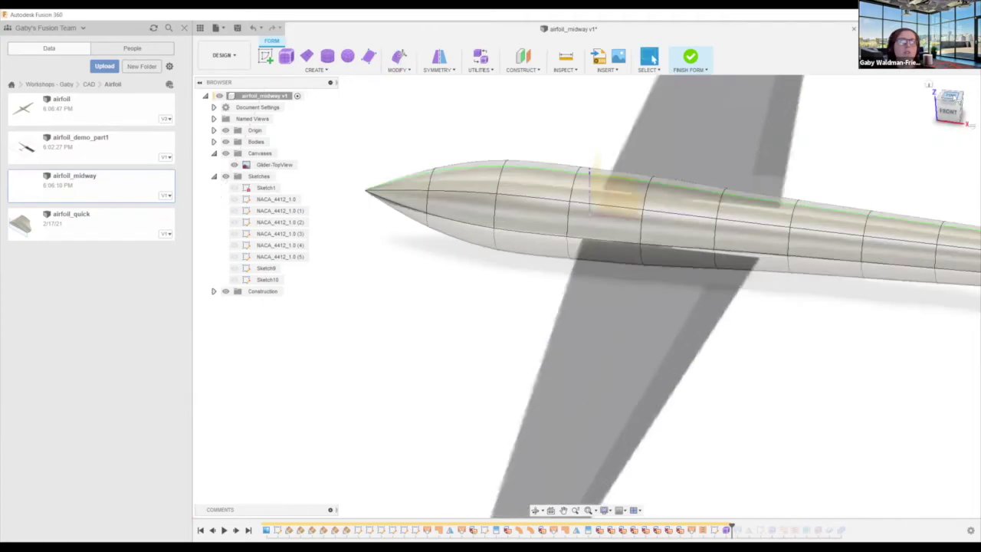
- Insert a simple, single-sided edge ring around the fuselage at the wing's trailing edge, at insert location 0.615
click(949, 95)
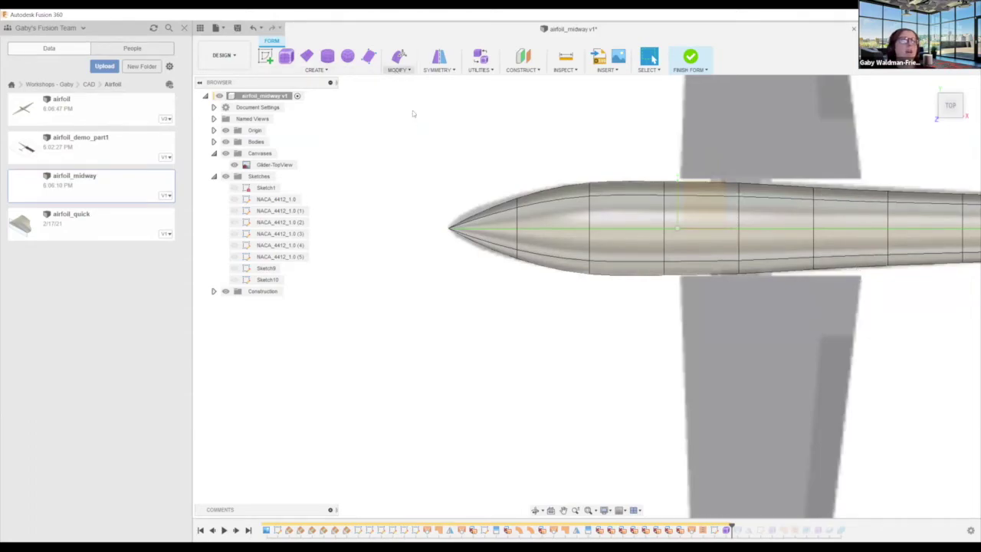
click(398, 69)
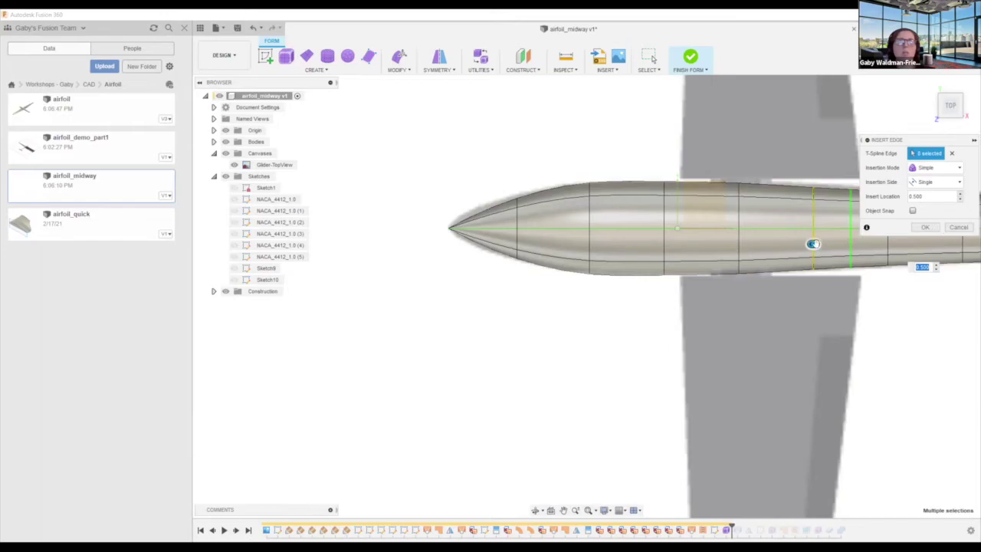
drag(816, 245, 824, 246)
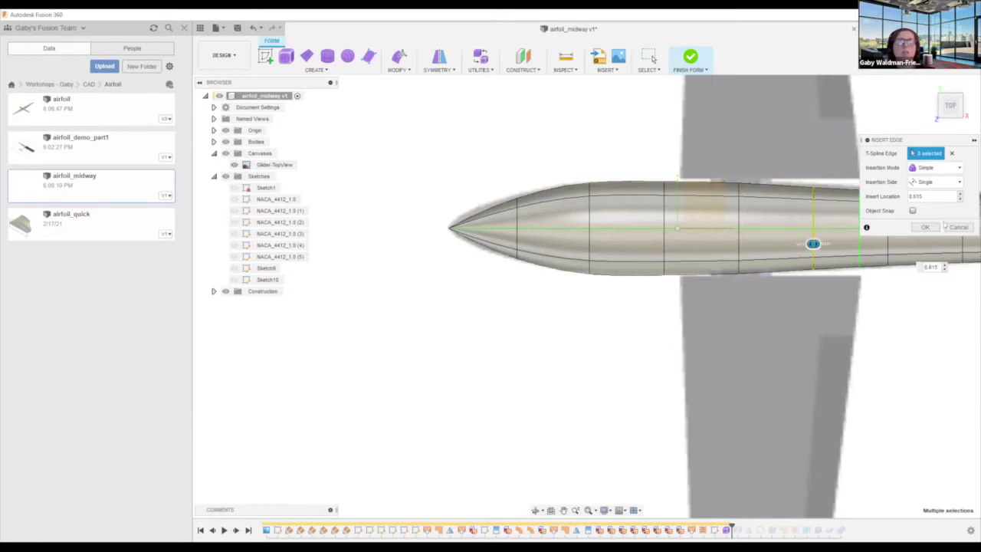
key(Return)
- Select the six fuselage side faces at the wing root, from leading to trailing edge, and start Edit Form on them
scroll(802, 277, down, 3)
shift+middle_drag(802, 277, 737, 313)
click(784, 254)
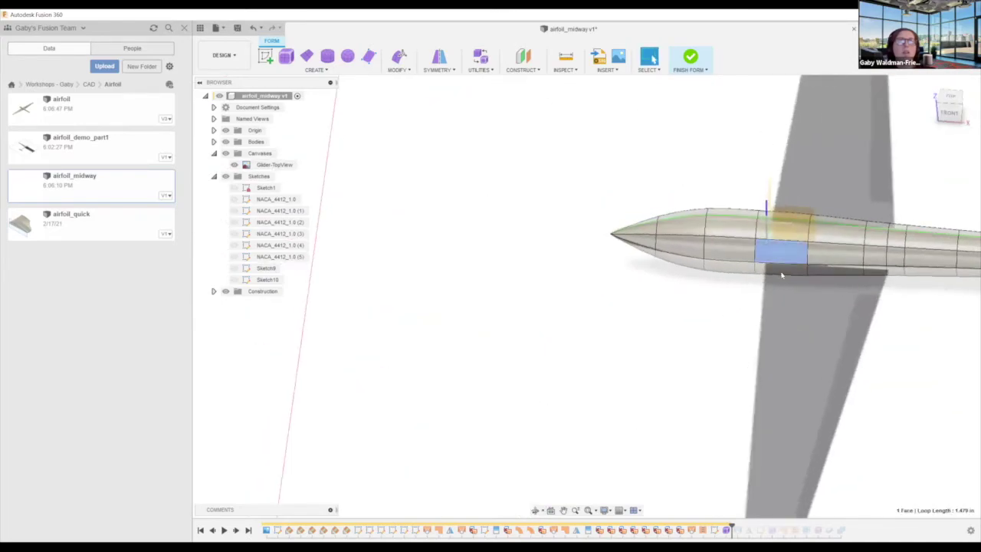
shift+click(782, 269)
shift+click(828, 258)
shift+click(828, 274)
shift+click(874, 255)
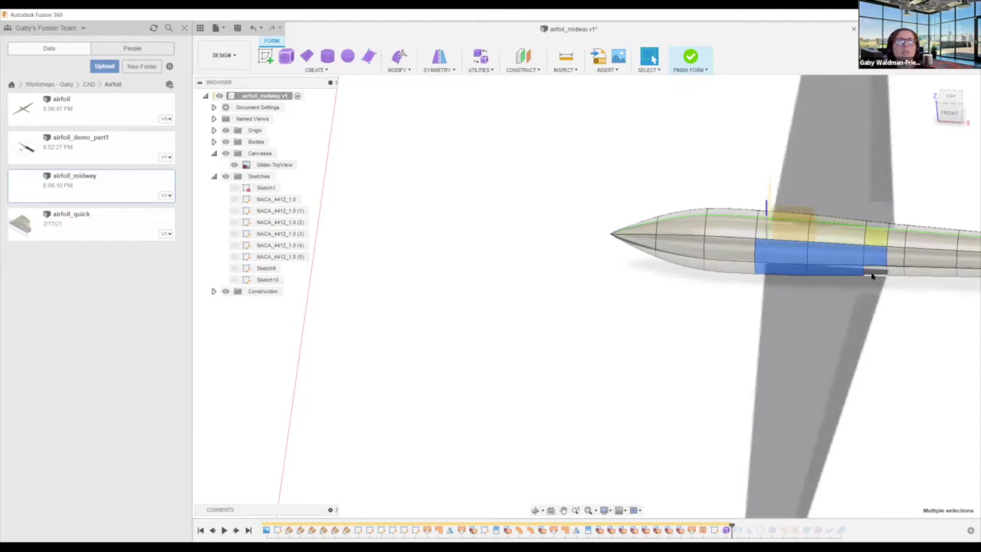
shift+click(875, 271)
mouse_move(854, 316)
shift+middle_down()
mouse_move(884, 311)
mouse_move(838, 320)
shift+middle_up()
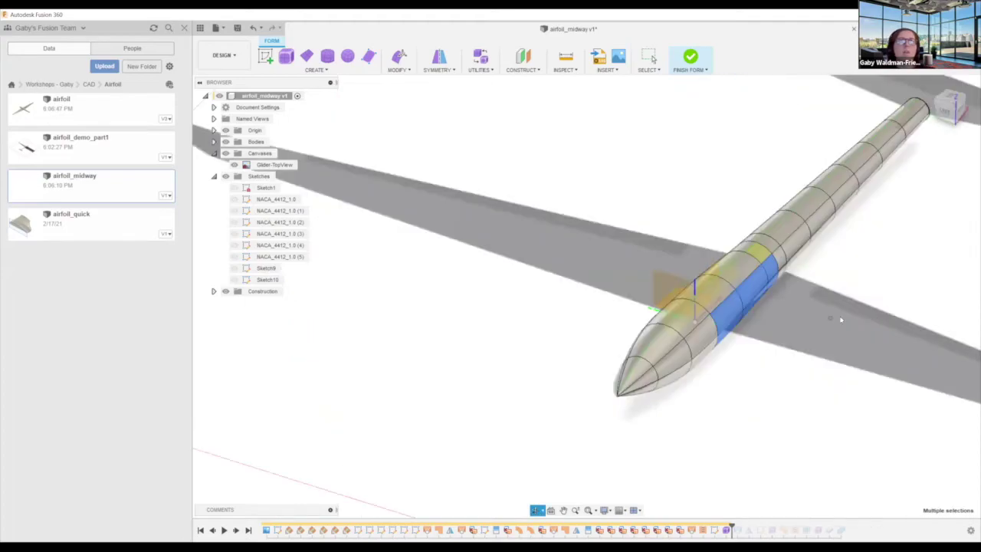
right_click(821, 312)
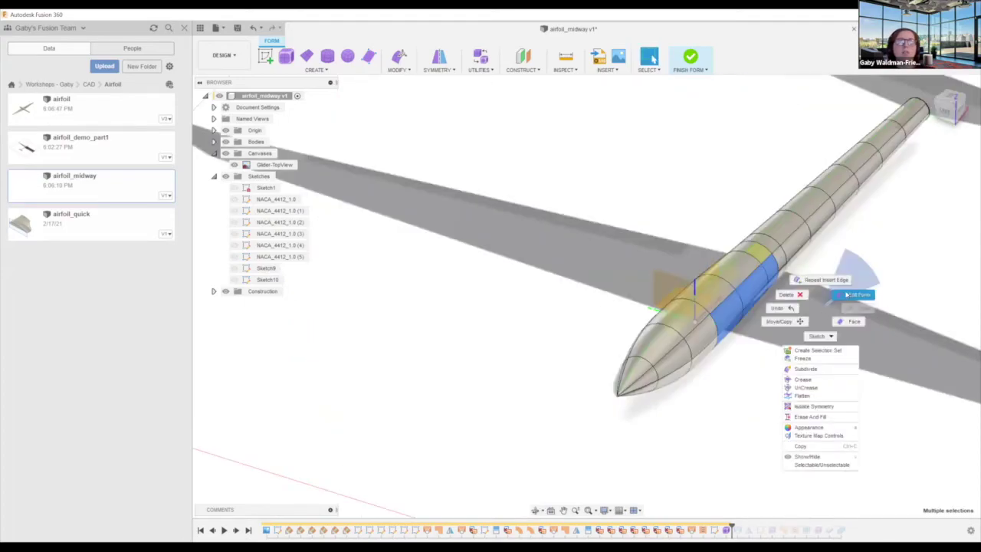
click(852, 294)
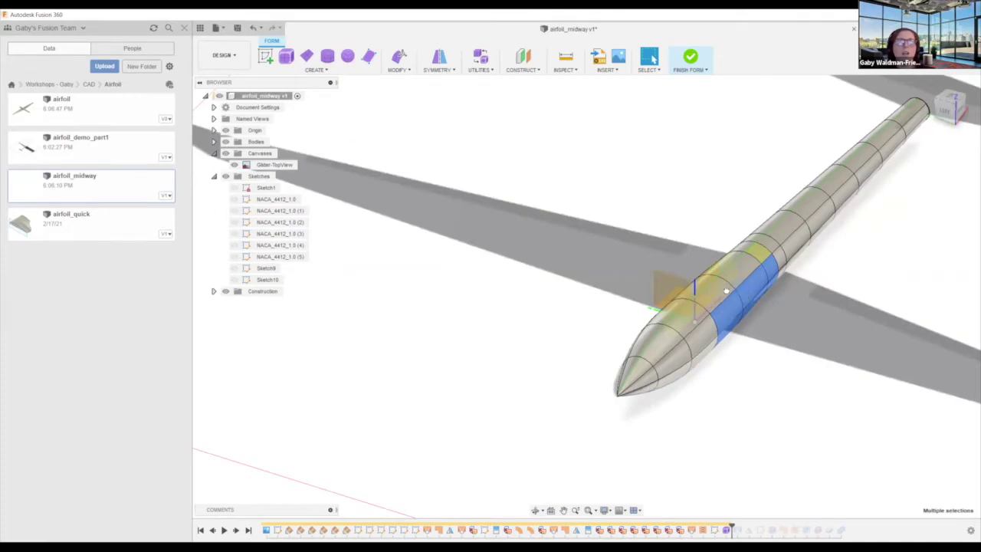
- Try pulling the selected wing-root faces outward from the fuselage, and undo the pull
mouse_move(777, 311)
mouse_down()
mouse_move(745, 298)
mouse_move(804, 316)
mouse_move(745, 298)
mouse_move(794, 307)
mouse_up()
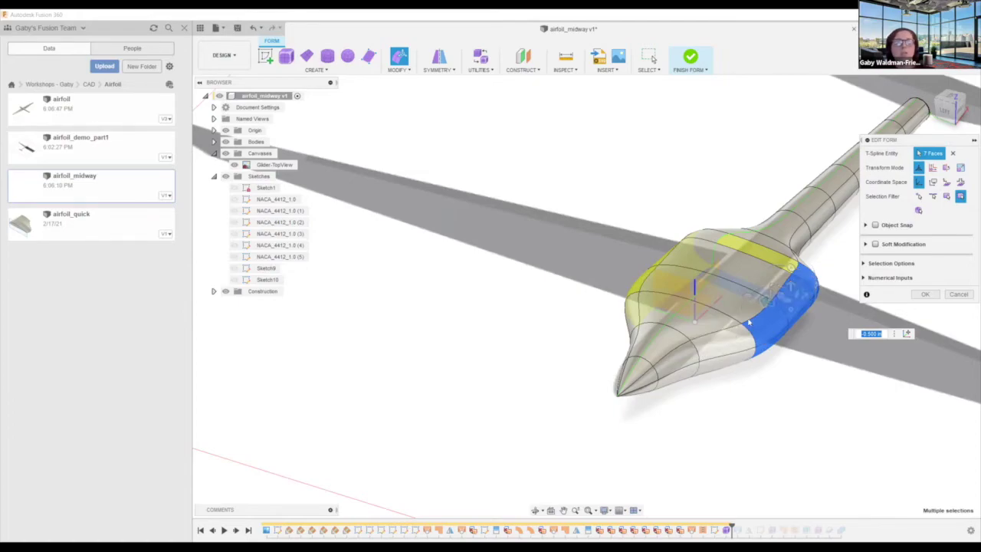
key(ctrl+z)
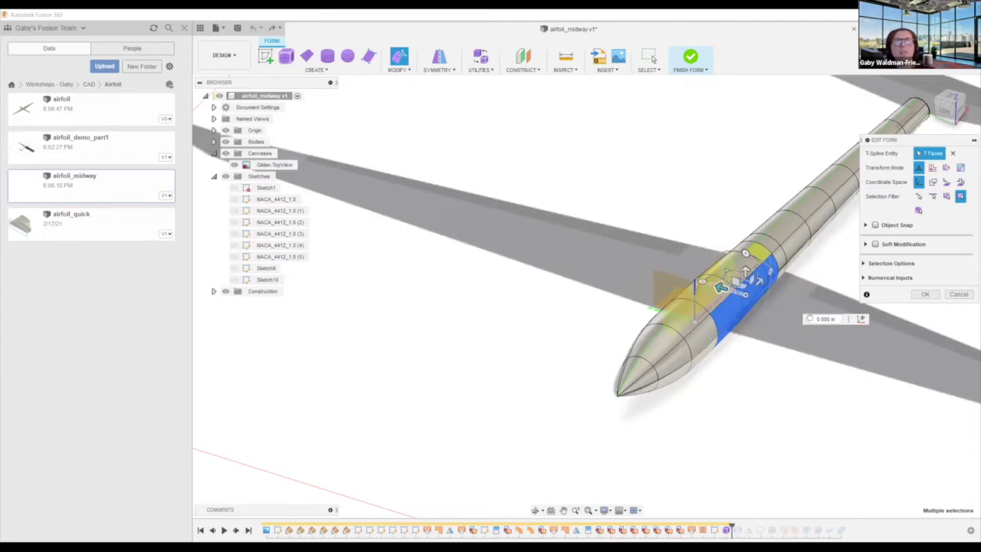
key(ctrl+y)
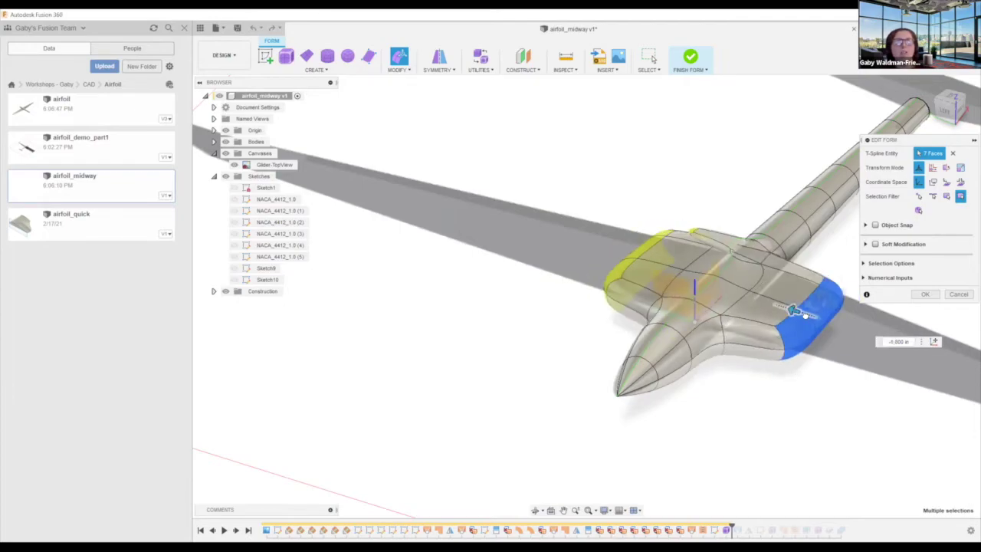
drag(805, 315, 808, 316)
shift+middle_drag(687, 284, 602, 289)
key(ctrl+z)
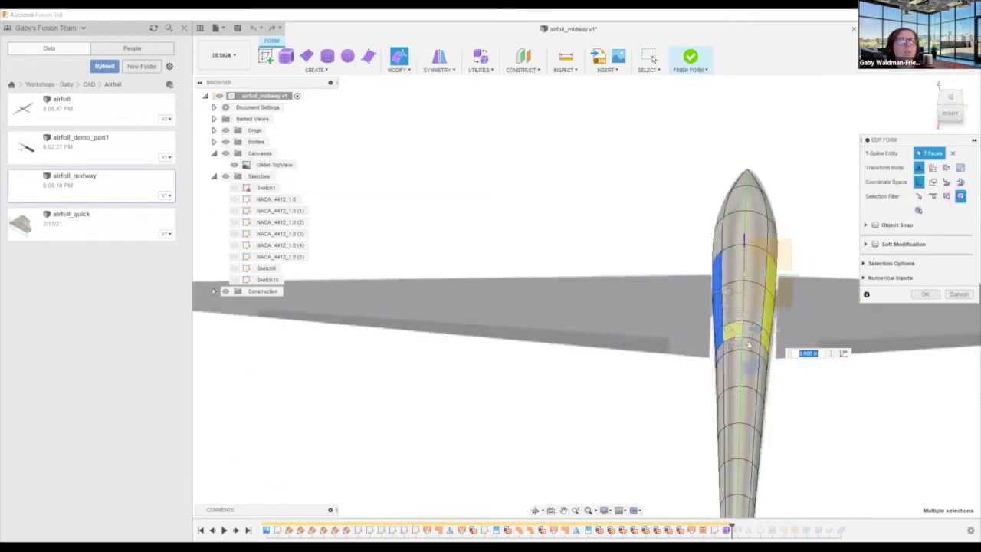
- Limit the selection to the six wing-root faces, pull them about 0.9 in outward, and scale them toward the canvas wing outline
shift+middle_drag(766, 329, 774, 337)
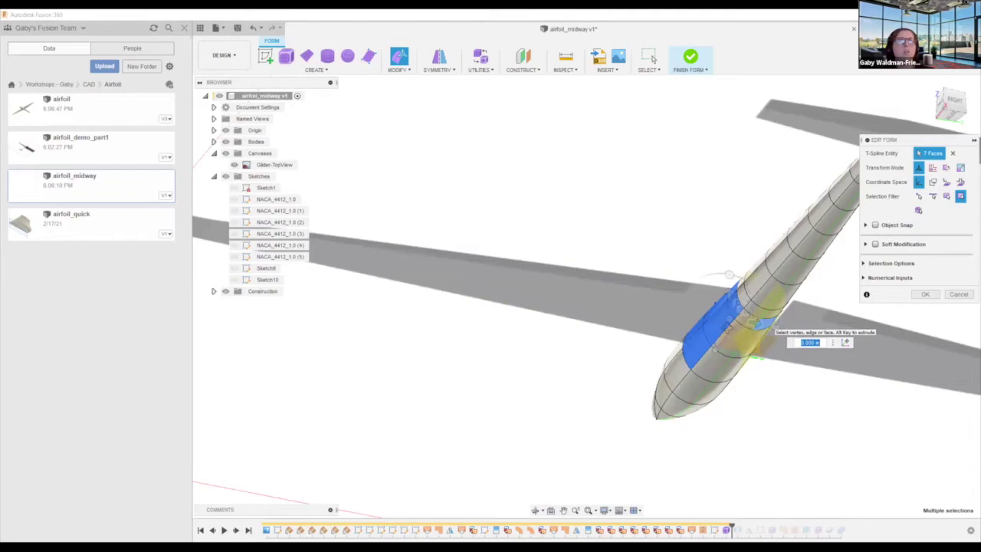
shift+middle_drag(721, 351, 692, 315)
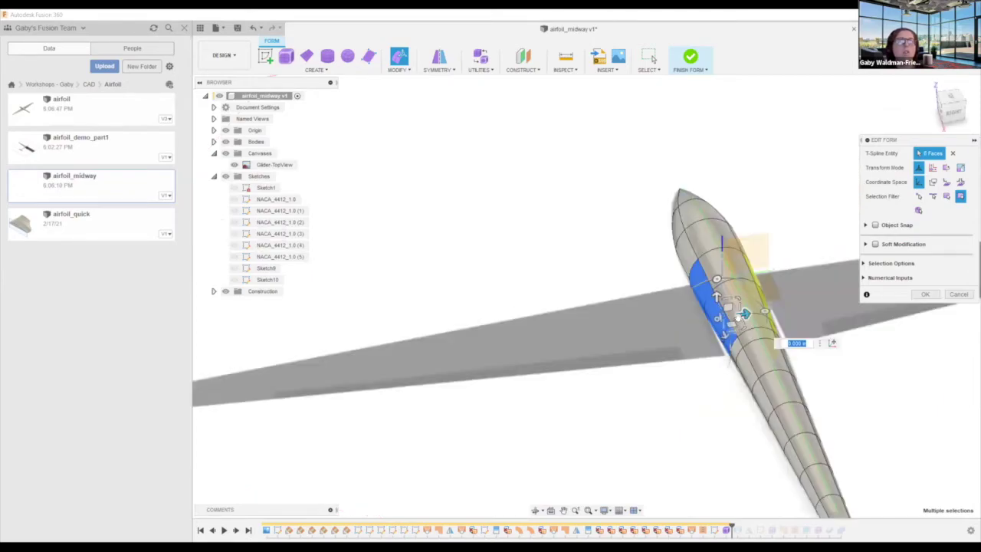
drag(656, 318, 654, 319)
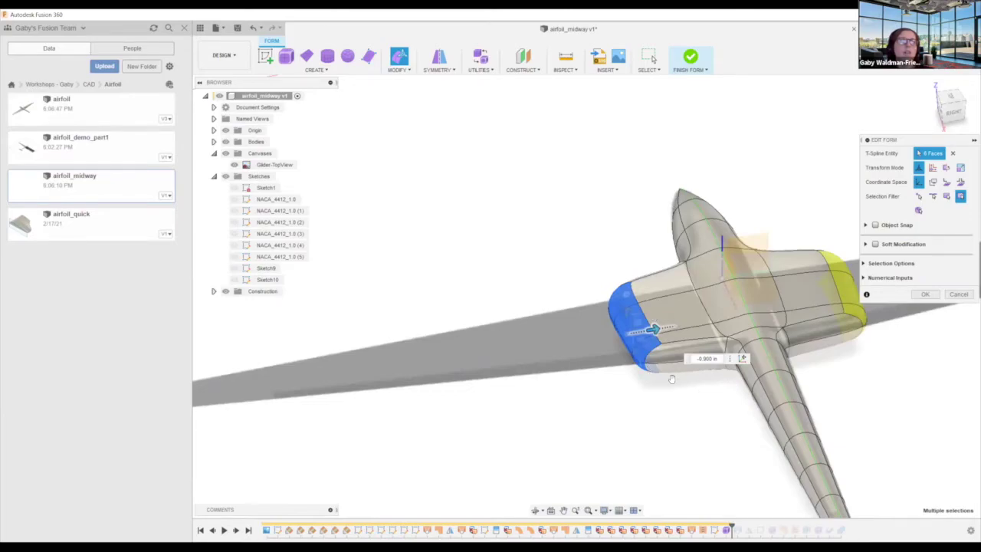
mouse_move(672, 379)
shift+middle_down()
mouse_move(653, 362)
mouse_move(666, 377)
shift+middle_up()
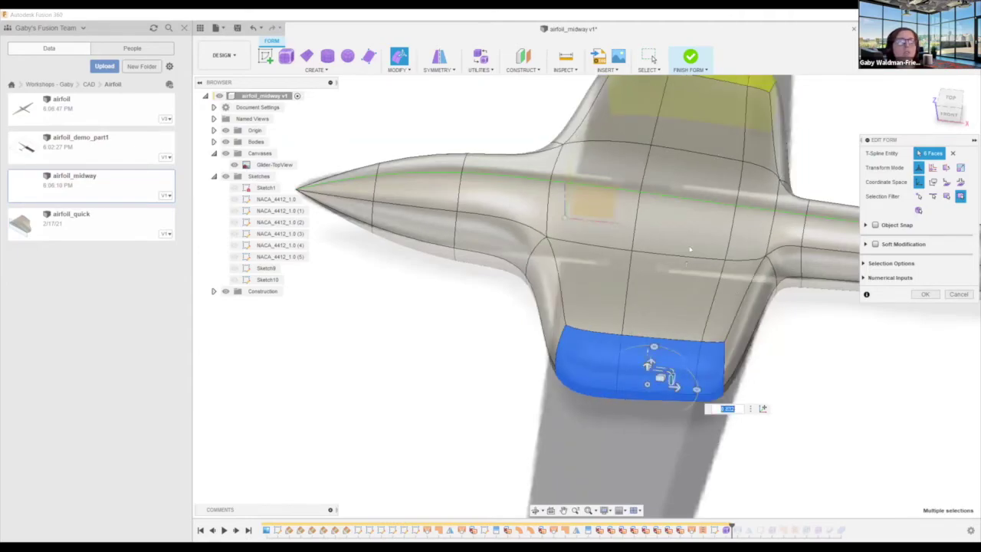
- Extrude the wing's end faces outward twice along the canvas wing, adding new face sections
shift+middle_drag(586, 208, 628, 224)
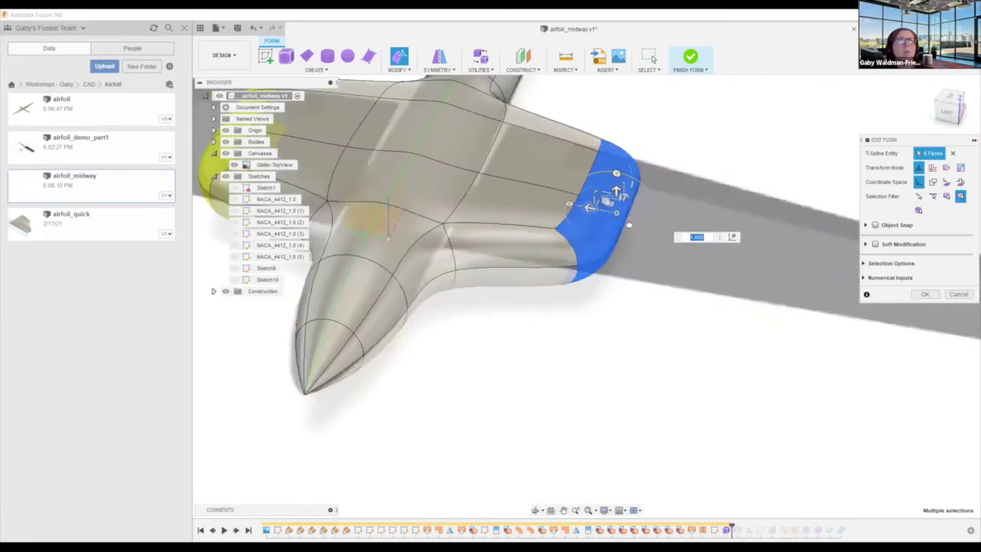
alt+drag(591, 208, 732, 256)
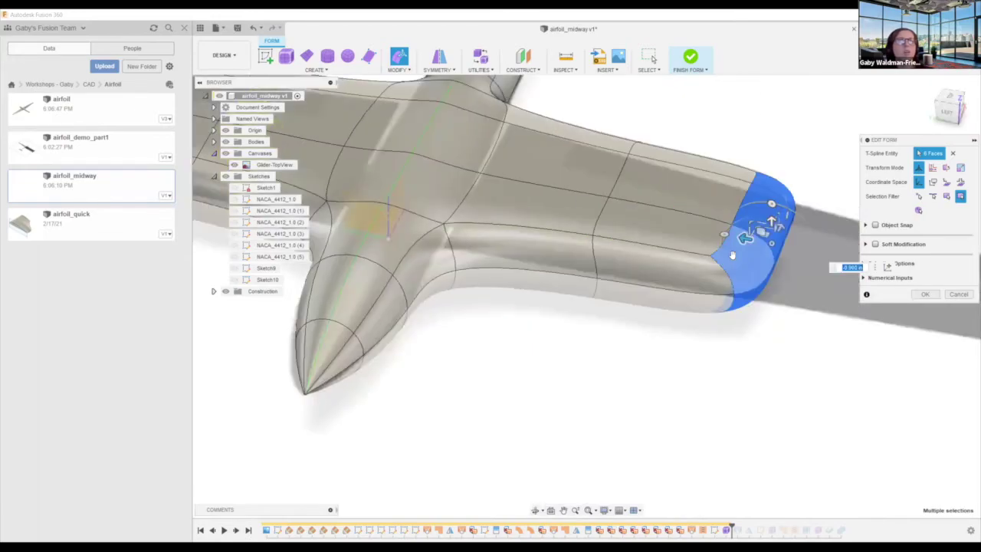
alt+drag(732, 255, 846, 262)
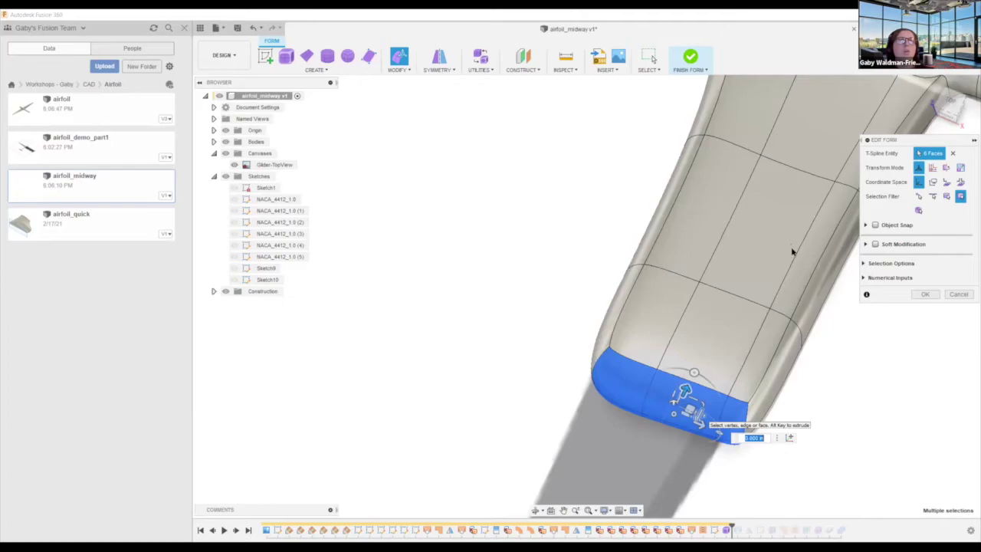
- Shift the wing's end faces about 0.1 in toward the nose, and move the adjacent edge ring to follow the canvas outline
shift+middle_drag(779, 344, 778, 344)
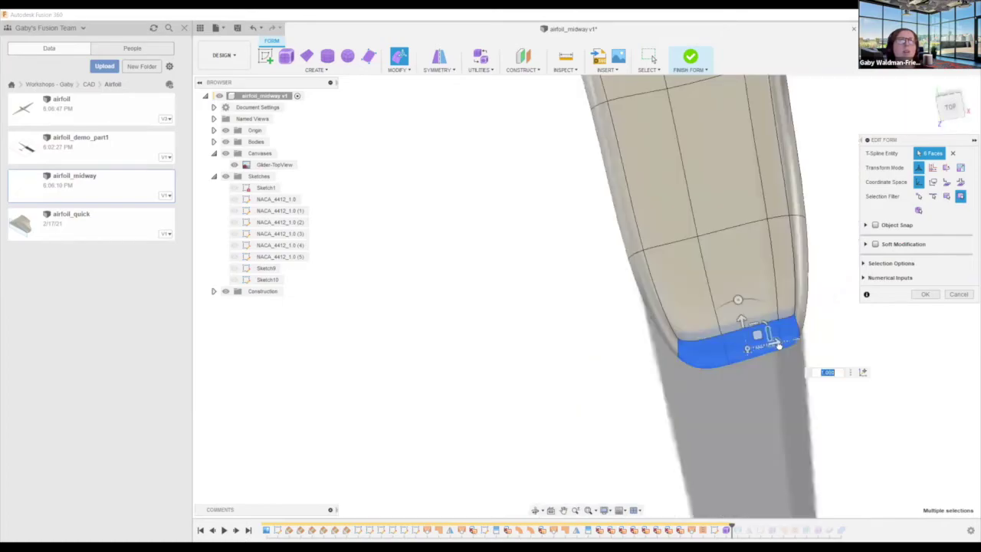
drag(764, 352, 766, 334)
scroll(749, 231, down, 2)
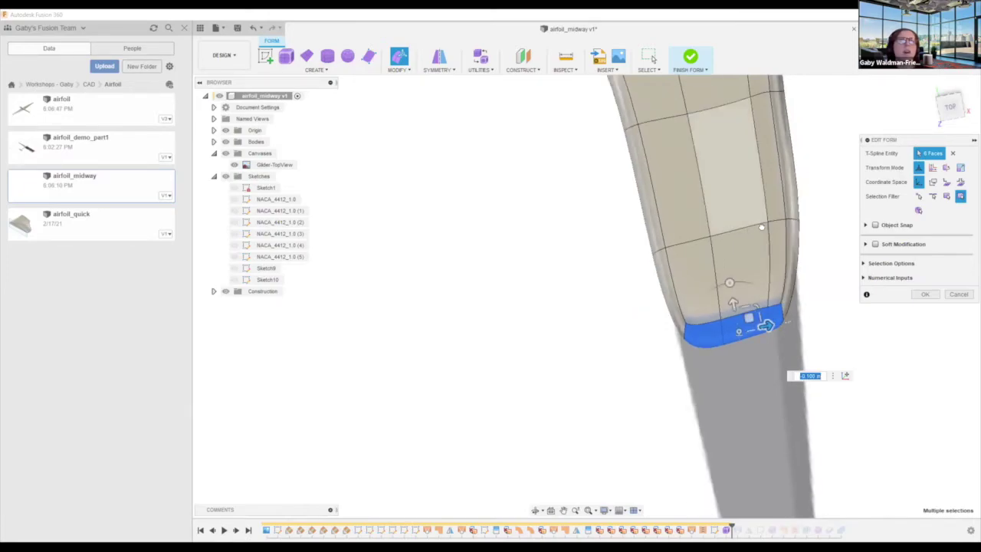
double_click(761, 227)
shift+middle_drag(760, 155, 735, 135)
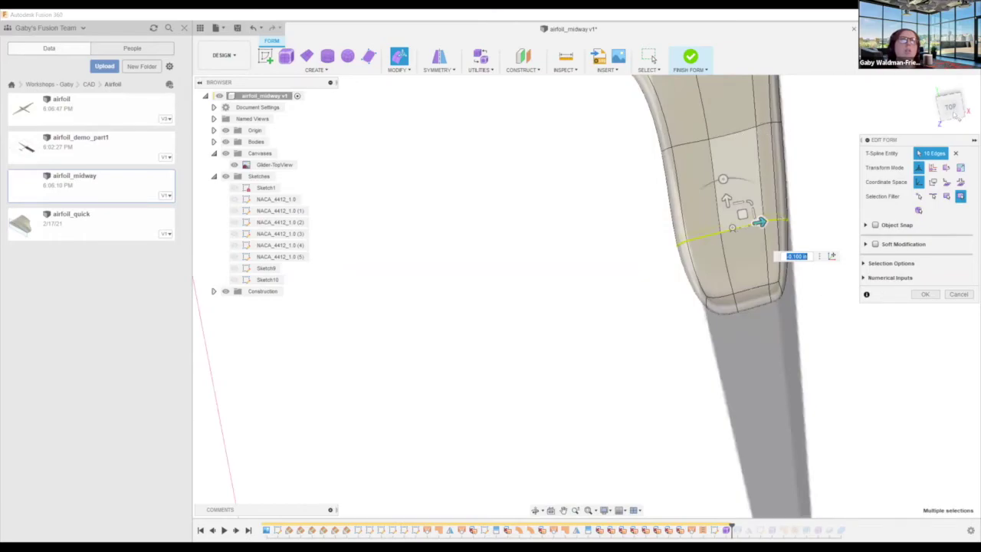
- Shift the selected wing edge ring 0.05 in back toward the tail to match the canvas outline
click(955, 115)
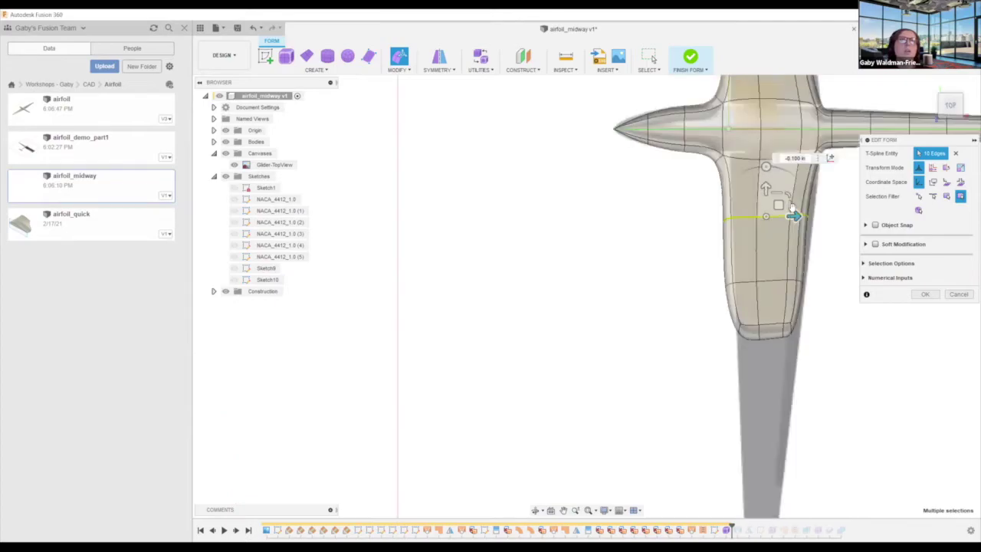
drag(794, 214, 795, 216)
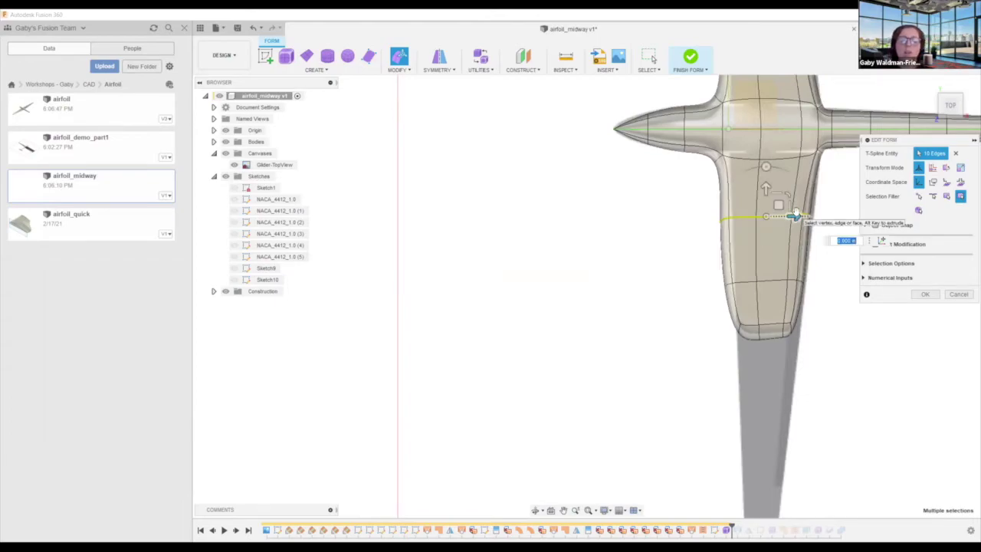
text(.05)
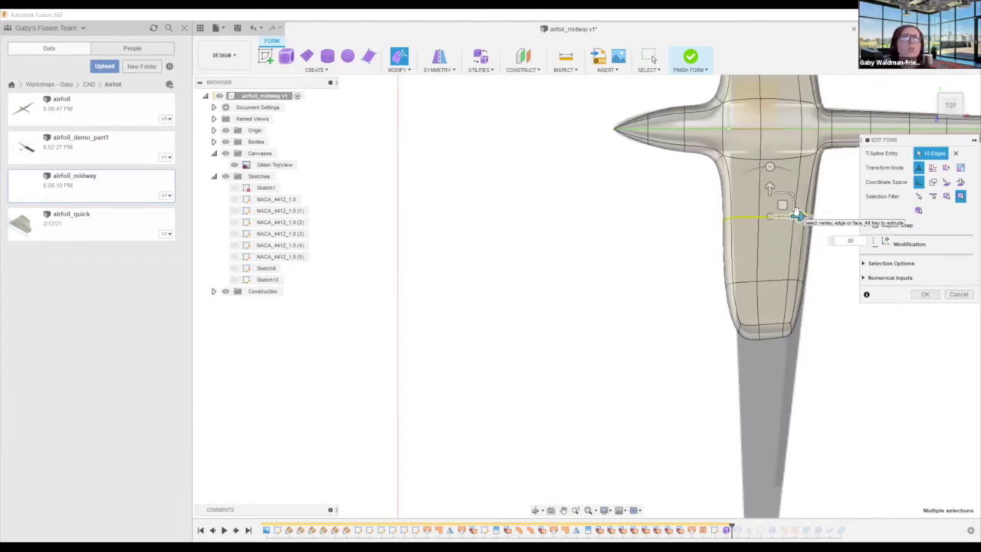
click(717, 406)
- Select the six end faces of the wing and extrude them about 1.1 in outward along the canvas wing
shift+middle_drag(717, 410, 744, 325)
scroll(746, 325, up, 3)
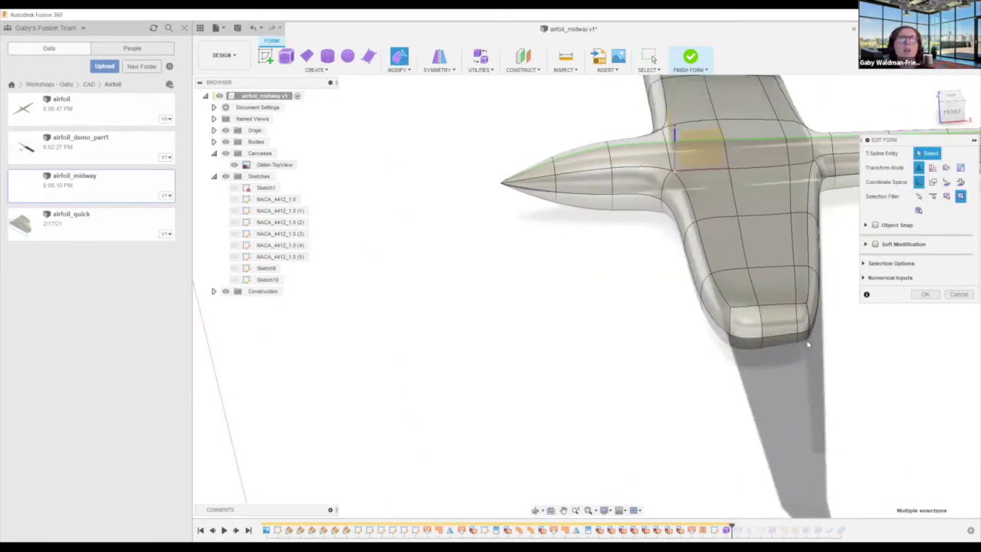
double_click(806, 341)
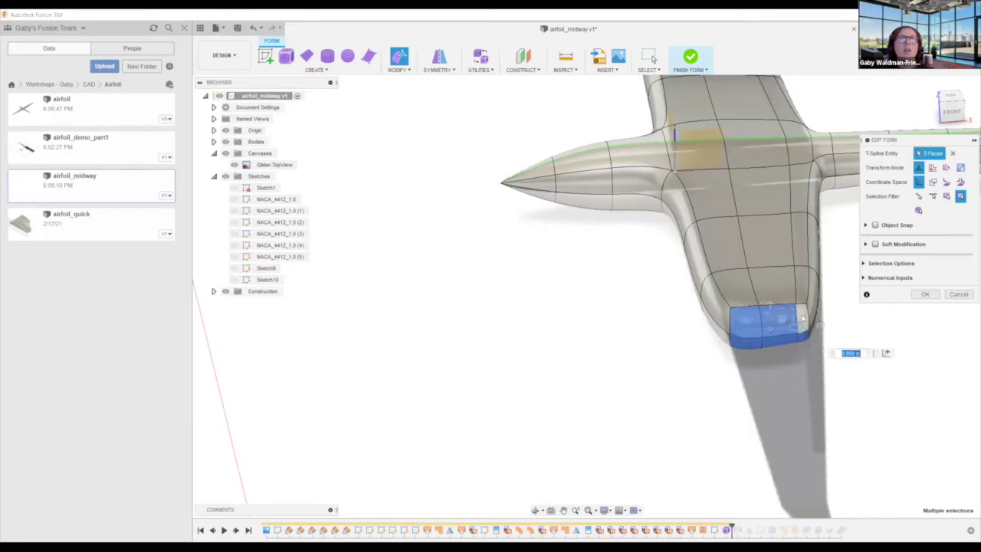
click(950, 97)
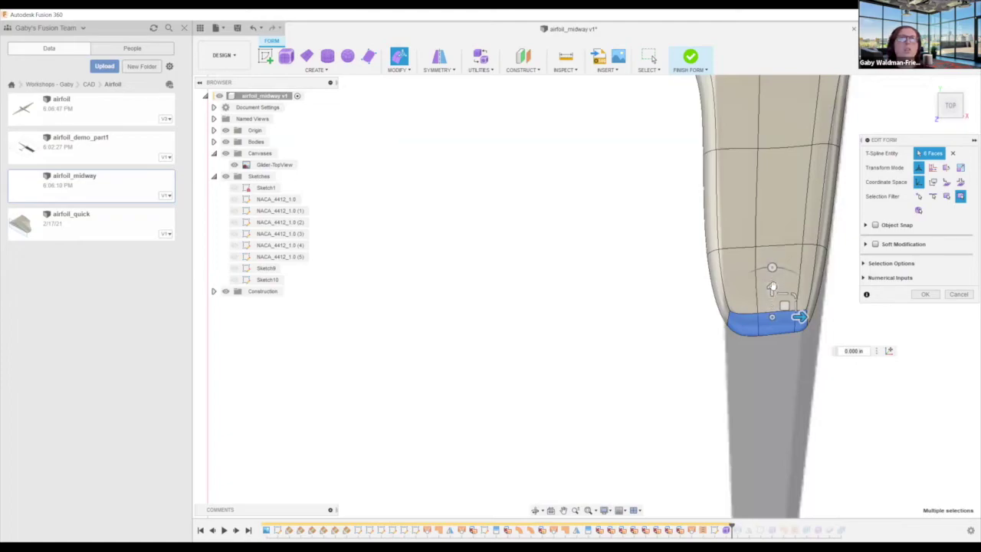
drag(772, 287, 771, 411)
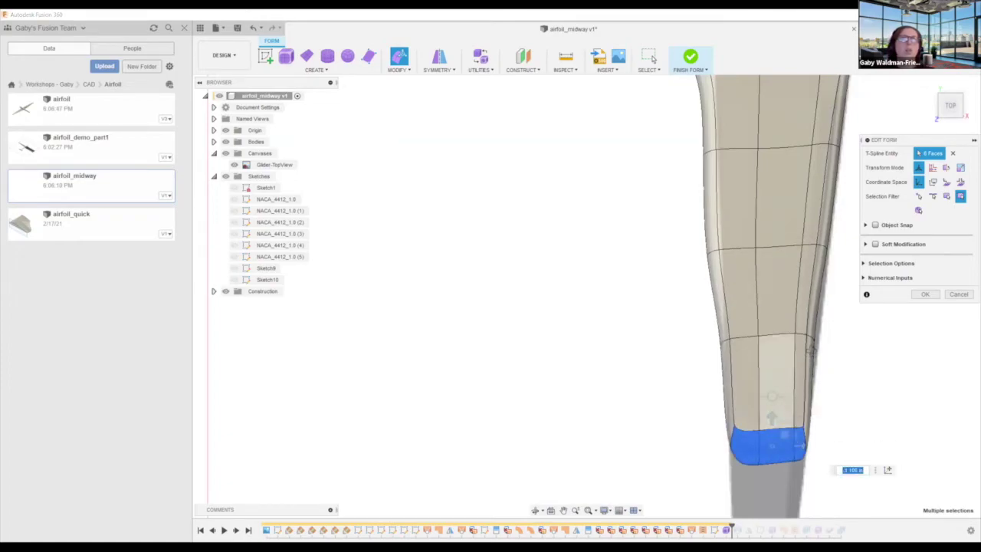
- Extrude the wing's end faces another 1.2 in or so outward, and narrow their chord to a scale of about 0.57
shift+middle_drag(814, 351, 788, 403)
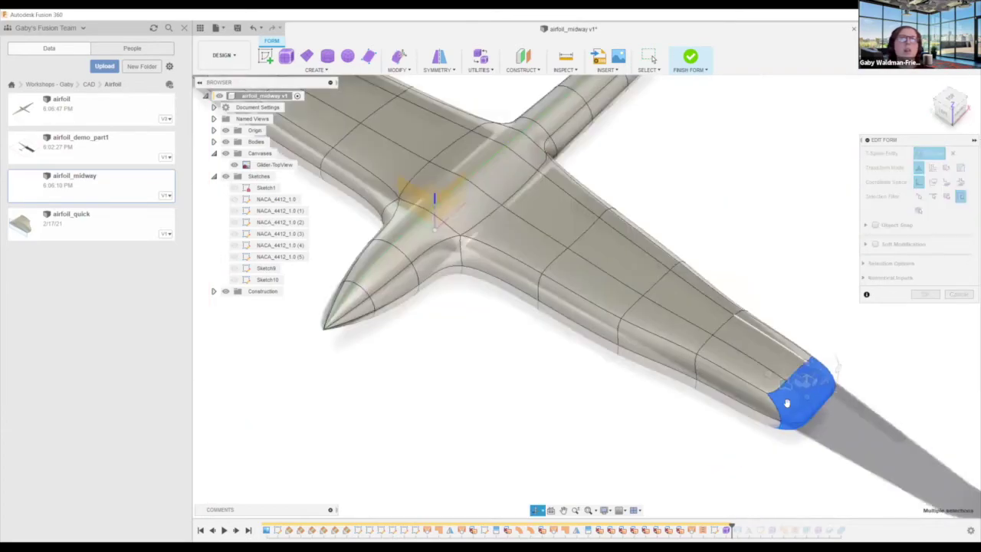
scroll(893, 478, up, 2)
middle_drag(825, 363, 676, 167)
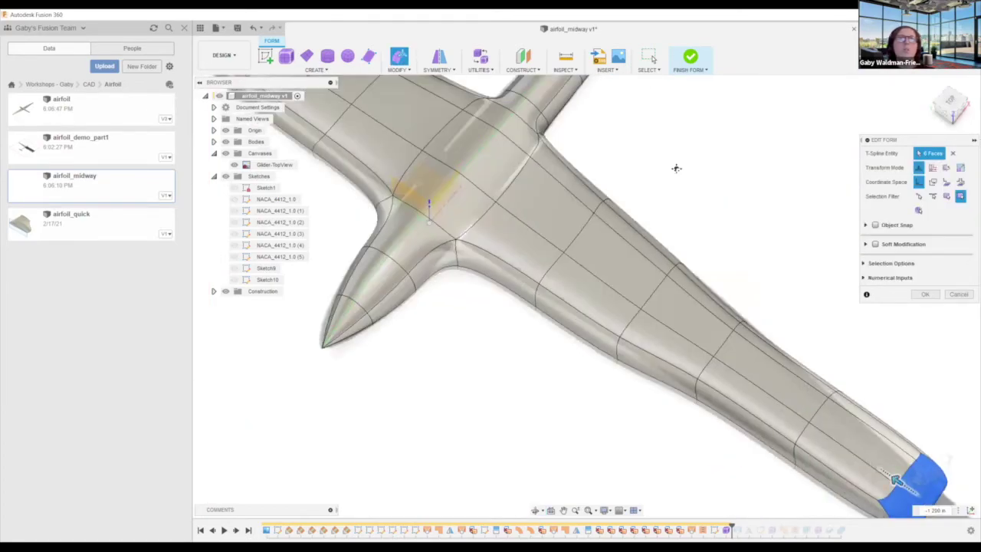
scroll(766, 306, up, 3)
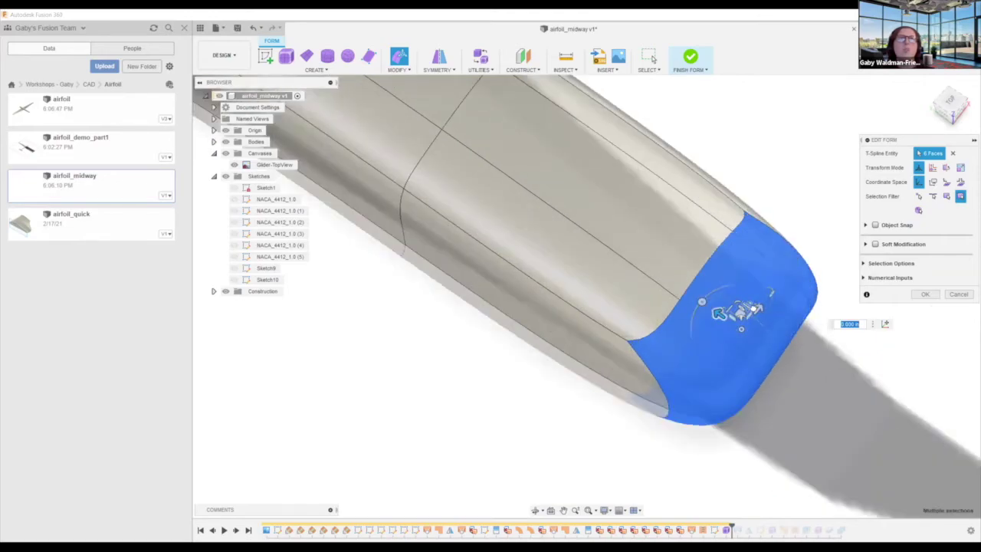
shift+middle_drag(752, 312, 760, 308)
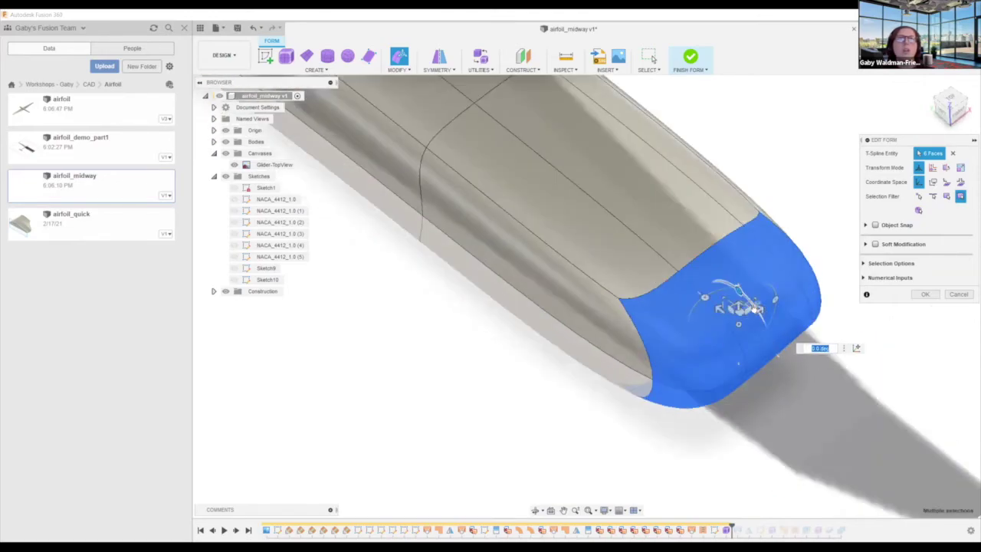
scroll(729, 350, down, 4)
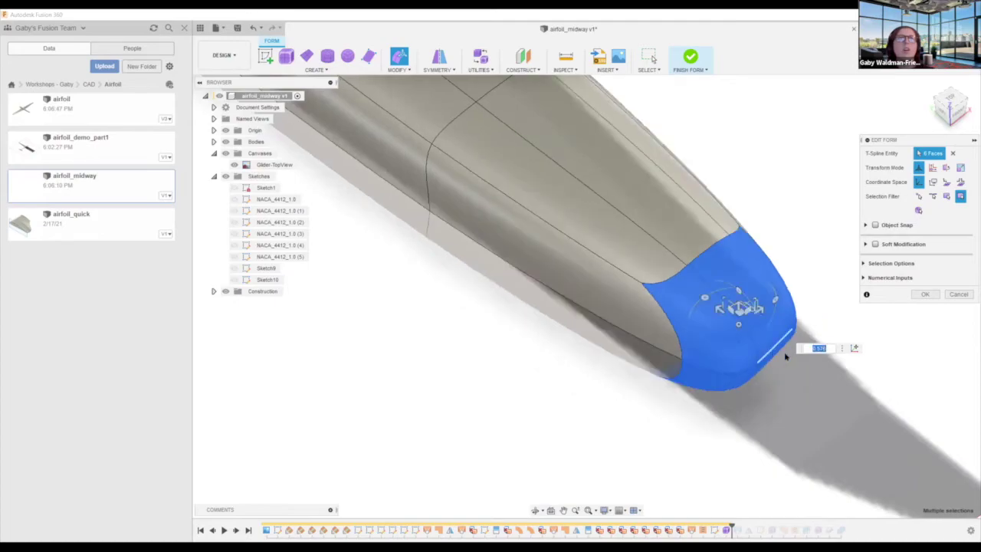
scroll(789, 354, down, 3)
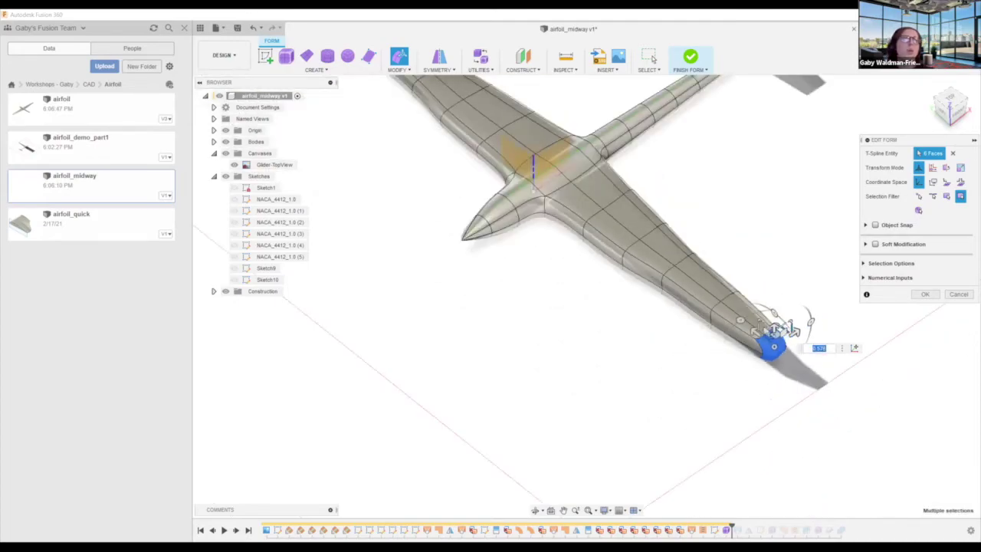
- Extrude the wing's end faces 1 in further outward to reach the tip of the canvas wing
shift+middle_drag(770, 369, 785, 332)
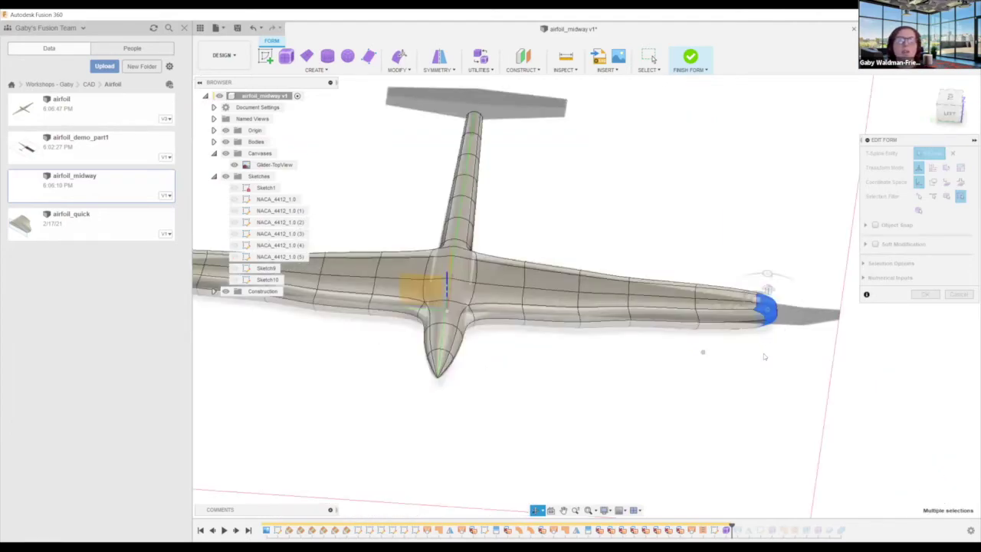
shift+middle_drag(766, 355, 731, 352)
scroll(731, 351, up, 2)
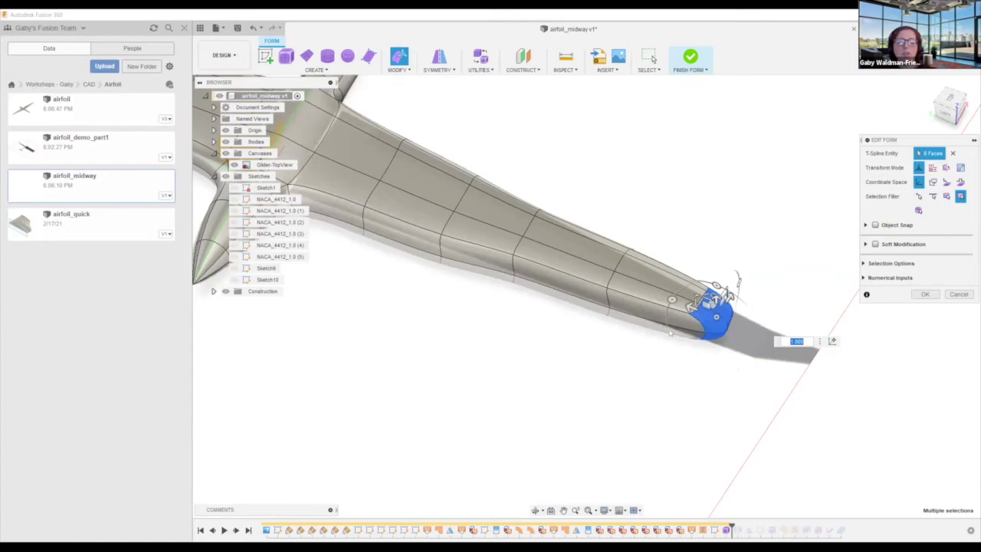
shift+middle_drag(589, 341, 695, 322)
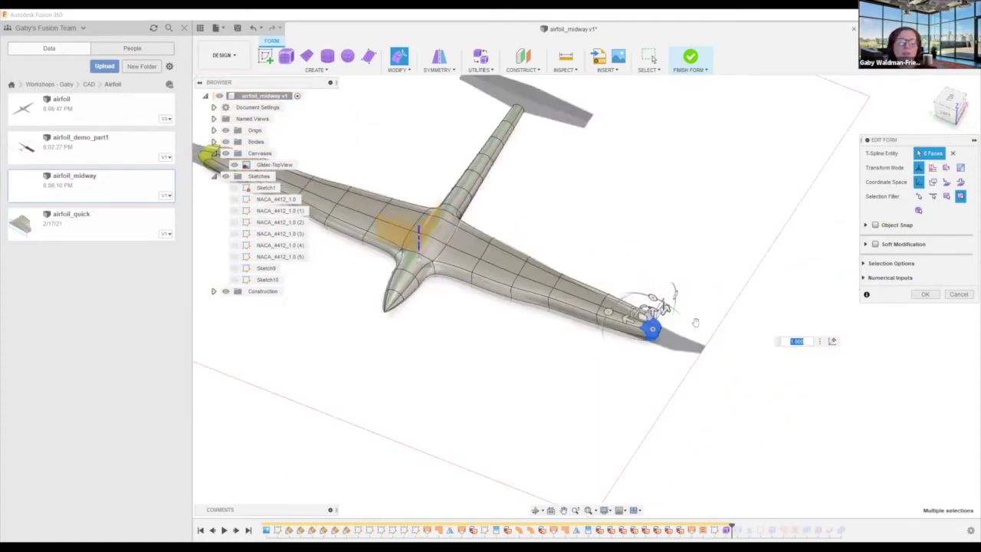
scroll(695, 323, up, 3)
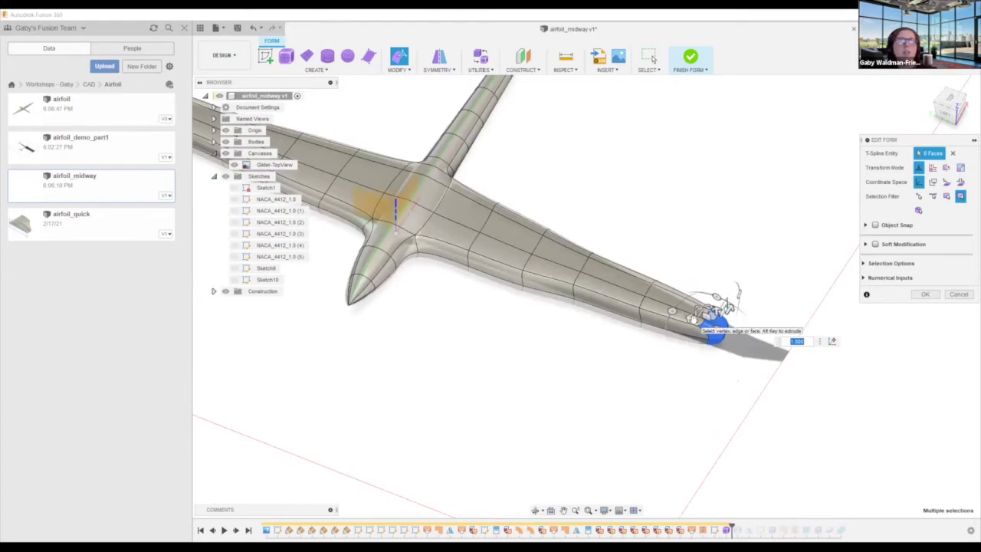
drag(692, 318, 752, 348)
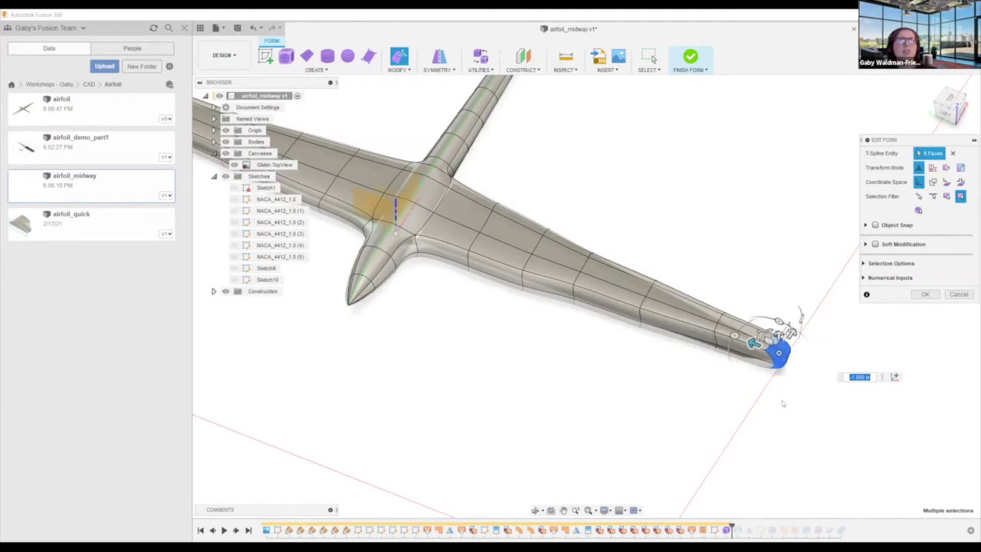
- Try rotating the wingtip end faces about 40 degrees and extruding them upward into a winglet
shift+middle_drag(786, 370, 783, 397)
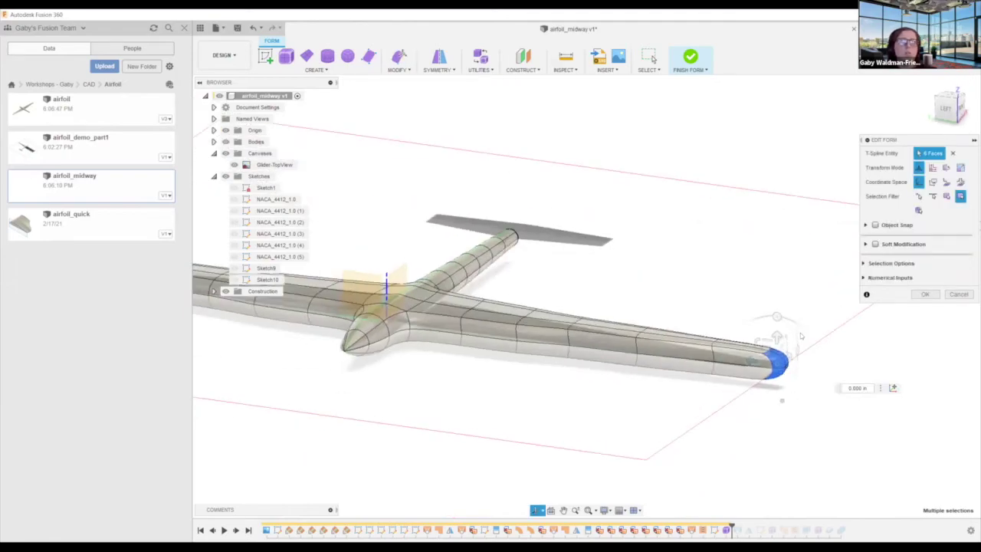
scroll(792, 349, up, 1)
scroll(774, 345, up, 3)
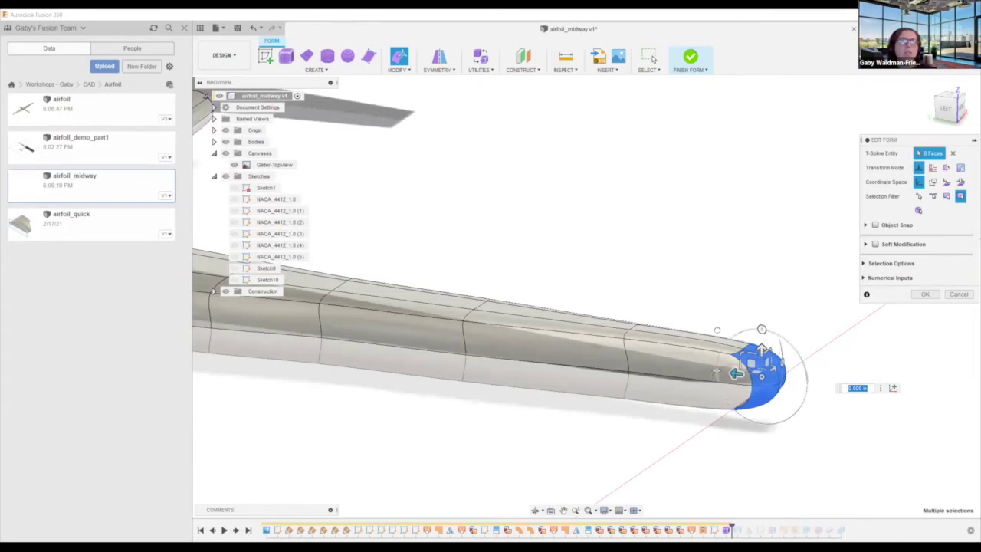
drag(761, 329, 733, 336)
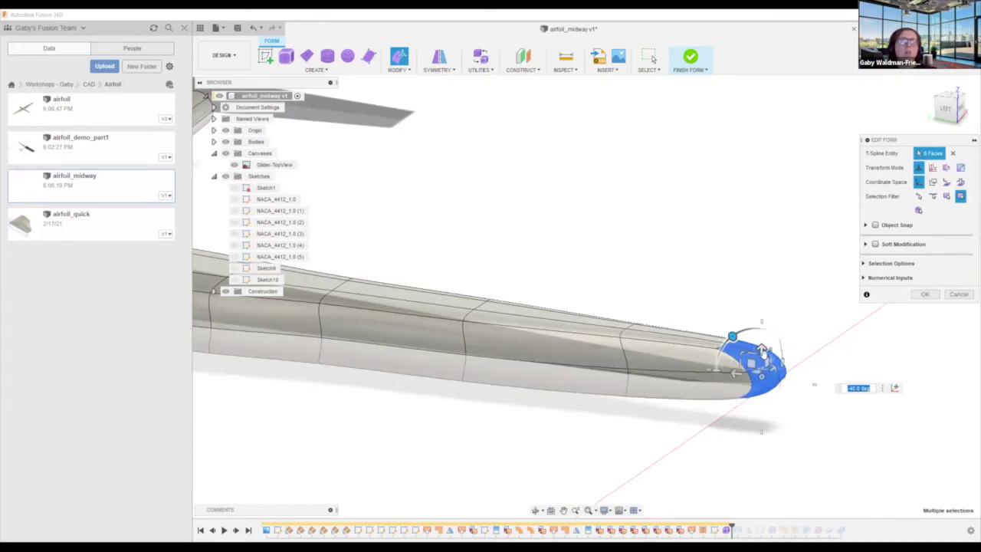
drag(767, 293, 755, 200)
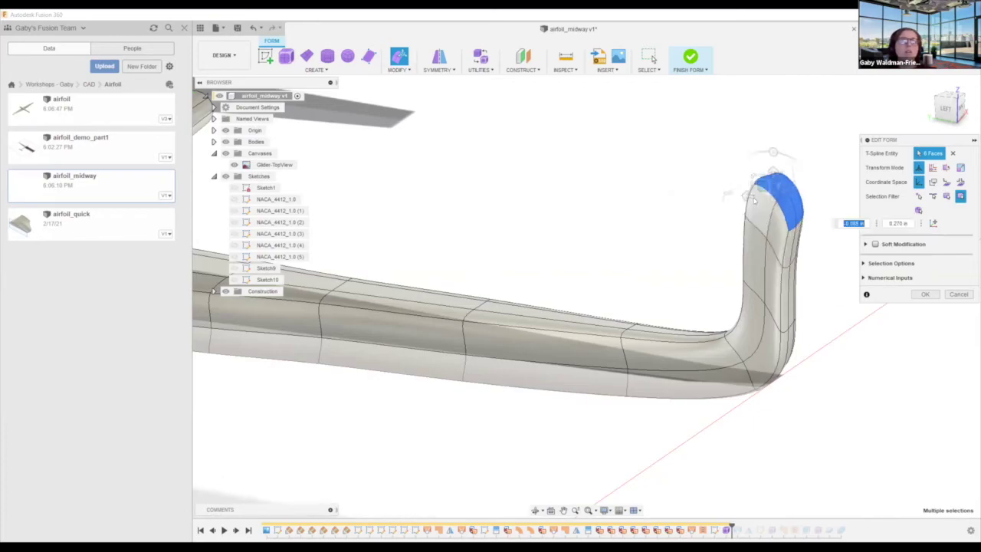
- Try curving the winglet inward by tilting its end faces and extruding a smaller tip section from them
click(756, 250)
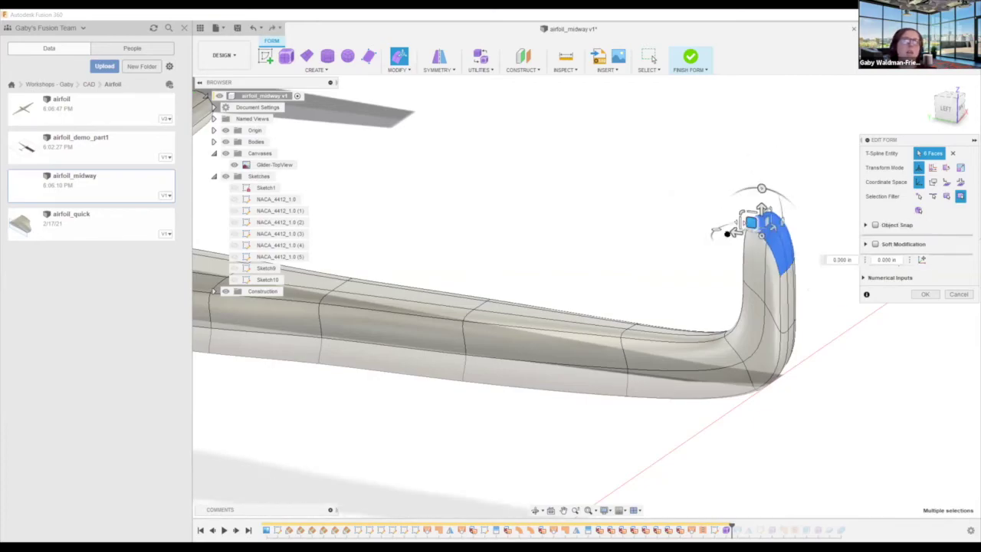
drag(728, 234, 755, 258)
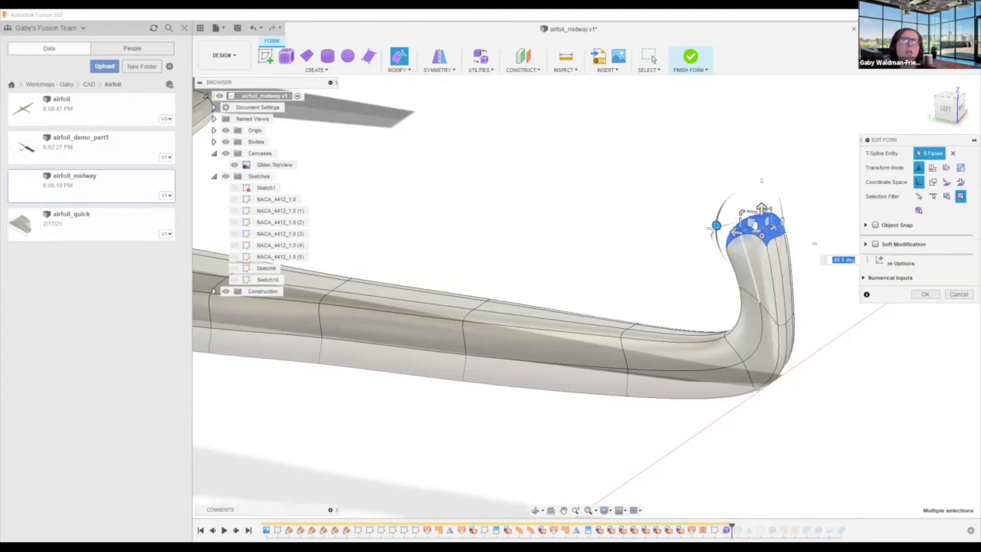
drag(752, 223, 720, 208)
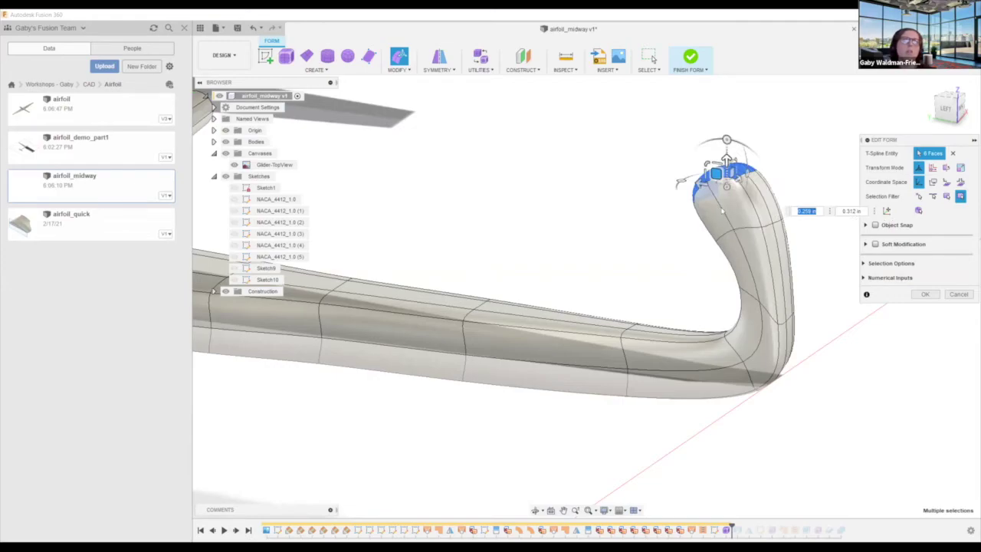
click(927, 294)
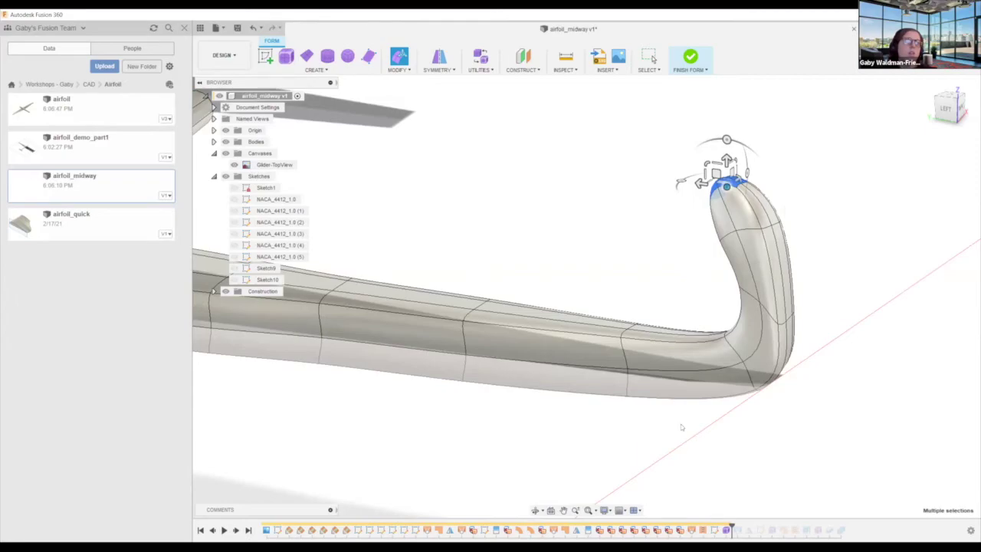
scroll(681, 423, down, 5)
shift+middle_drag(753, 252, 494, 370)
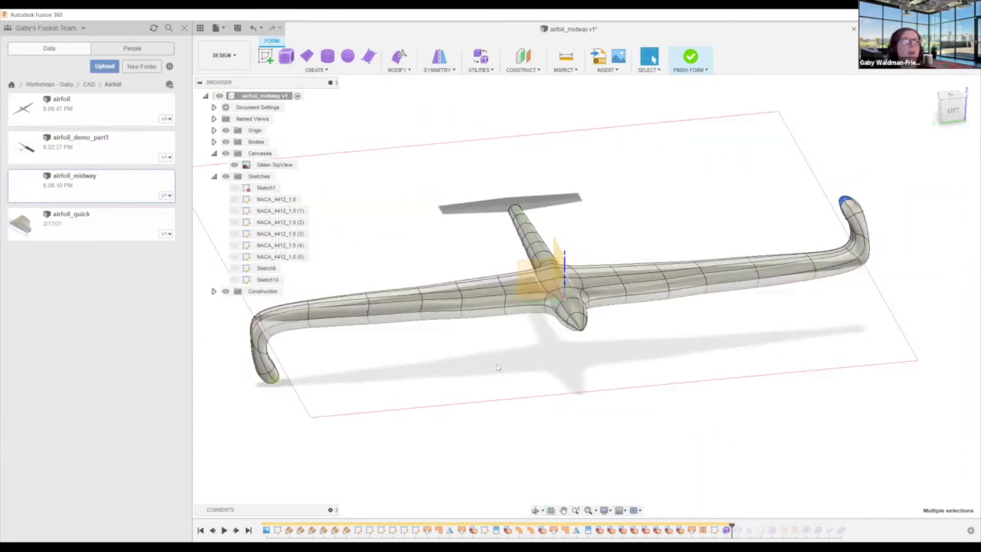
- Undo the winglet edits back to the straight wings
key(ctrl+z)
key(ctrl+z)
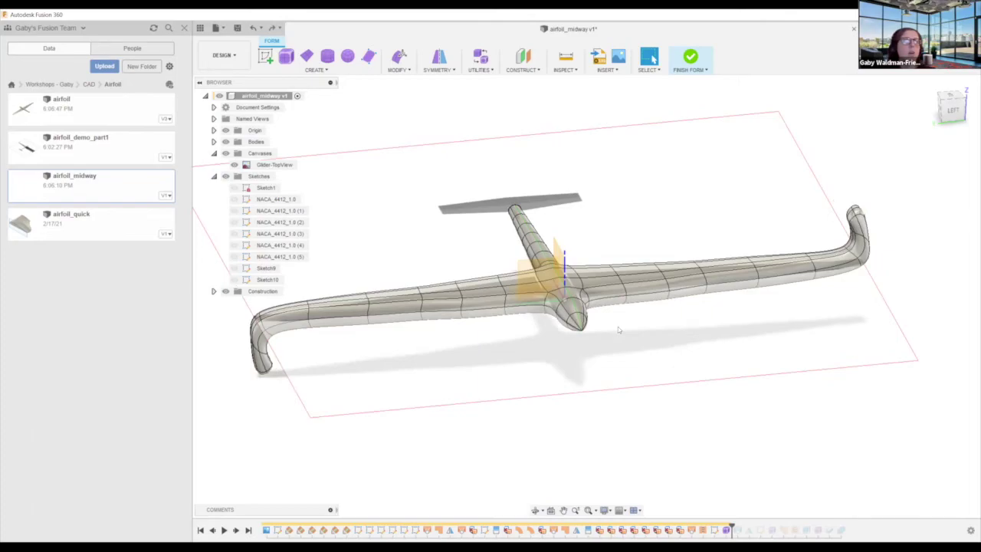
key(ctrl+z)
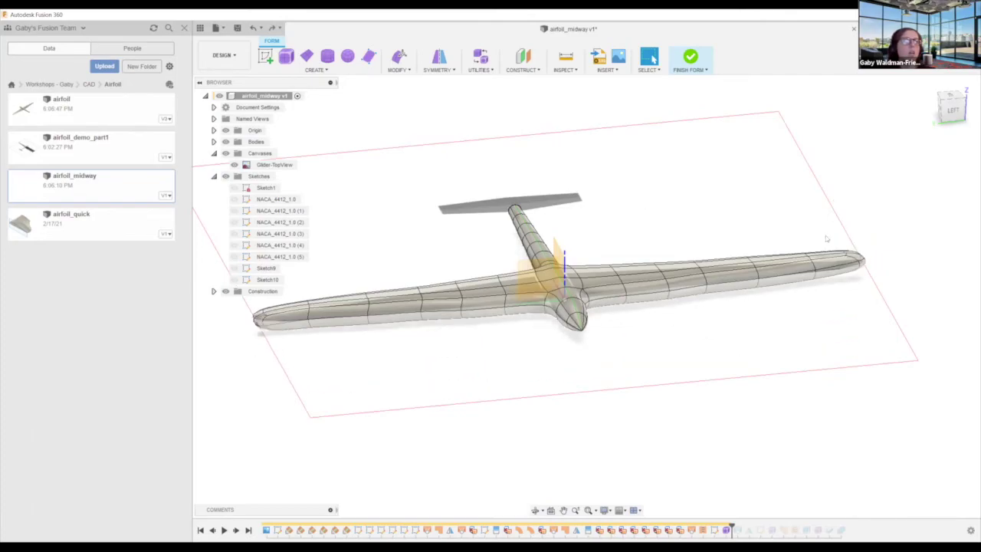
- Clear the body's symmetry and apply an internal mirror using the two matching top faces beside the fuselage centreline
scroll(861, 269, up, 3)
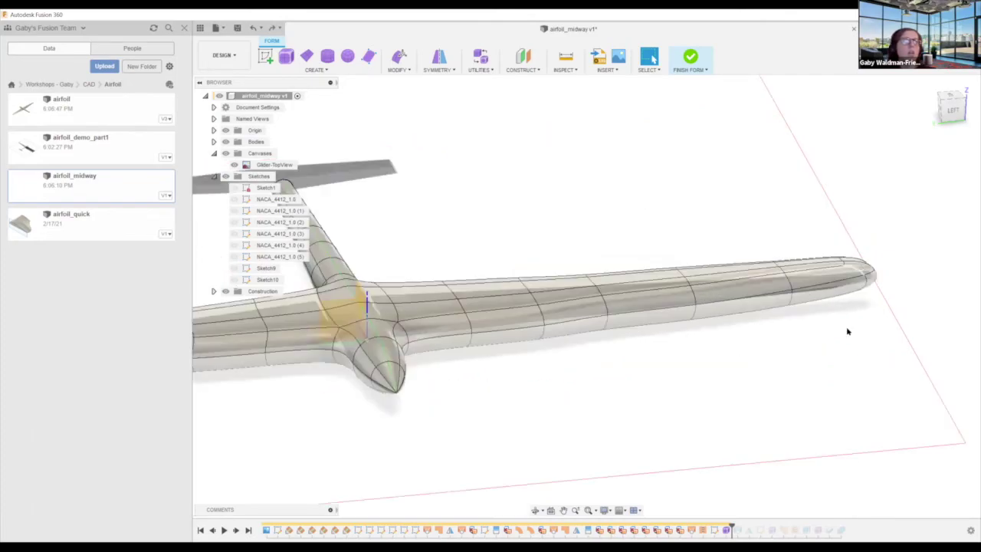
scroll(843, 334, down, 3)
shift+middle_drag(731, 363, 708, 359)
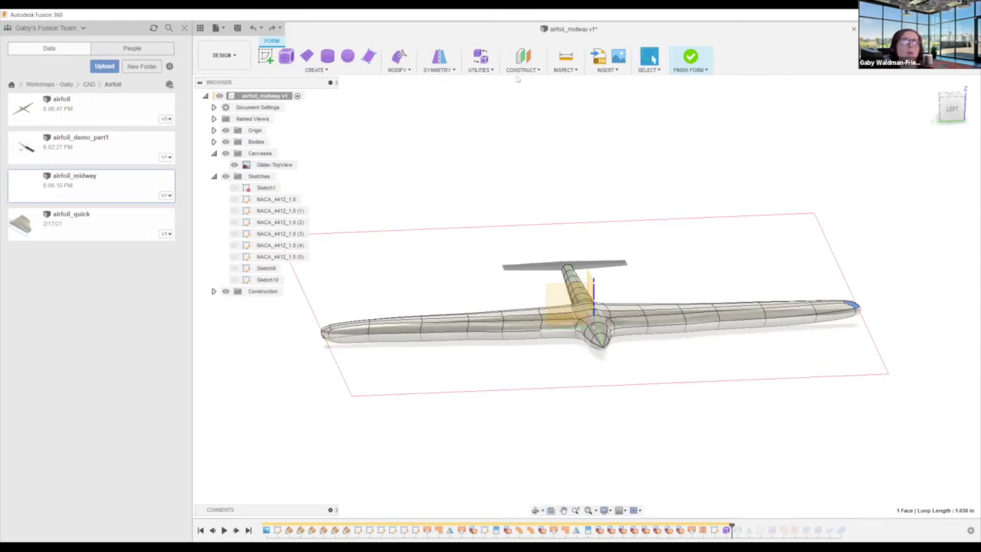
click(457, 71)
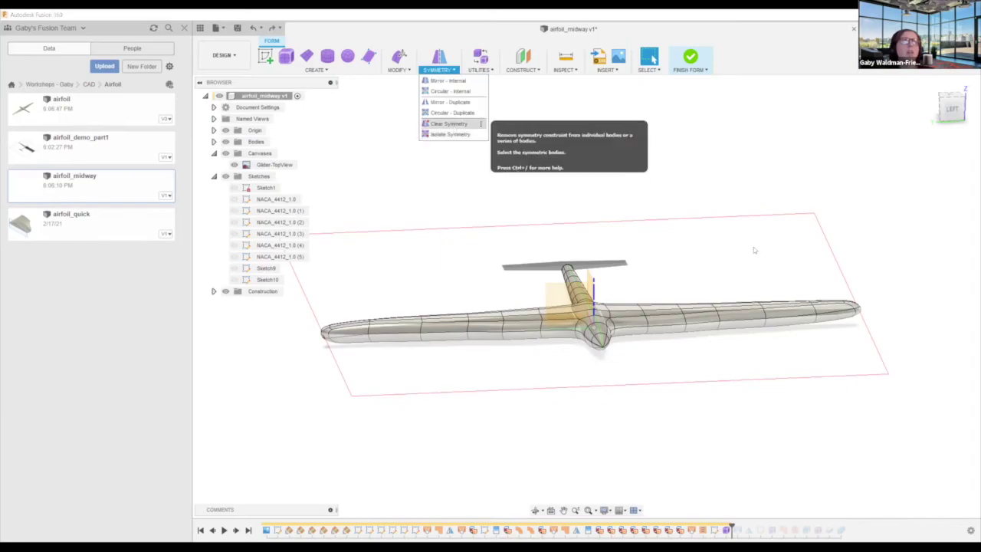
click(451, 70)
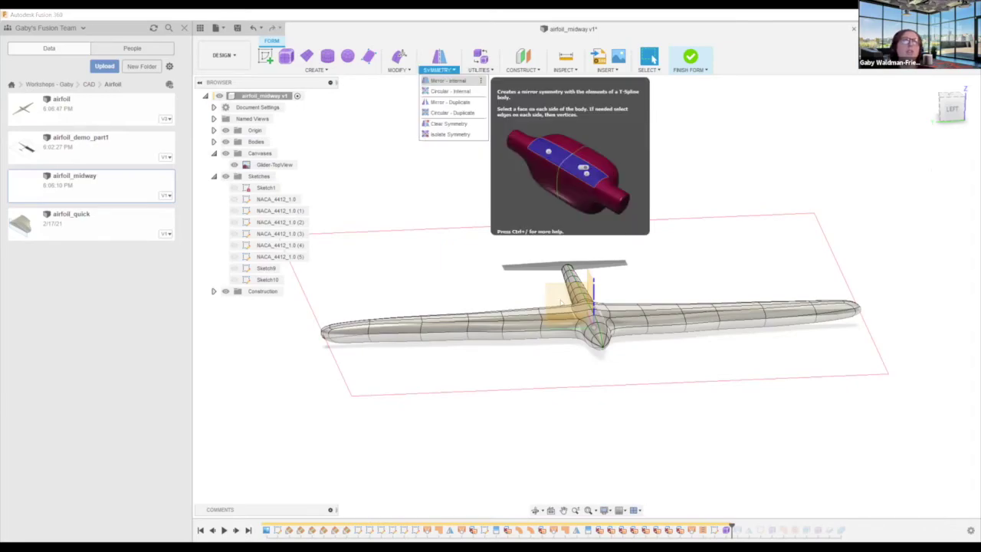
scroll(580, 302, up, 5)
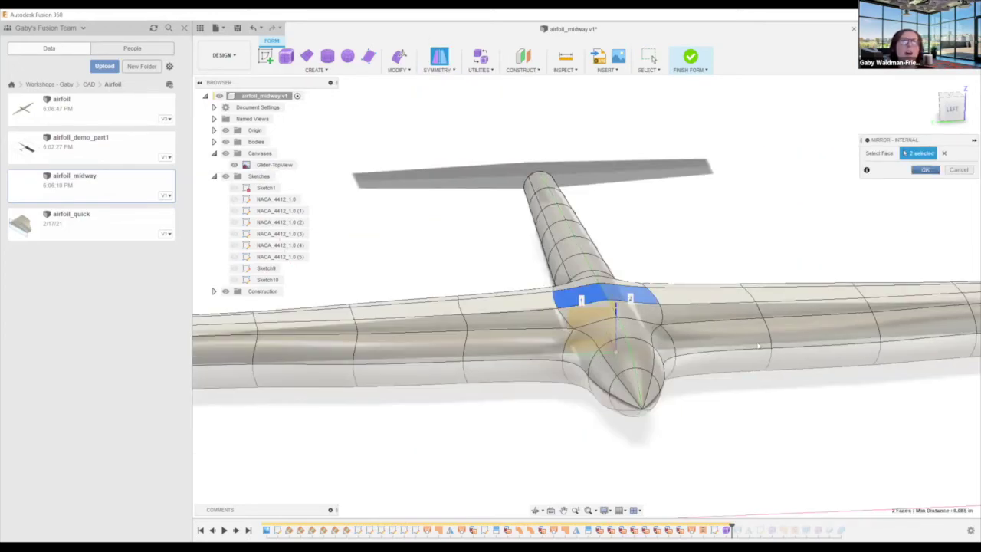
click(925, 171)
- Extrude the six end faces of the wingtip upward and rotate them toward the fuselage to start a winglet
scroll(757, 347, down, 5)
right_click(635, 429)
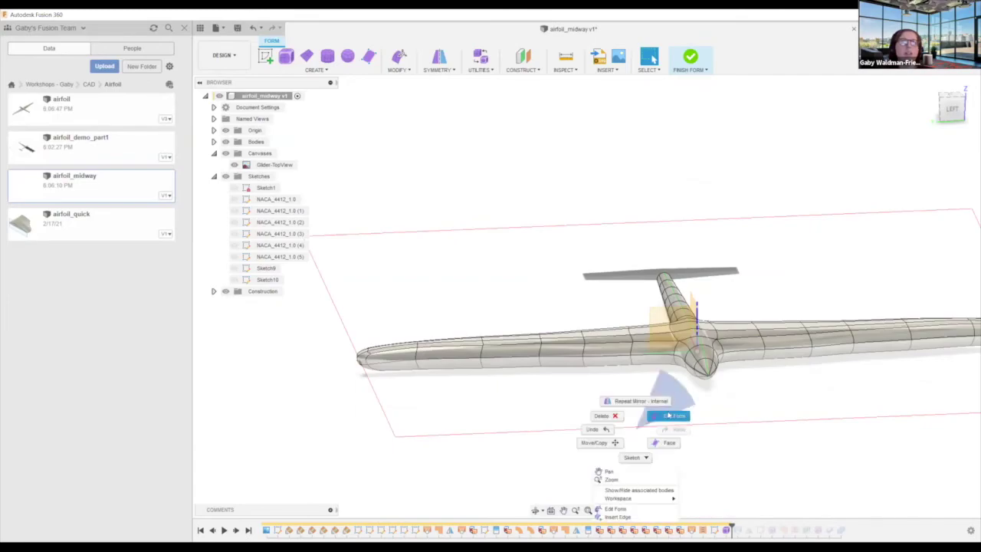
click(667, 418)
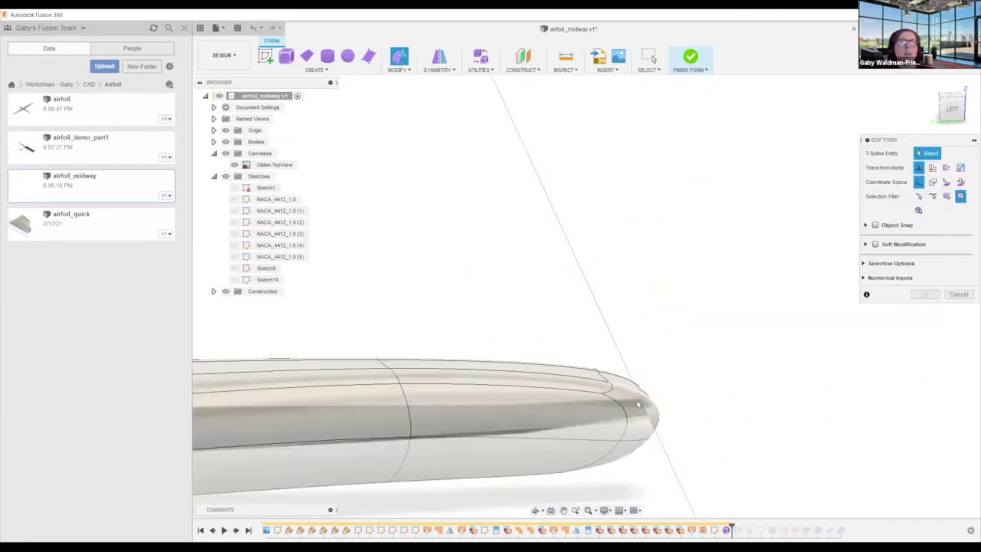
click(631, 382)
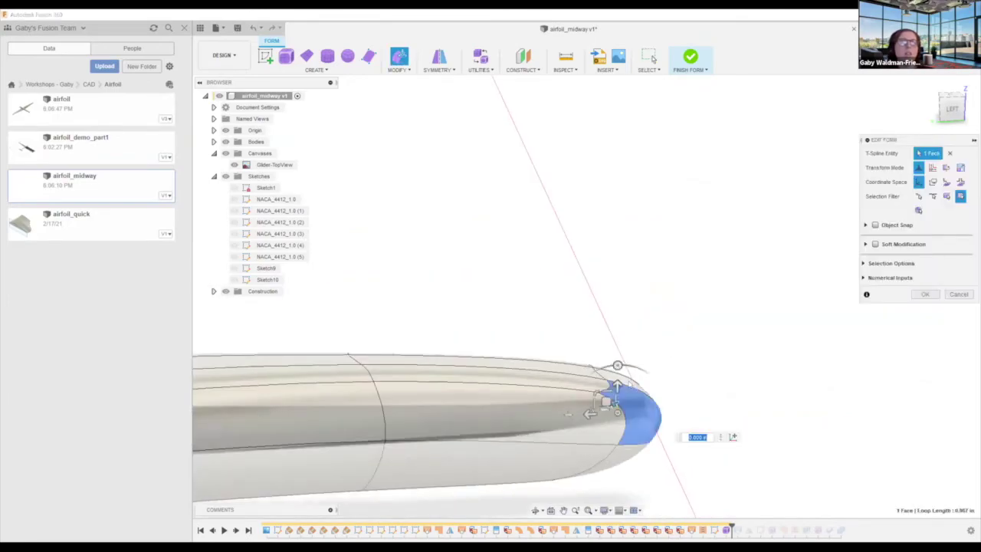
shift+click(617, 377)
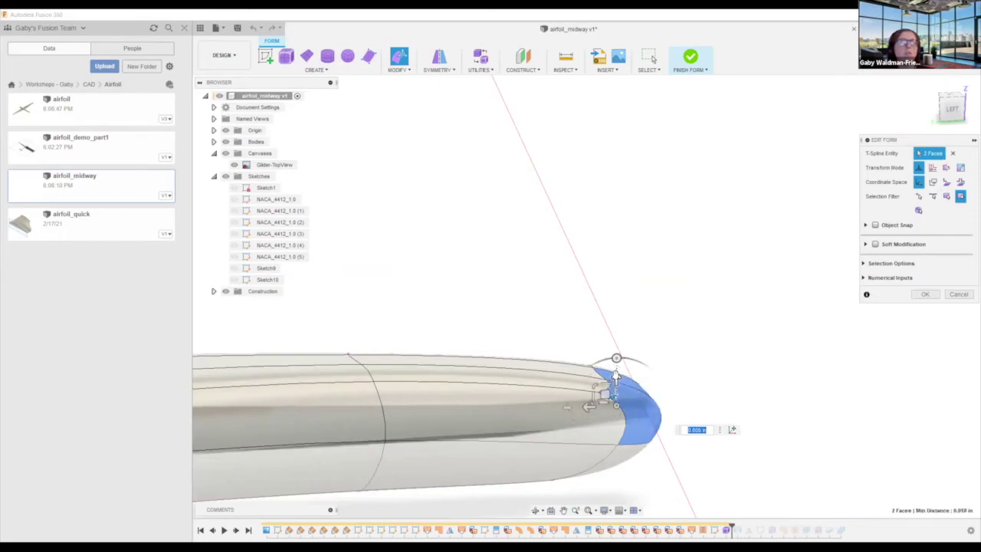
mouse_move(617, 227)
mouse_down()
mouse_move(611, 204)
mouse_move(616, 223)
mouse_up()
key(ctrl+z)
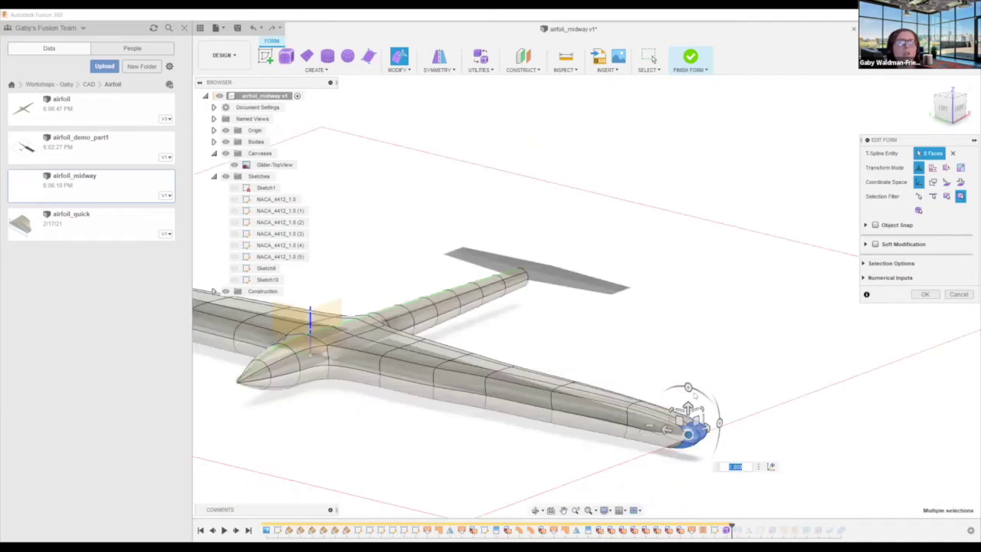
drag(689, 387, 656, 341)
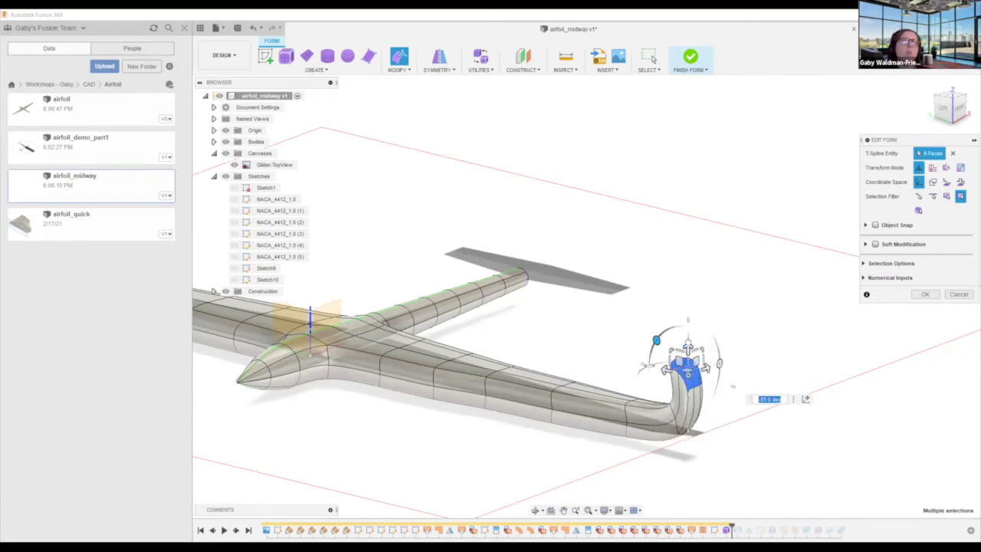
- Extend the winglet upward, curve its end inward with a short extruded tip section, and finish the form
drag(688, 373, 687, 288)
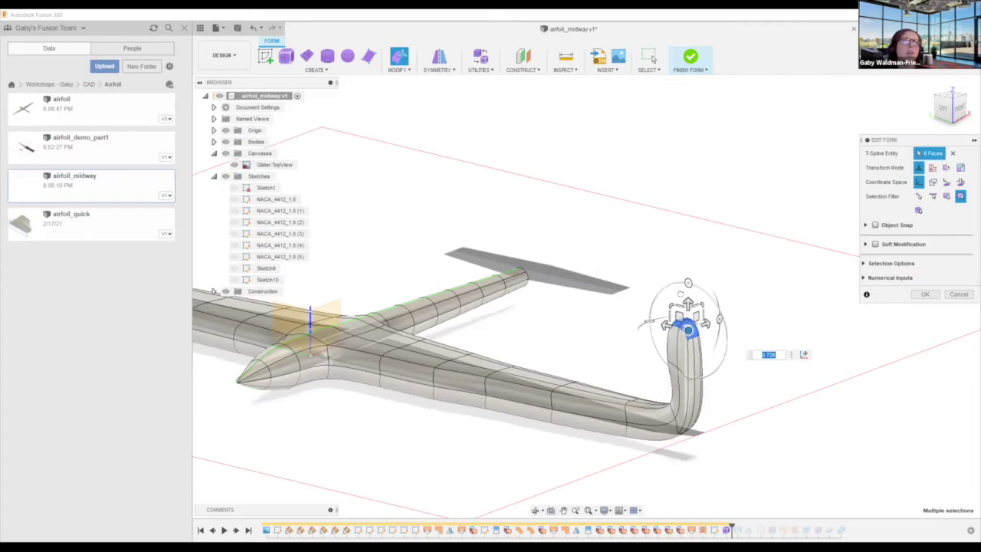
drag(687, 283, 663, 288)
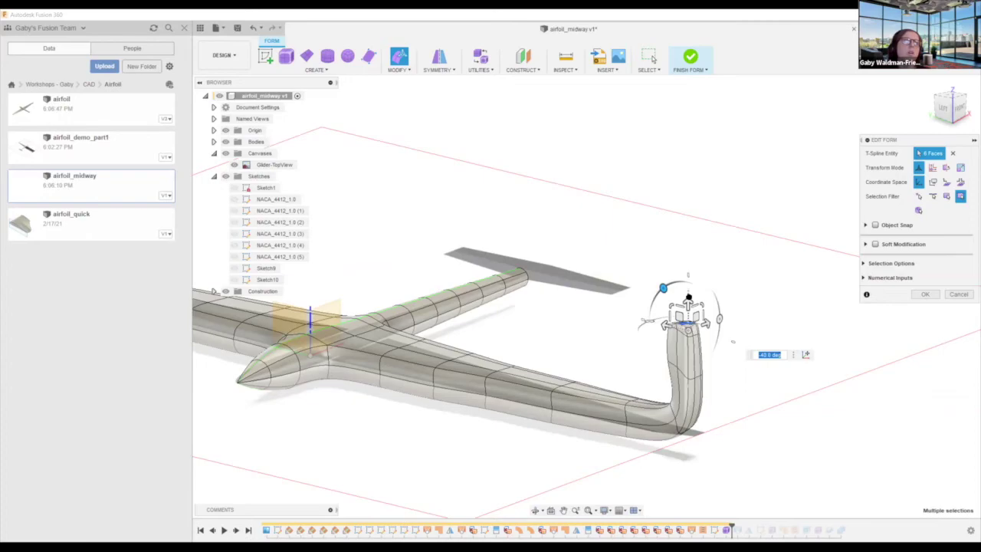
alt+drag(688, 304, 689, 275)
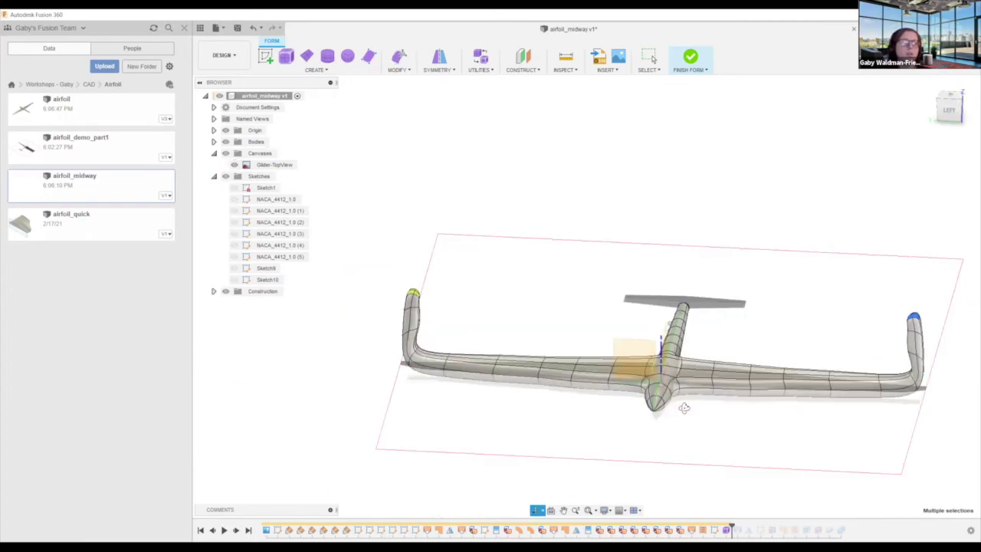
shift+middle_drag(684, 408, 702, 423)
key(Escape)
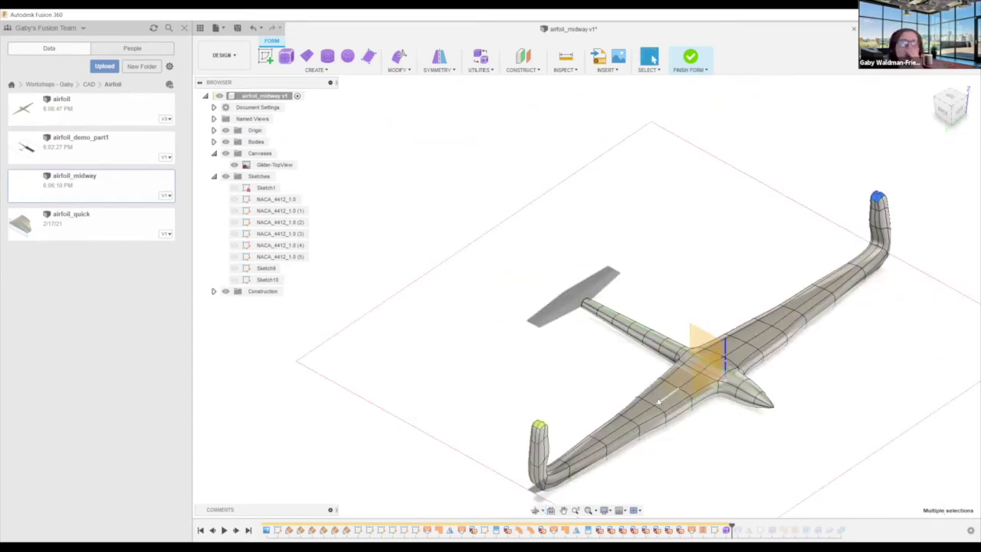
scroll(625, 384, up, 1)
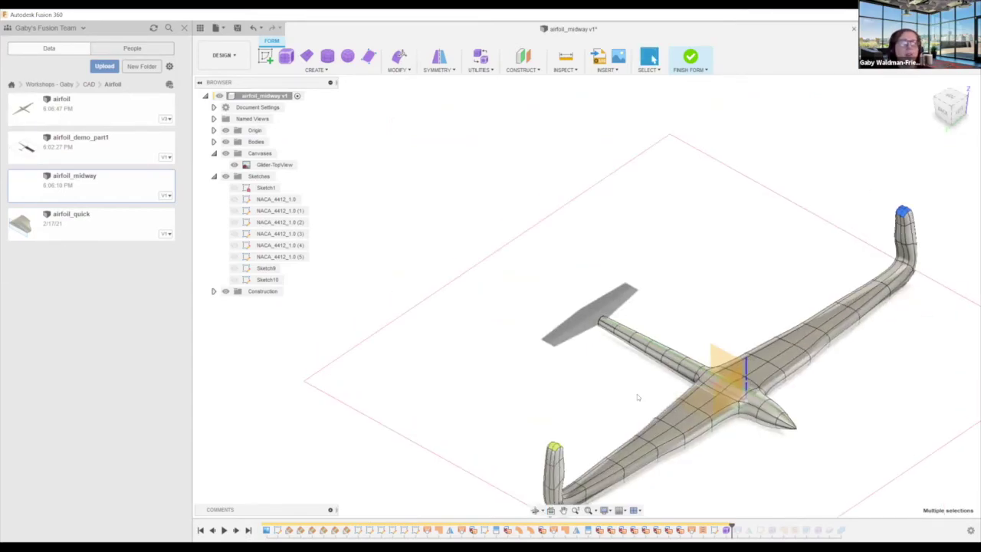
scroll(794, 305, down, 2)
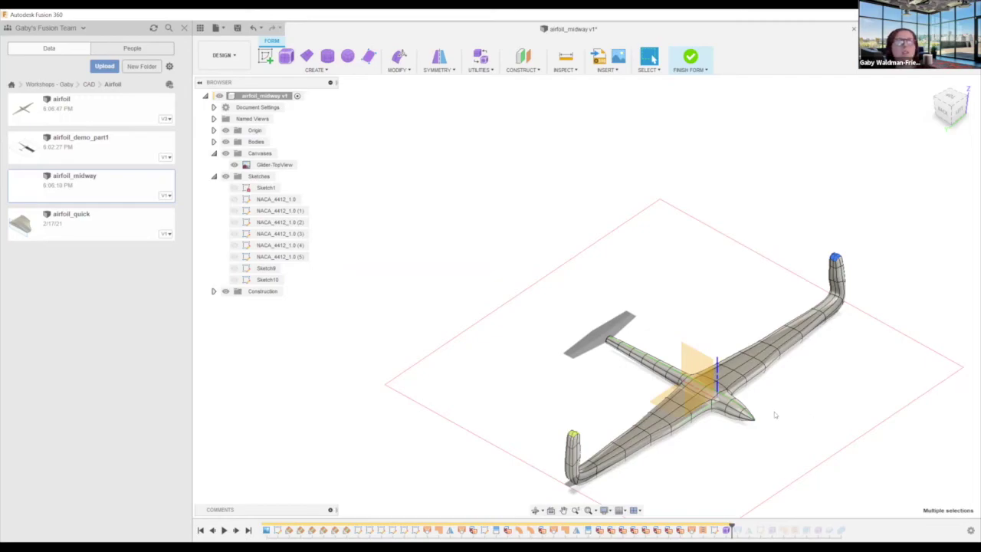
click(693, 61)
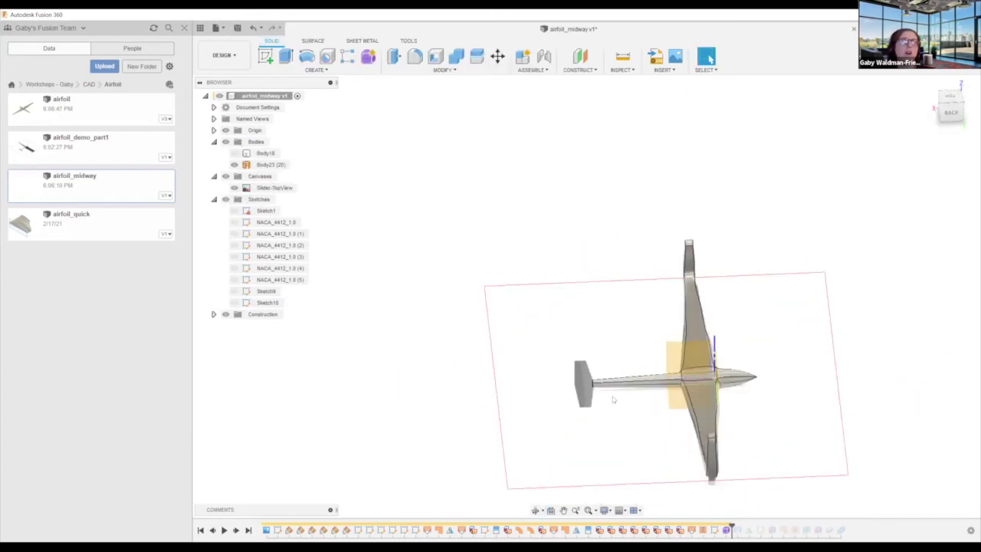
- Patch the open tail end of the fuselage and join the patch with the glider surface into one solid body
scroll(608, 397, up, 5)
scroll(605, 396, up, 4)
shift+middle_drag(601, 386, 645, 392)
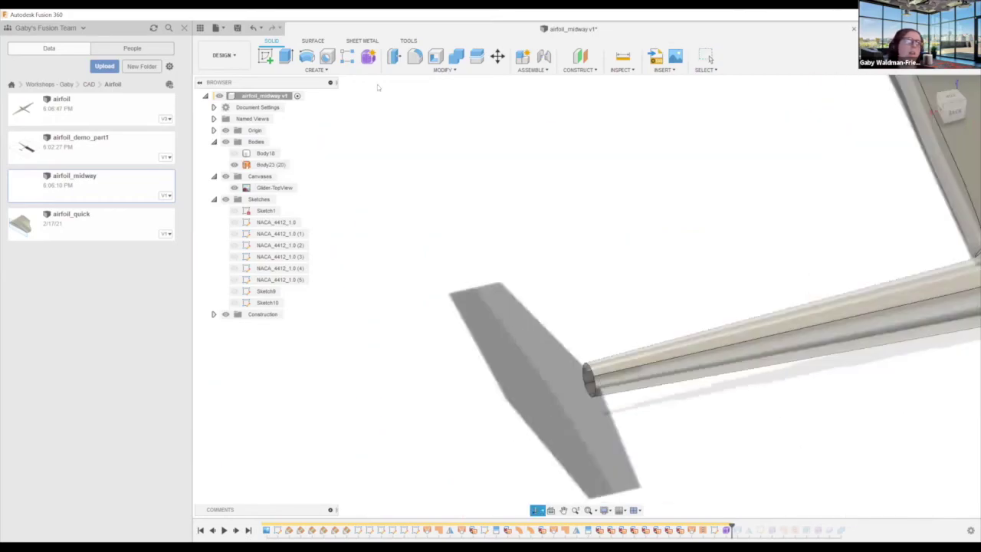
click(320, 40)
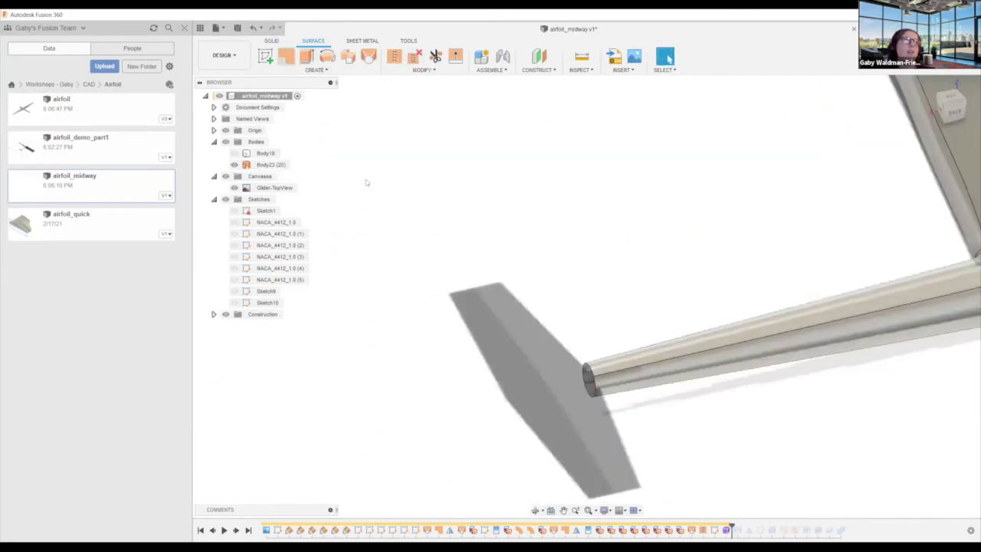
click(591, 375)
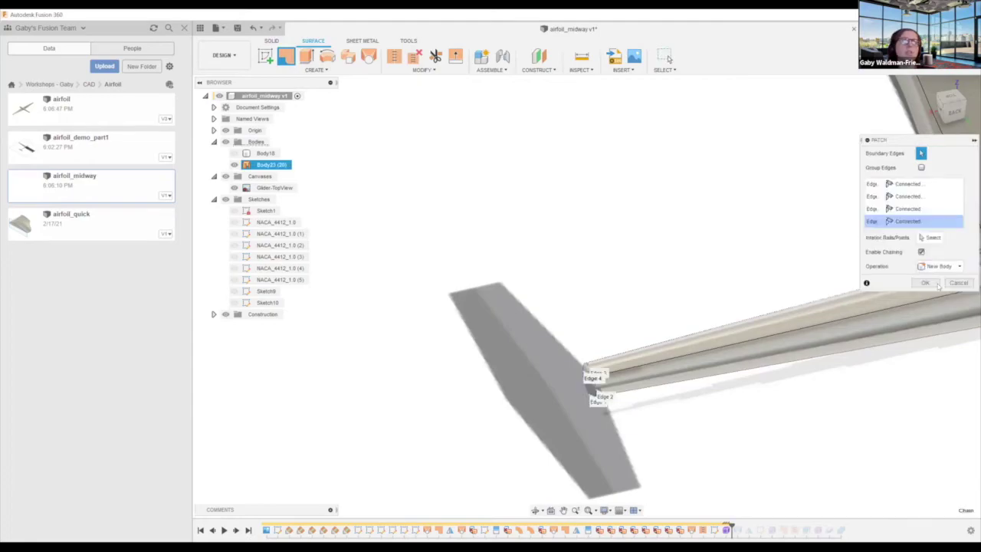
key(Return)
click(321, 72)
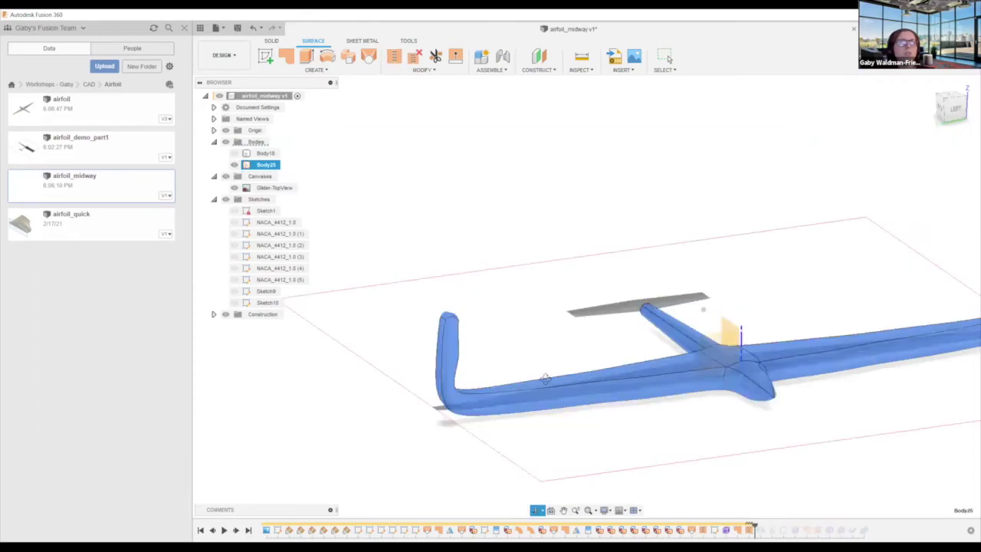
shift+middle_drag(545, 379, 559, 381)
shift+middle_drag(258, 164, 266, 166)
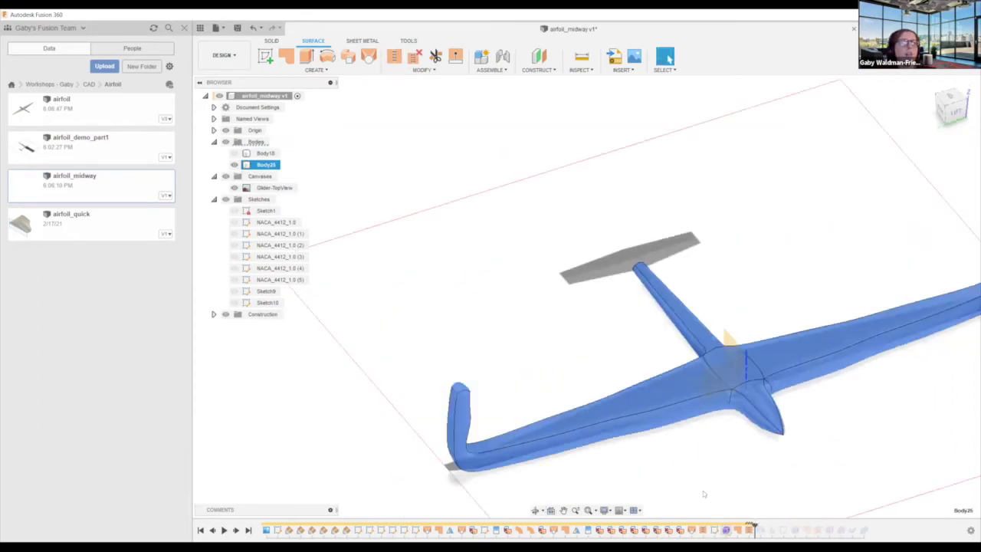
- Hide the finished glider body and start a new form
click(726, 530)
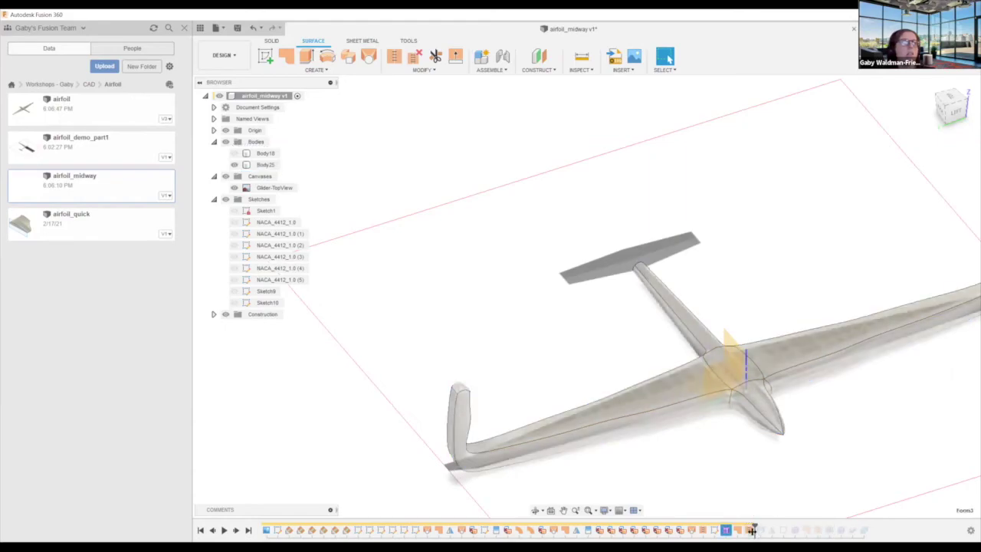
click(234, 166)
click(413, 194)
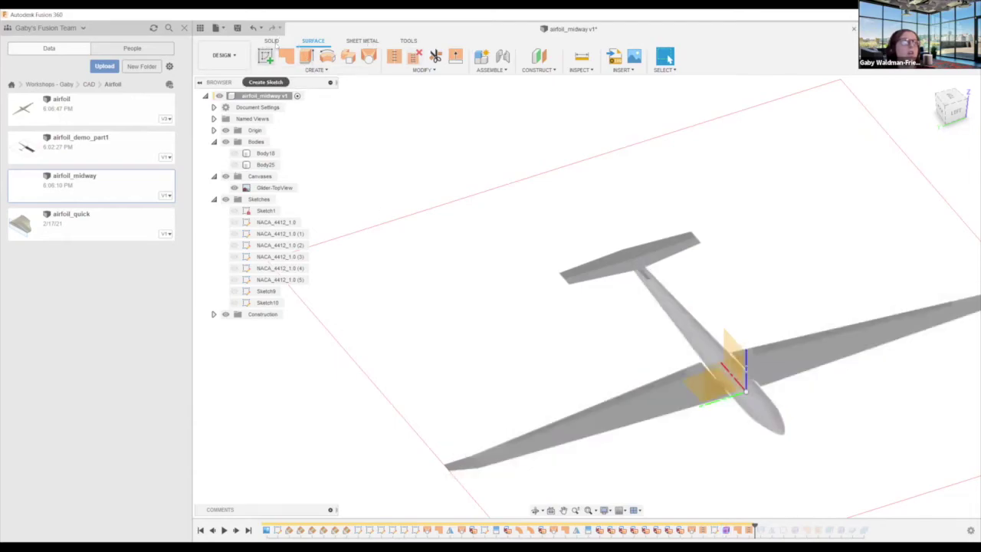
click(273, 41)
scroll(691, 320, down, 3)
scroll(682, 333, up, 3)
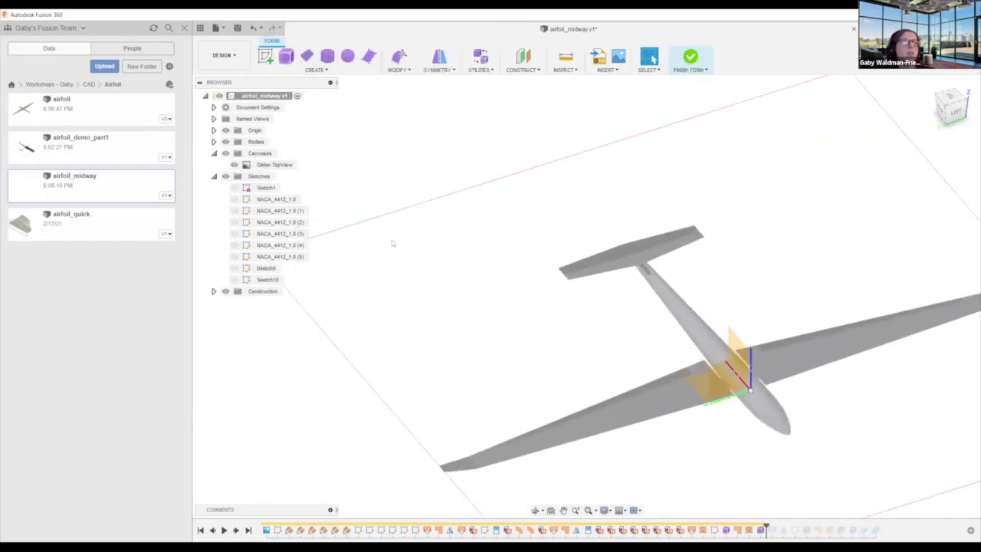
- Show Sketch10 and loft a new T-spline fuselage through its circular profiles from the tail circle to the nose point
shift+middle_drag(601, 401, 620, 396)
click(244, 269)
click(235, 280)
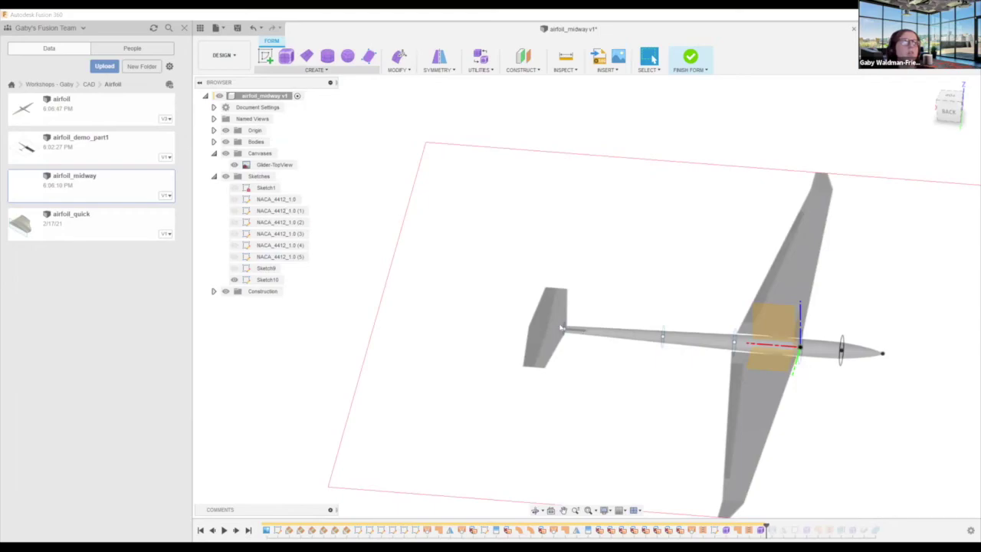
scroll(562, 328, up, 4)
click(566, 332)
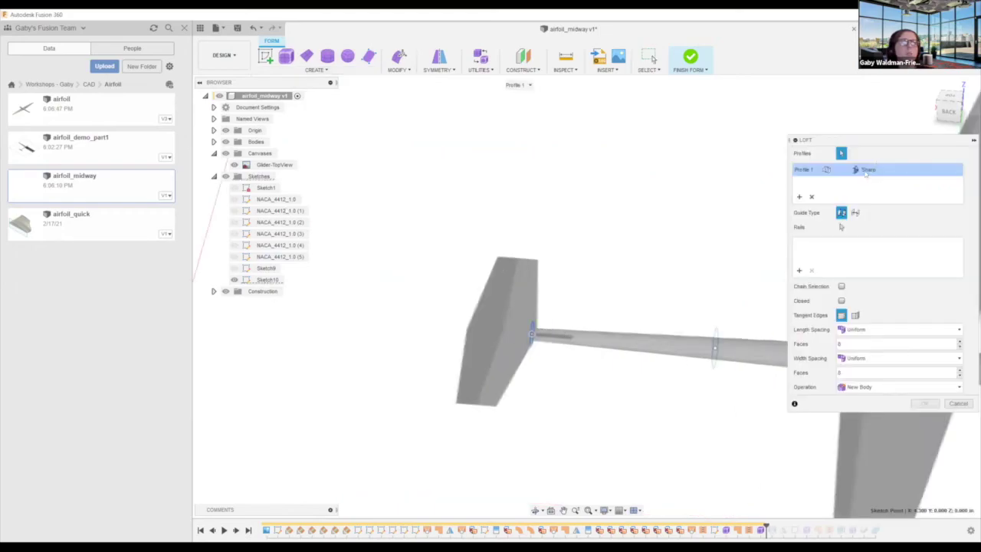
click(812, 197)
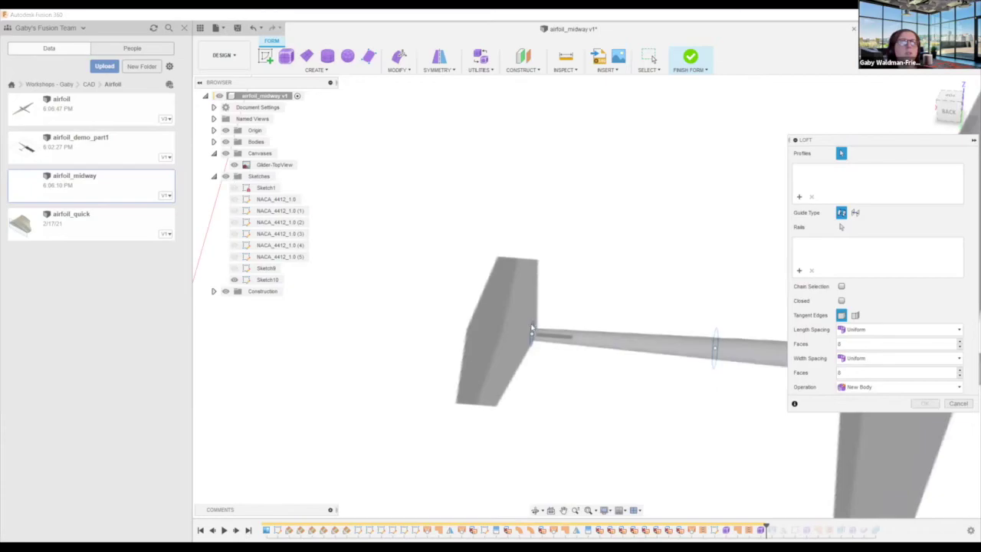
click(532, 334)
click(716, 348)
middle_drag(724, 371, 363, 335)
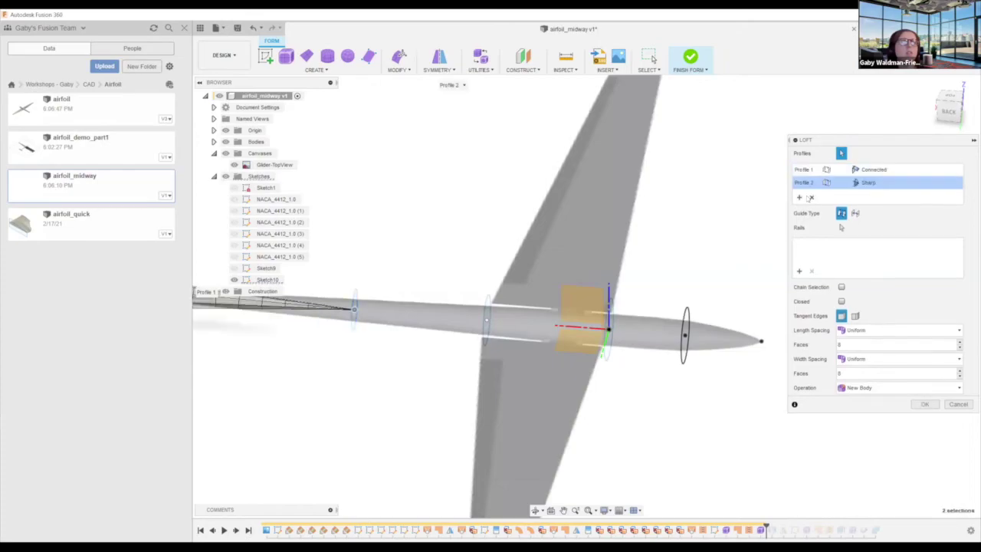
click(485, 308)
click(606, 351)
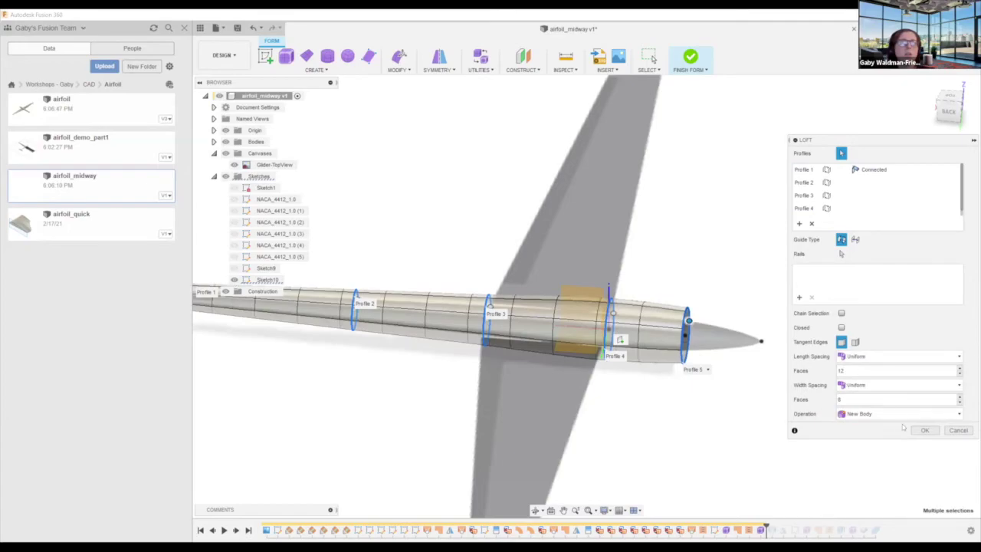
click(762, 341)
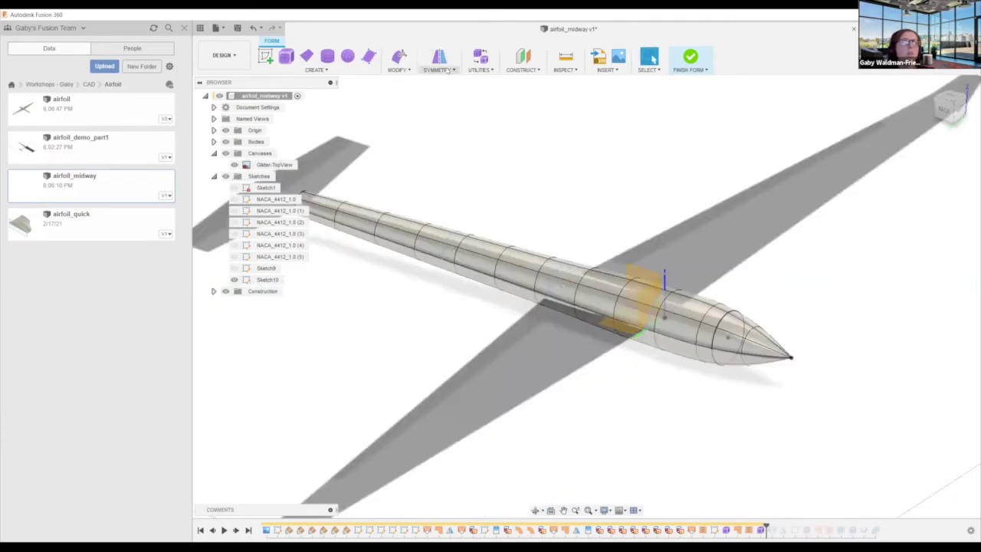
- Apply circular internal symmetry to the new fuselage using one of its faces
click(448, 69)
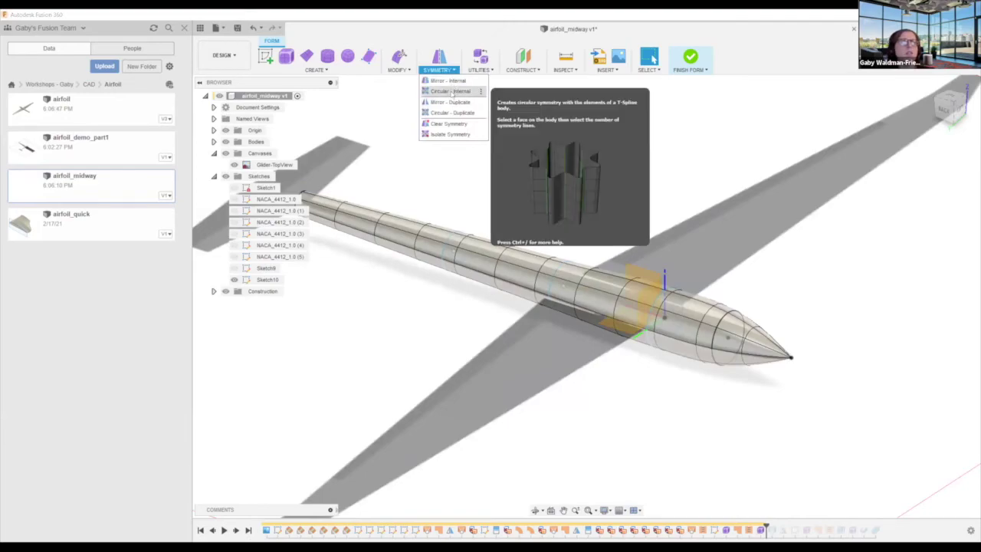
click(451, 93)
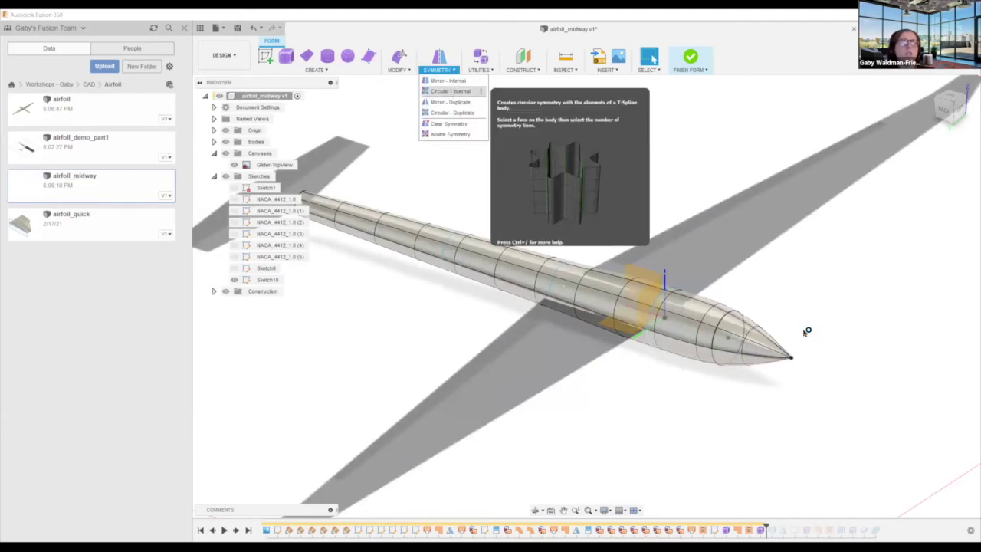
click(687, 313)
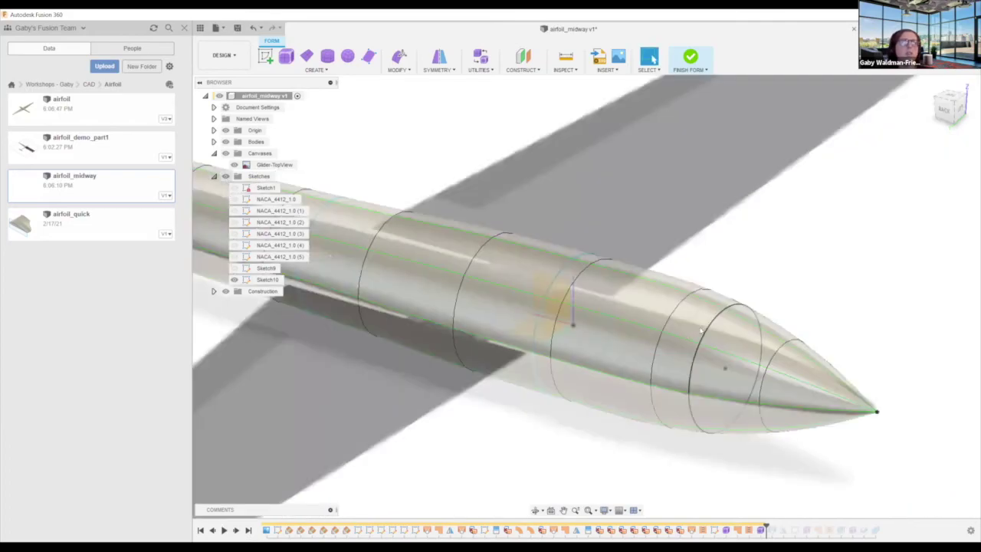
- Insert a simple single-sided edge loop about halfway between the two rings nearest the fuselage nose
click(397, 69)
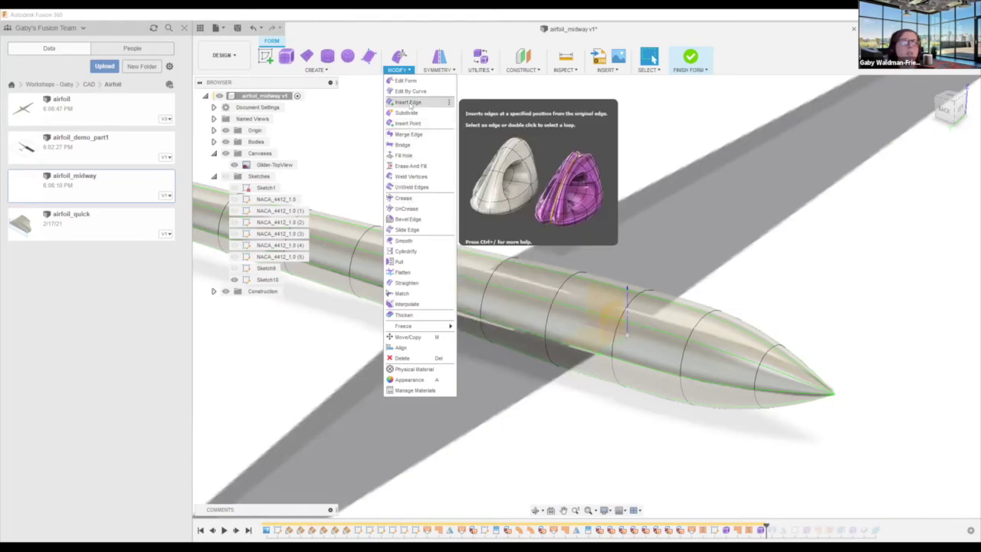
click(683, 359)
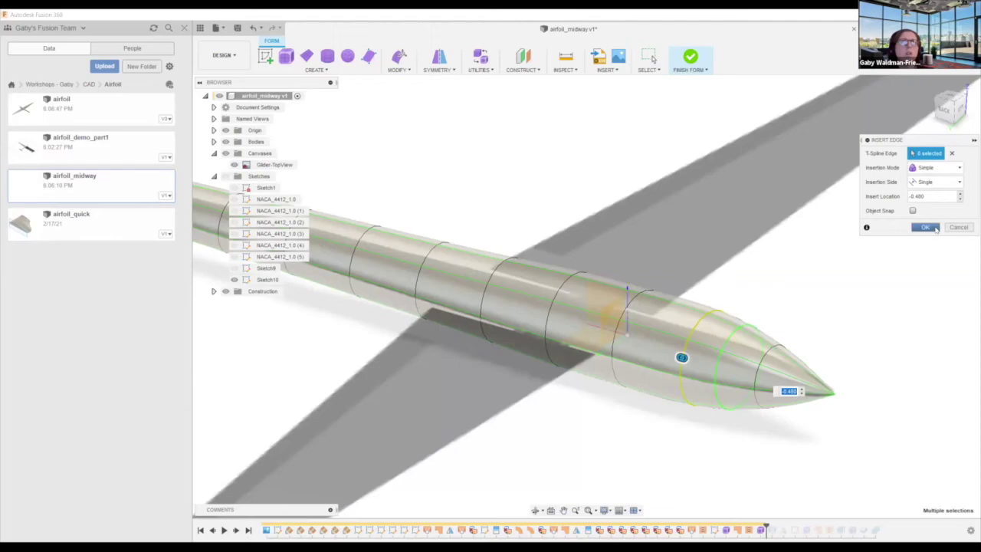
key(Return)
mouse_move(759, 343)
shift+middle_down()
mouse_move(779, 335)
mouse_move(774, 349)
shift+middle_up()
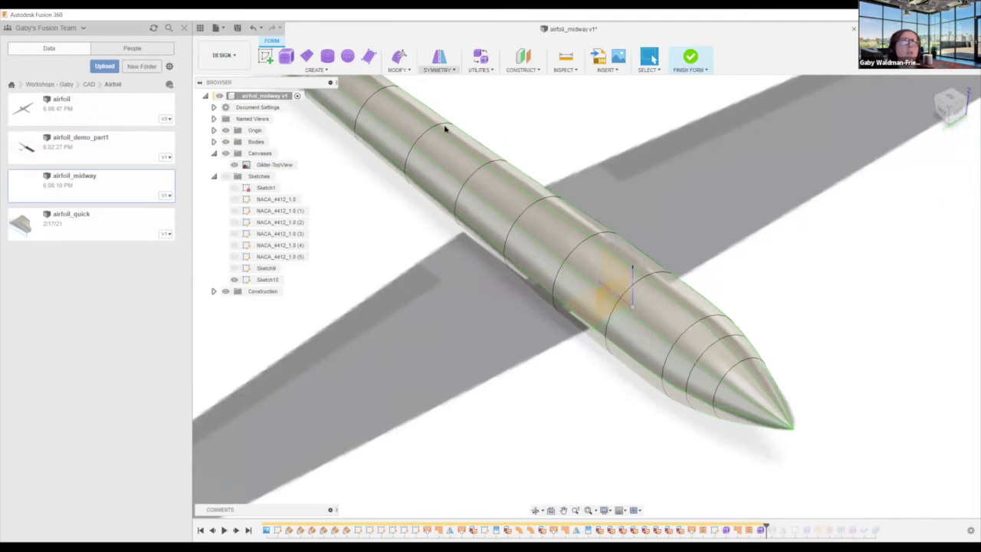
- Clear the circular symmetry from the fuselage
click(444, 128)
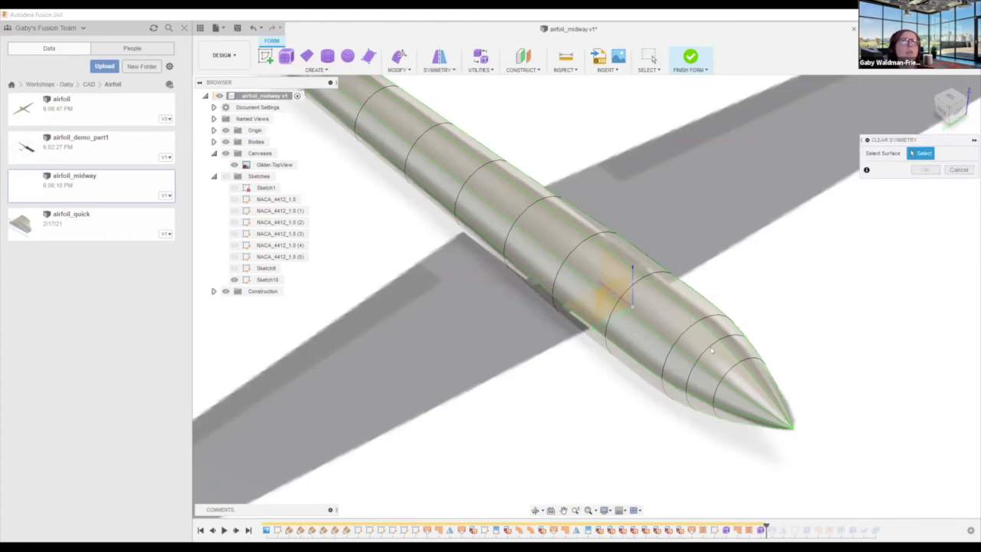
click(726, 328)
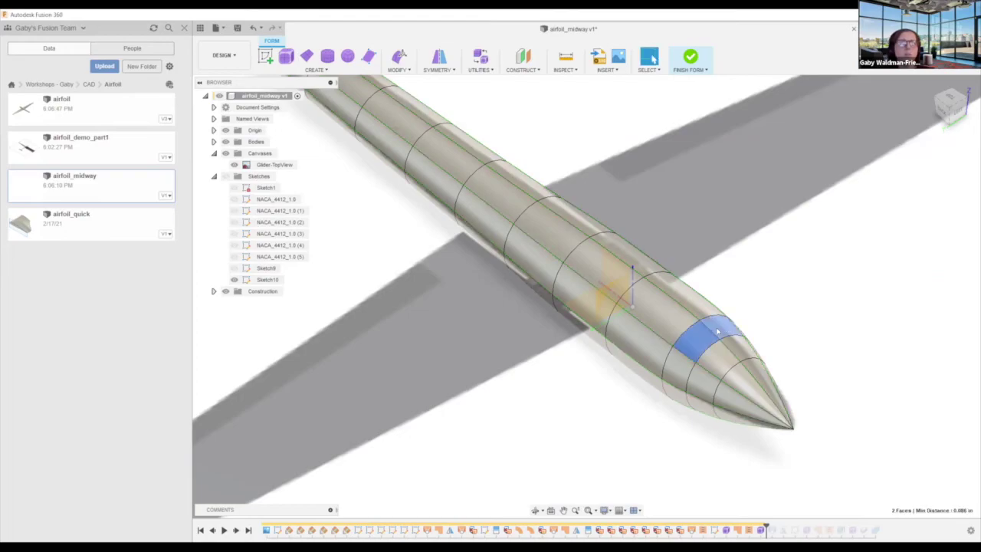
- Edit the form by pulling the four upper faces just behind the fuselage nose slightly upward into a canopy bulge
right_click(732, 321)
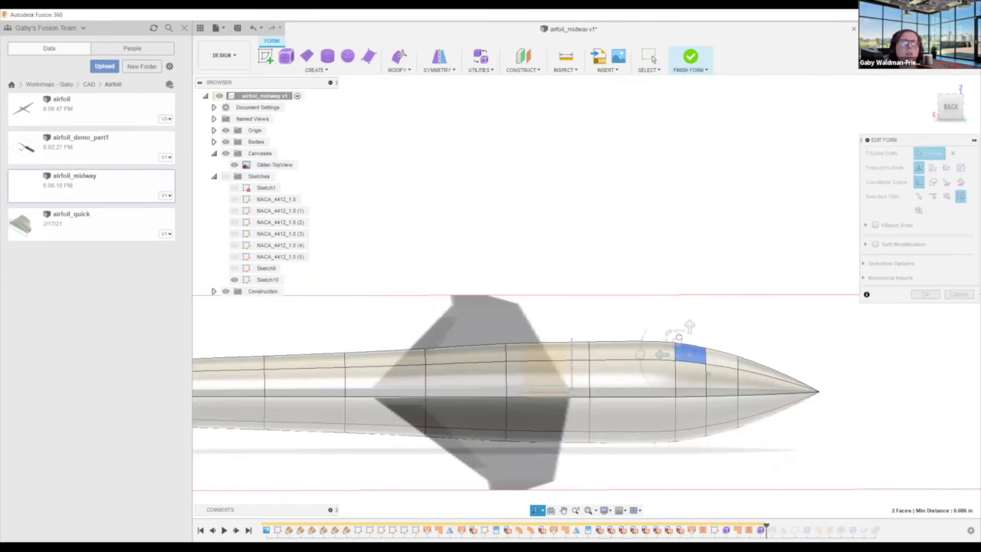
drag(676, 341, 679, 333)
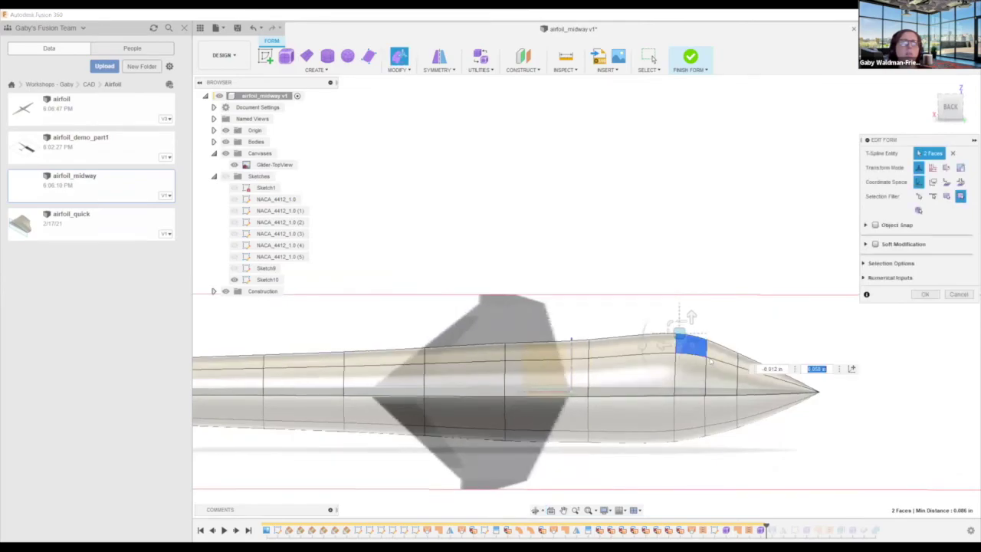
key(ctrl+z)
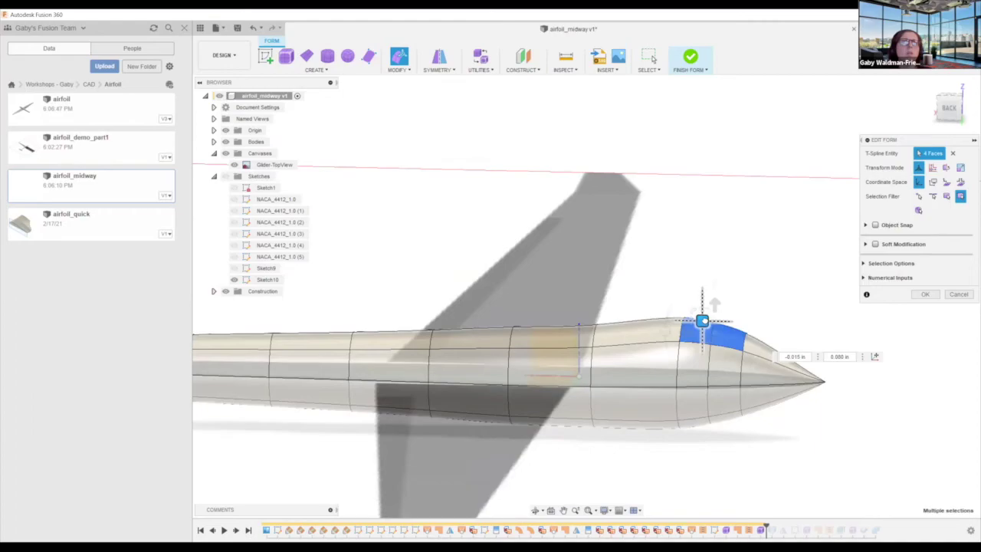
drag(704, 320, 715, 329)
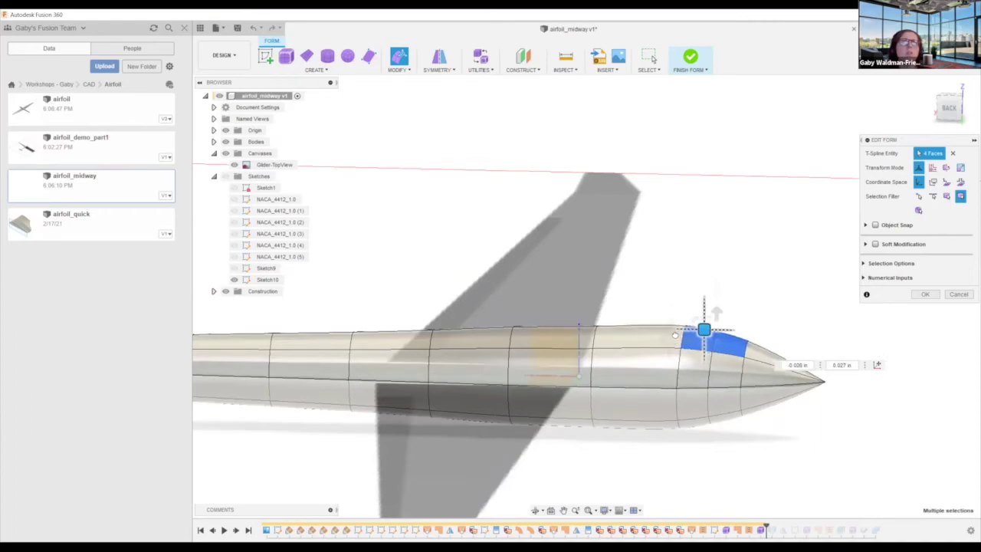
drag(674, 335, 704, 323)
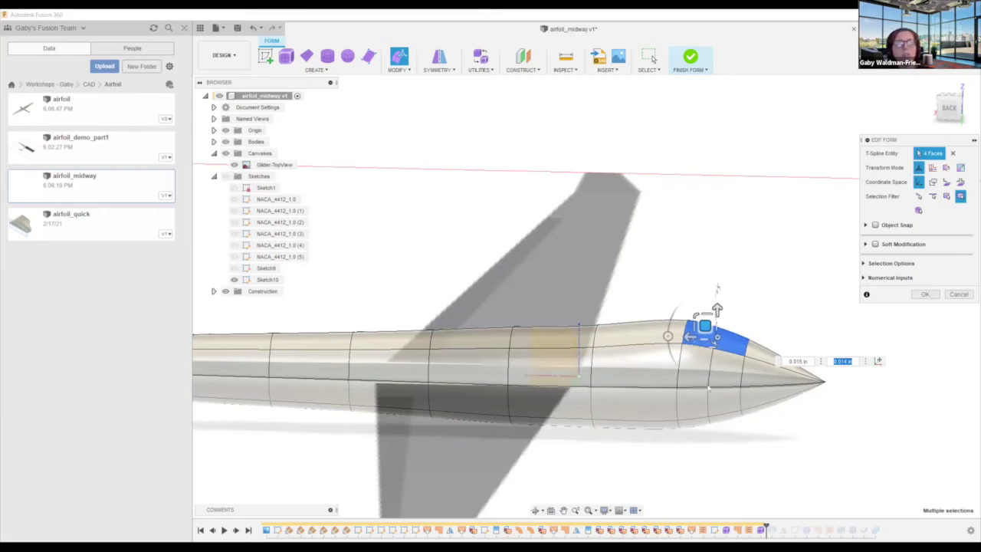
key(Escape)
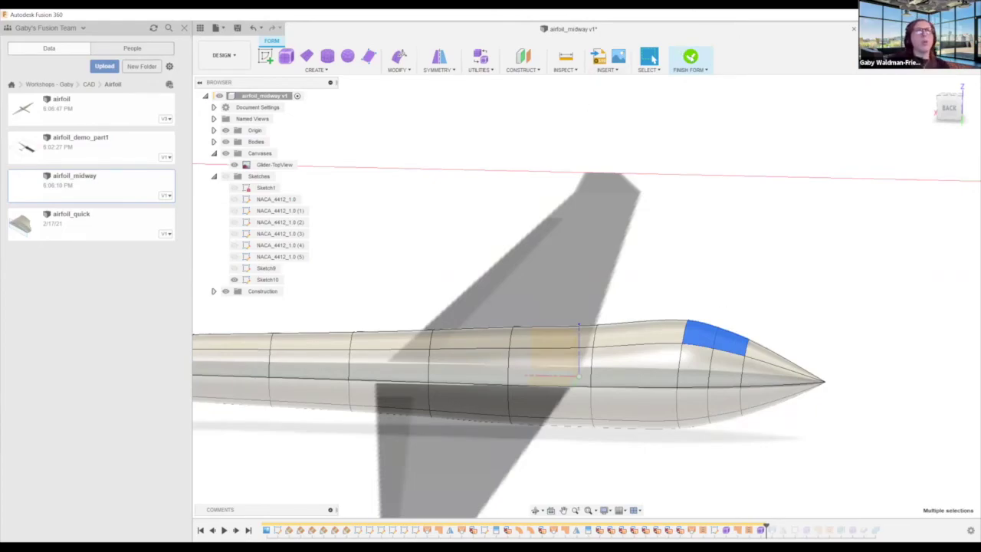
- Finish the form and patch the open circular edge at the fuselage's tail end
click(690, 58)
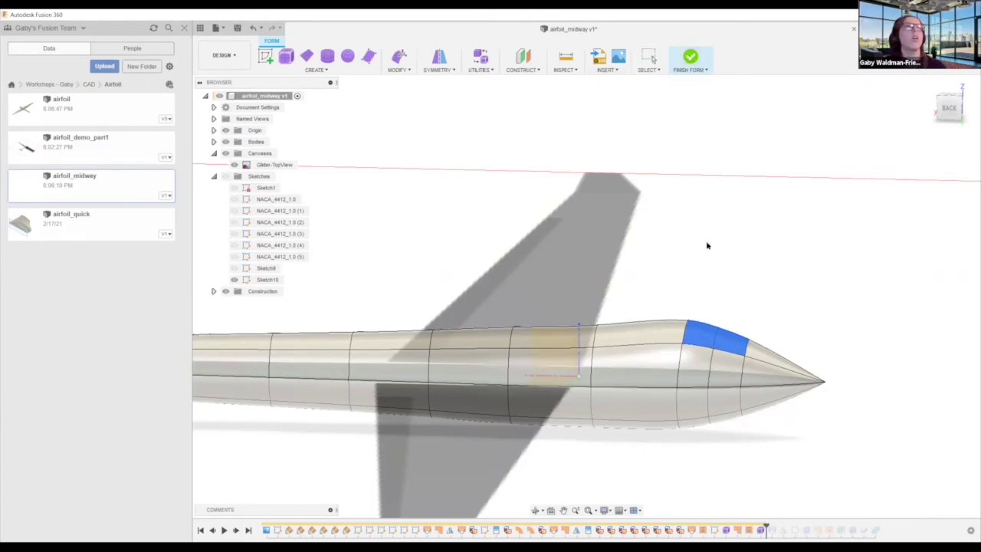
shift+middle_drag(486, 429, 411, 365)
click(411, 364)
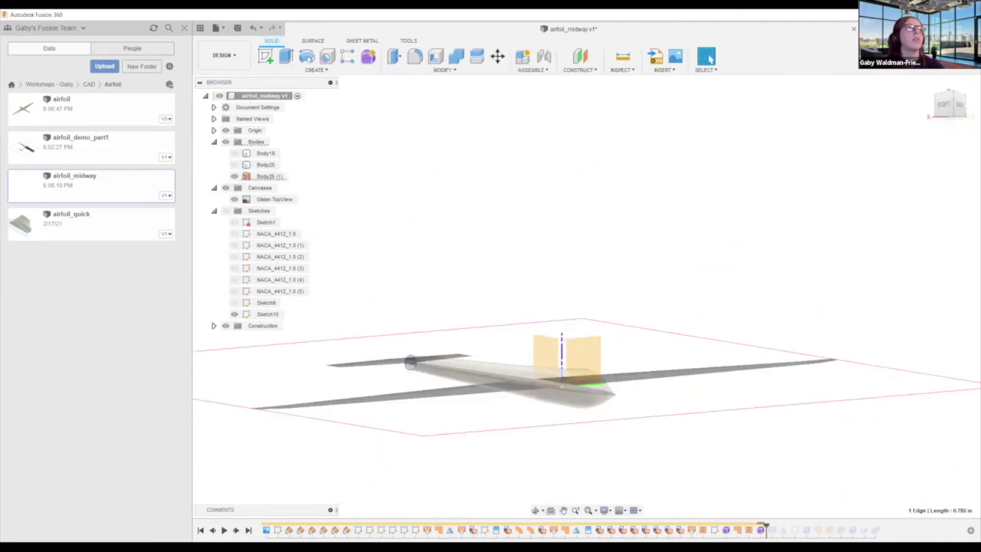
click(313, 40)
click(289, 59)
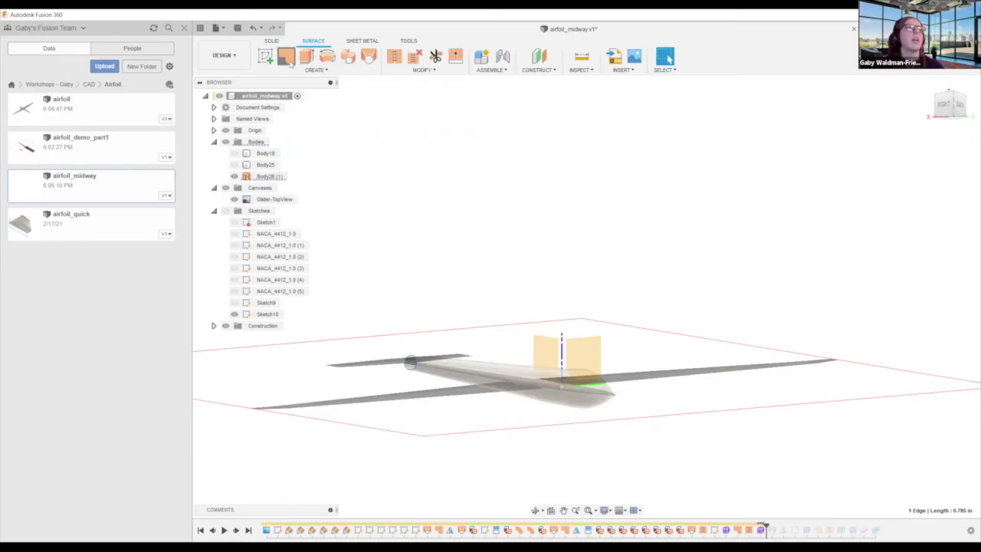
click(925, 270)
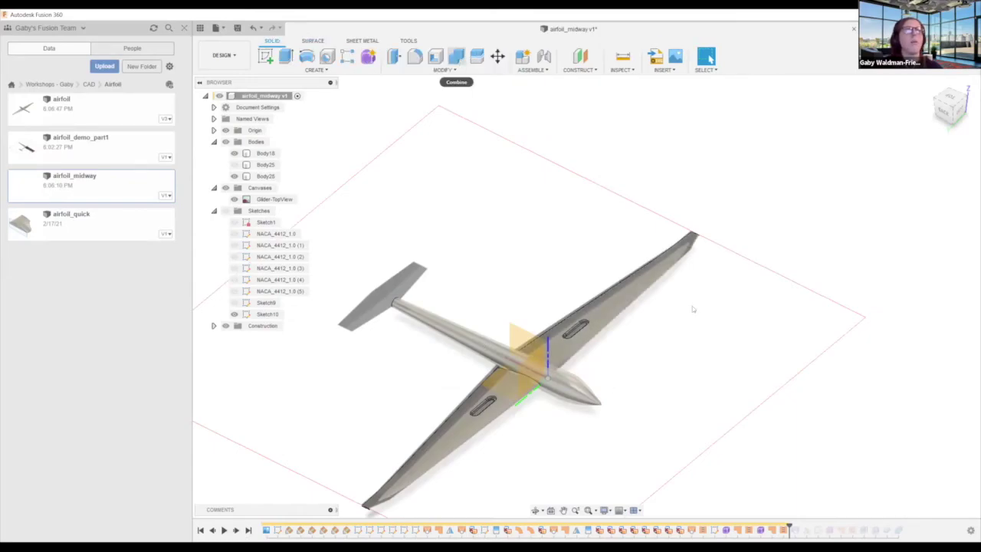
- Combine the wing body with the new fuselage body into one body
click(456, 57)
click(601, 314)
click(571, 383)
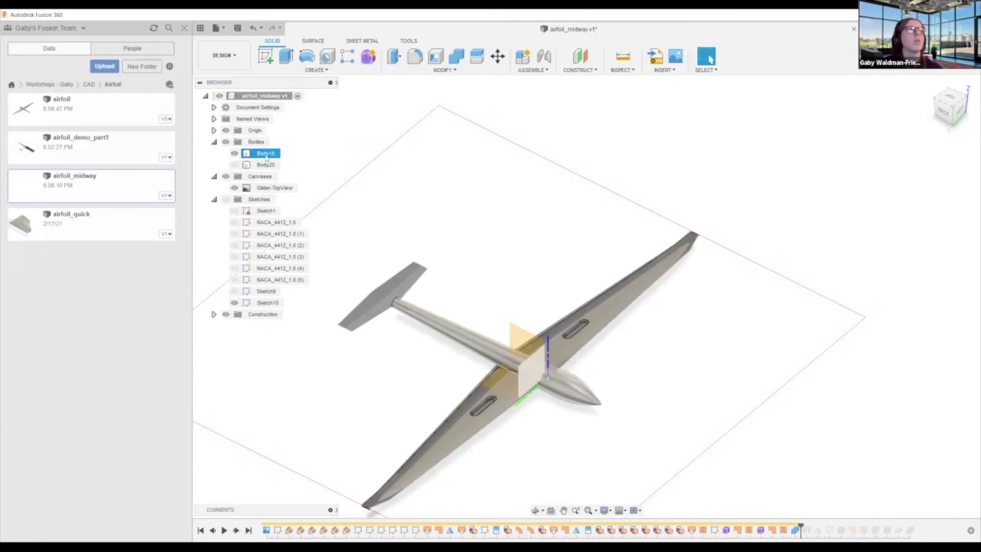
- Examine the junction between the wings and the fuselage up close and from several angles
shift+middle_drag(564, 433, 553, 444)
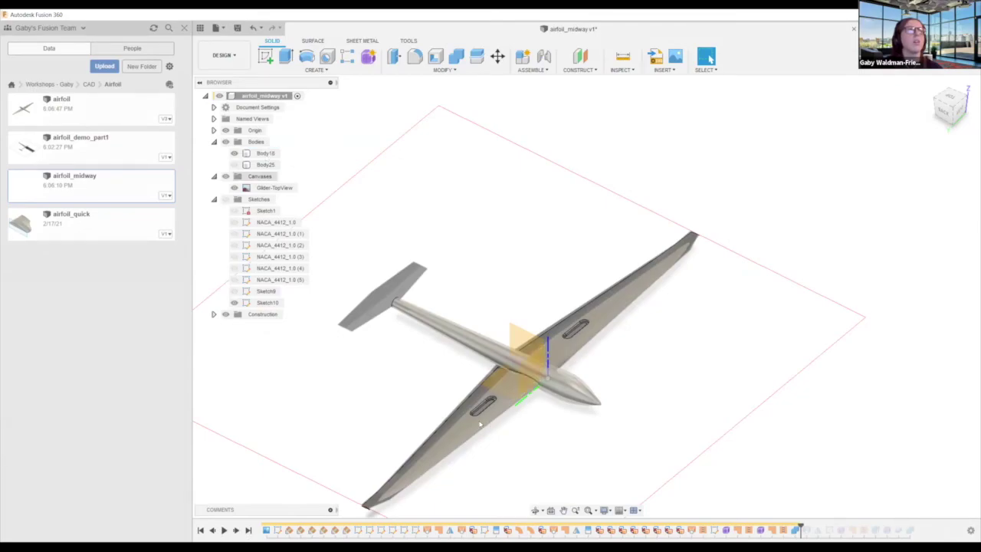
double_click(480, 382)
scroll(480, 382, up, 5)
shift+middle_drag(480, 382, 492, 379)
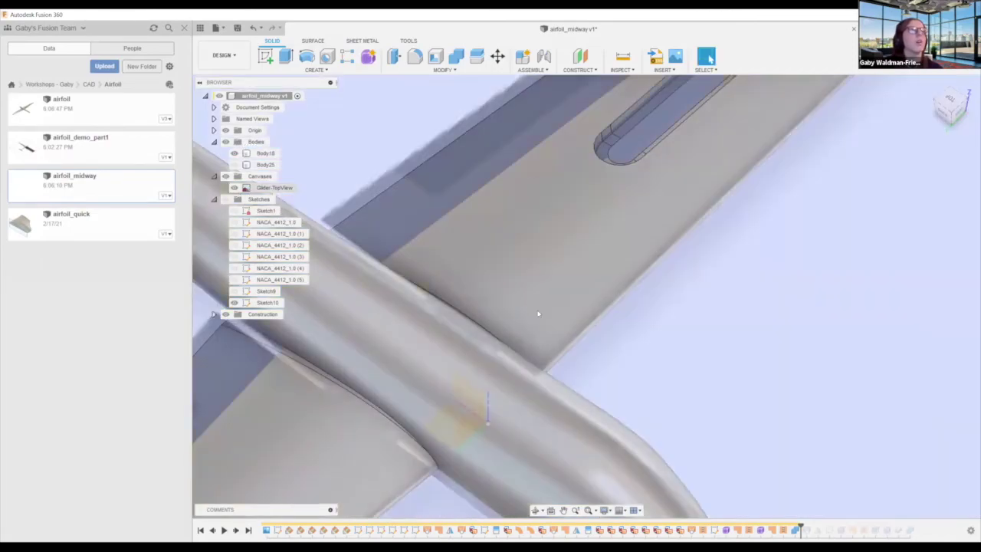
scroll(534, 346, down, 5)
scroll(487, 353, down, 3)
shift+middle_drag(489, 352, 521, 348)
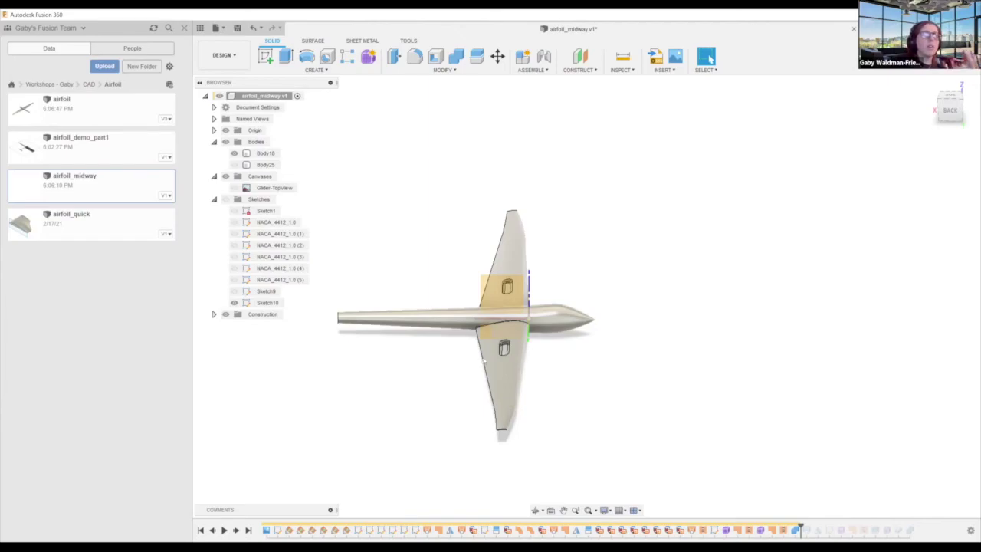
click(506, 270)
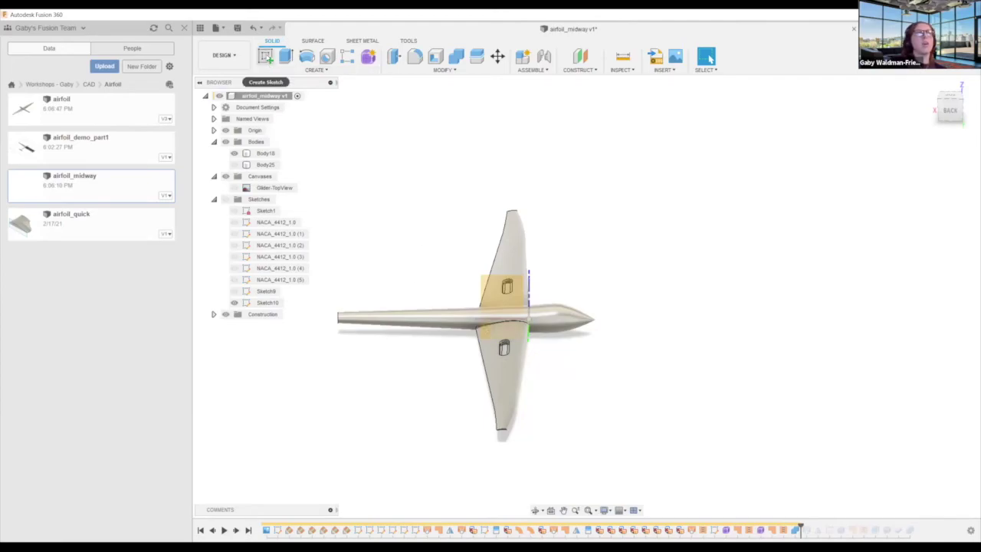
click(265, 56)
click(502, 290)
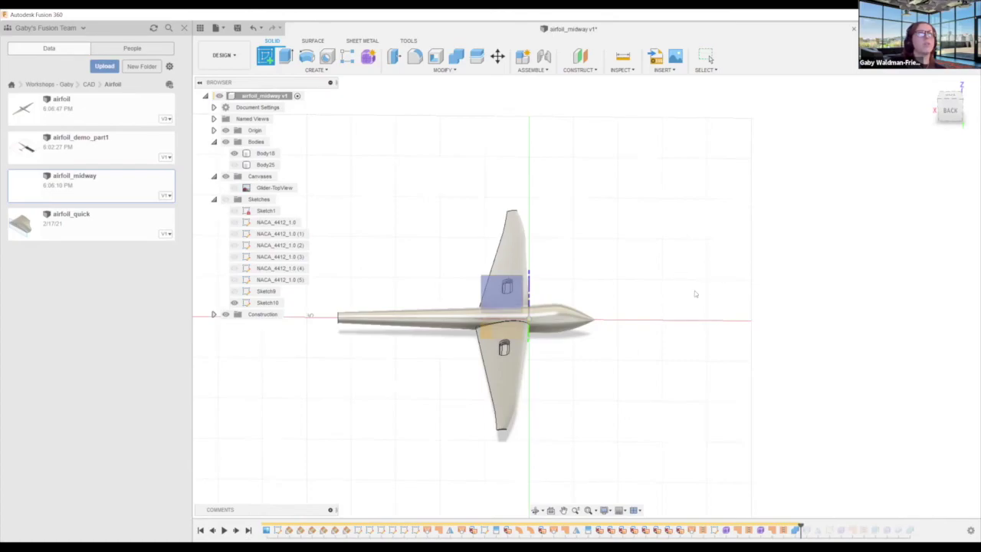
scroll(538, 325, down, 1)
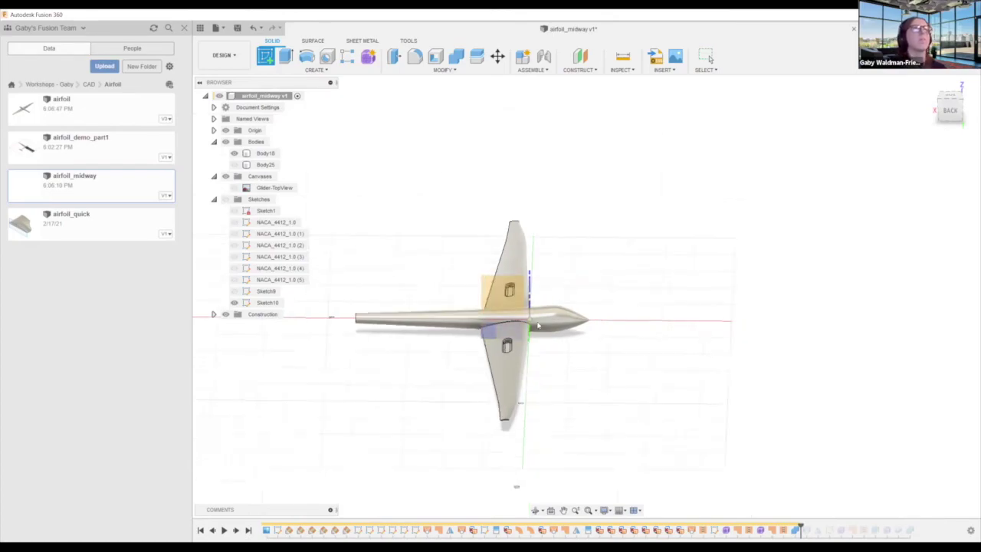
scroll(537, 325, down, 2)
middle_drag(586, 338, 664, 343)
click(598, 292)
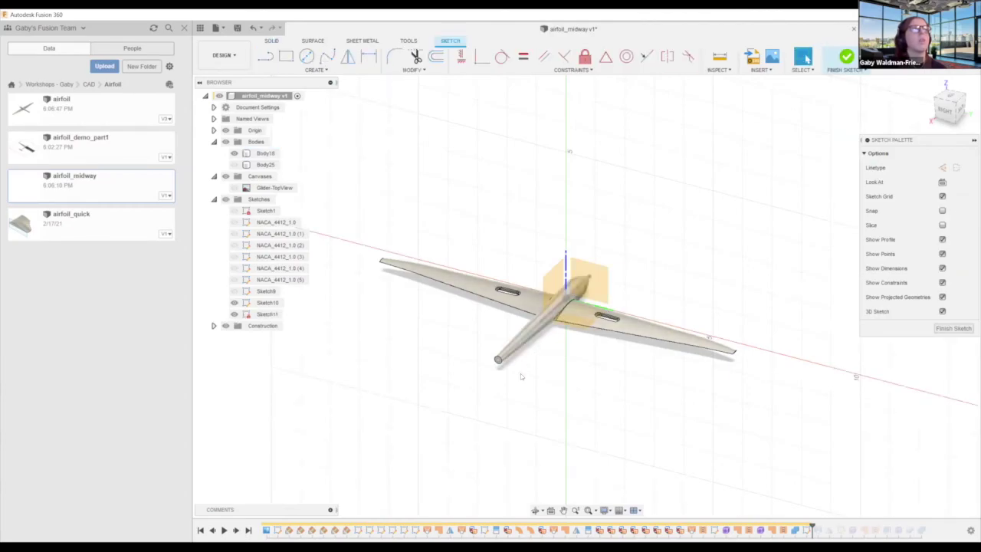
click(952, 329)
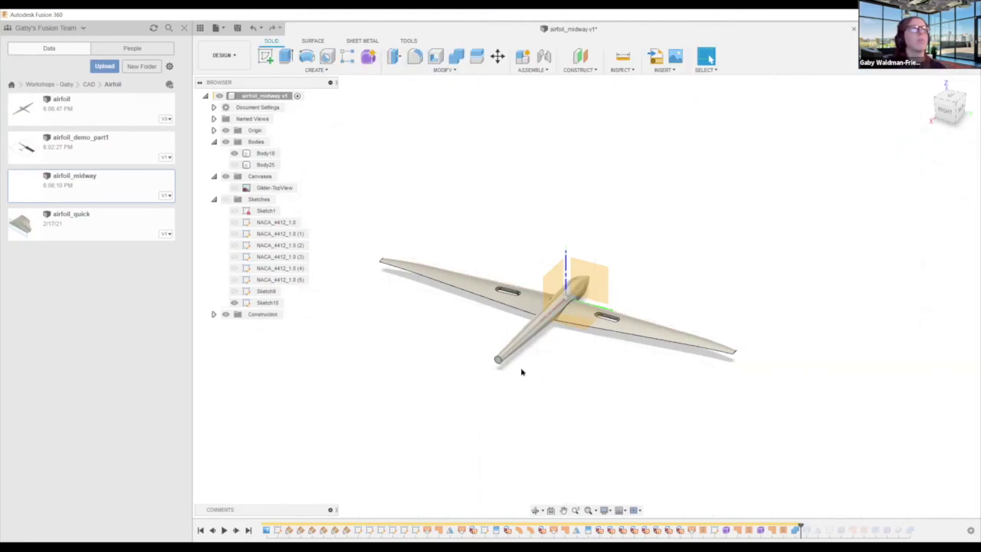
- Start a sketch on the vertical plane along the fuselage and draw an arched three-point spline about 1 in long just behind the tail
click(548, 296)
click(265, 55)
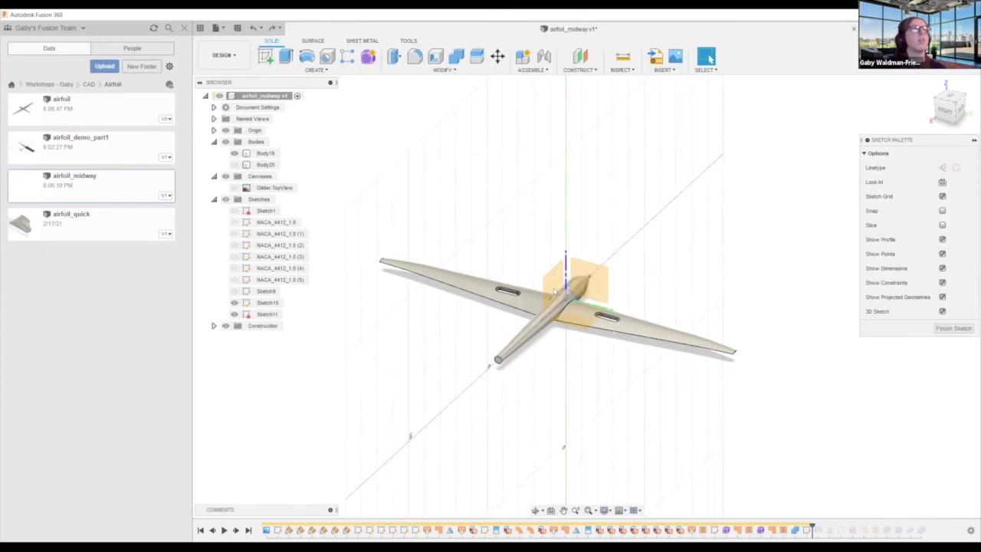
click(942, 182)
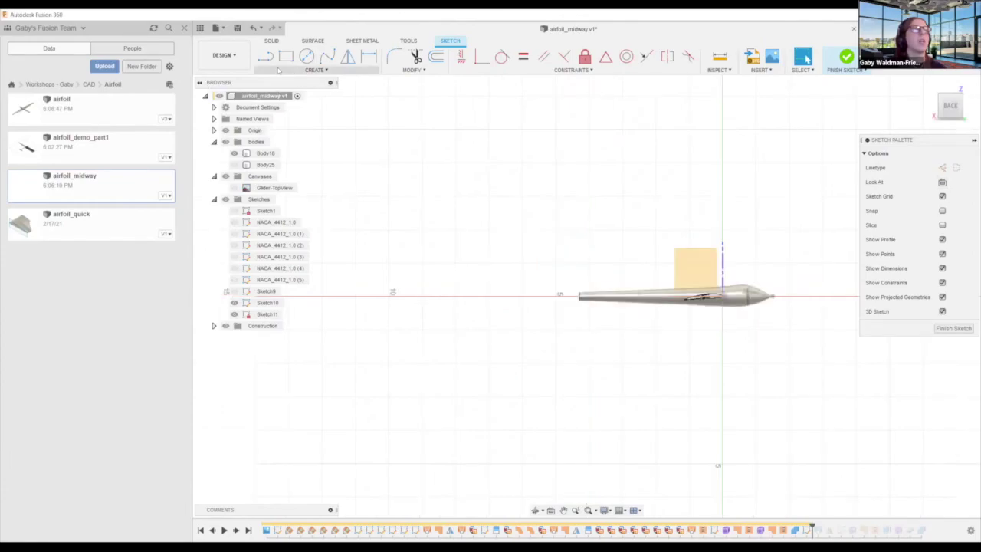
click(328, 56)
scroll(550, 299, up, 5)
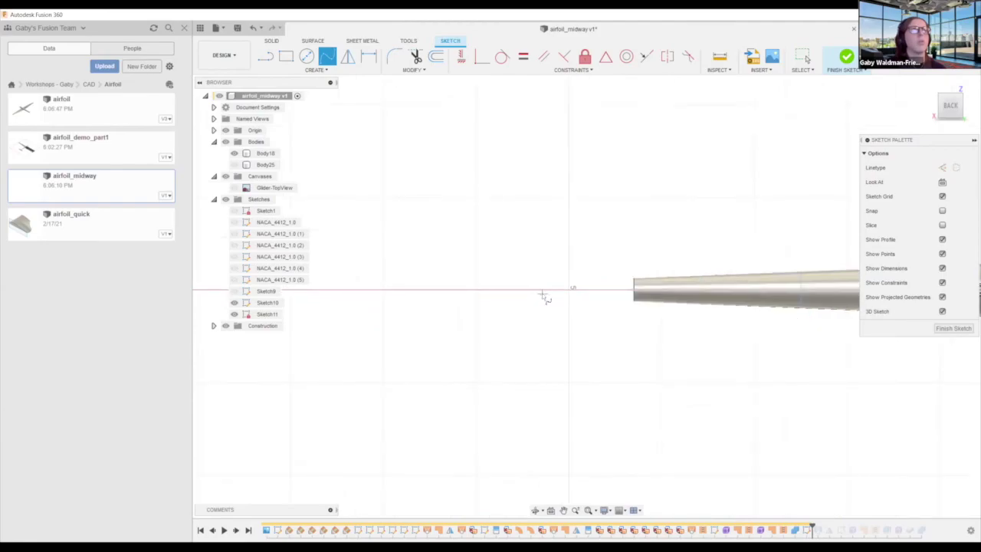
click(543, 299)
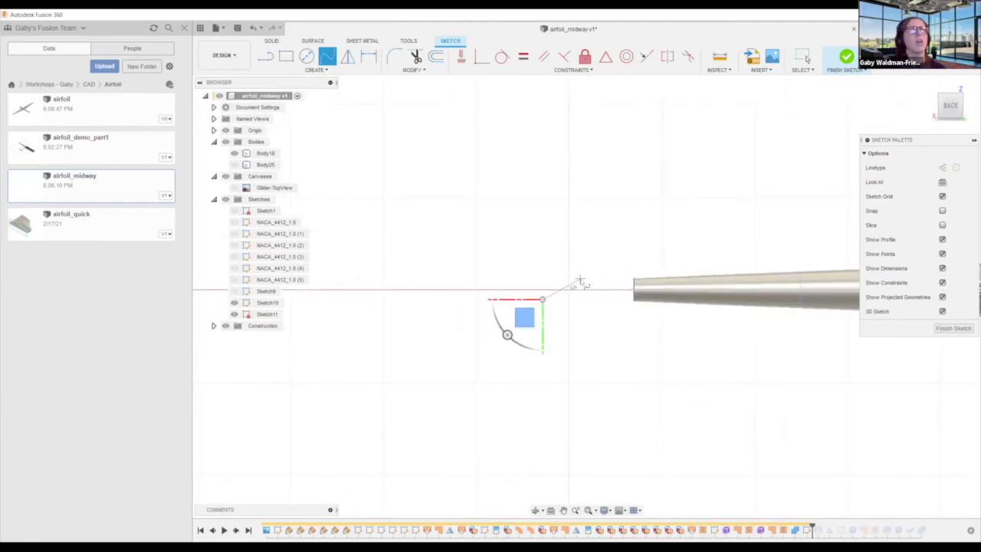
click(580, 281)
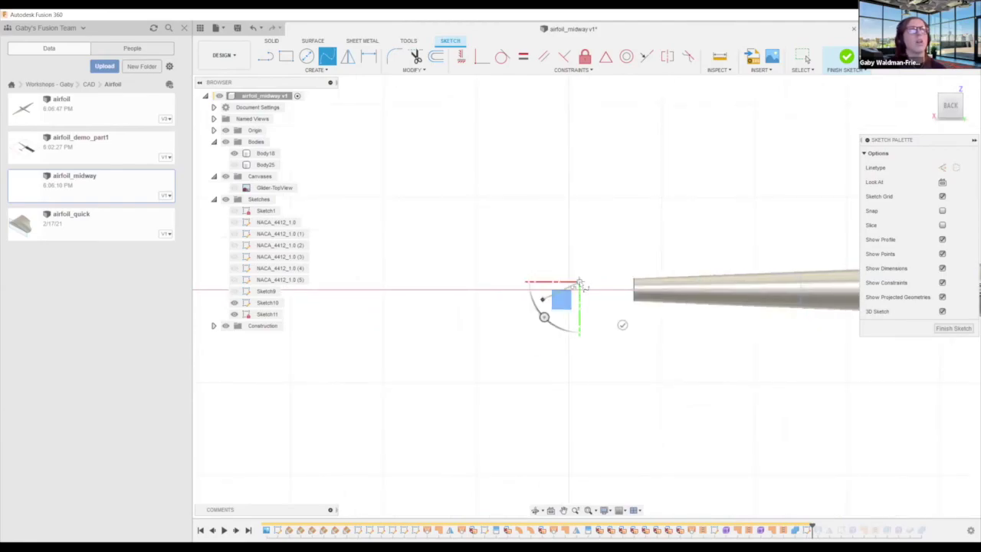
click(622, 289)
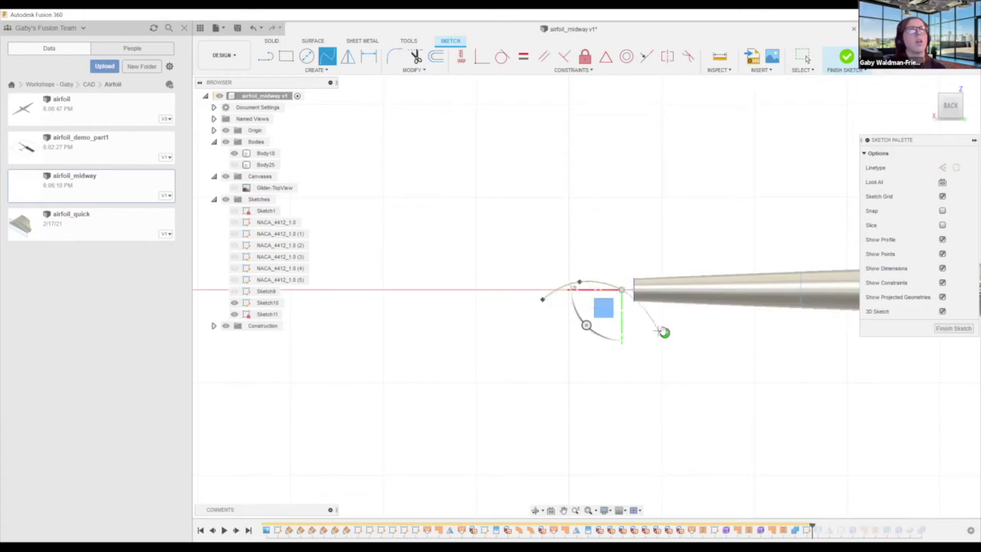
click(663, 332)
- Copy the tail spline 3.4 in out to one side of the fuselage, and try a -3 in copy on the opposite side
shift+middle_drag(660, 331, 684, 340)
click(613, 295)
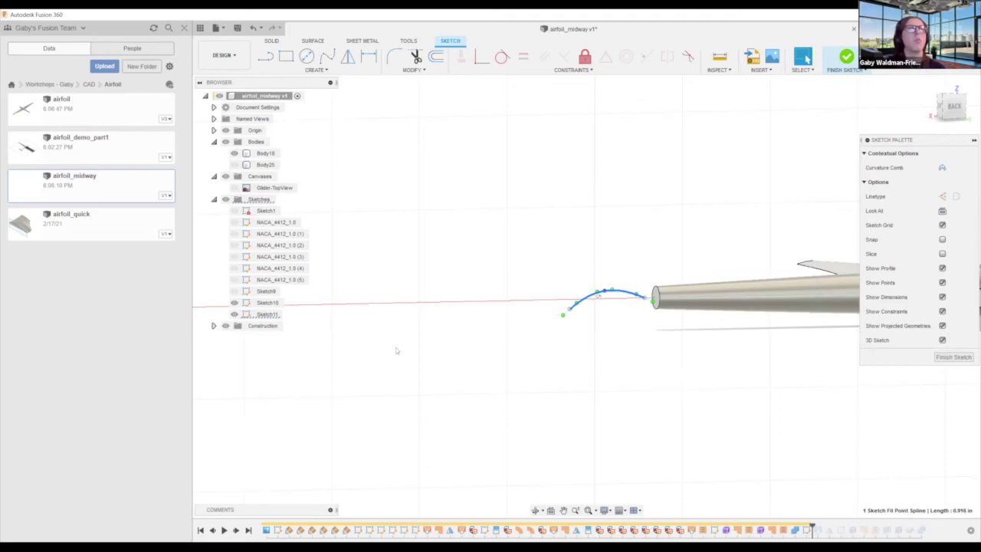
key(m)
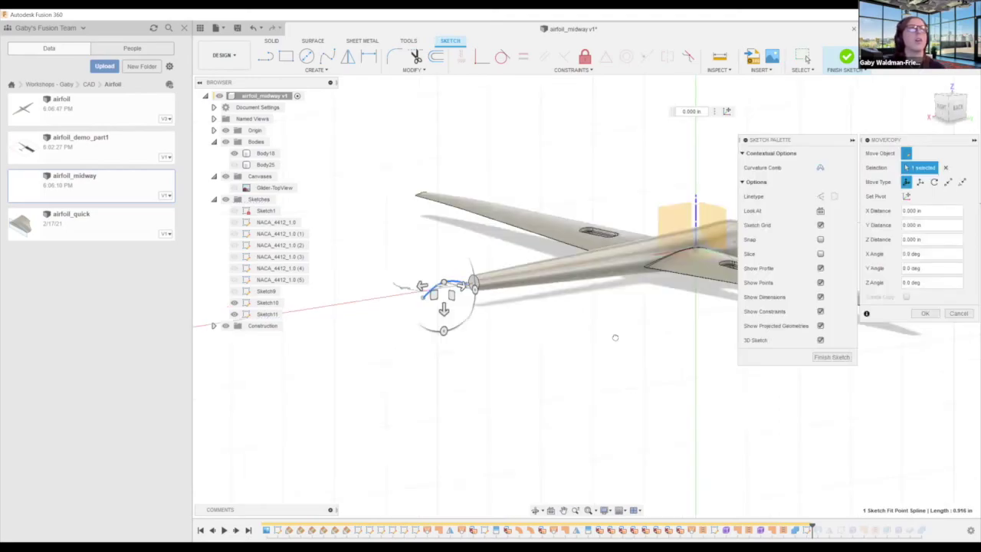
drag(461, 286, 650, 366)
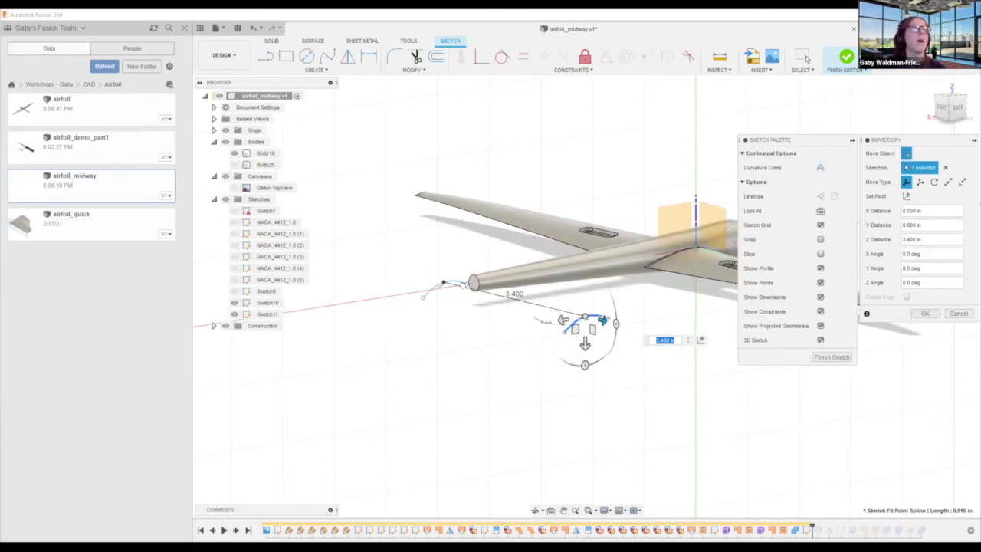
text(-3)
key(Return)
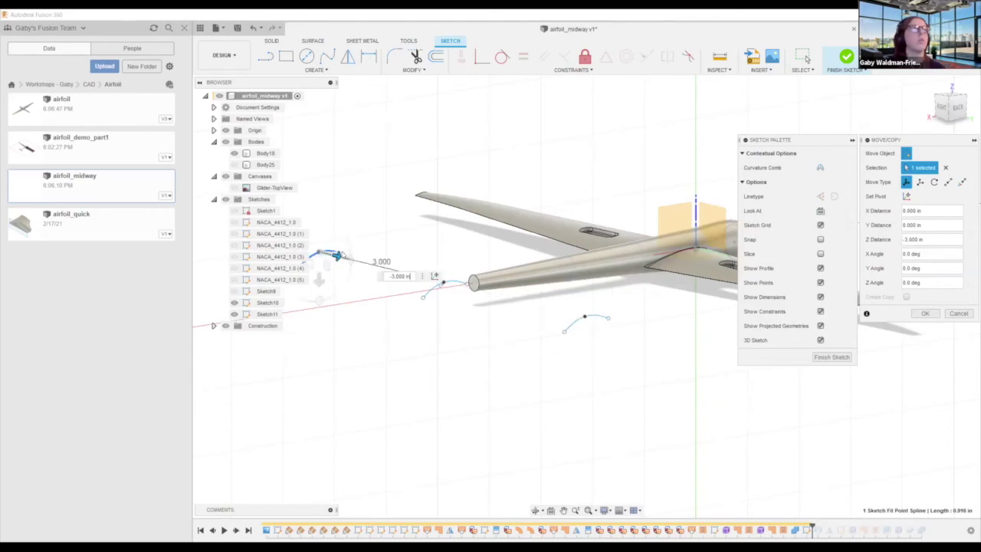
key(Return)
- Move the end point of the copied spline upward to reverse its curvature, and finish the sketch
scroll(611, 316, up, 2)
click(608, 315)
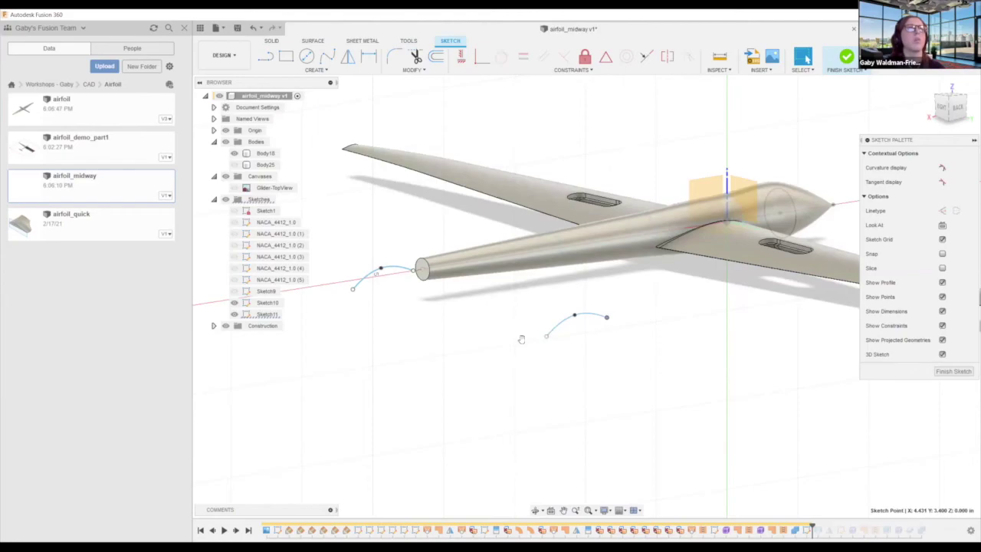
key(m)
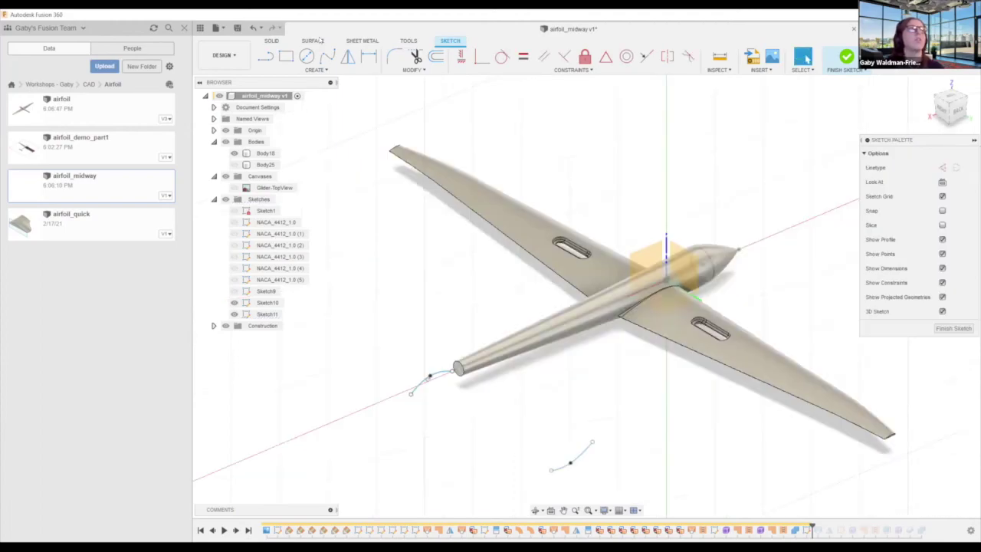
click(843, 60)
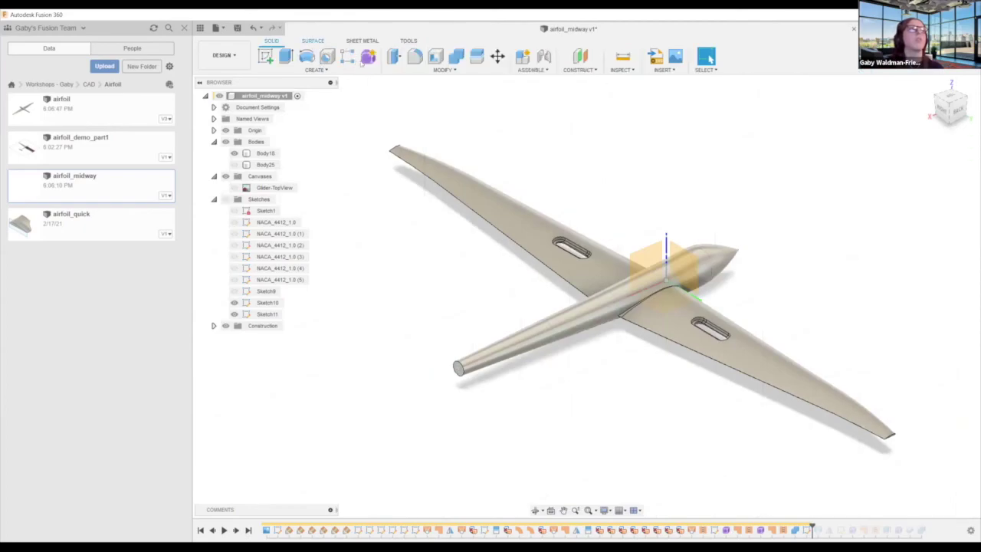
- Loft a new surface body between the arched spline behind the tail and its reversed copy out to the side
click(313, 41)
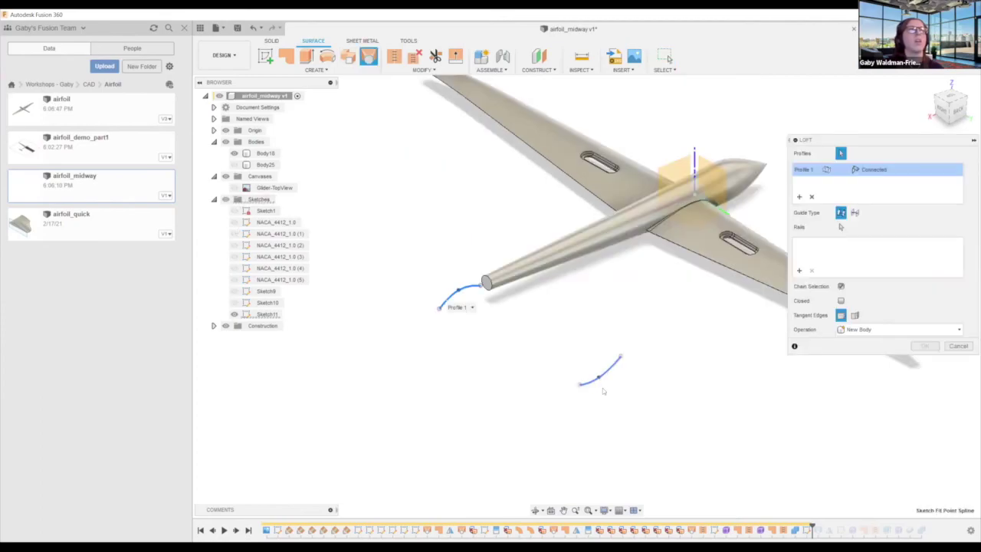
click(581, 386)
shift+middle_drag(580, 394, 569, 409)
shift+middle_drag(711, 398, 755, 394)
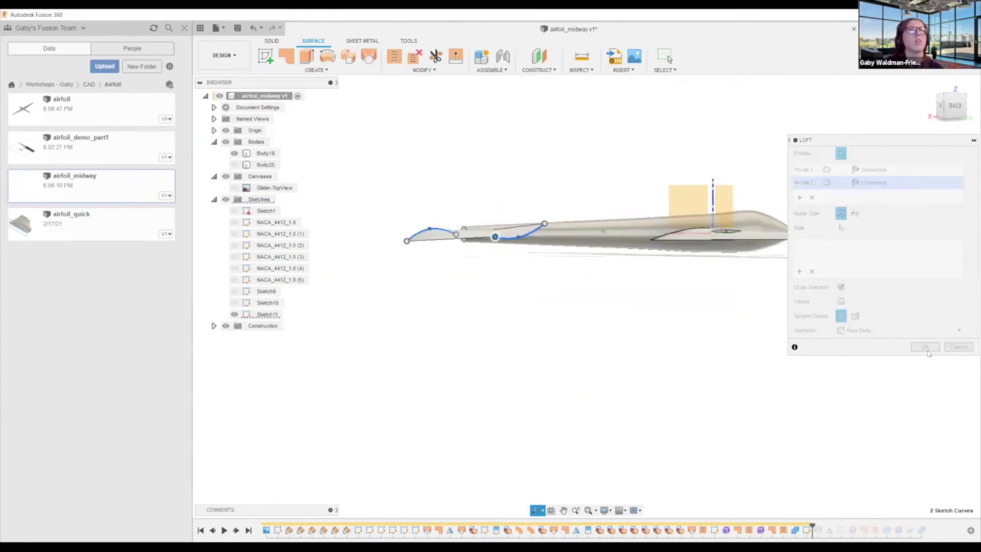
shift+middle_drag(928, 353, 488, 350)
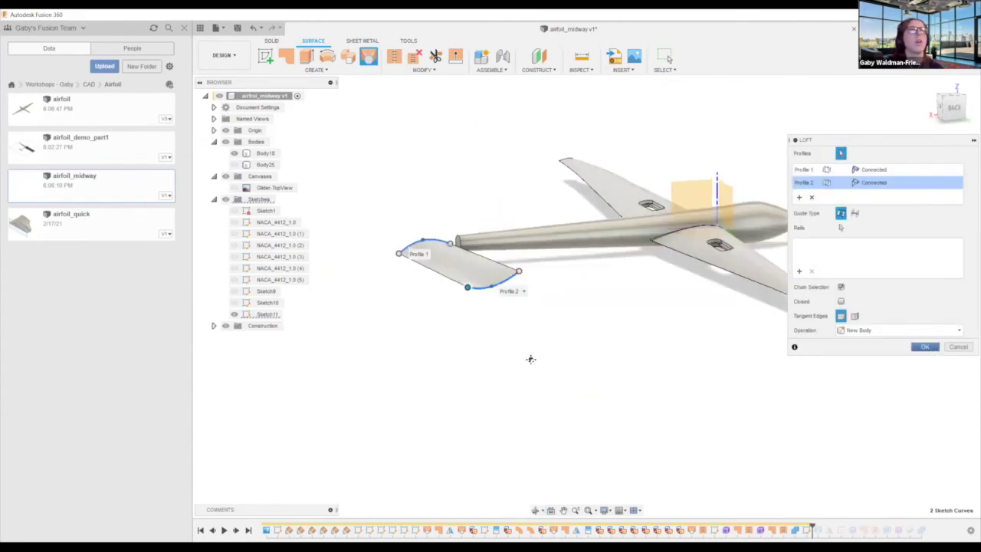
key(Return)
shift+middle_drag(573, 394, 573, 393)
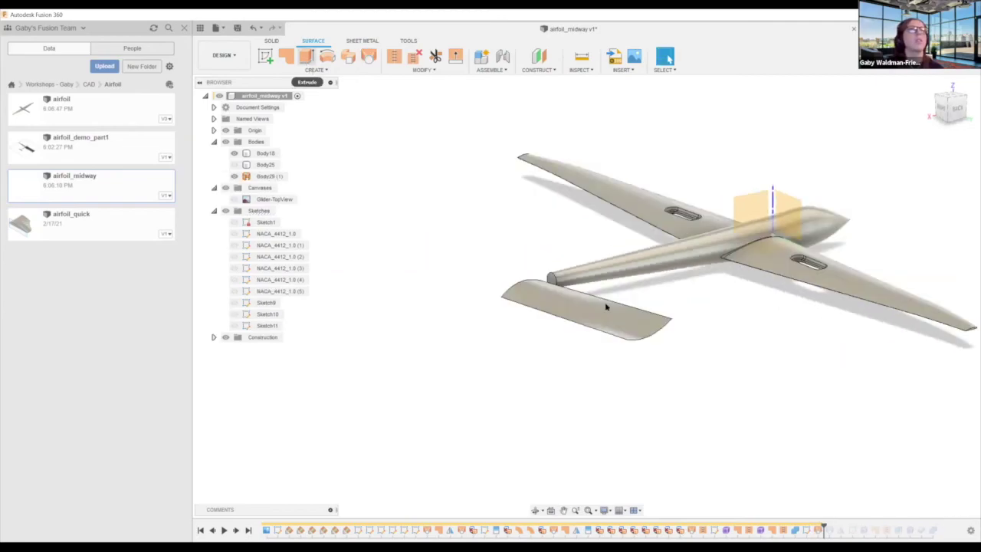
- Mirror the lofted tail surface as a body across the vertical plane along the fuselage
click(929, 154)
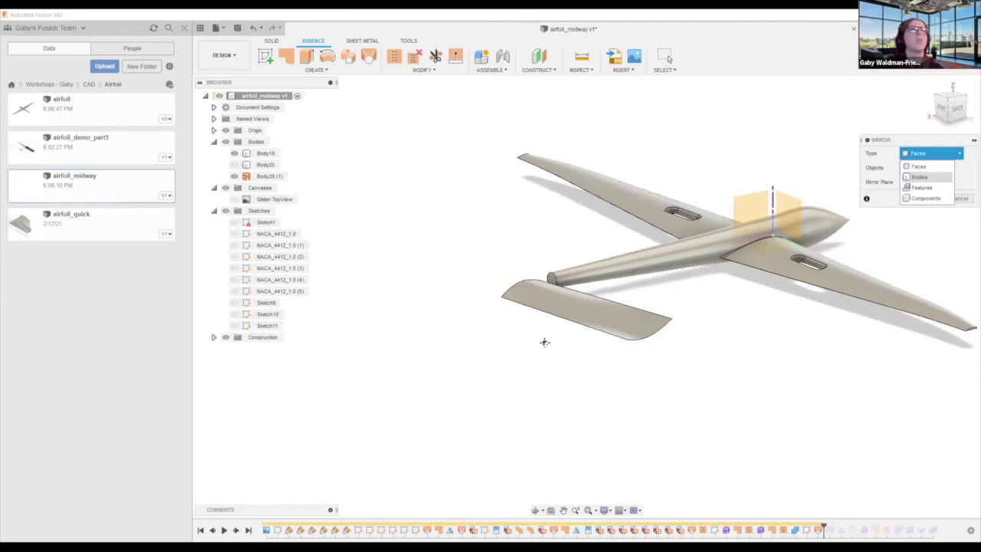
shift+middle_drag(539, 355, 728, 488)
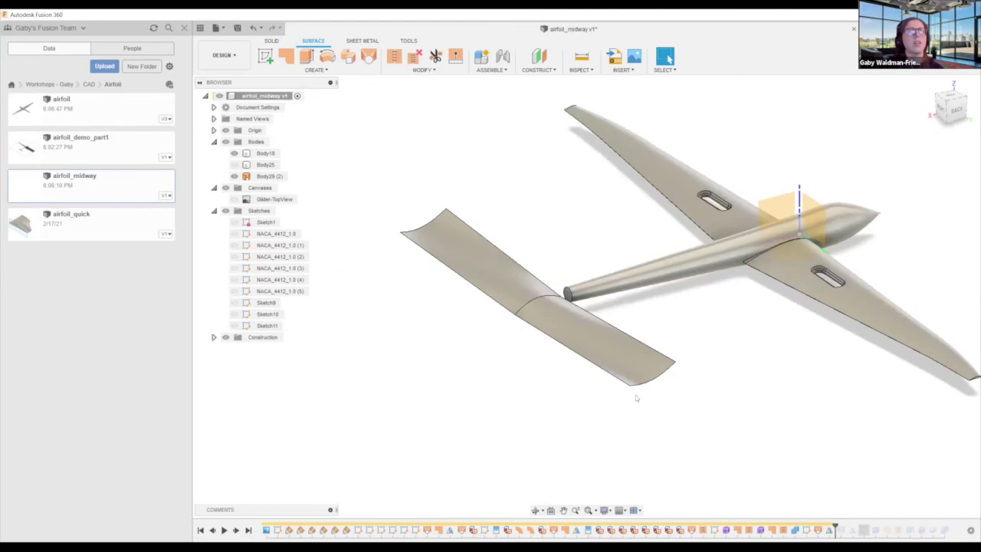
shift+middle_drag(591, 369, 492, 261)
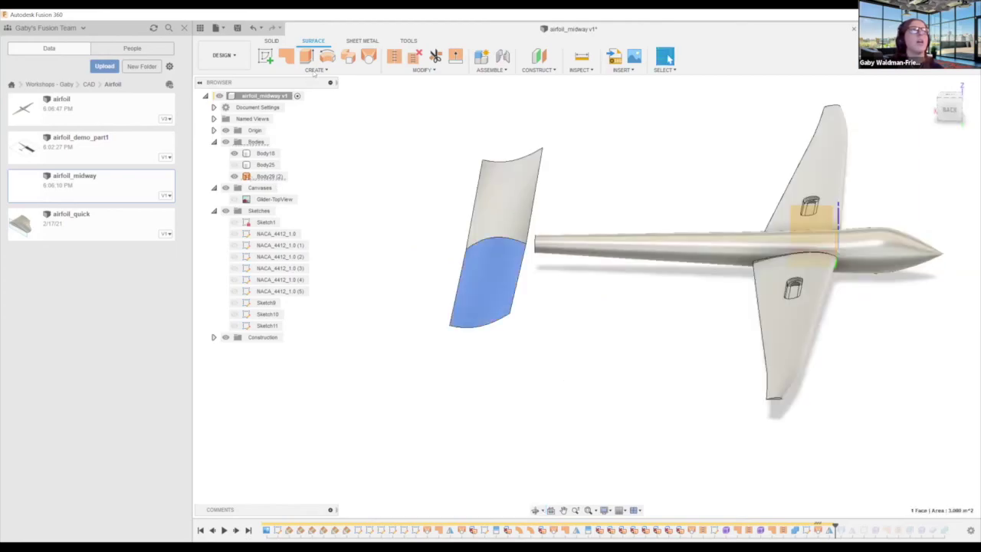
- Thicken the whole mirrored tail surface by 0.01 in on one side as a new body
click(269, 176)
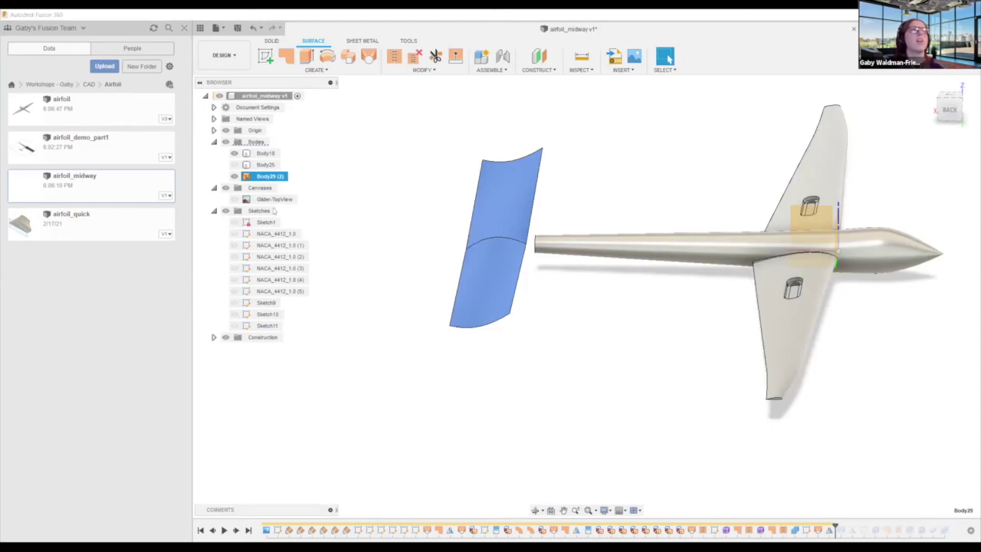
click(316, 70)
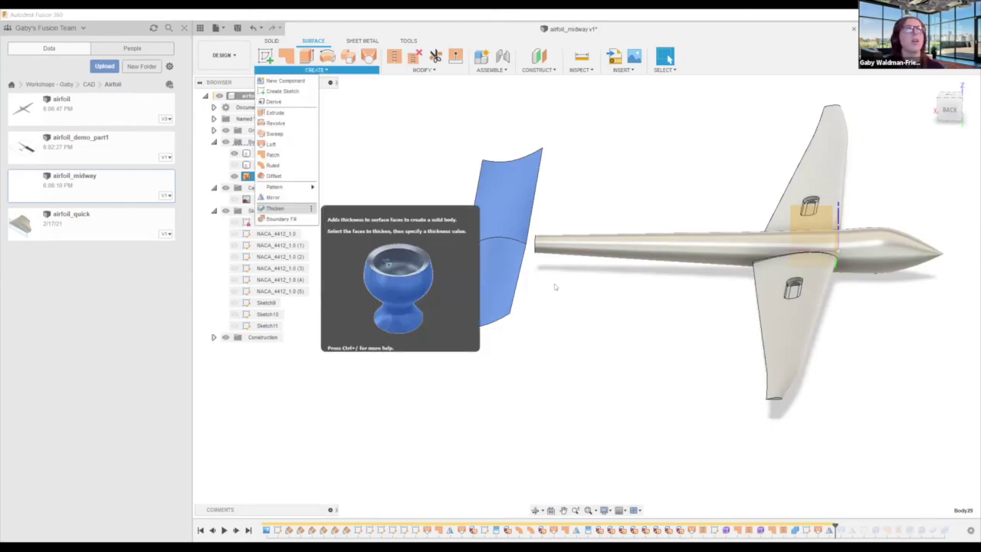
shift+middle_drag(504, 356, 538, 343)
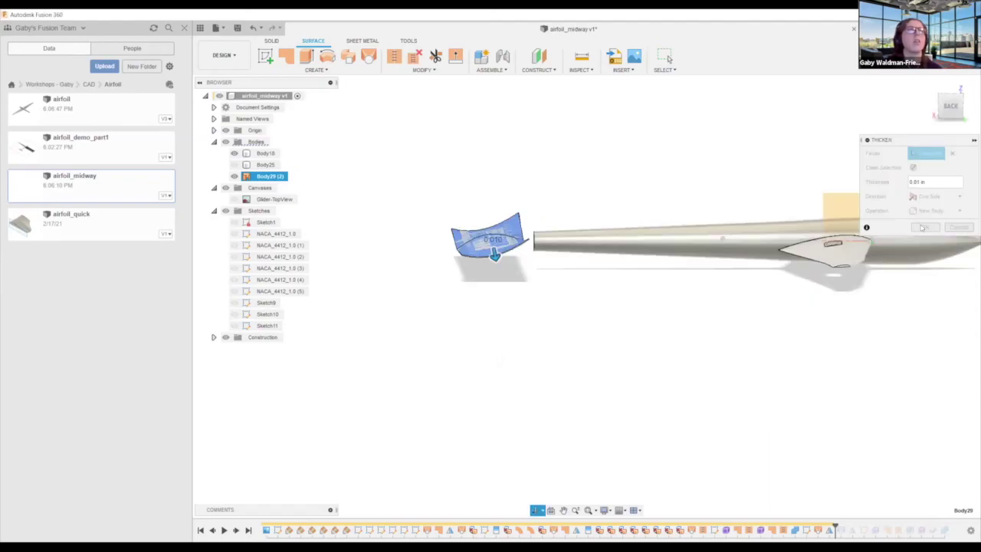
mouse_move(448, 269)
shift+middle_down()
mouse_move(445, 259)
mouse_move(414, 269)
mouse_move(460, 274)
mouse_move(399, 278)
mouse_move(470, 269)
mouse_move(453, 275)
shift+middle_up()
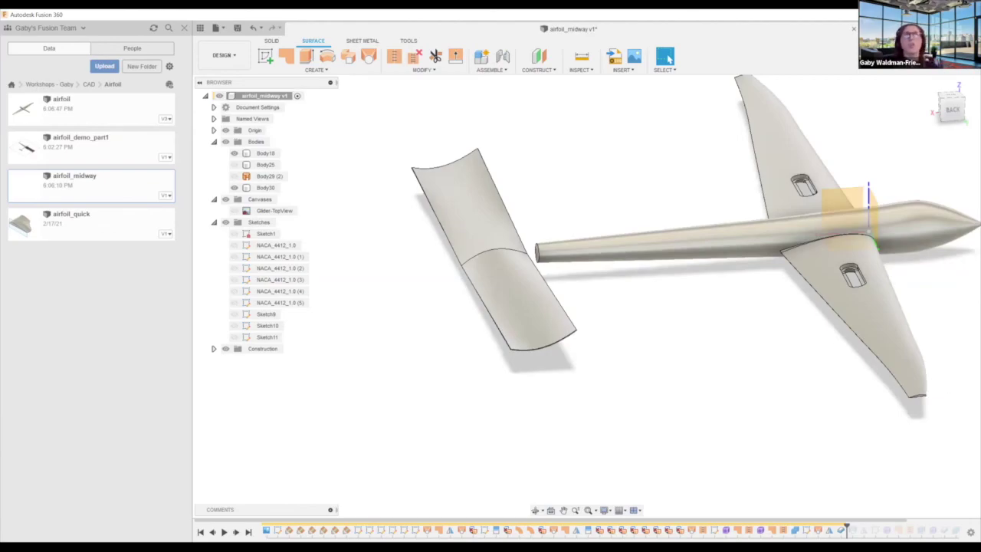
click(315, 70)
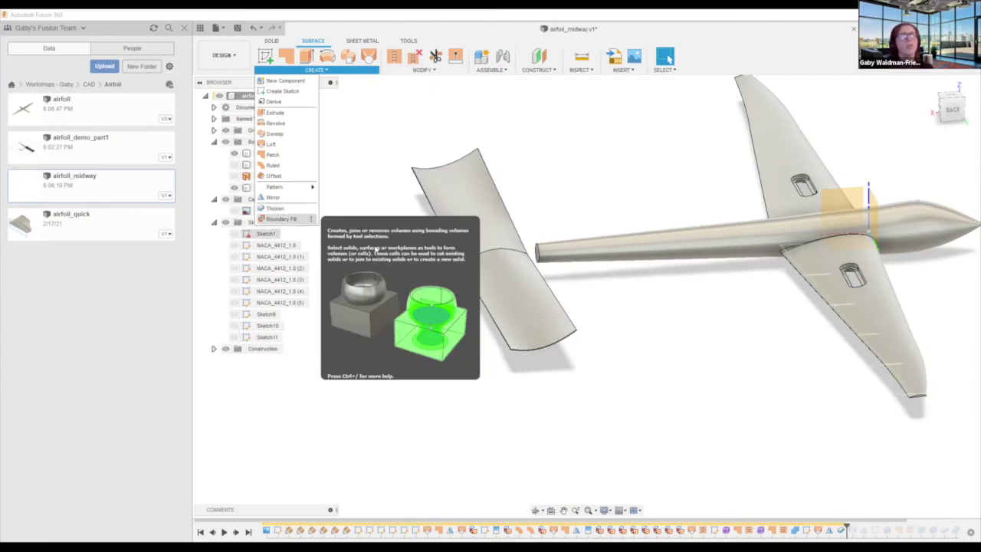
key(Escape)
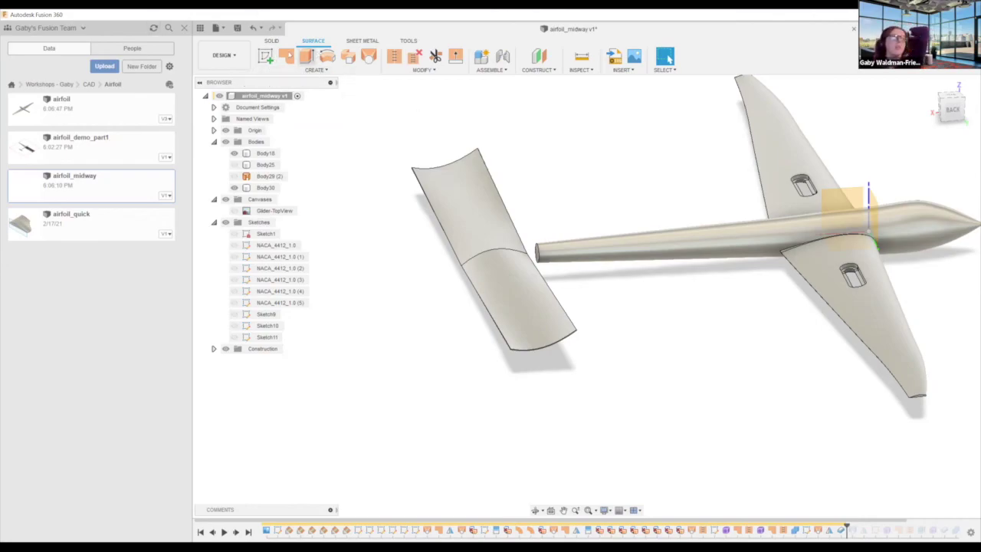
- Assign the ABS Plastic physical material from the Fusion 360 Material Library to the joined fuselage and wing body
click(271, 40)
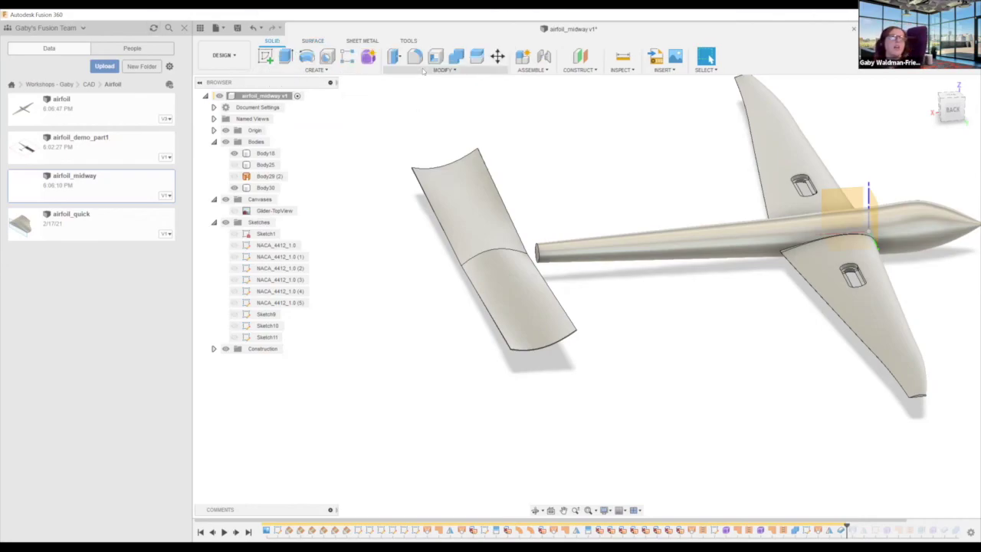
click(444, 70)
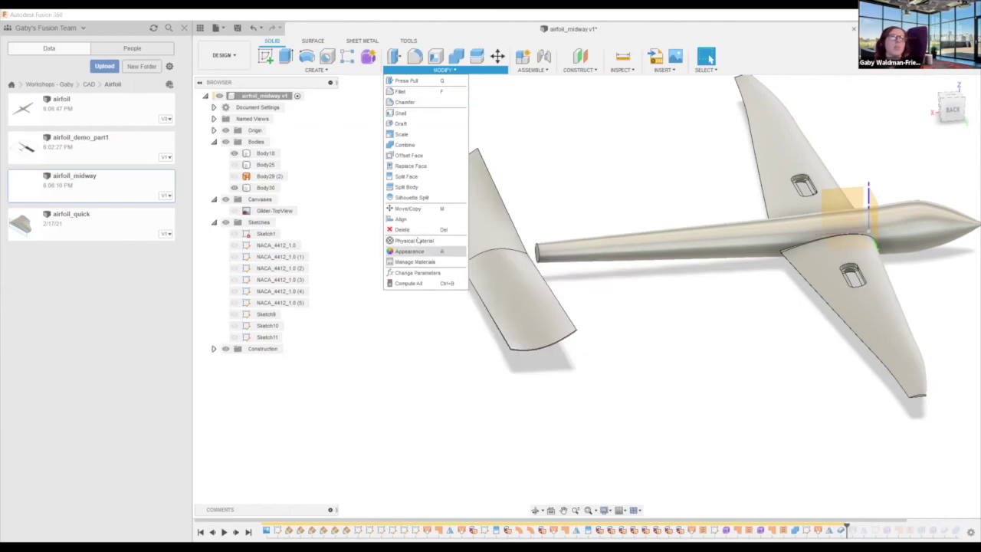
click(676, 265)
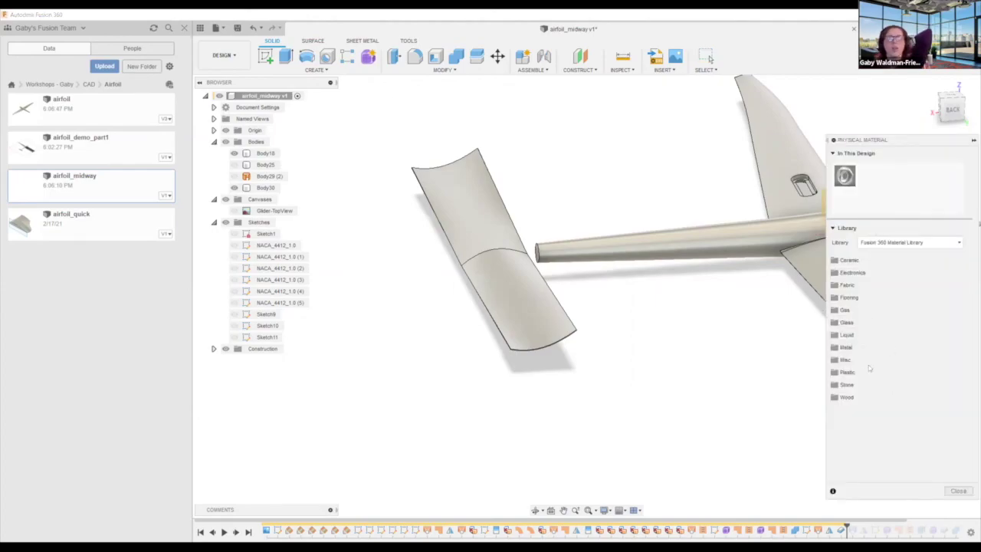
click(845, 310)
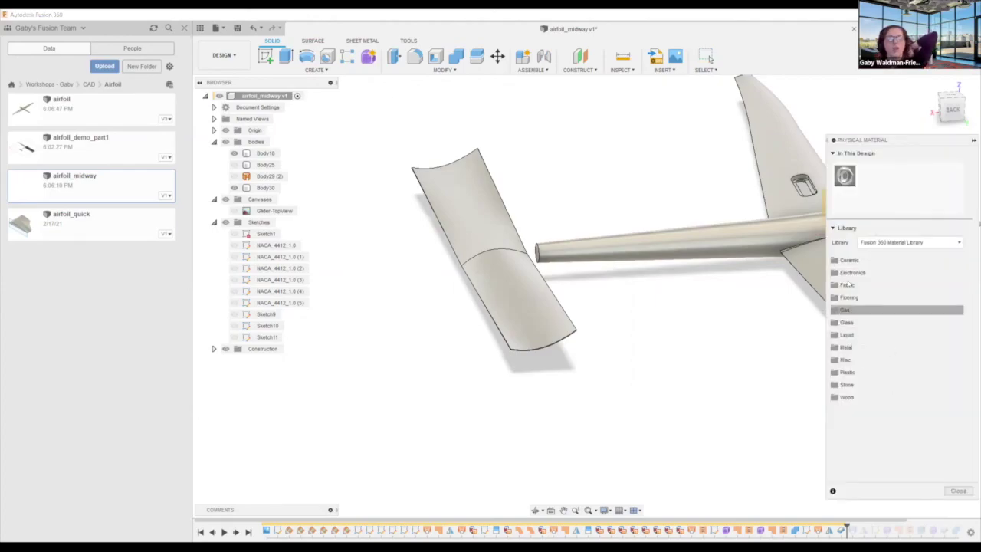
click(847, 372)
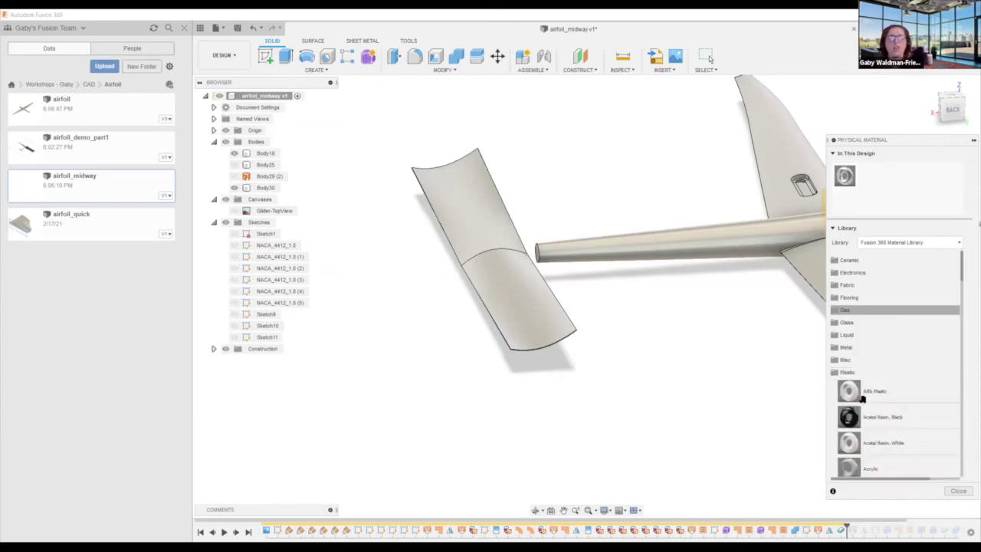
drag(849, 391, 771, 230)
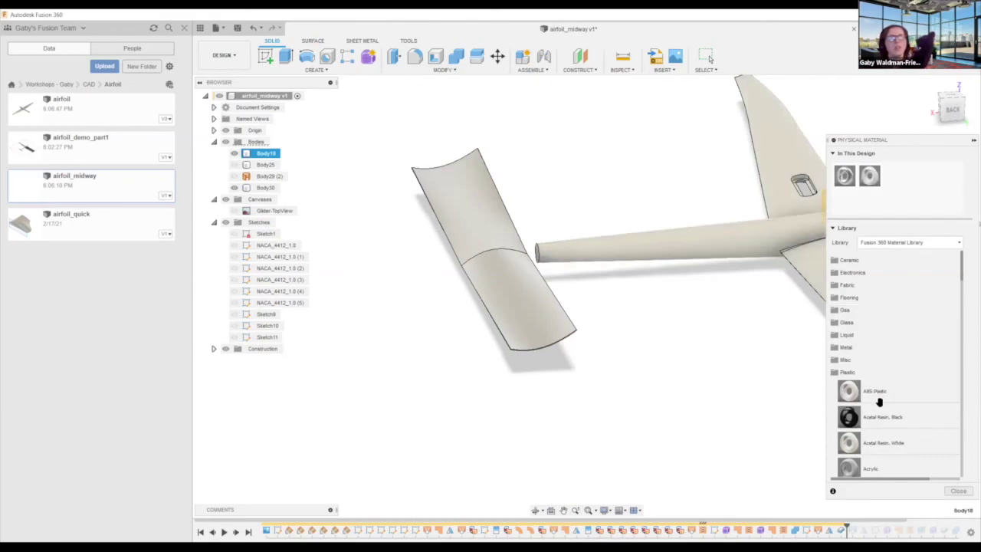
click(957, 490)
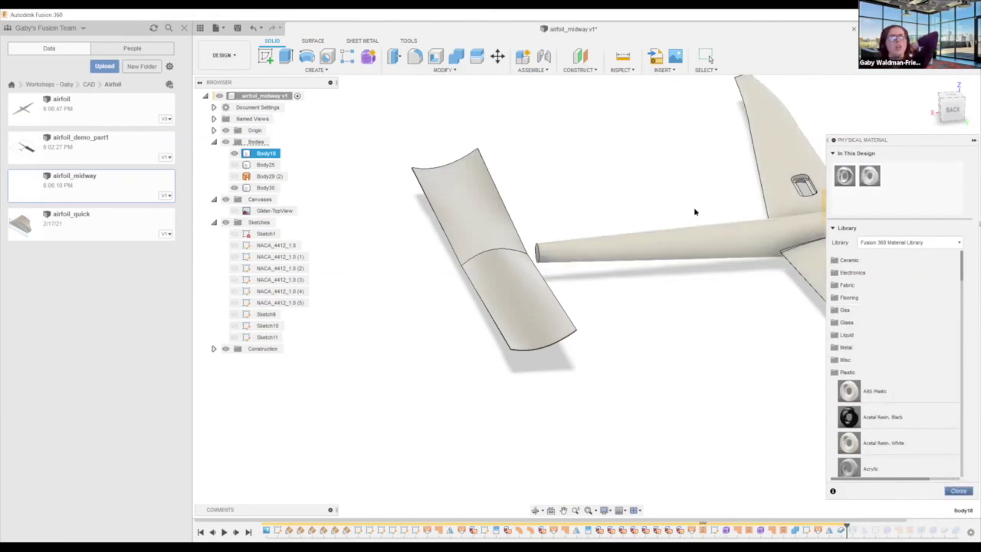
- Check the mass, volume and center of mass in the fuselage and wing body's properties
right_click(261, 154)
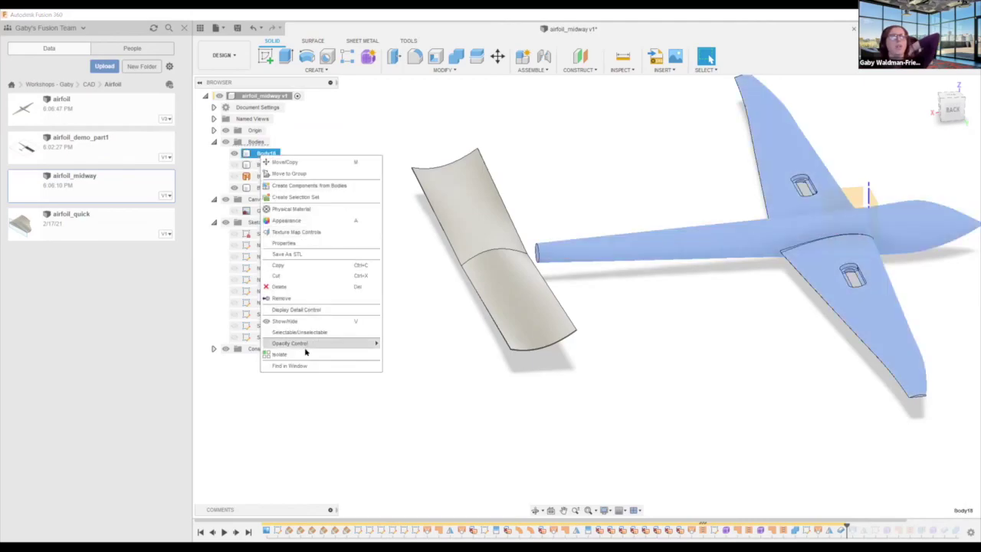
click(297, 244)
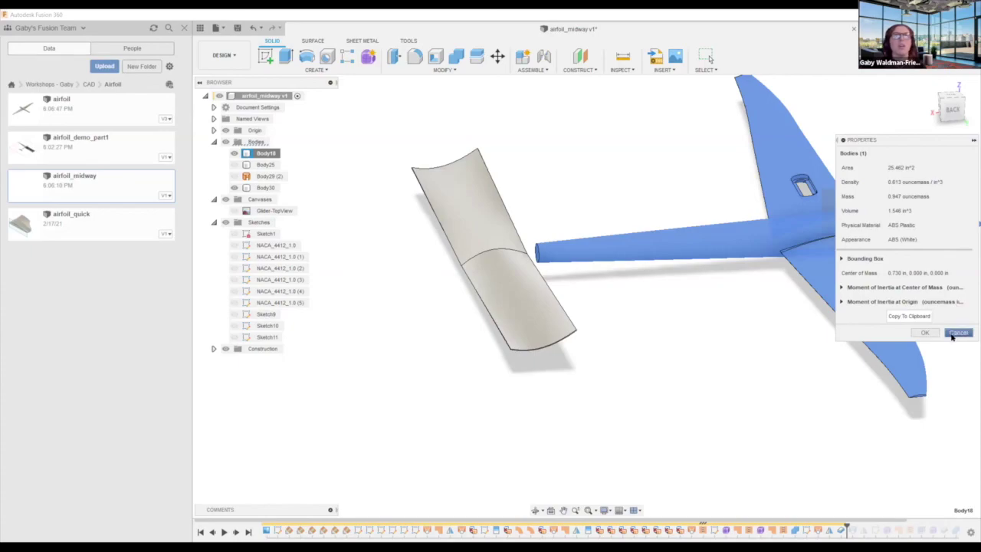
key(Escape)
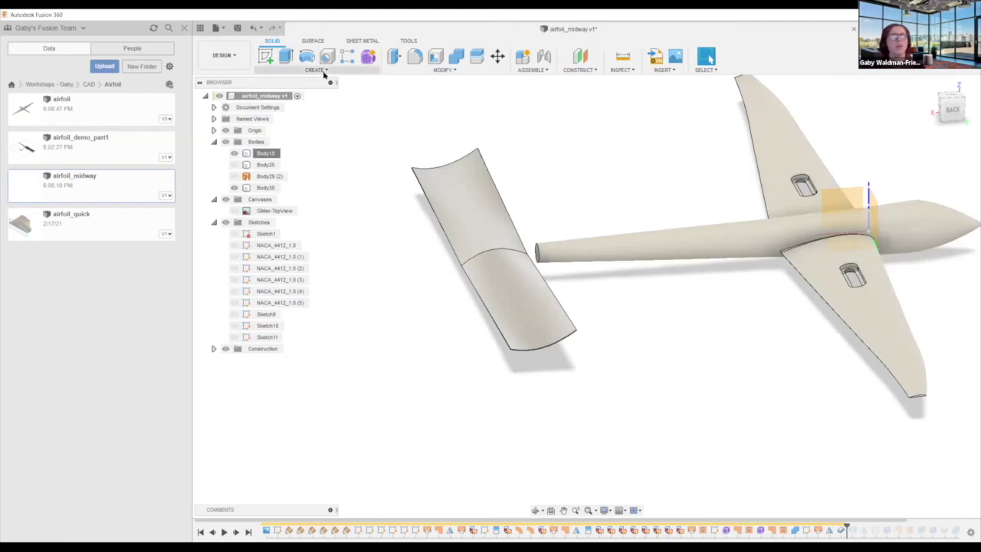
- Apply the Paint - Enamel Glossy (Yellow) appearance to the fuselage and wing body
click(451, 69)
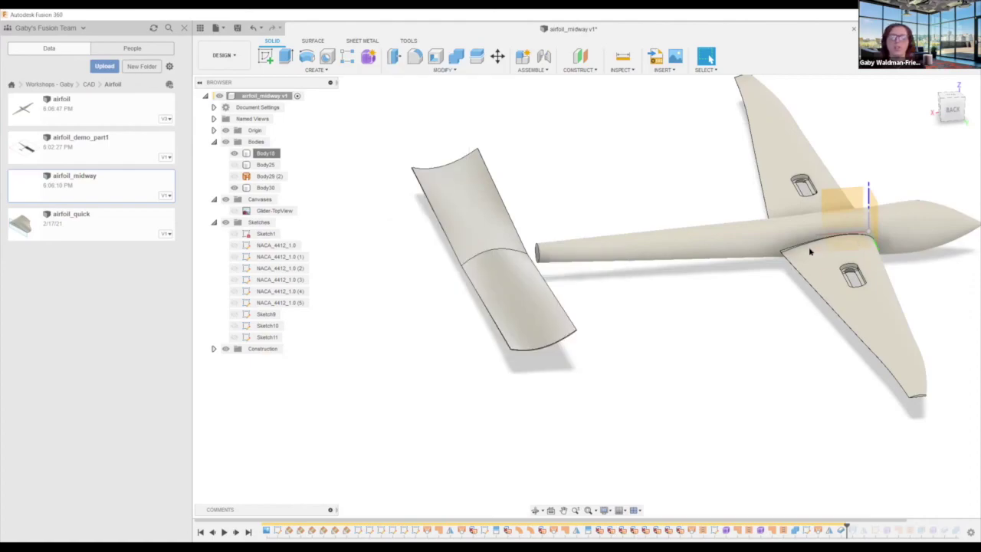
key(a)
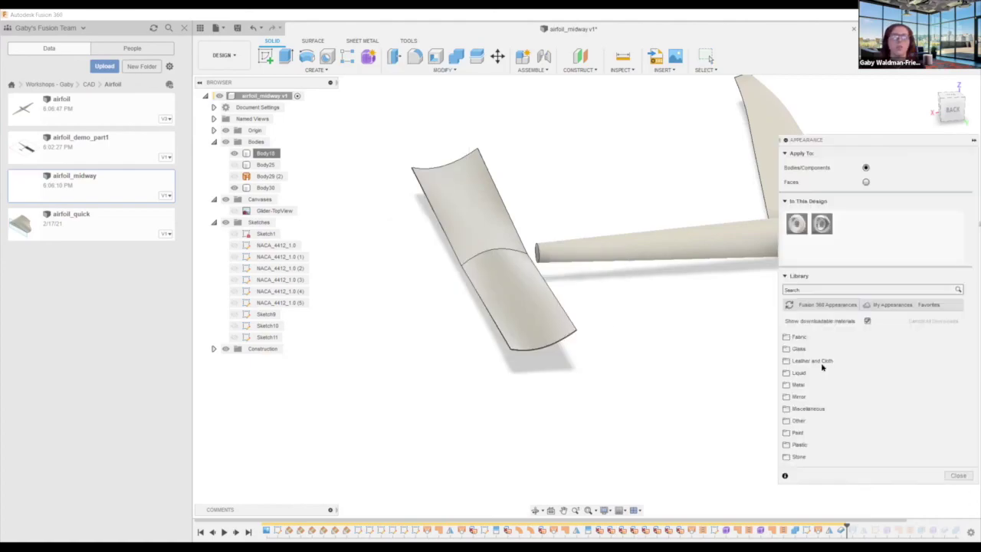
scroll(806, 411, down, 1)
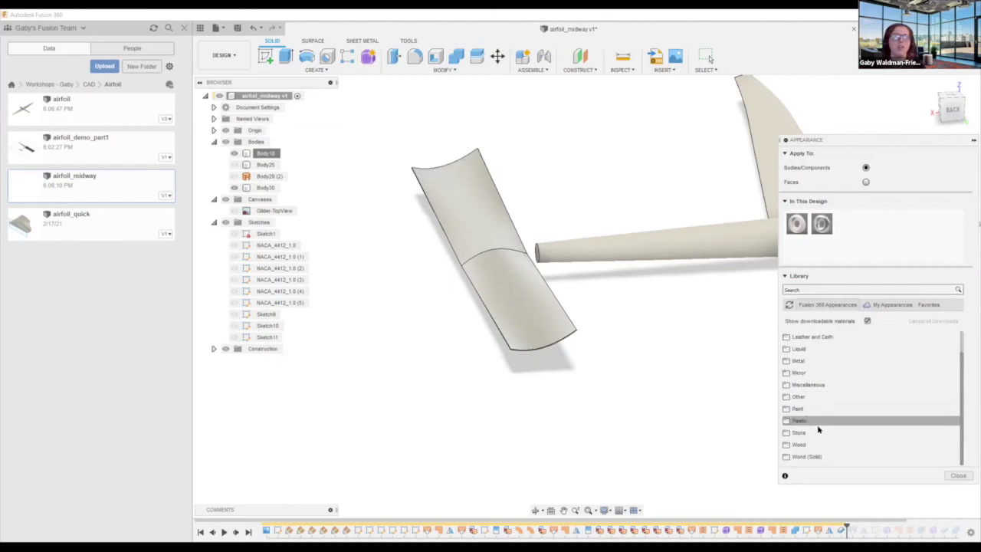
click(810, 409)
scroll(831, 433, down, 1)
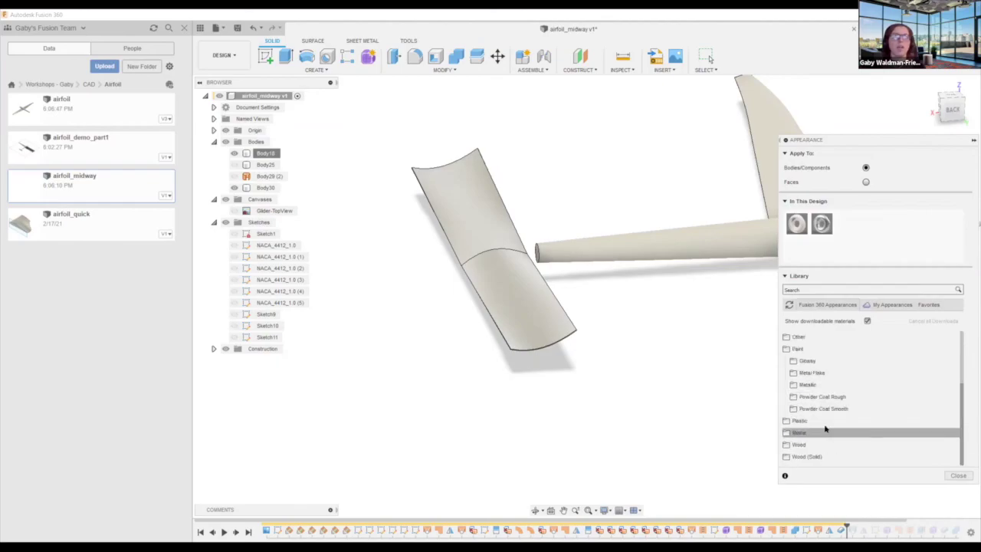
click(812, 381)
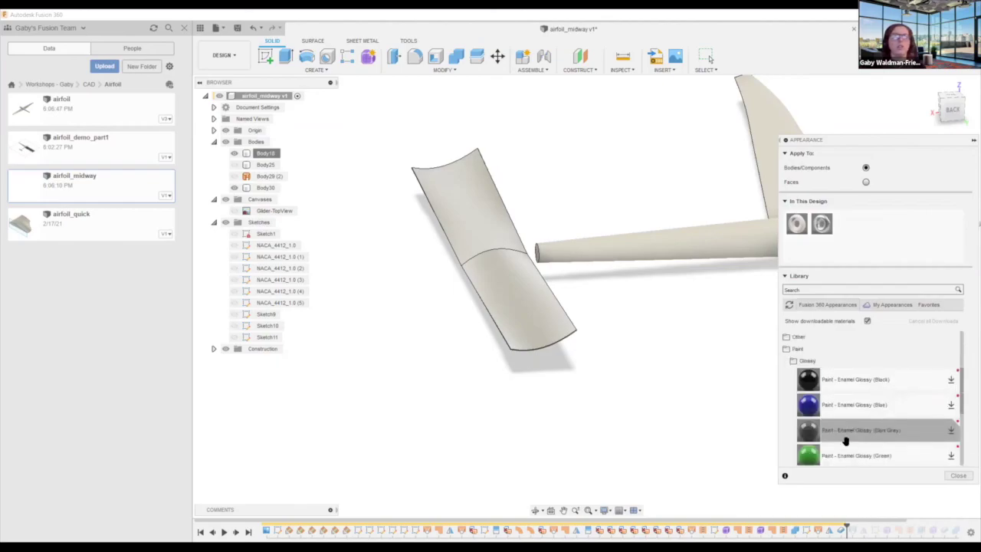
scroll(850, 422, down, 3)
drag(843, 371, 699, 239)
scroll(711, 339, down, 3)
middle_drag(710, 340, 583, 343)
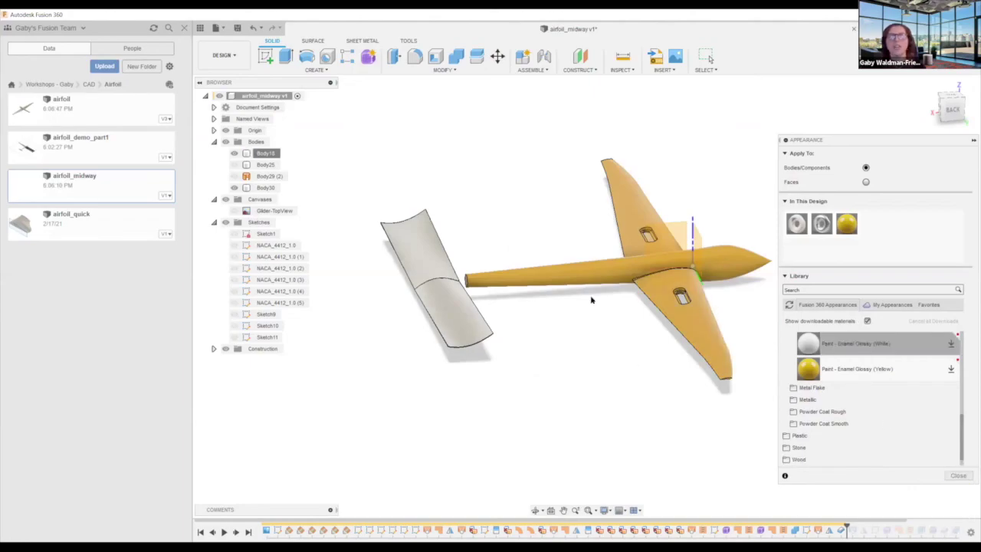
click(956, 476)
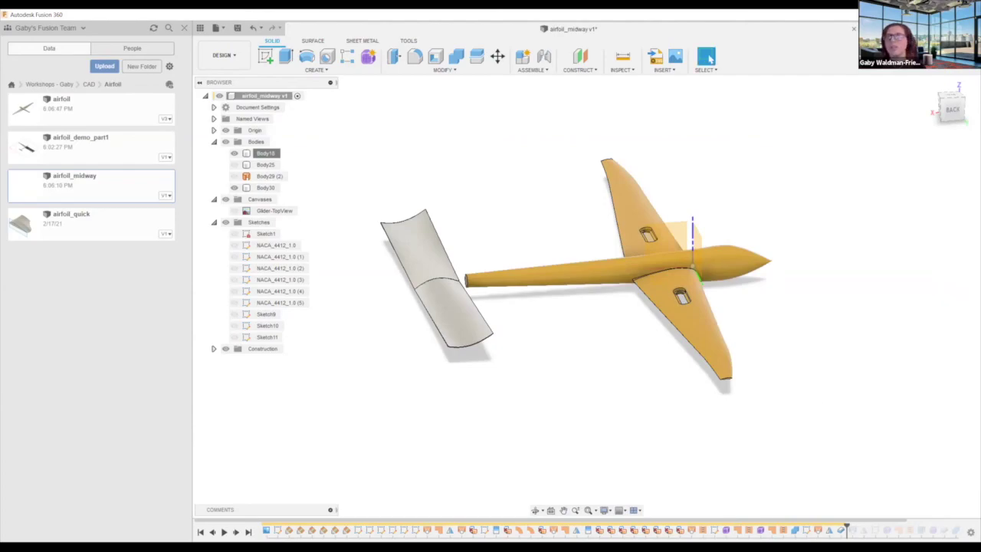